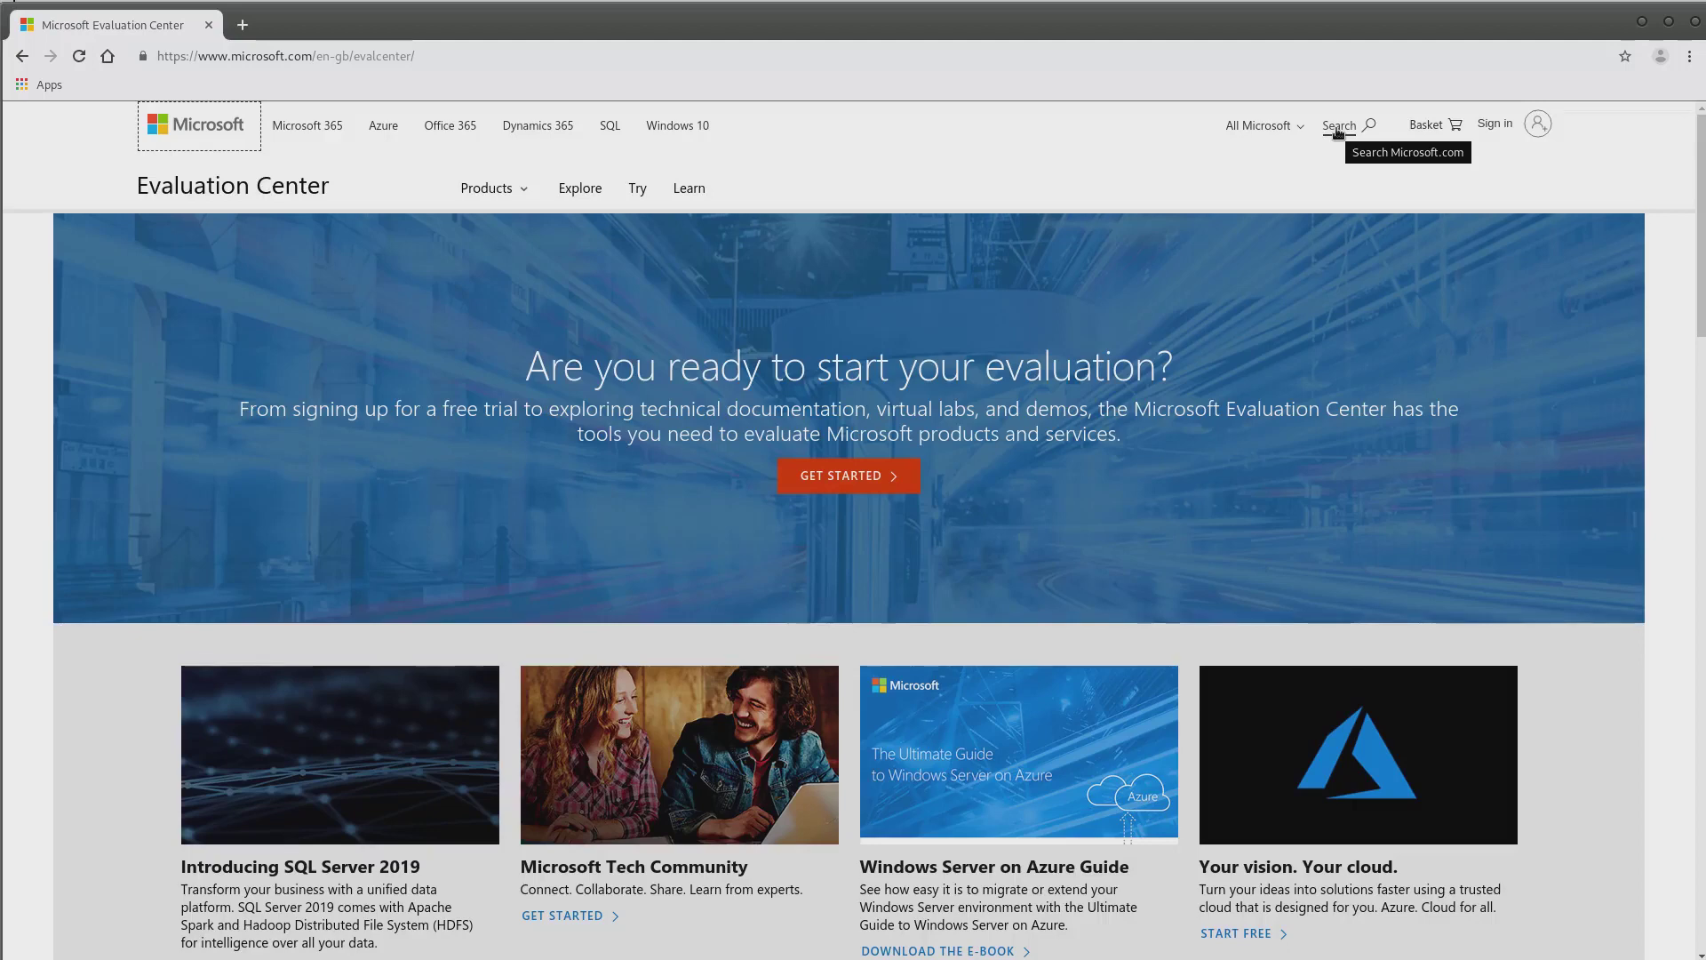
Search the Evaluation Center site for 'windows 10' and scroll through the results
click(1338, 127)
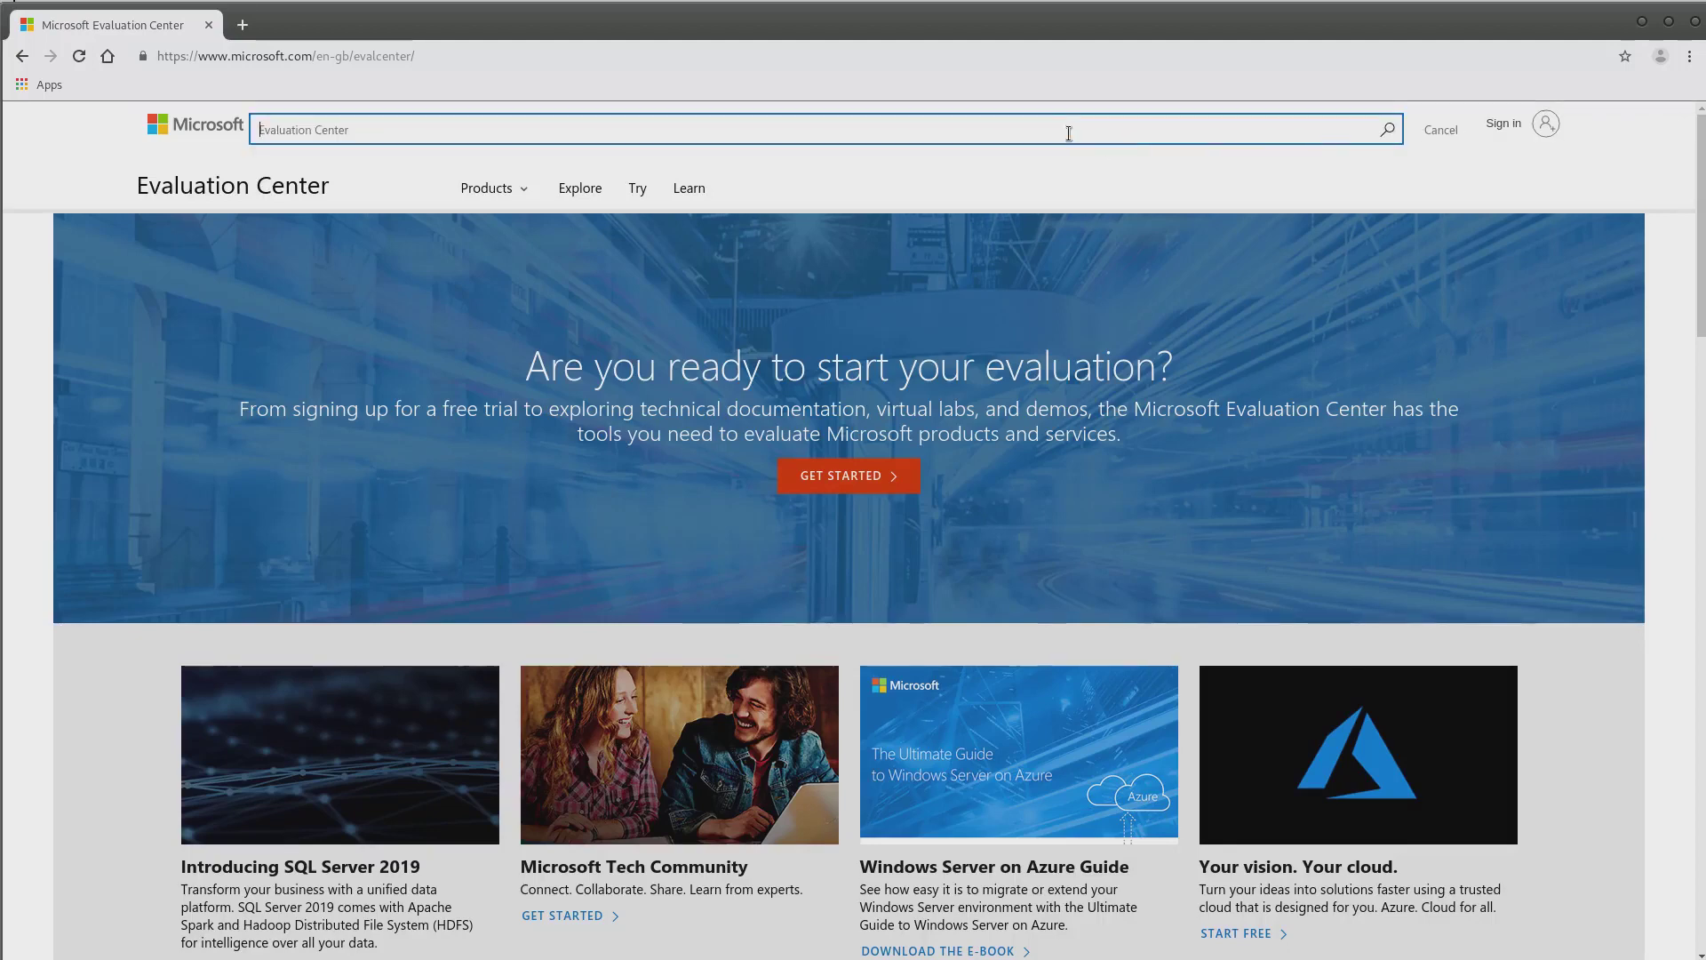
text(windows 10)
key(Return)
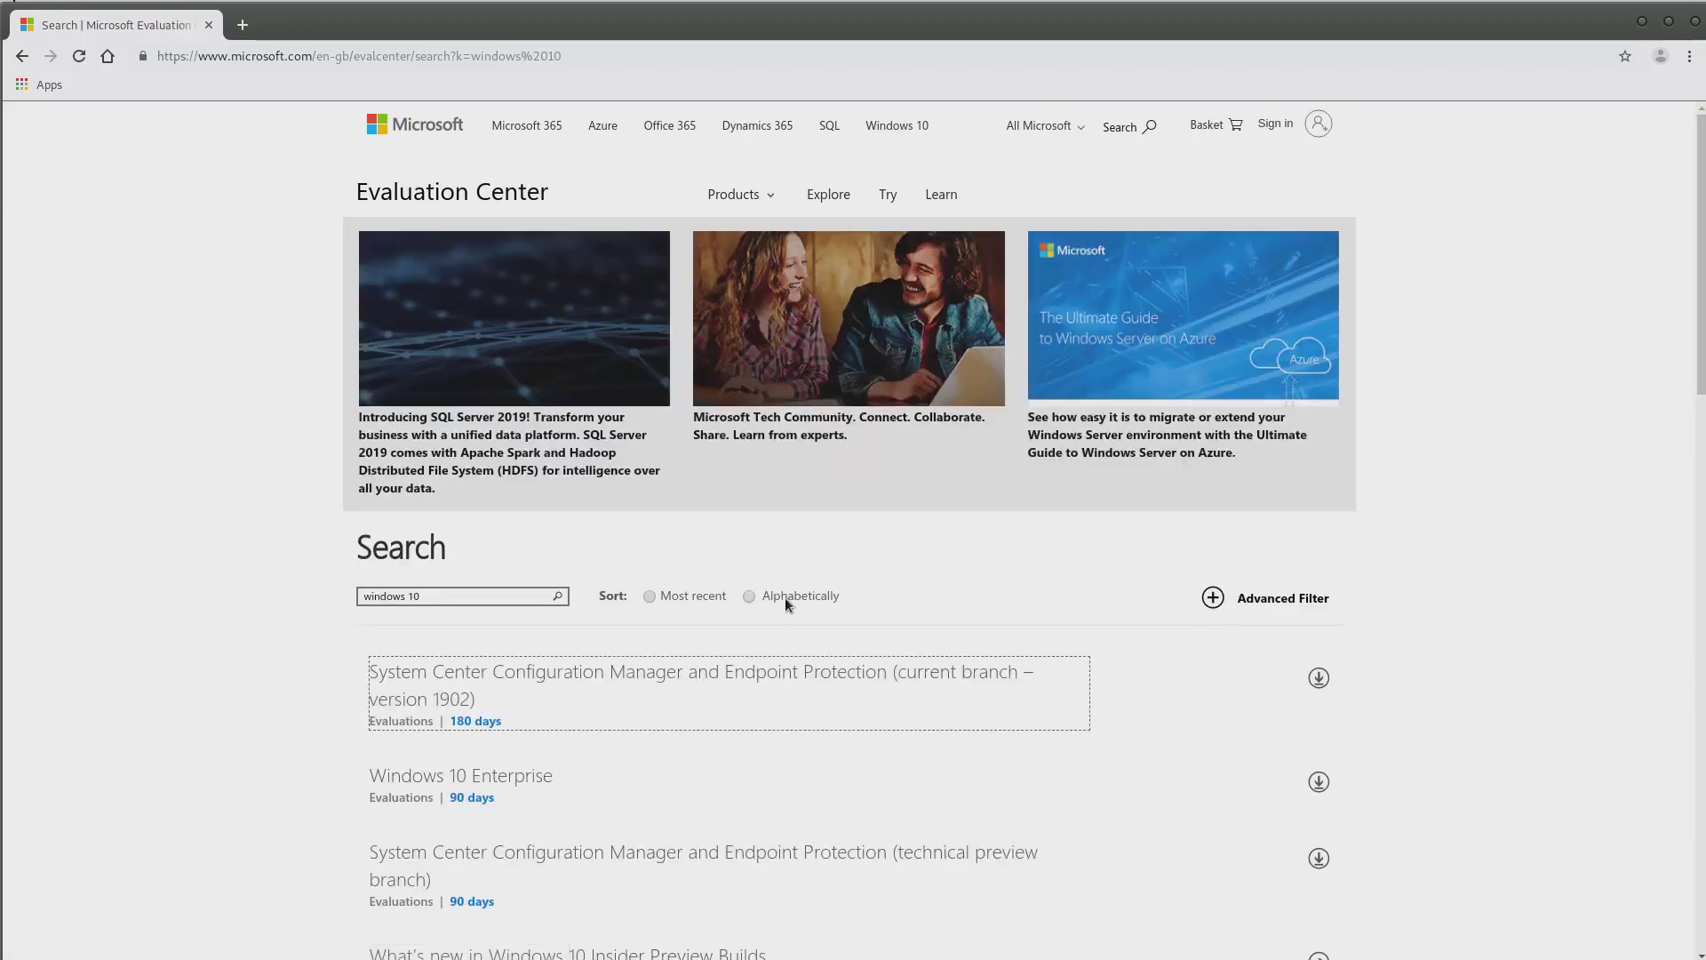
scroll(630, 753, down, 1)
scroll(627, 756, down, 2)
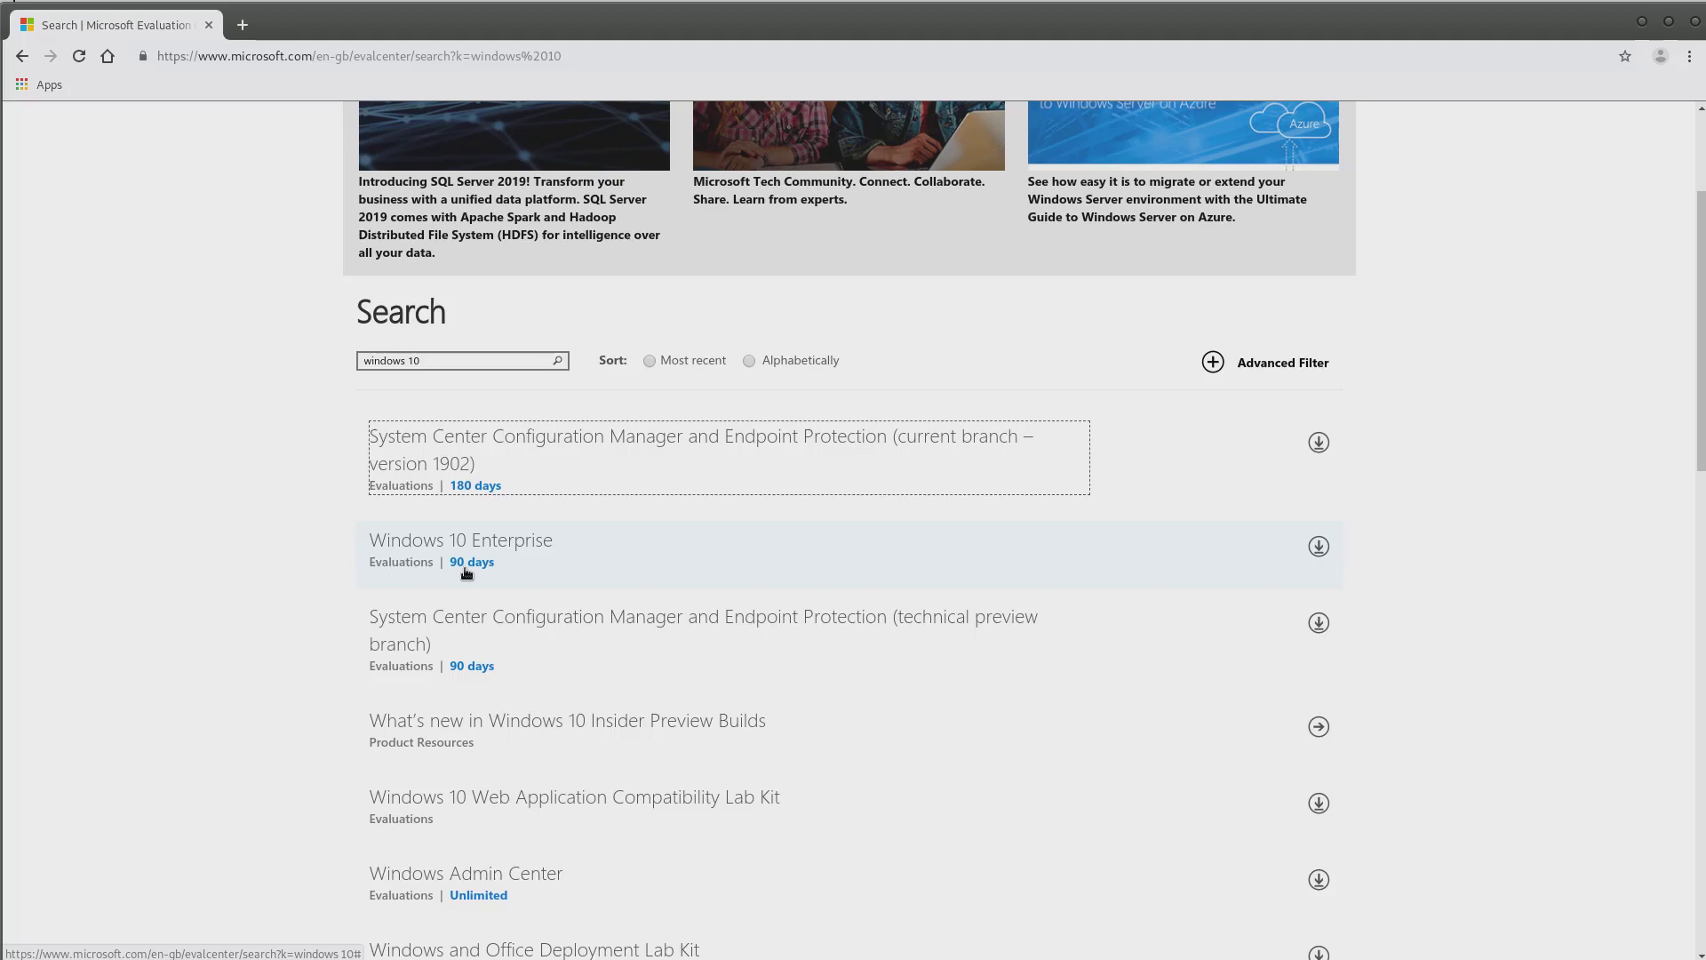
Open the Windows 10 Enterprise evaluation and continue with the ISO - Enterprise file type
click(498, 540)
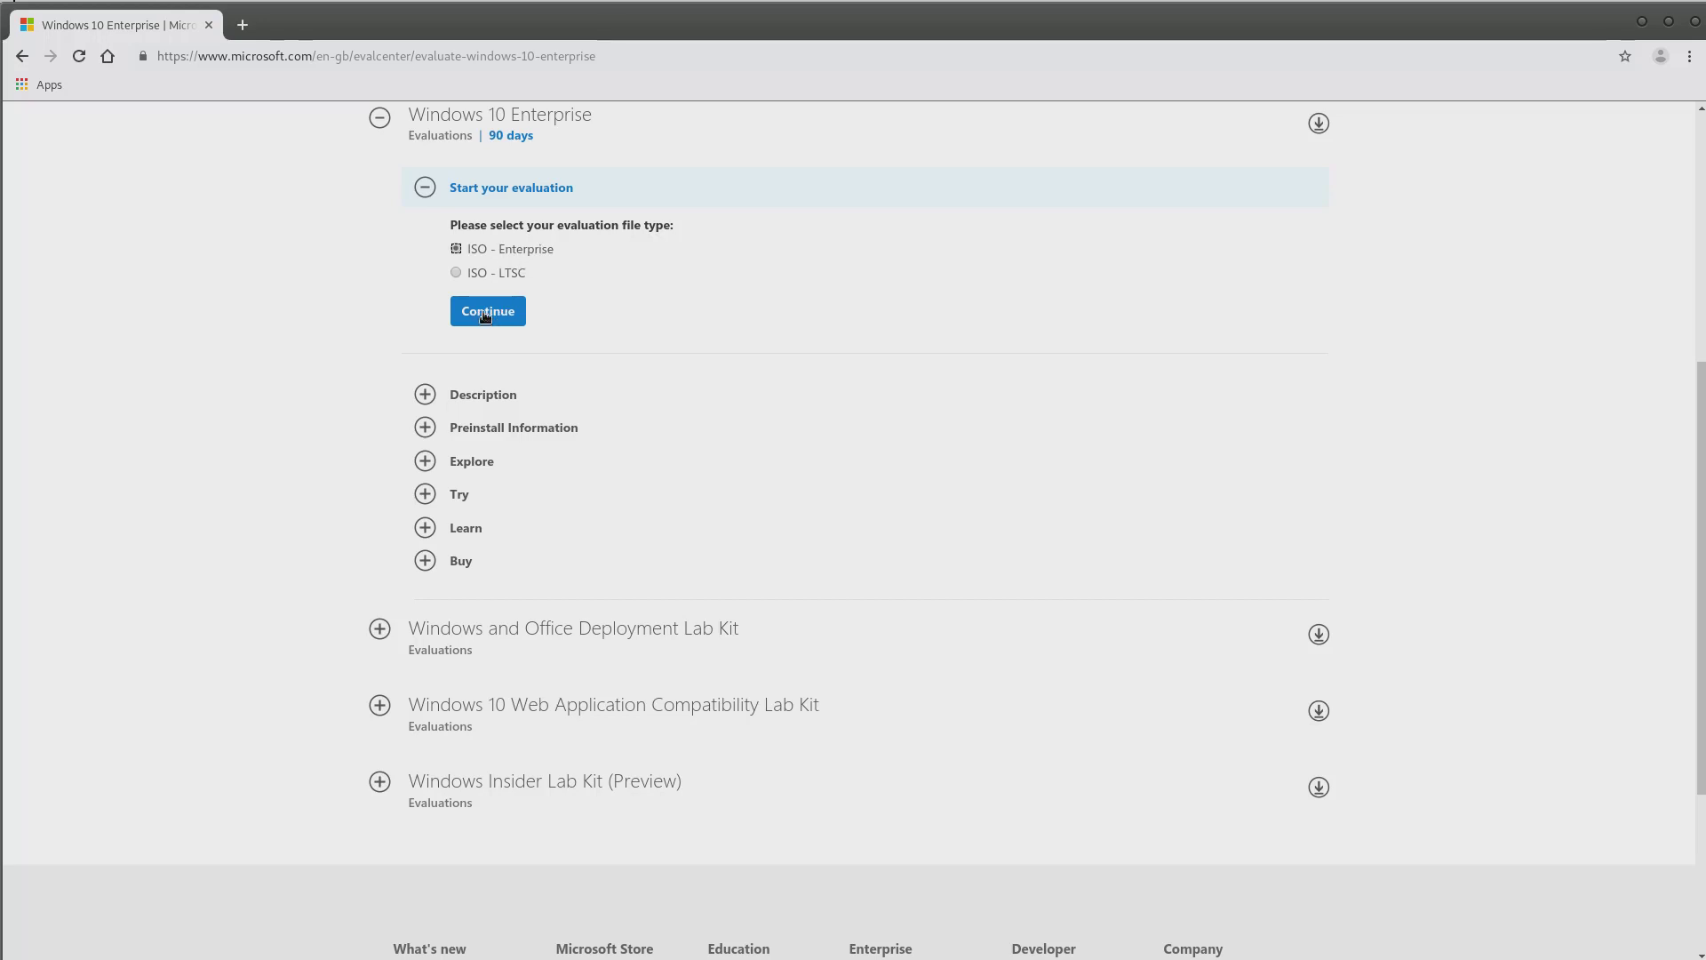
click(485, 313)
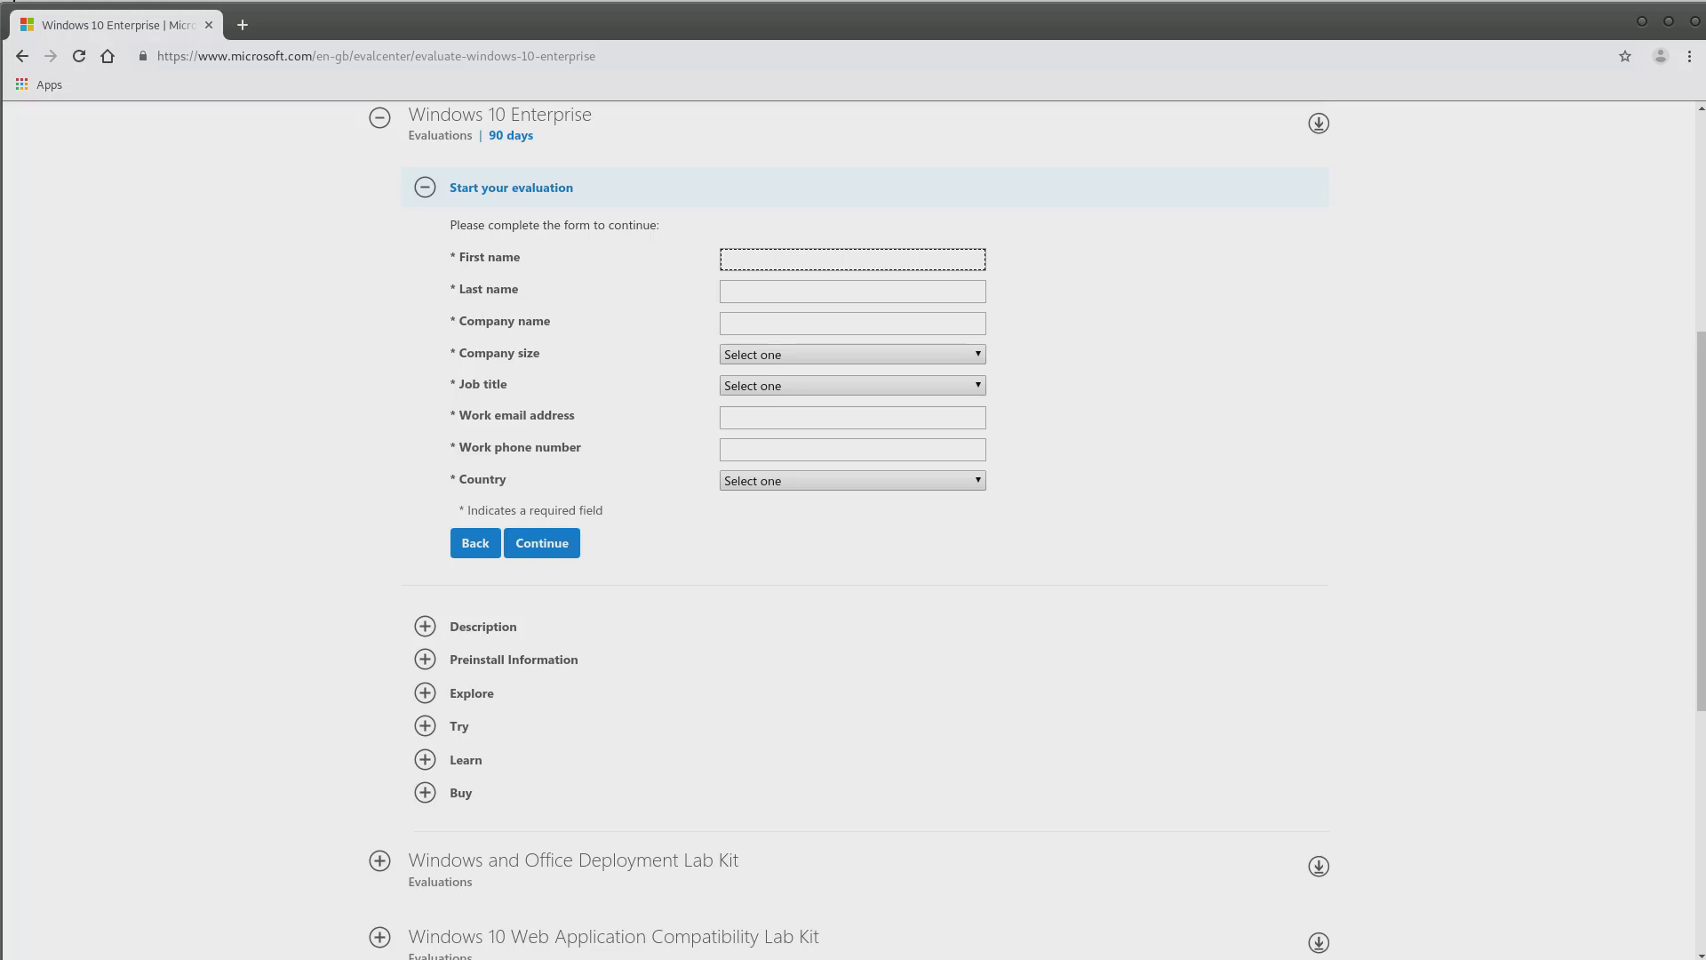
Enter the registrant's first name and last name in the form
click(785, 258)
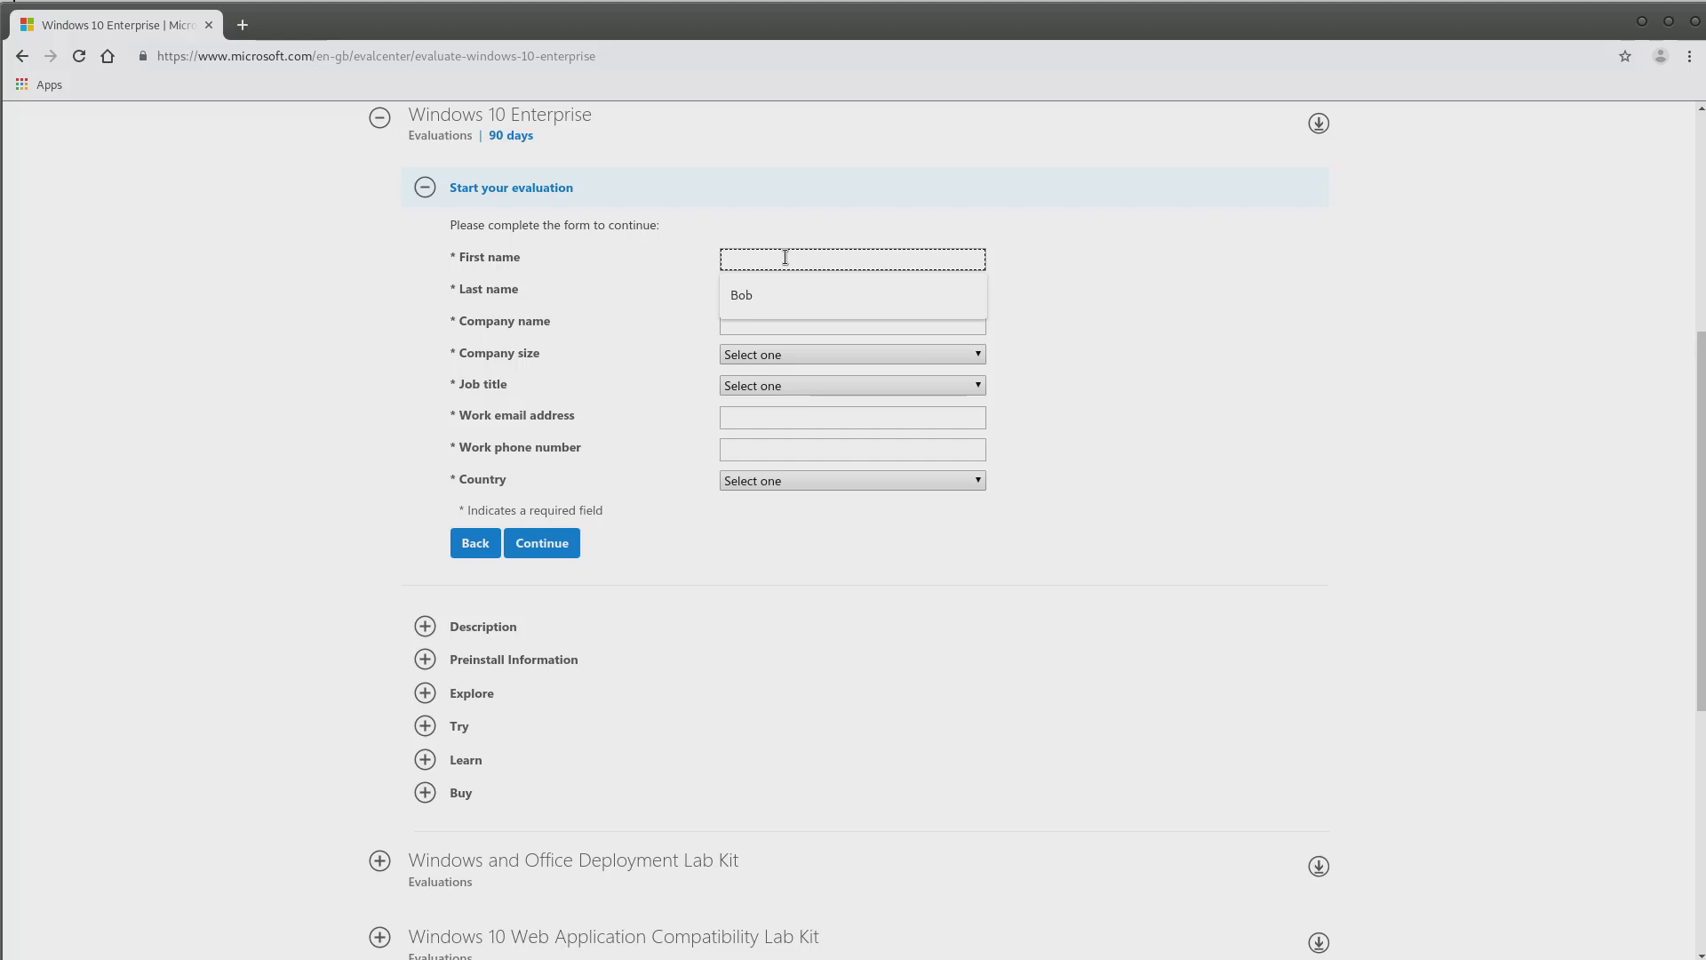
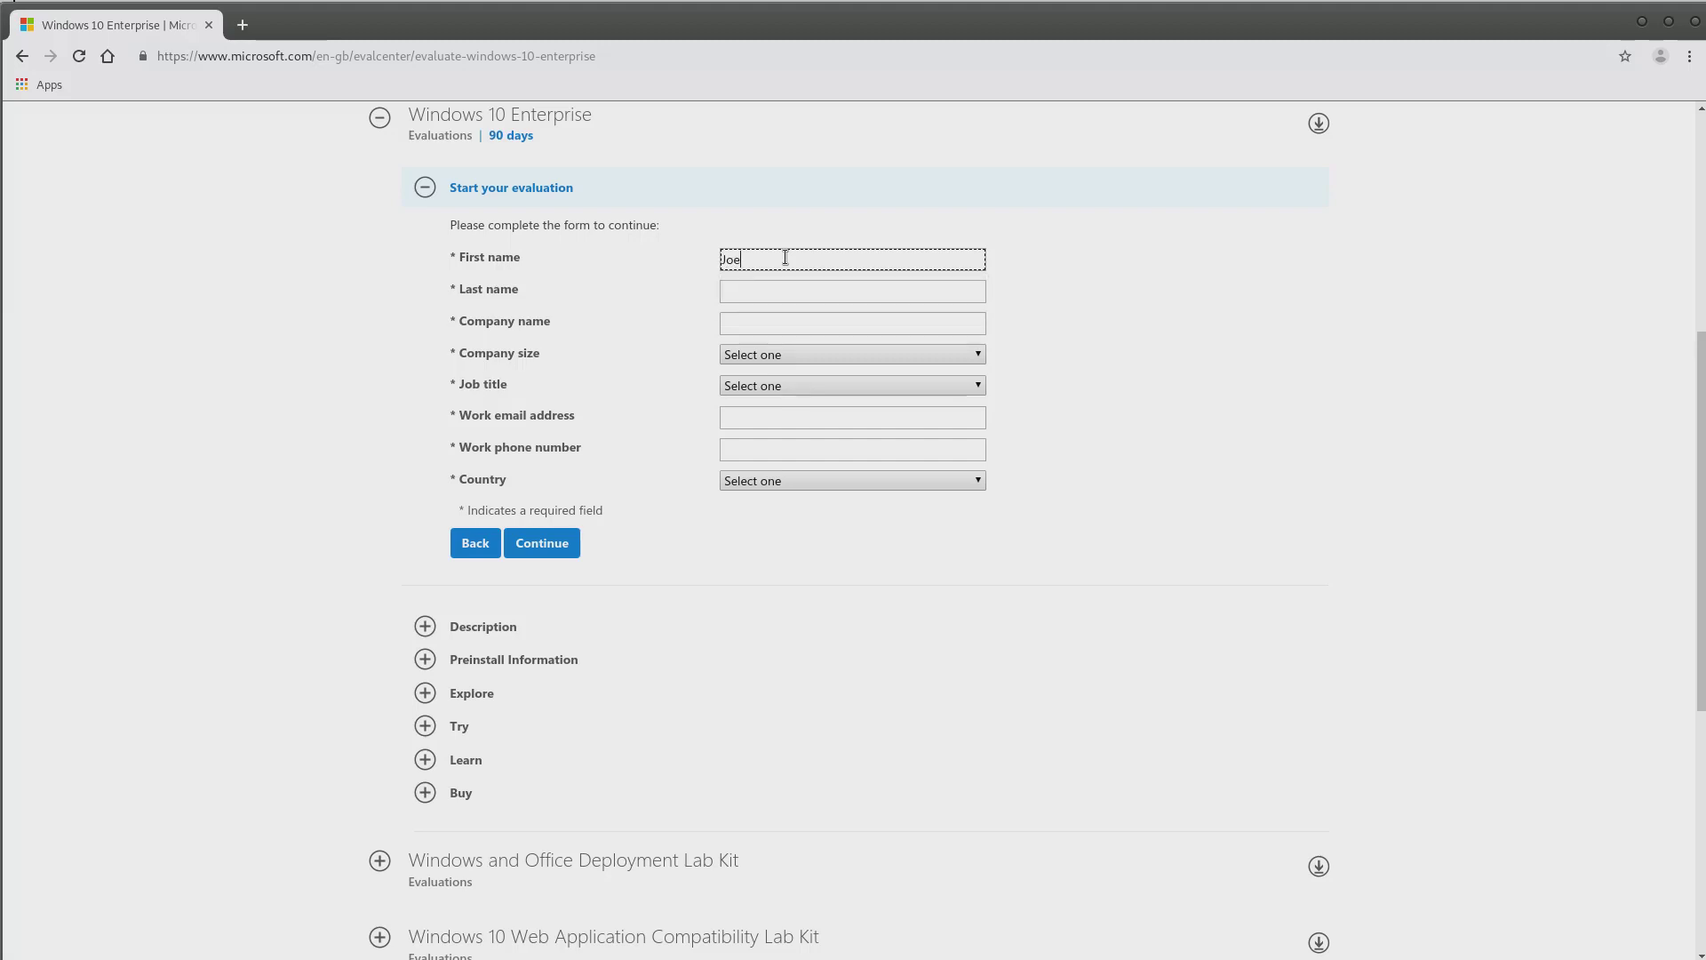
key(Tab)
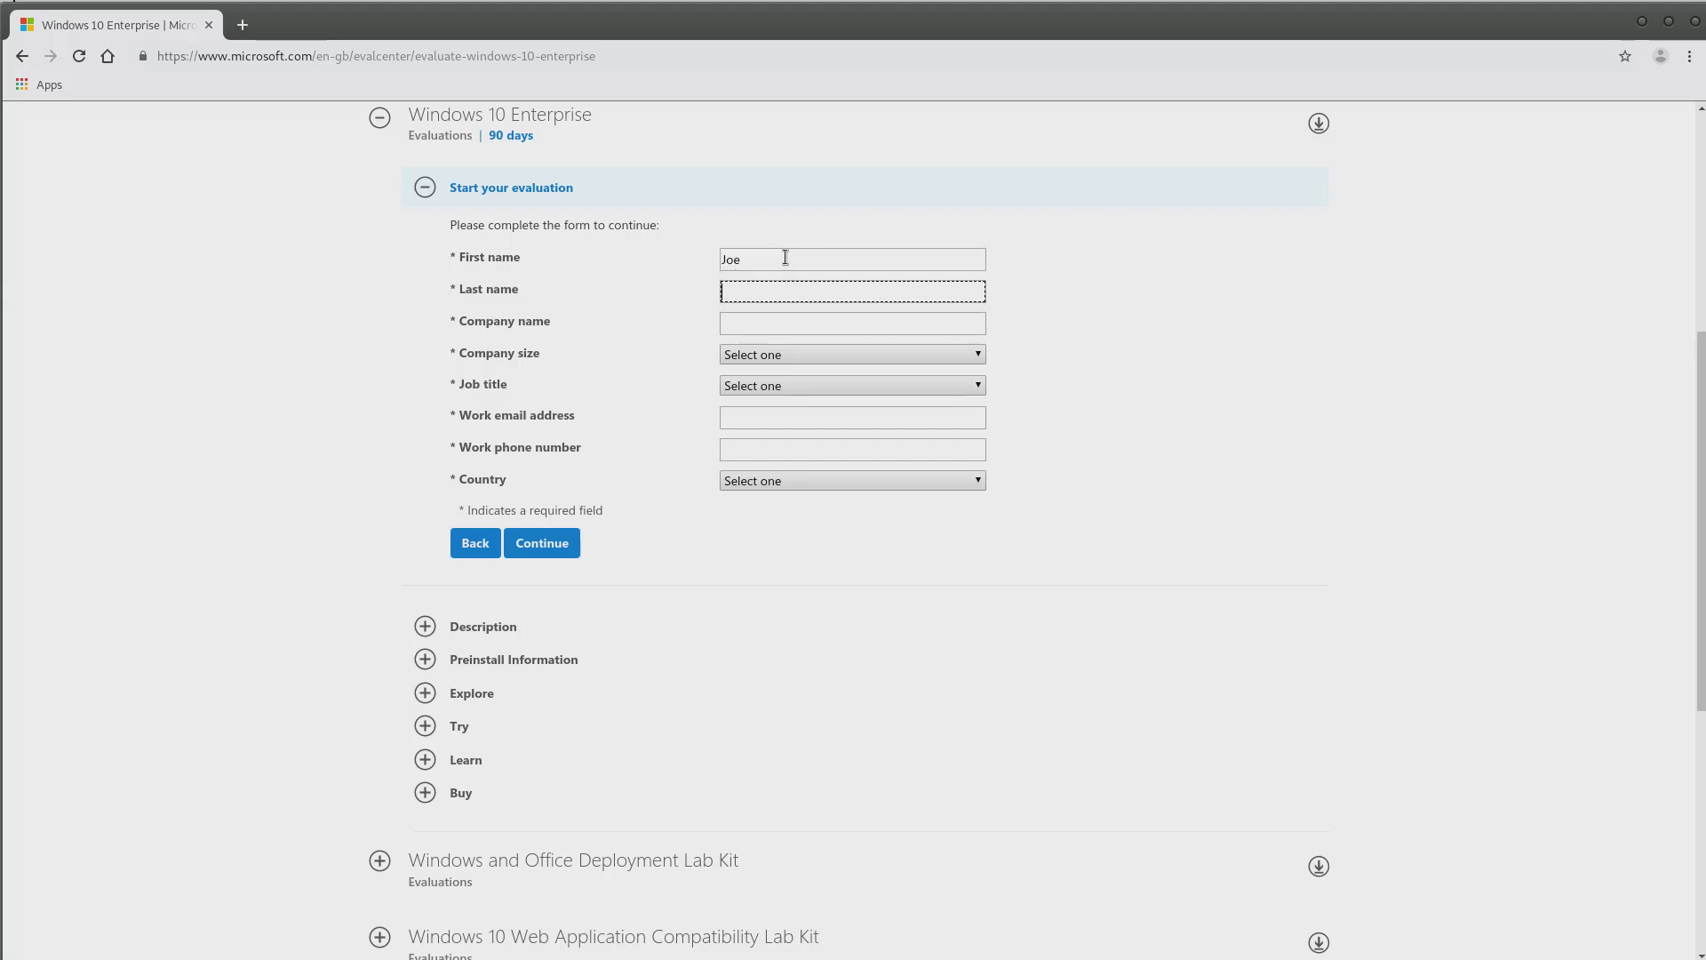
Paste the company name into the Company name field
click(788, 328)
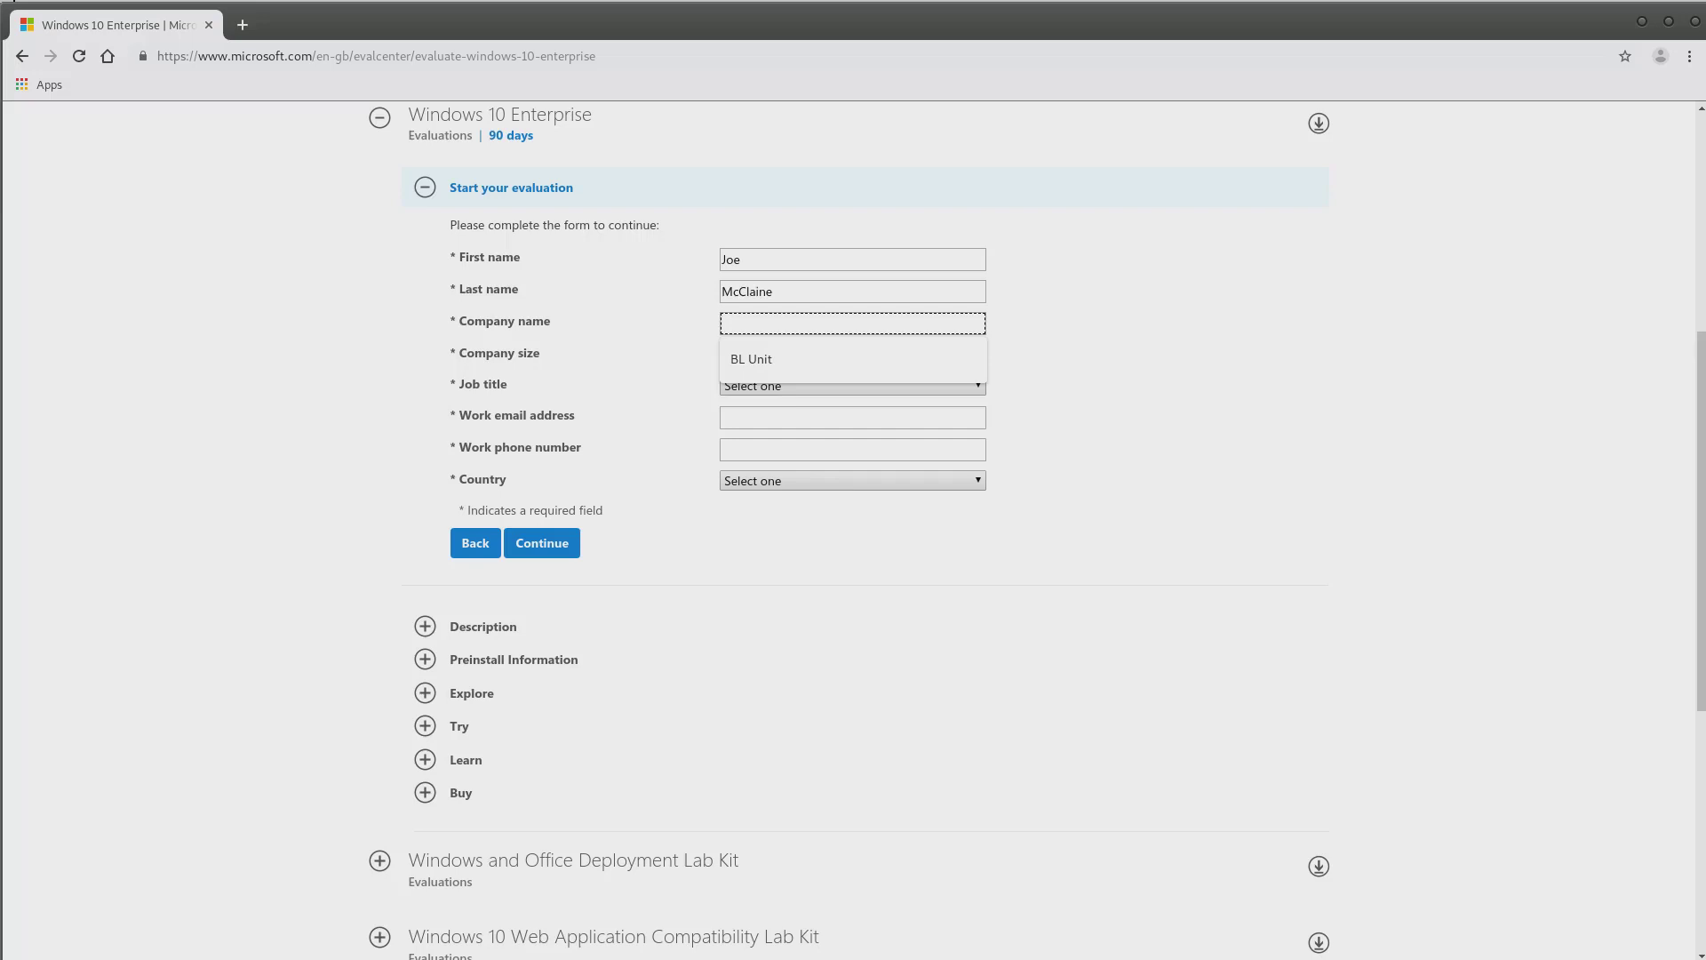
key(Escape)
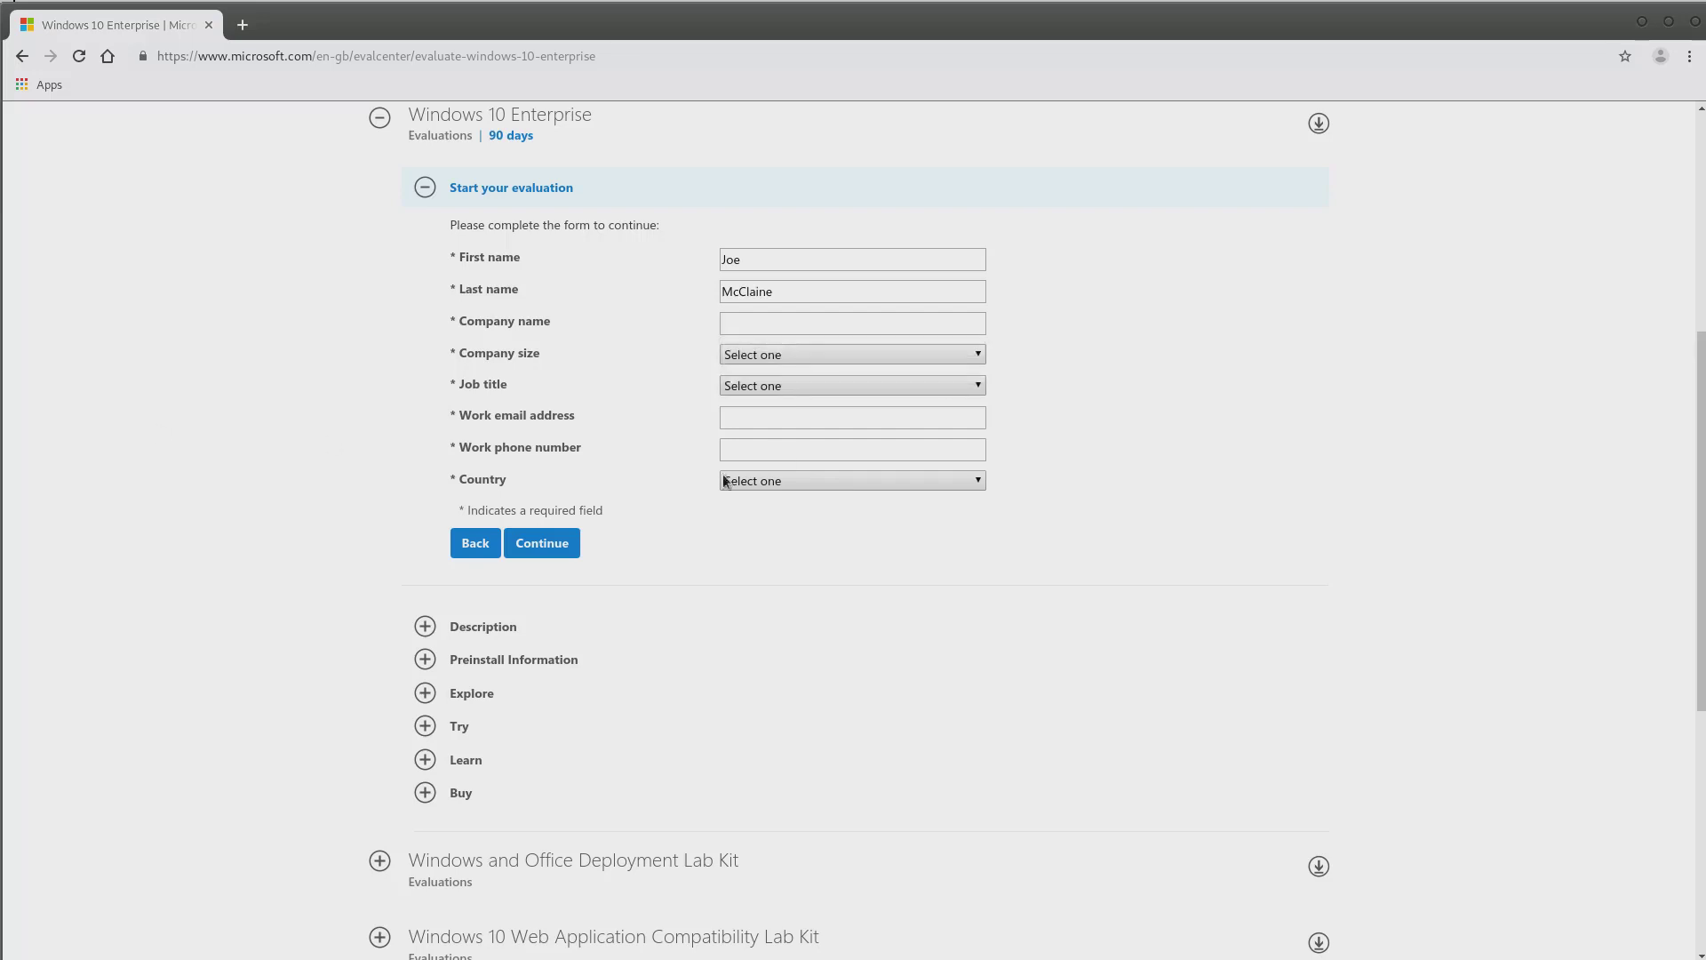
click(787, 323)
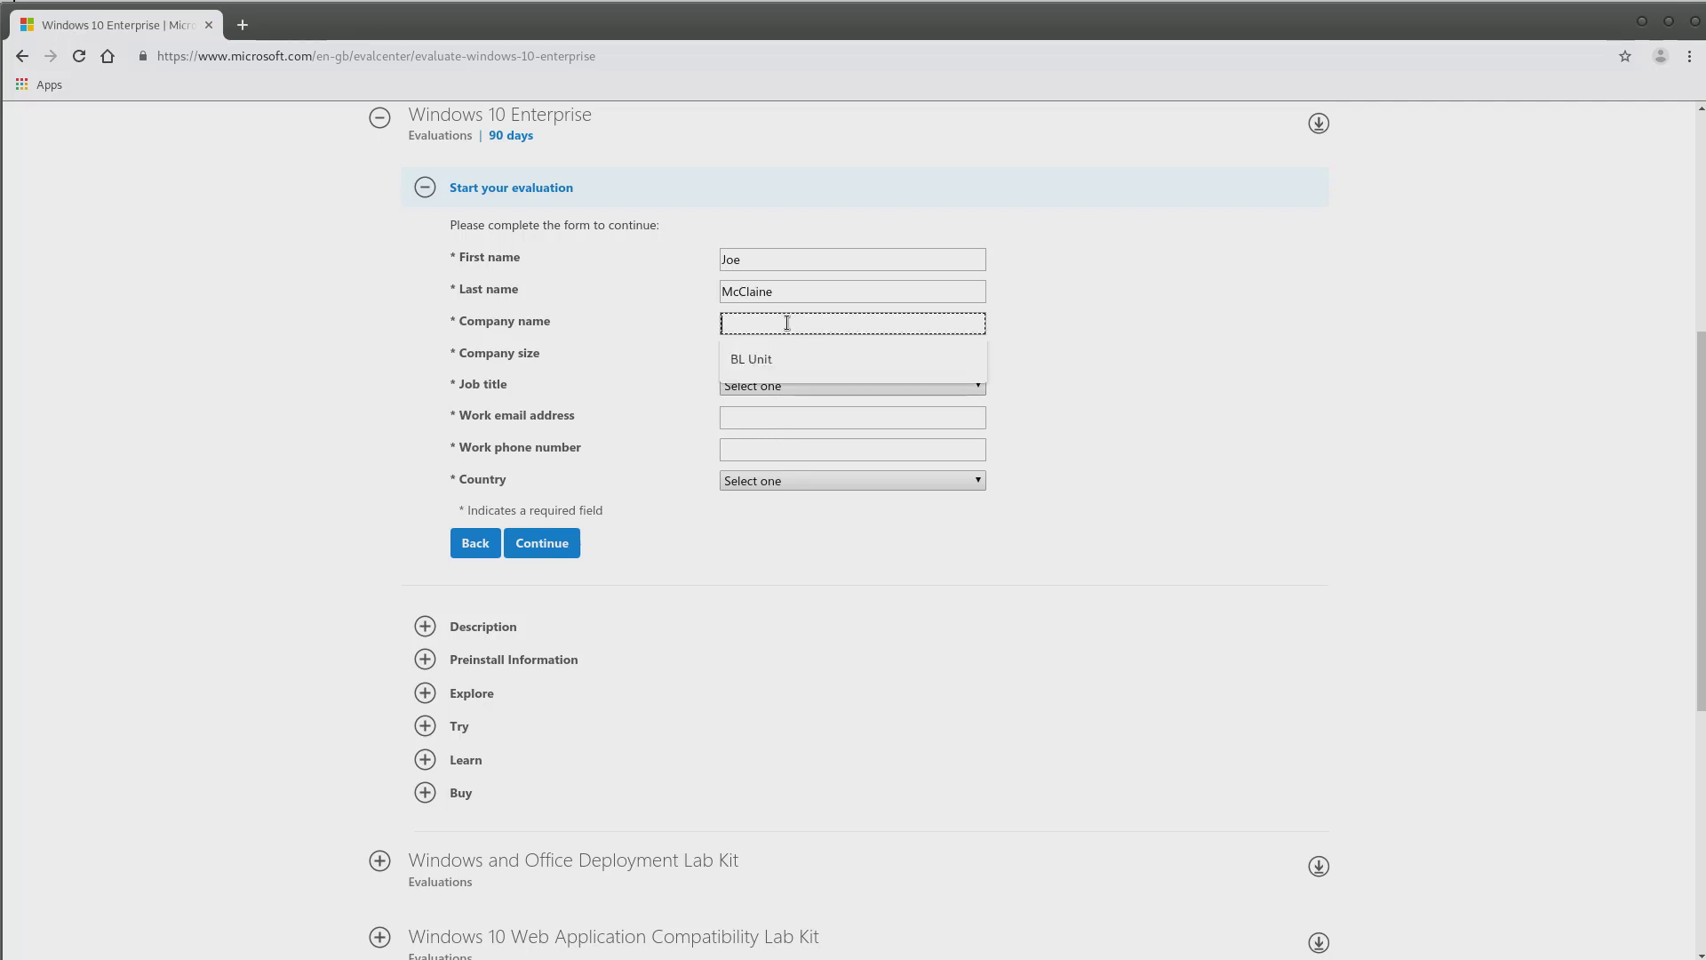
right_click(788, 322)
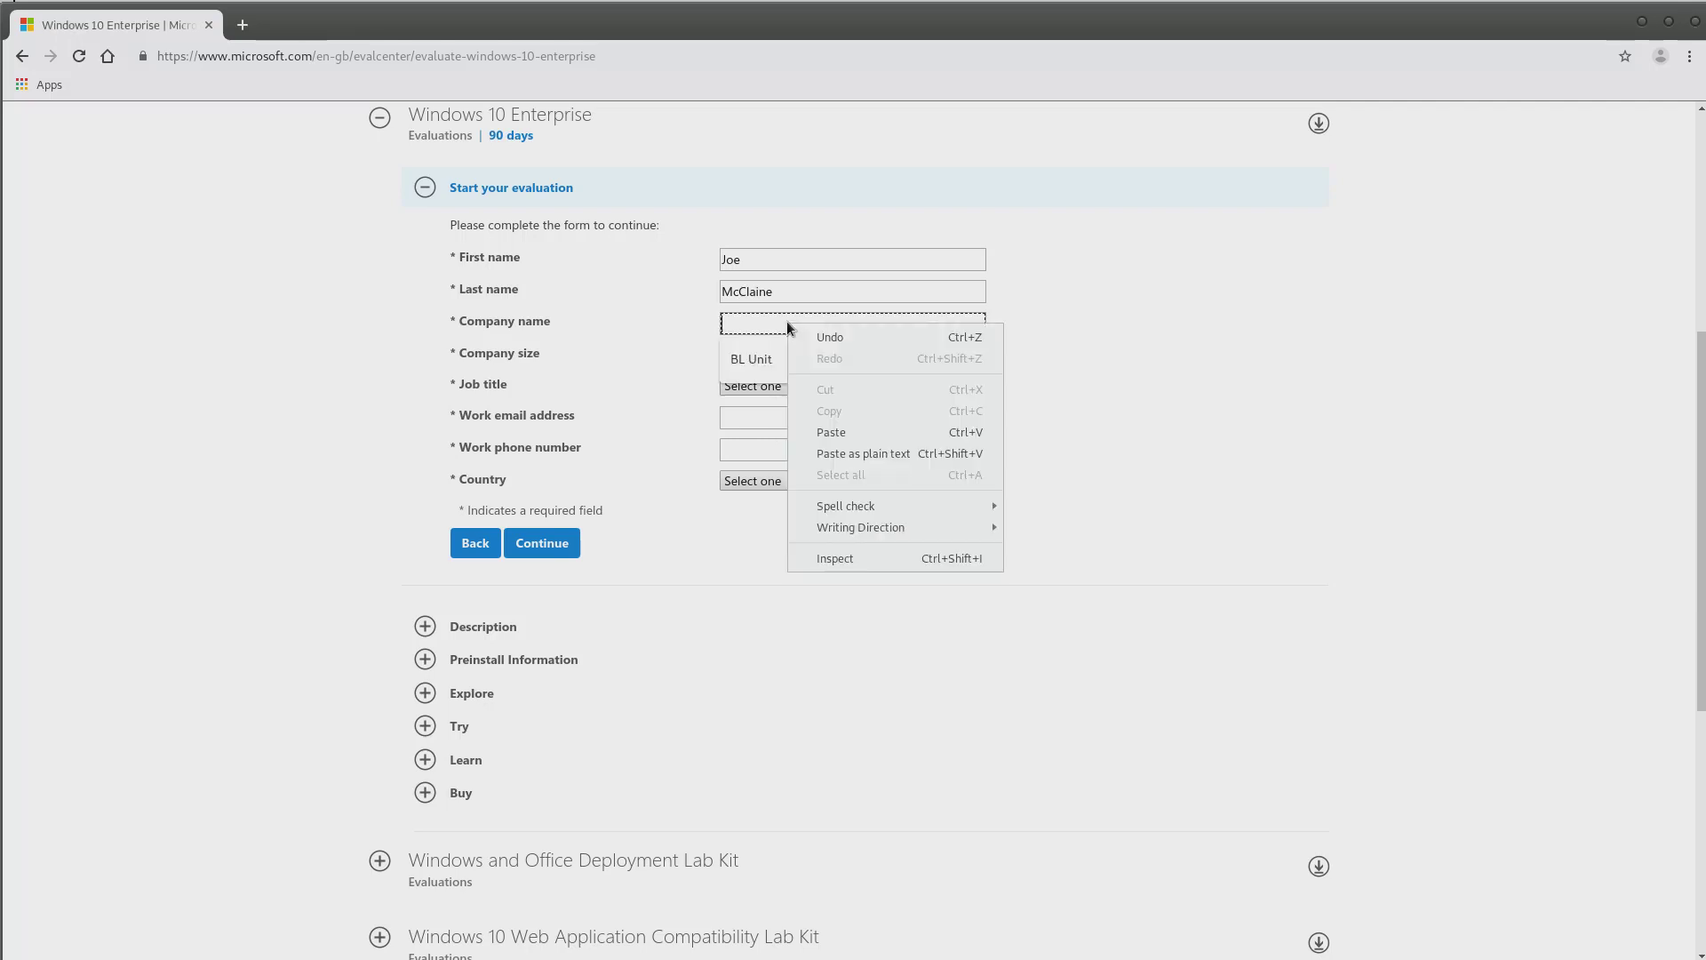
click(854, 434)
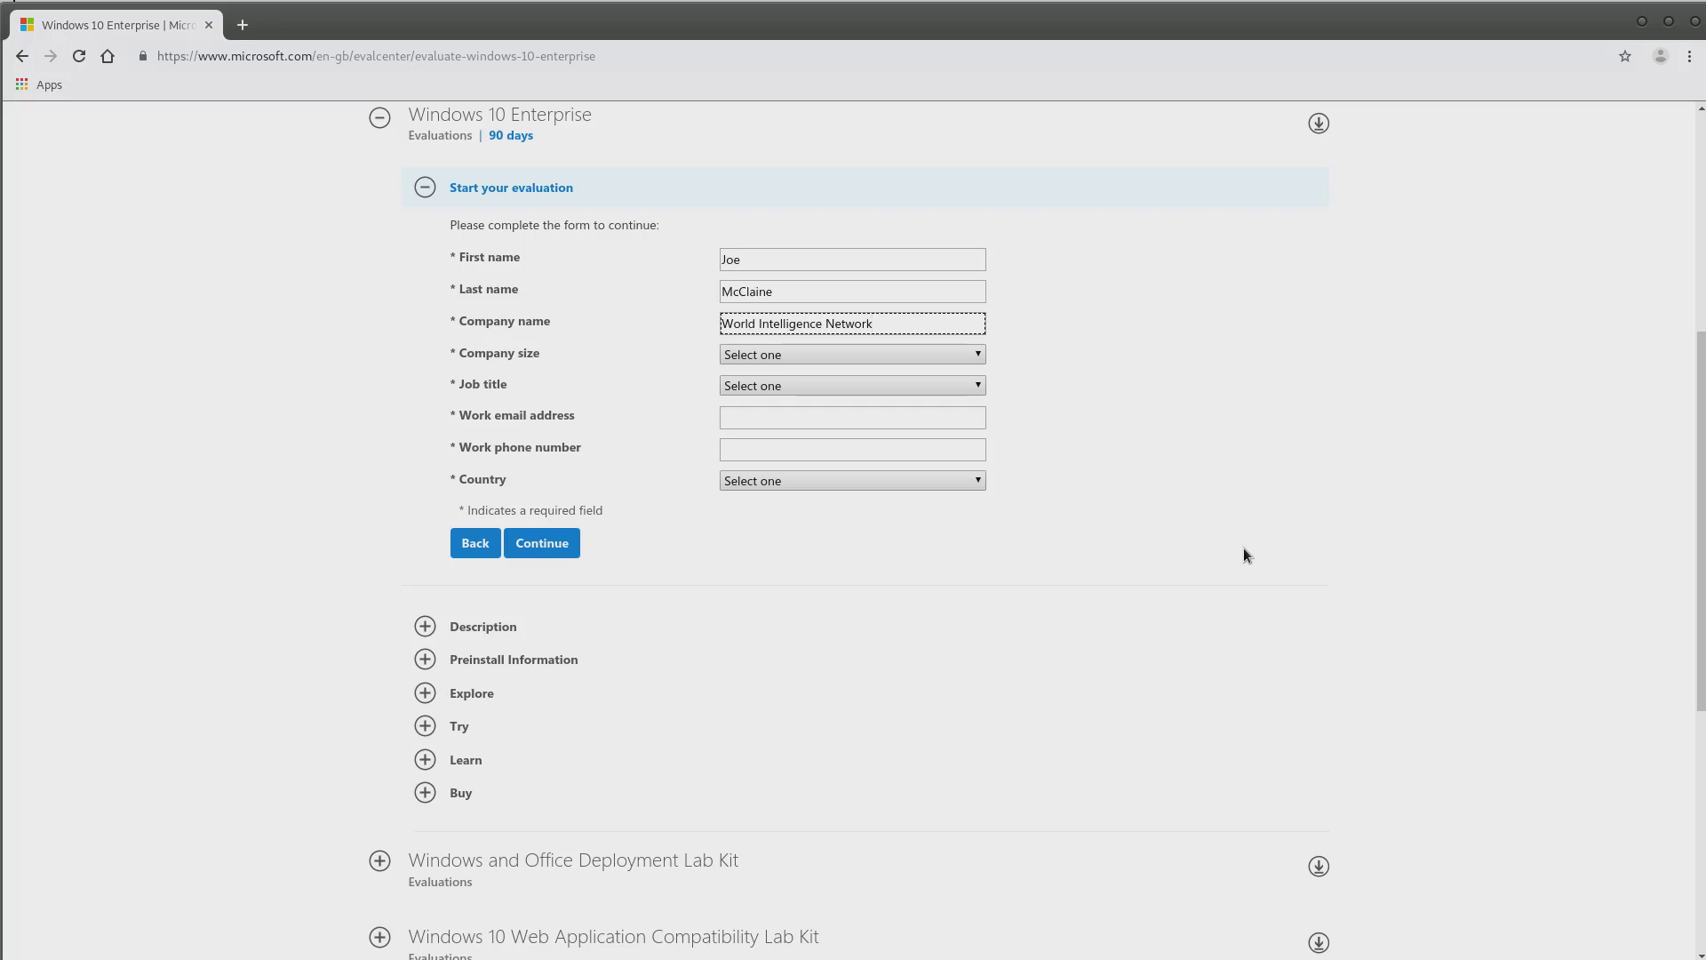
Set company size to 2-4 and job title to Other IT Professional
click(877, 355)
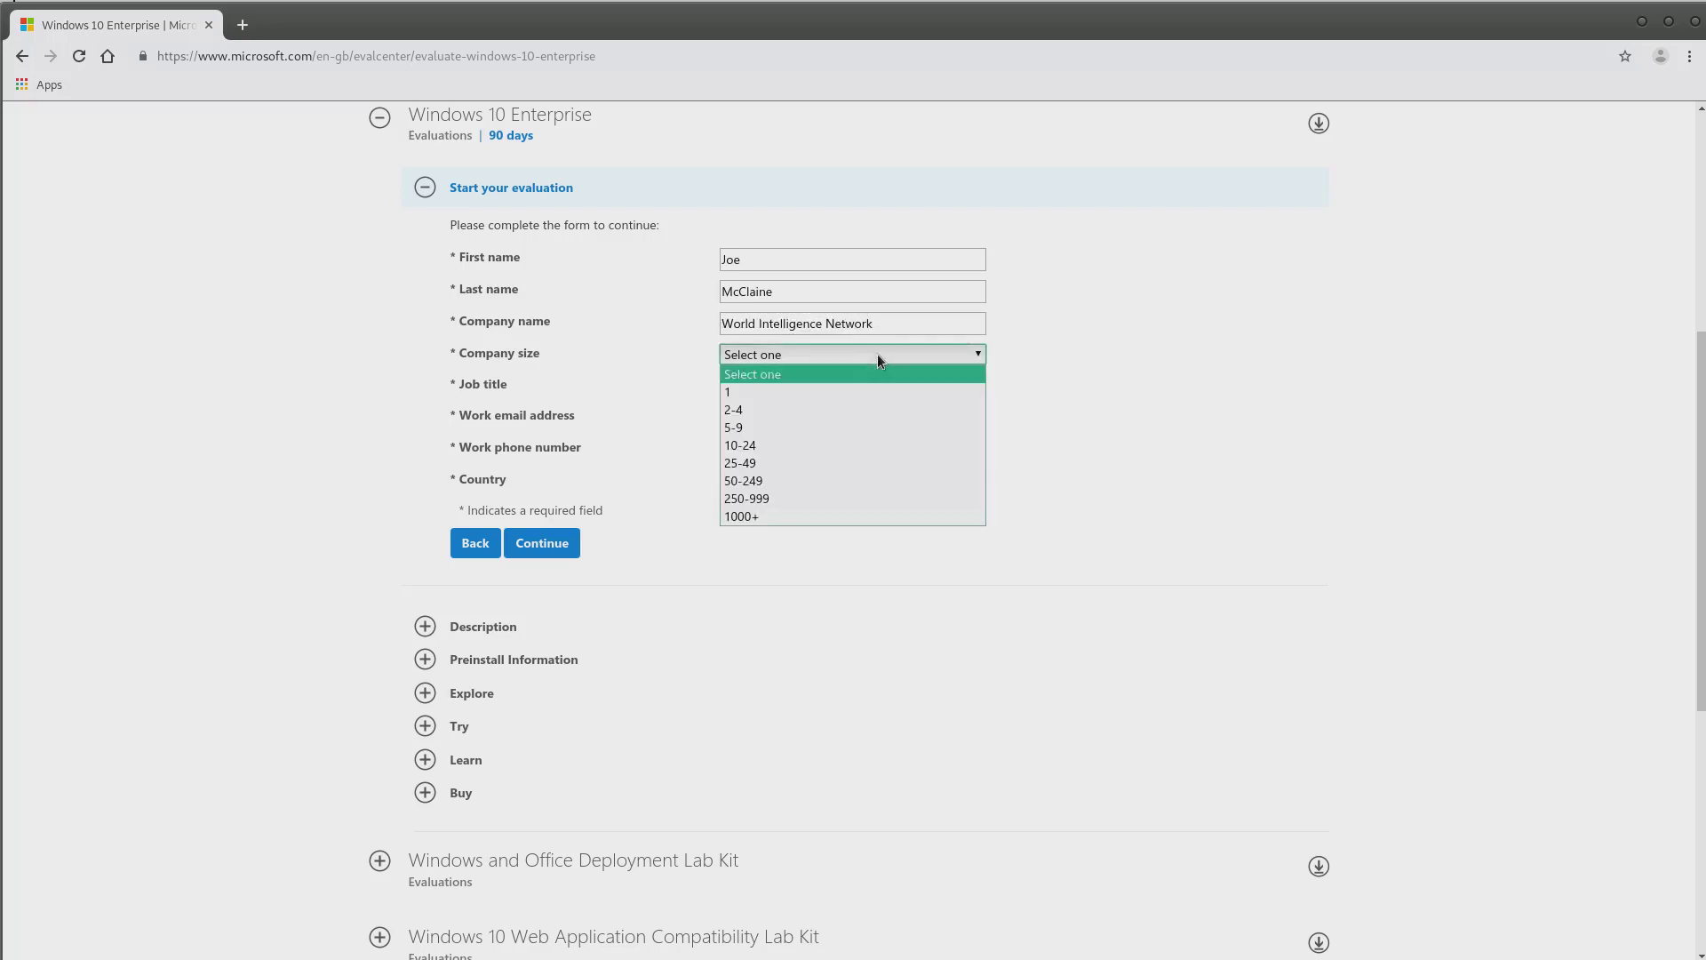
click(796, 408)
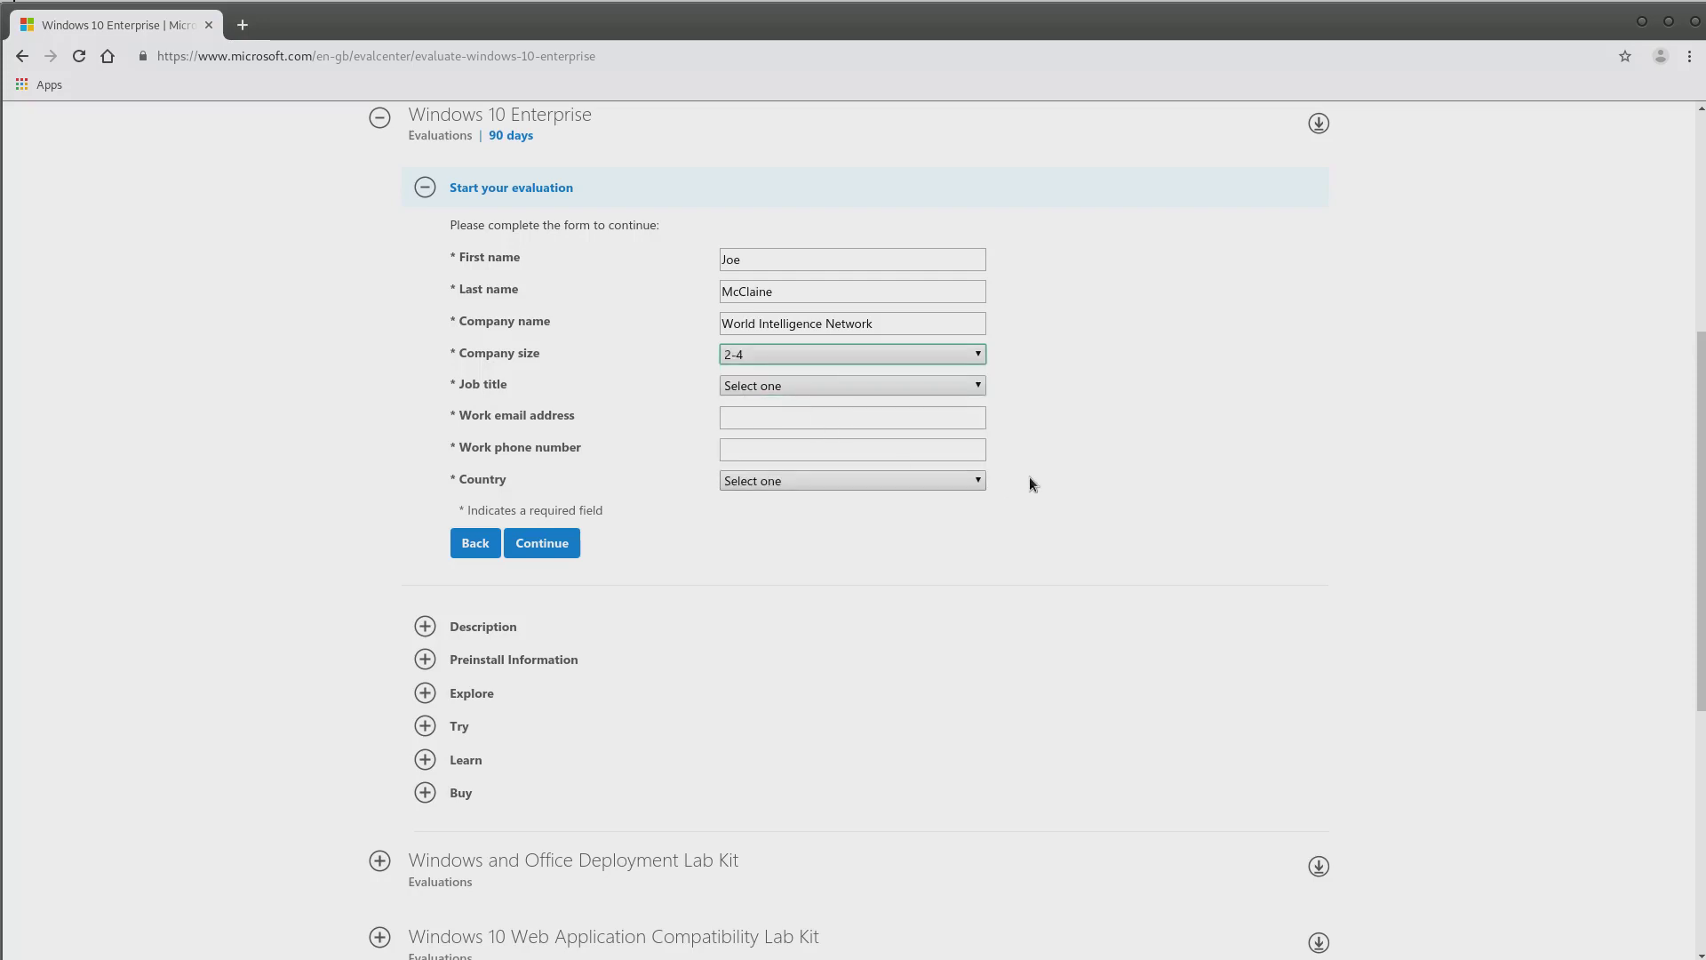
click(977, 387)
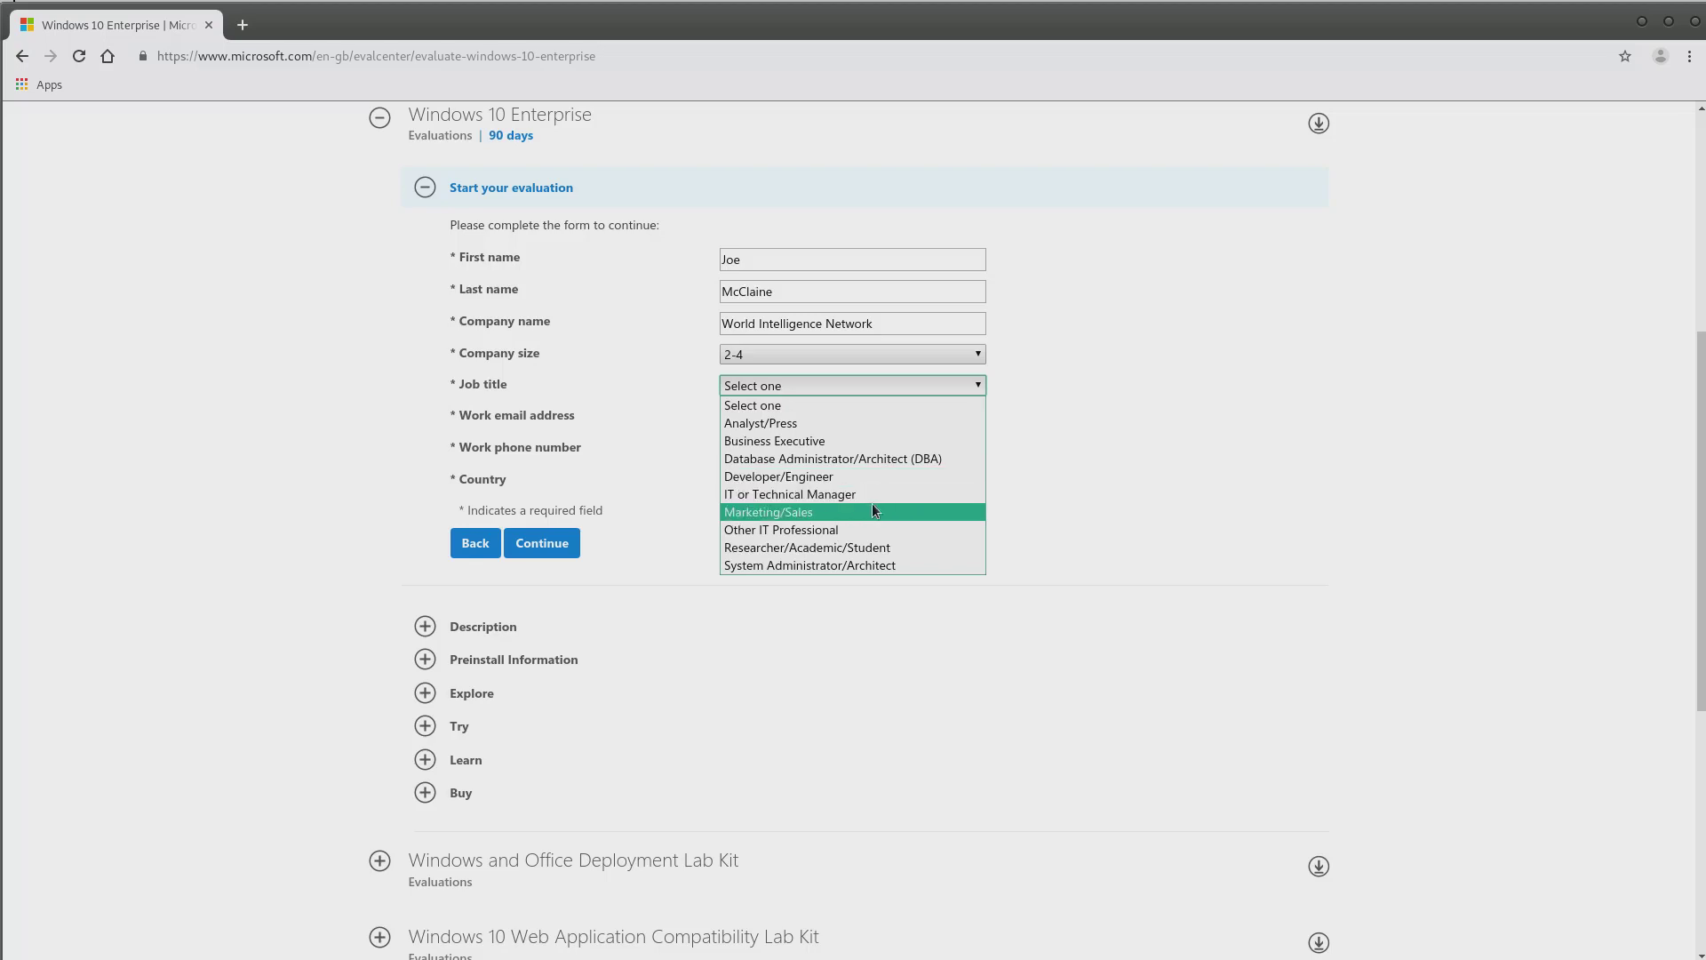
click(853, 527)
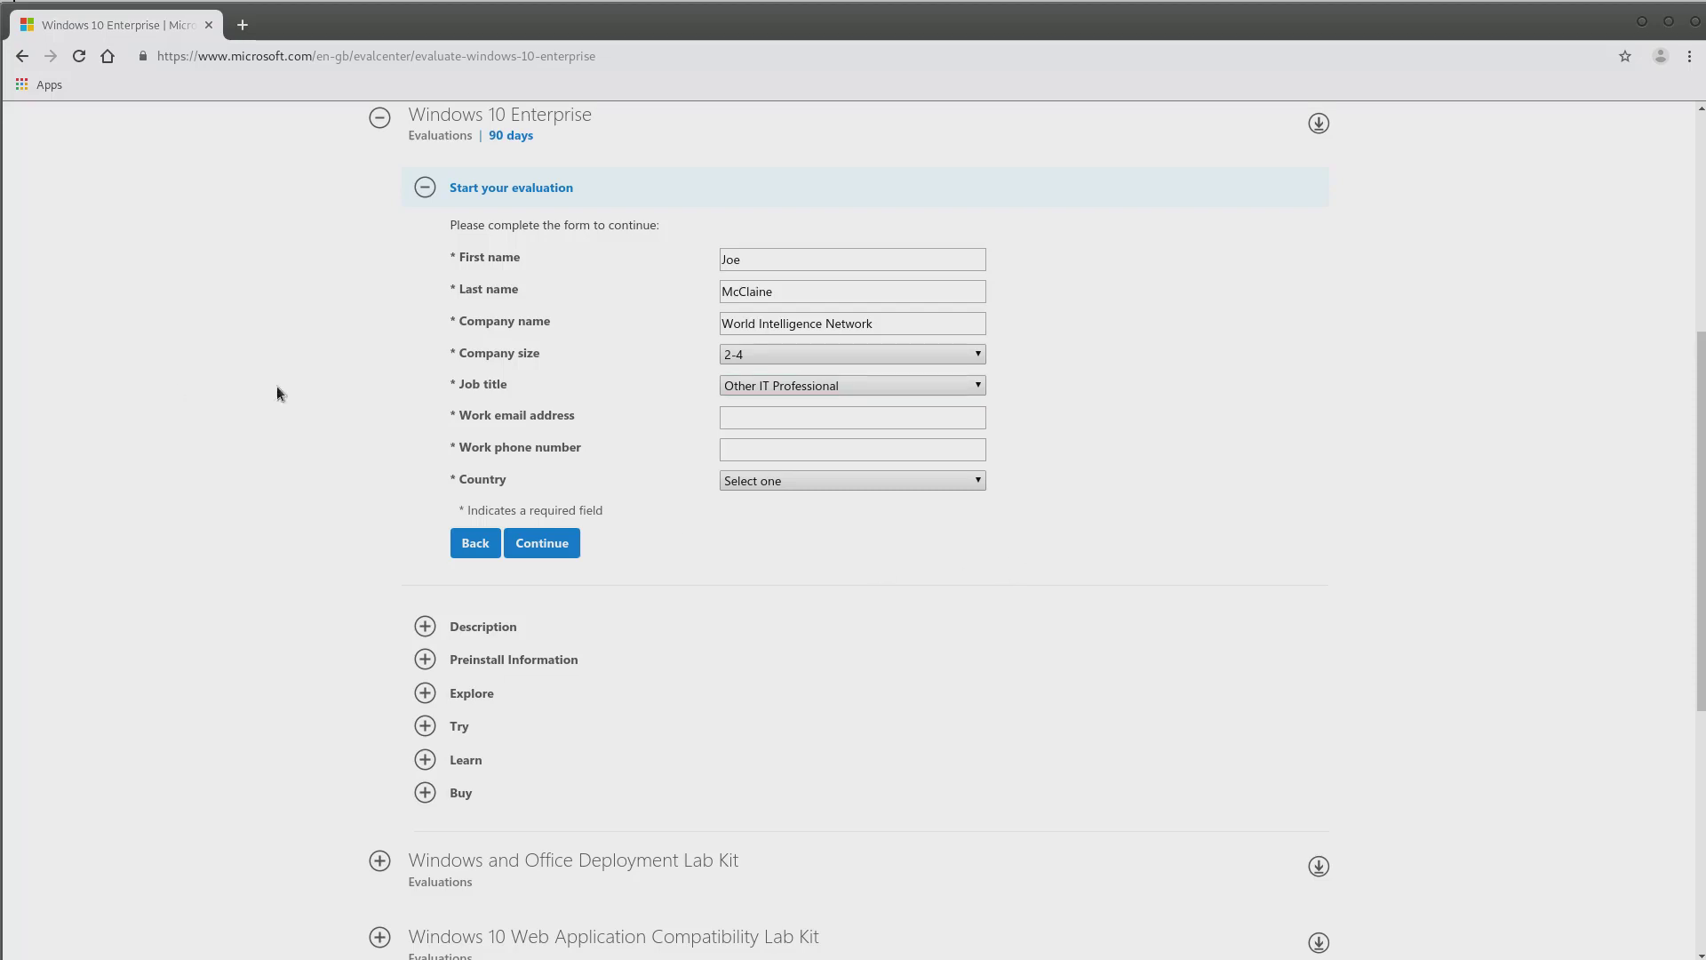
Paste the work e-mail address and work phone number into the form
click(758, 414)
right_click(758, 414)
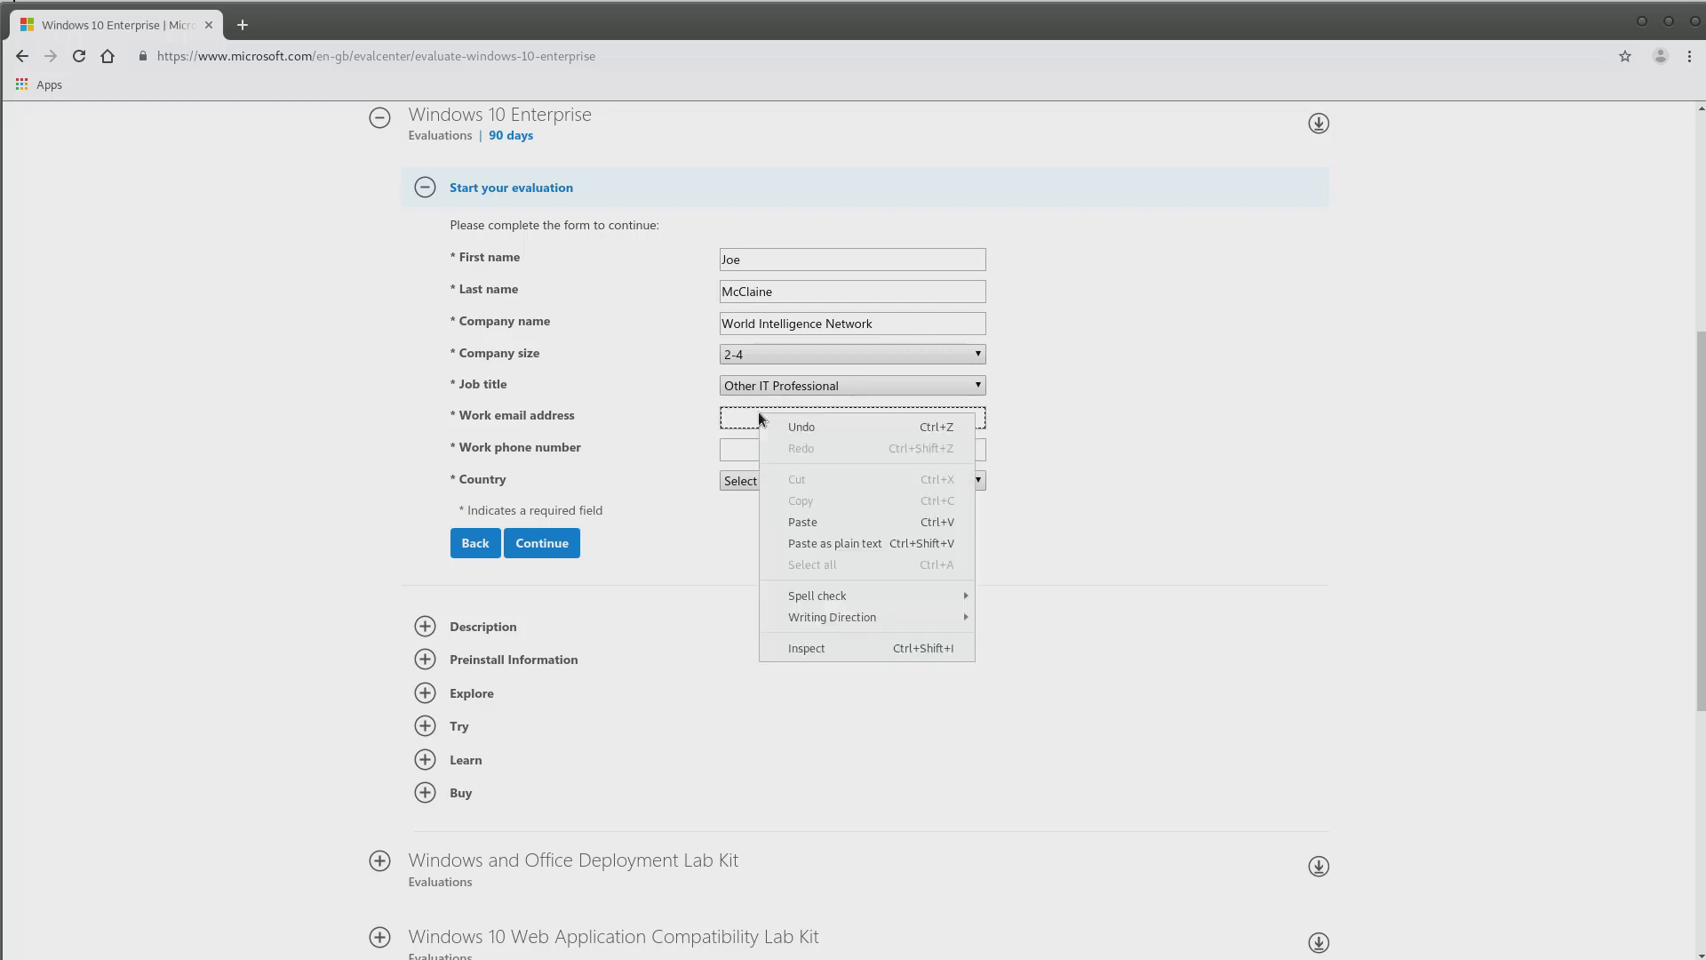
click(832, 522)
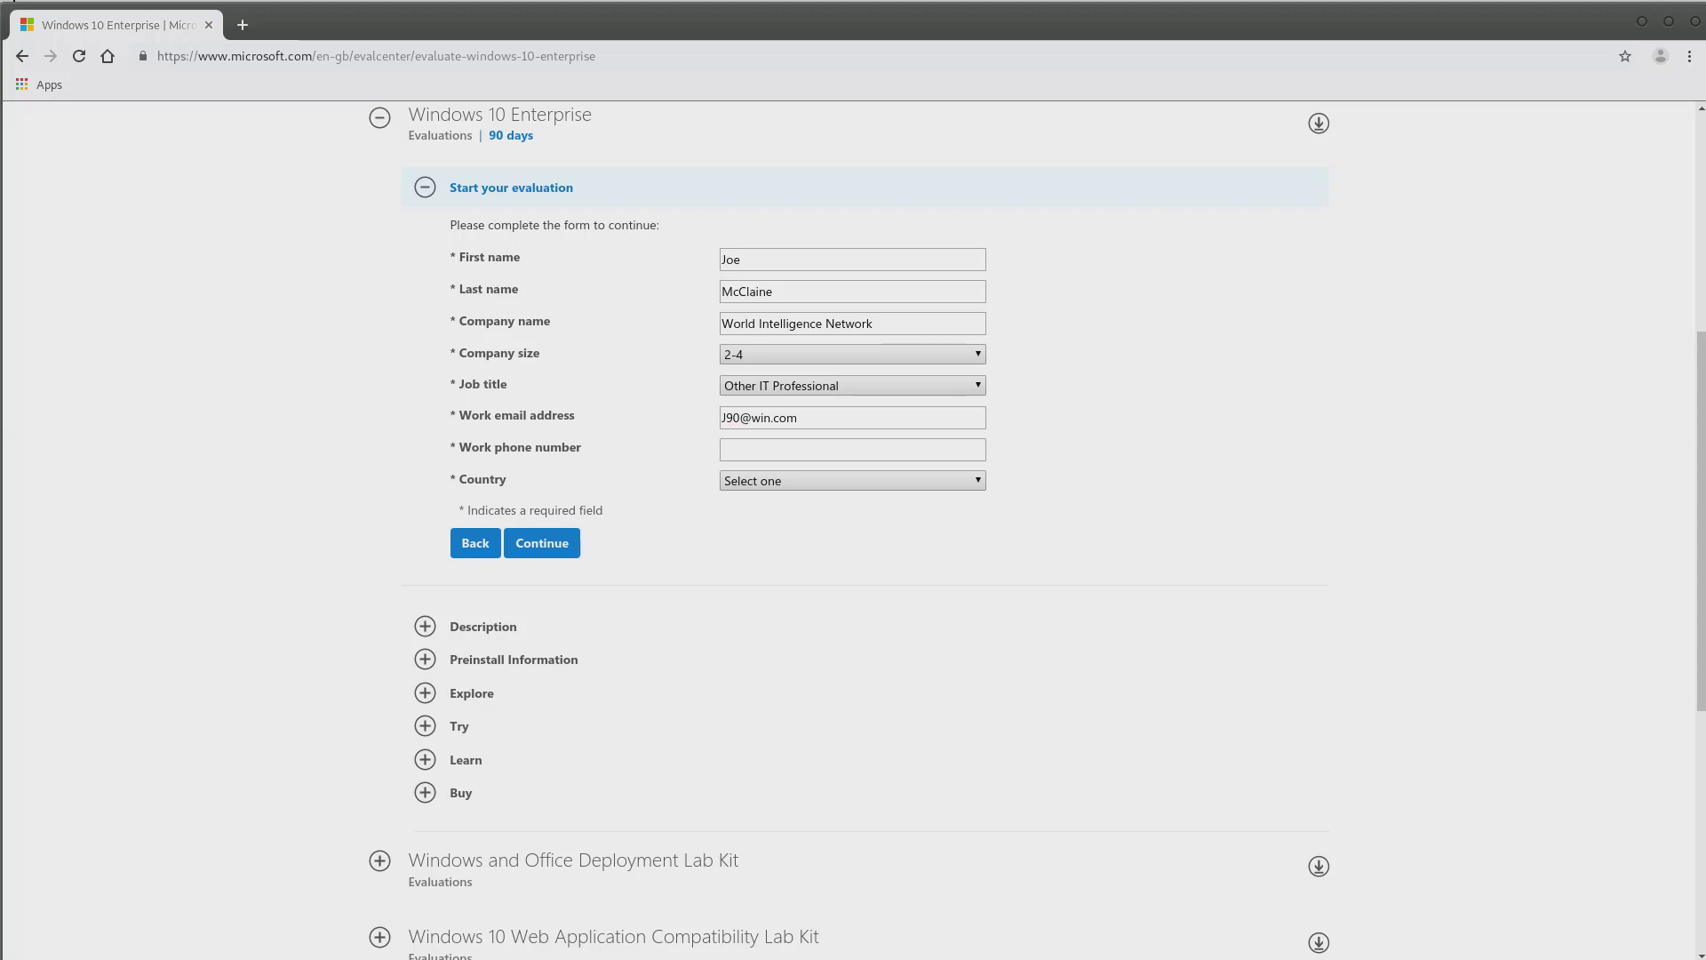
click(806, 446)
right_click(806, 447)
click(851, 557)
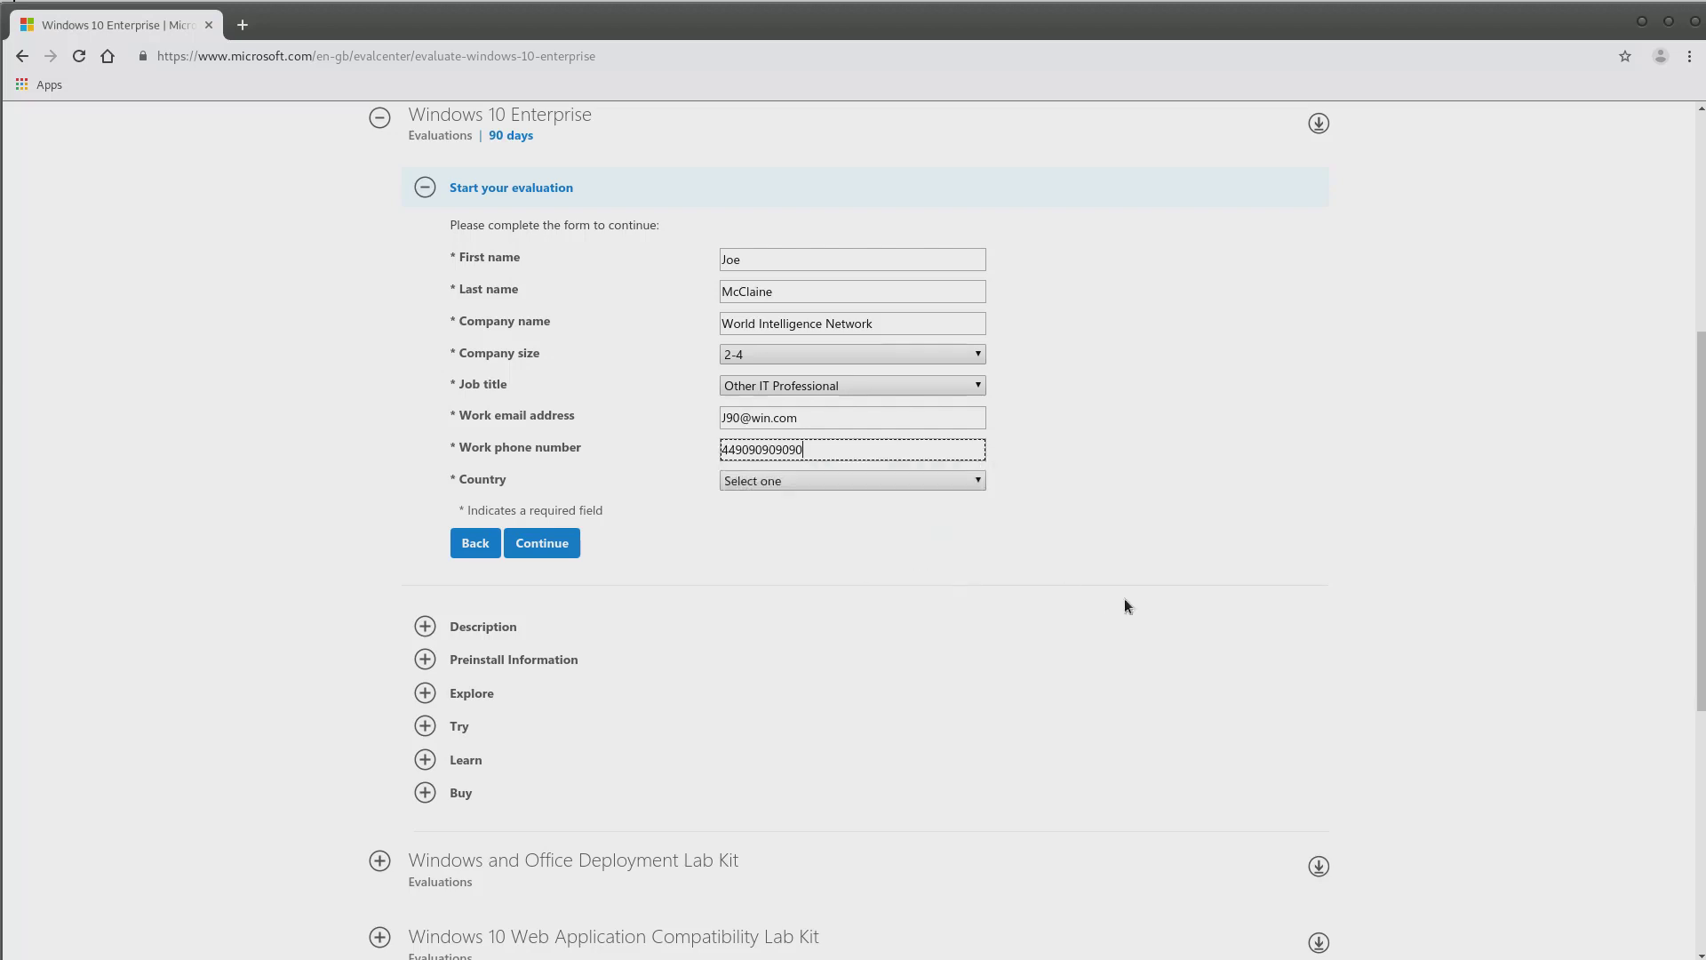
Set country to United Kingdom, decline Microsoft marketing offers, and submit the form
click(898, 481)
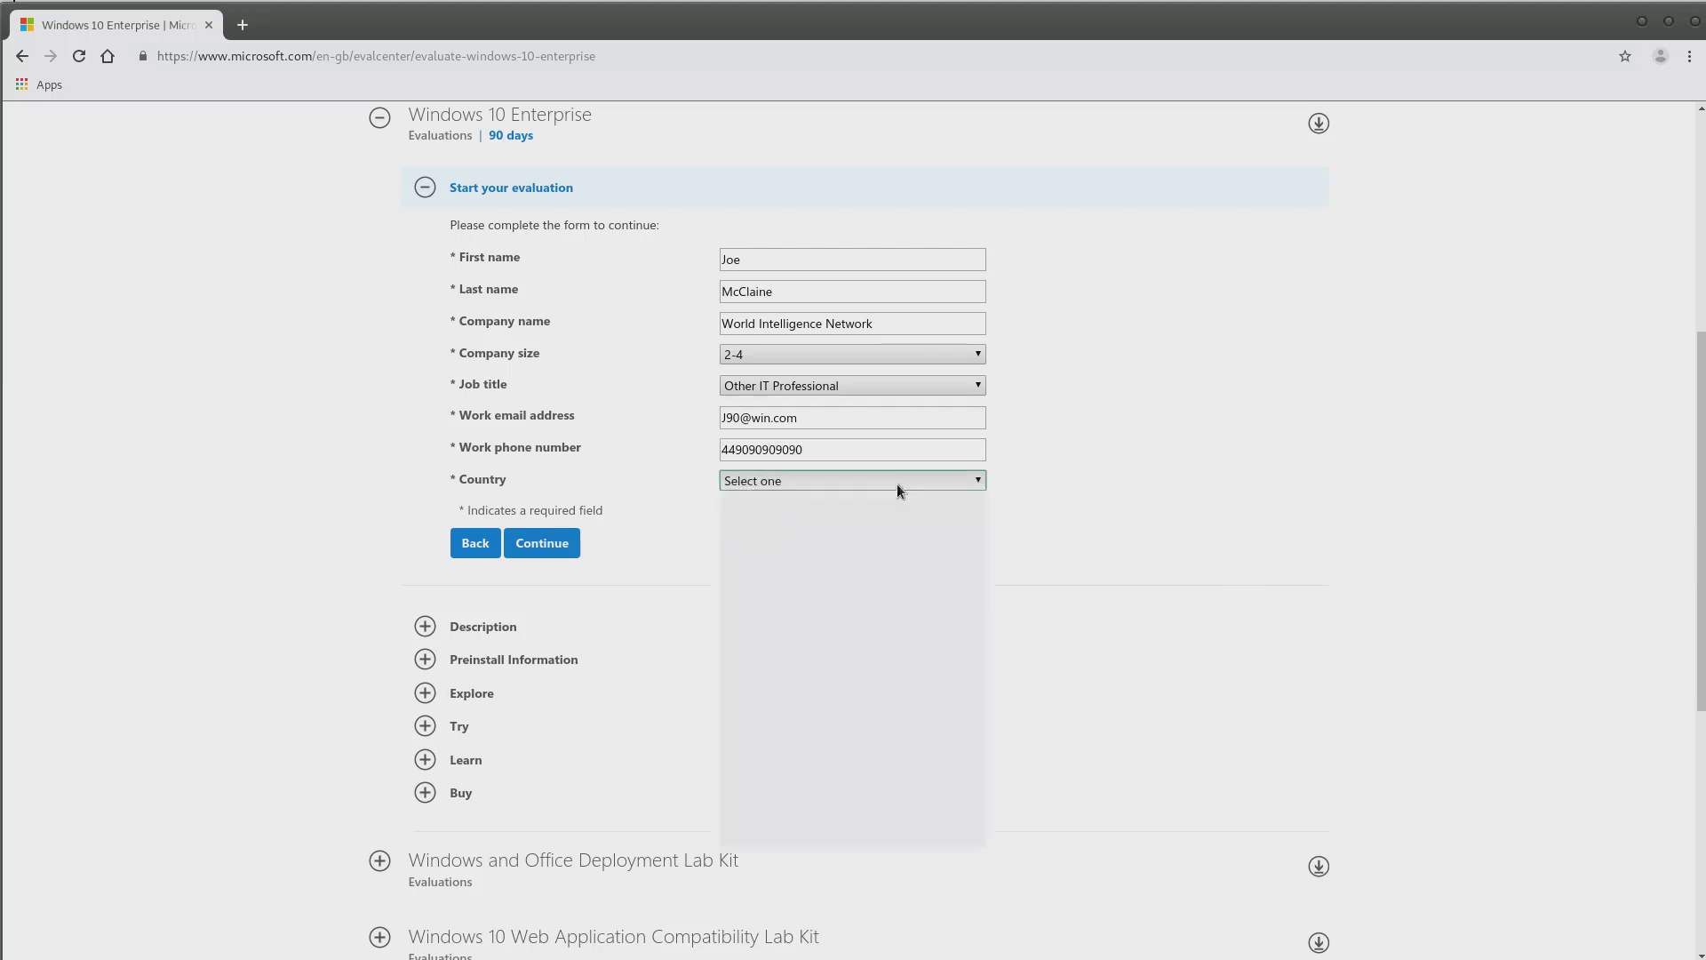
key(u)
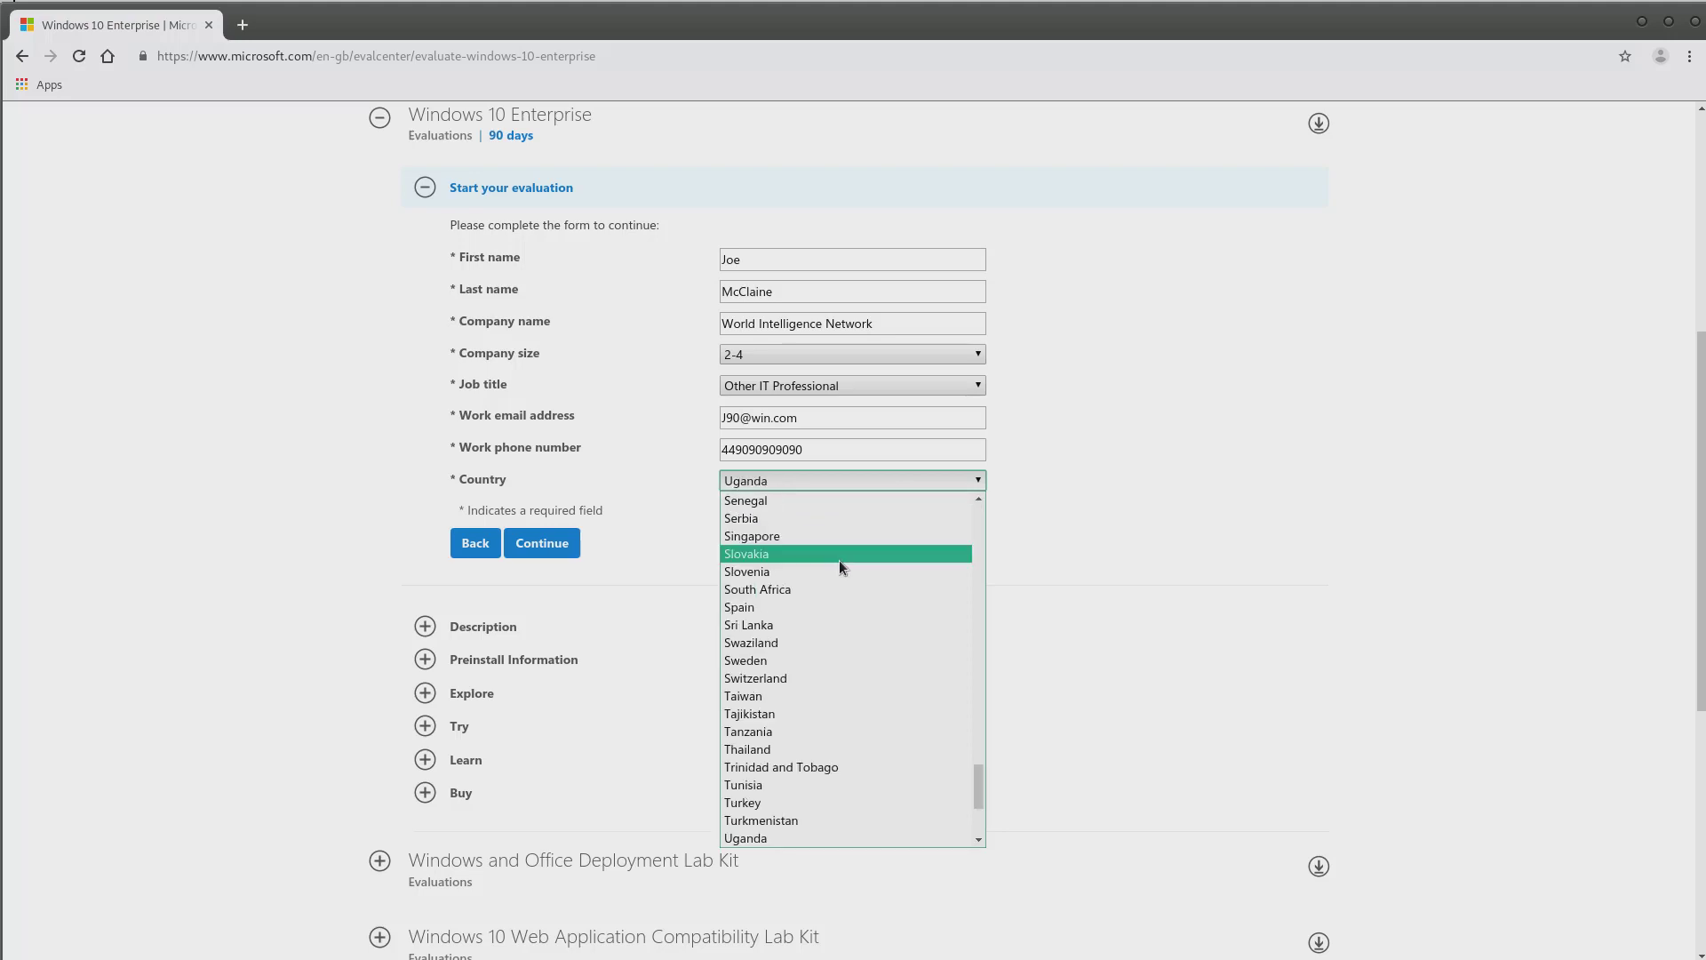
scroll(826, 671, down, 3)
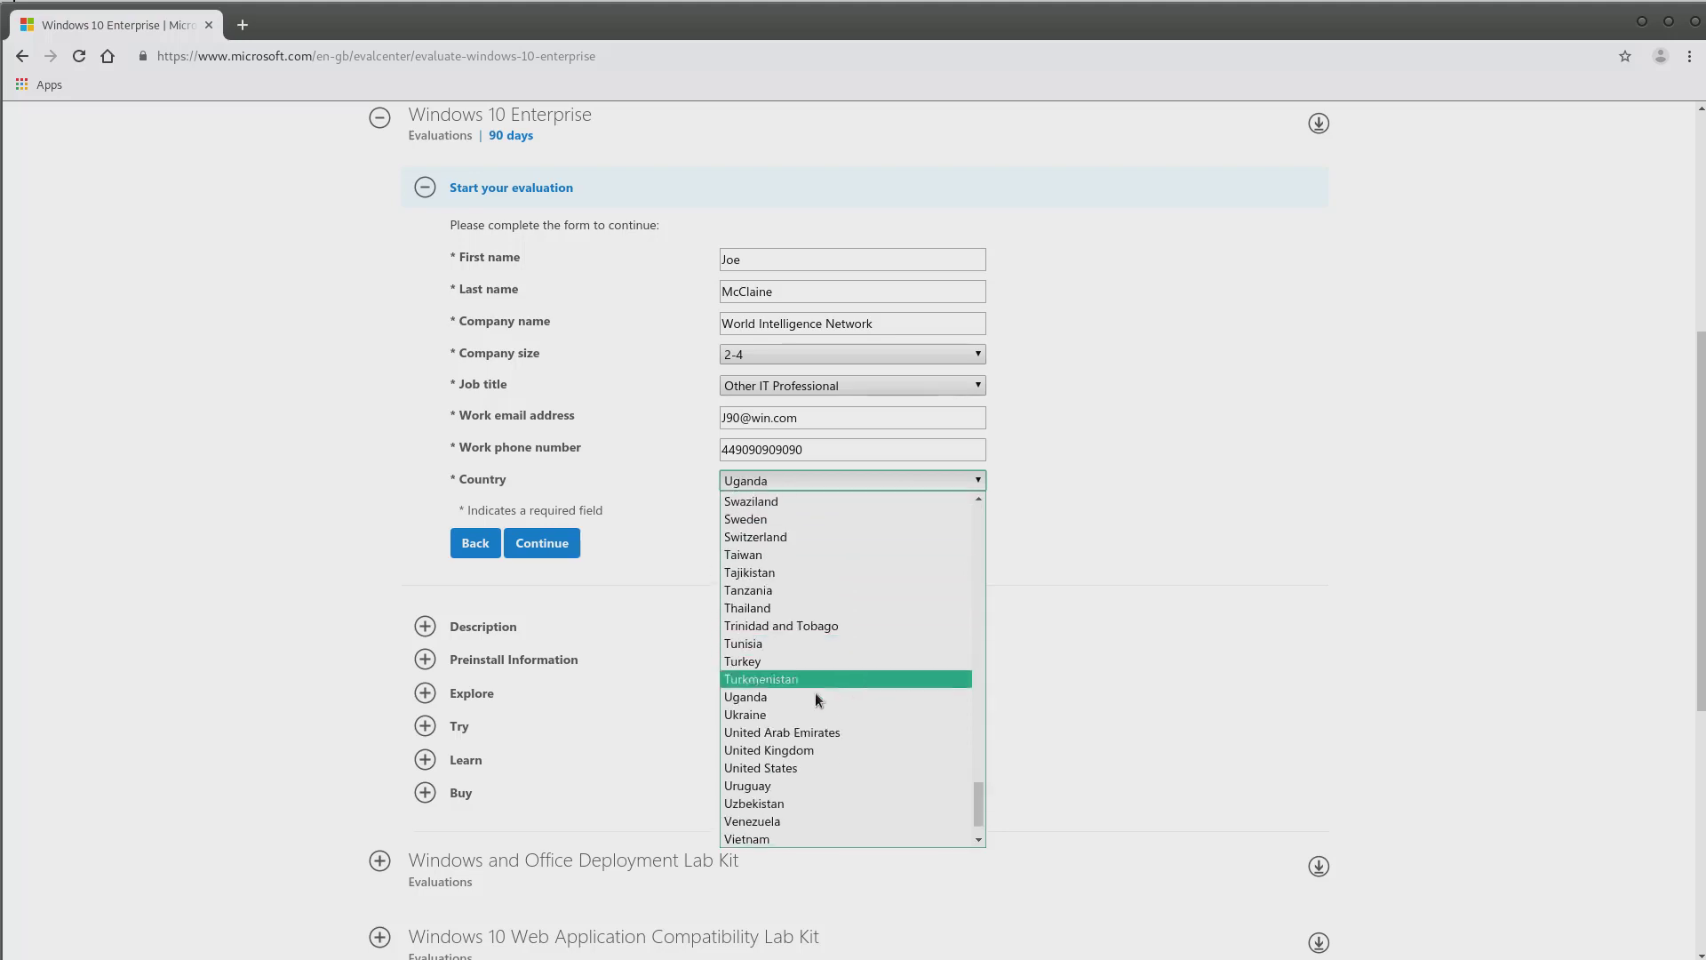
click(782, 751)
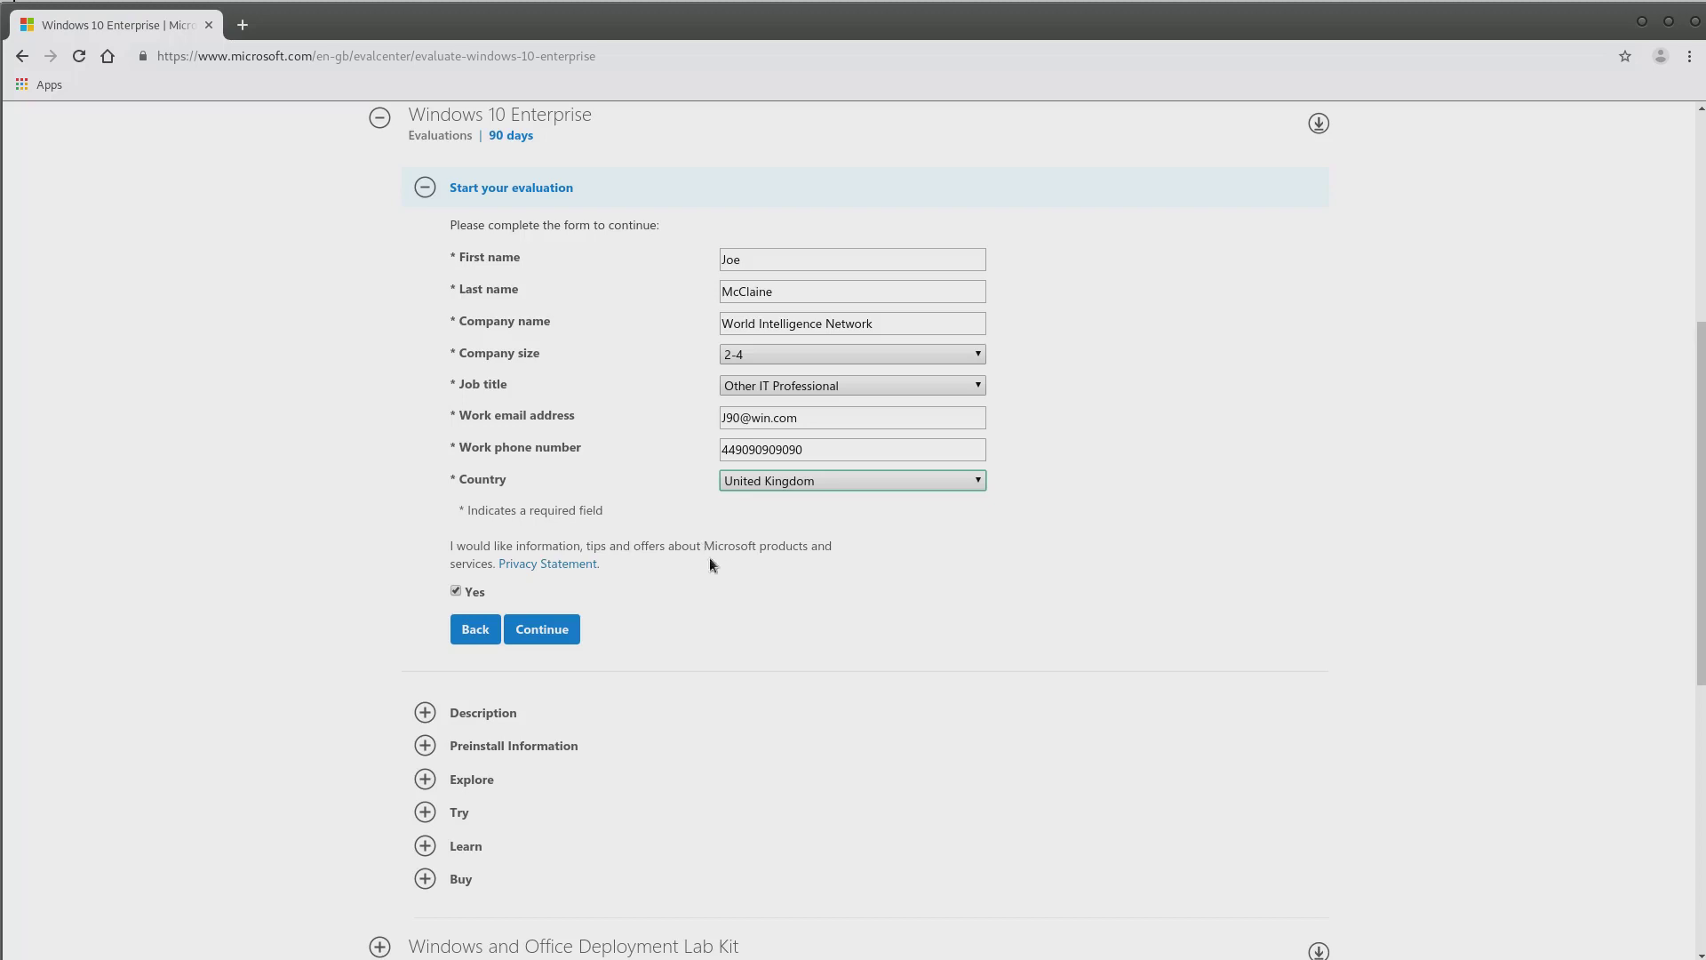
click(456, 592)
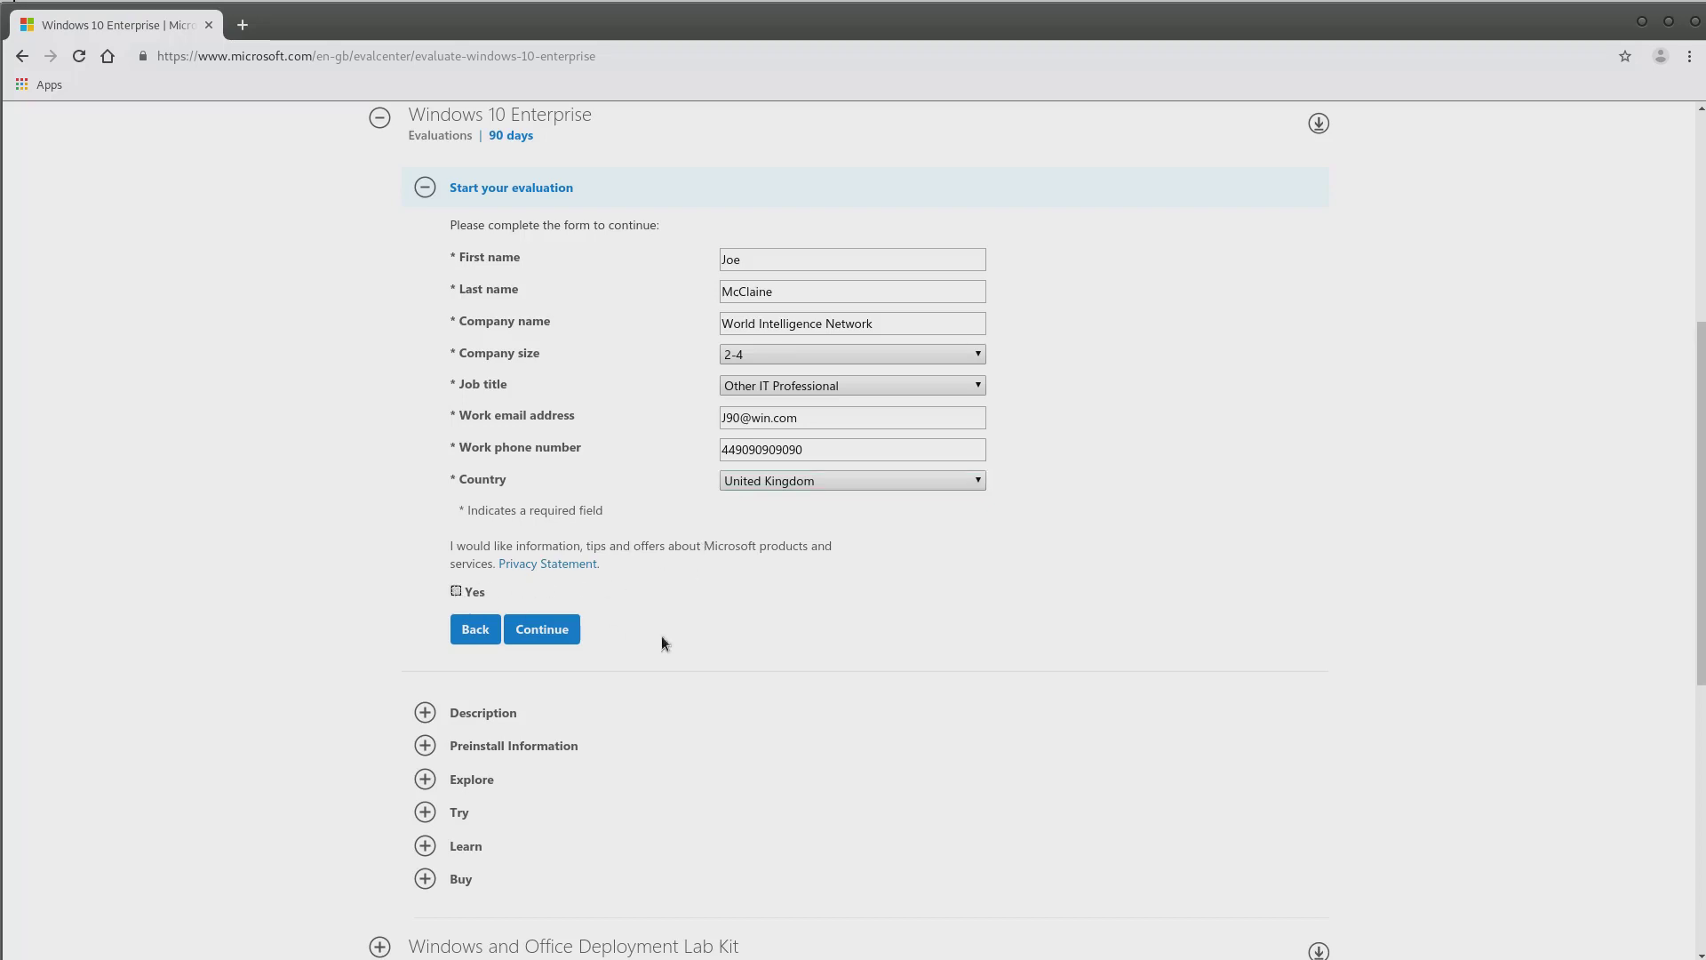
click(561, 632)
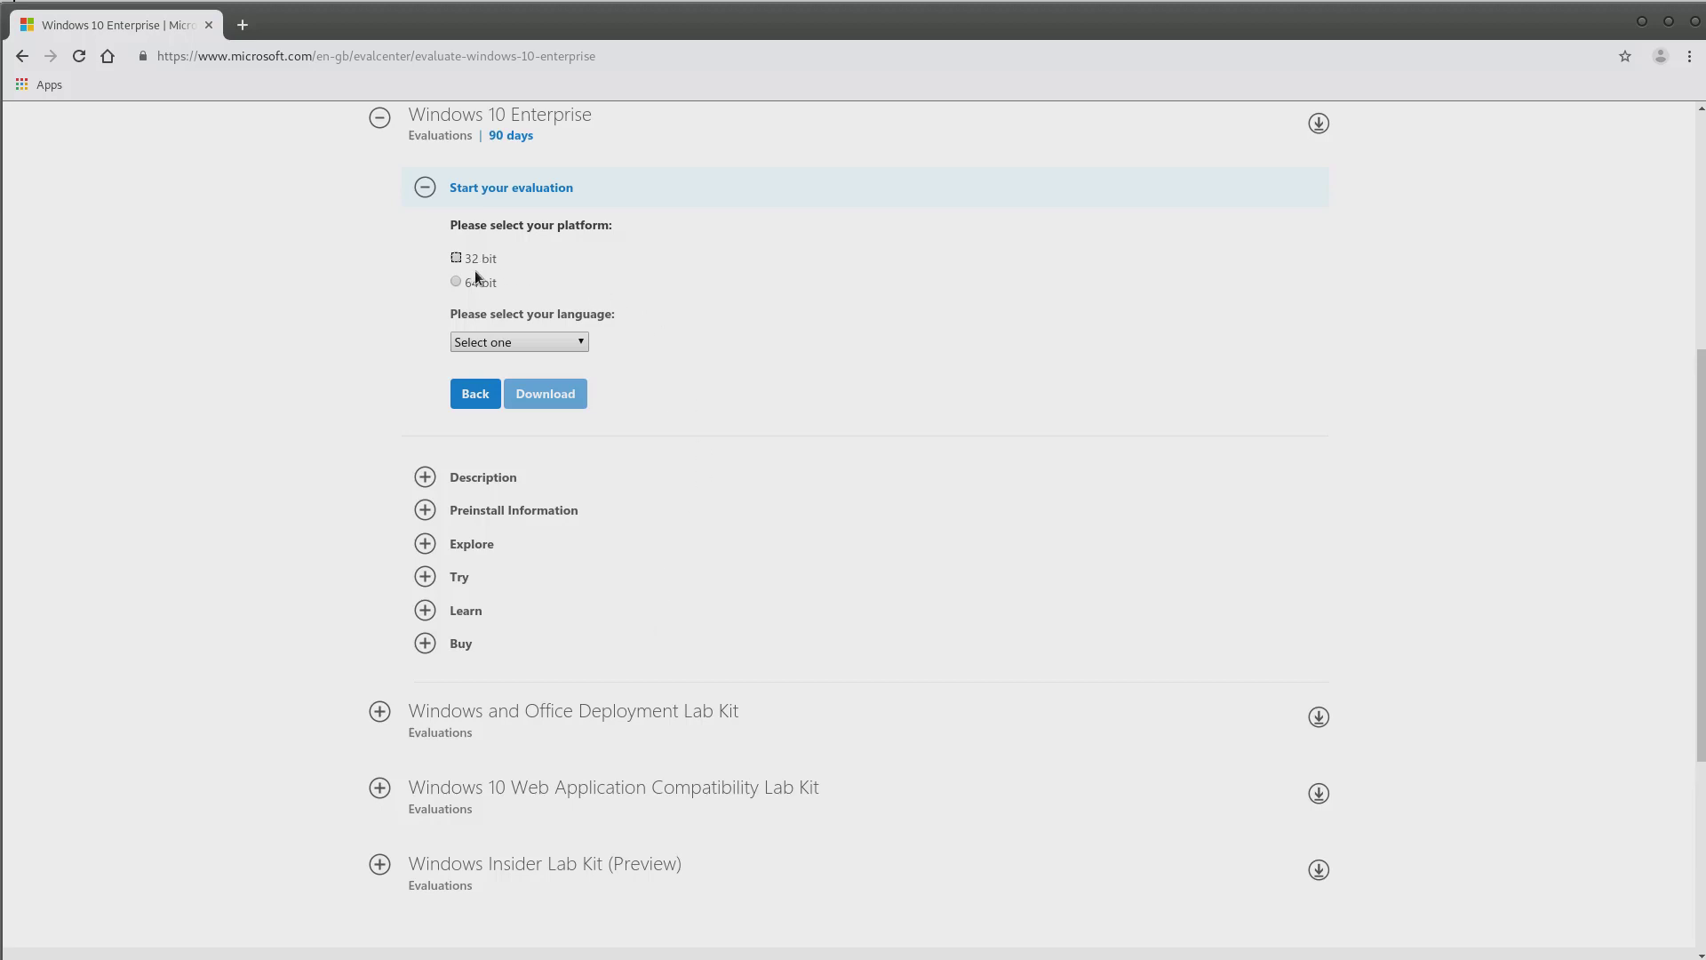
Download the 64 bit, English (Great Britain) Windows 10 Enterprise ISO, then open a new tab
click(455, 281)
click(564, 342)
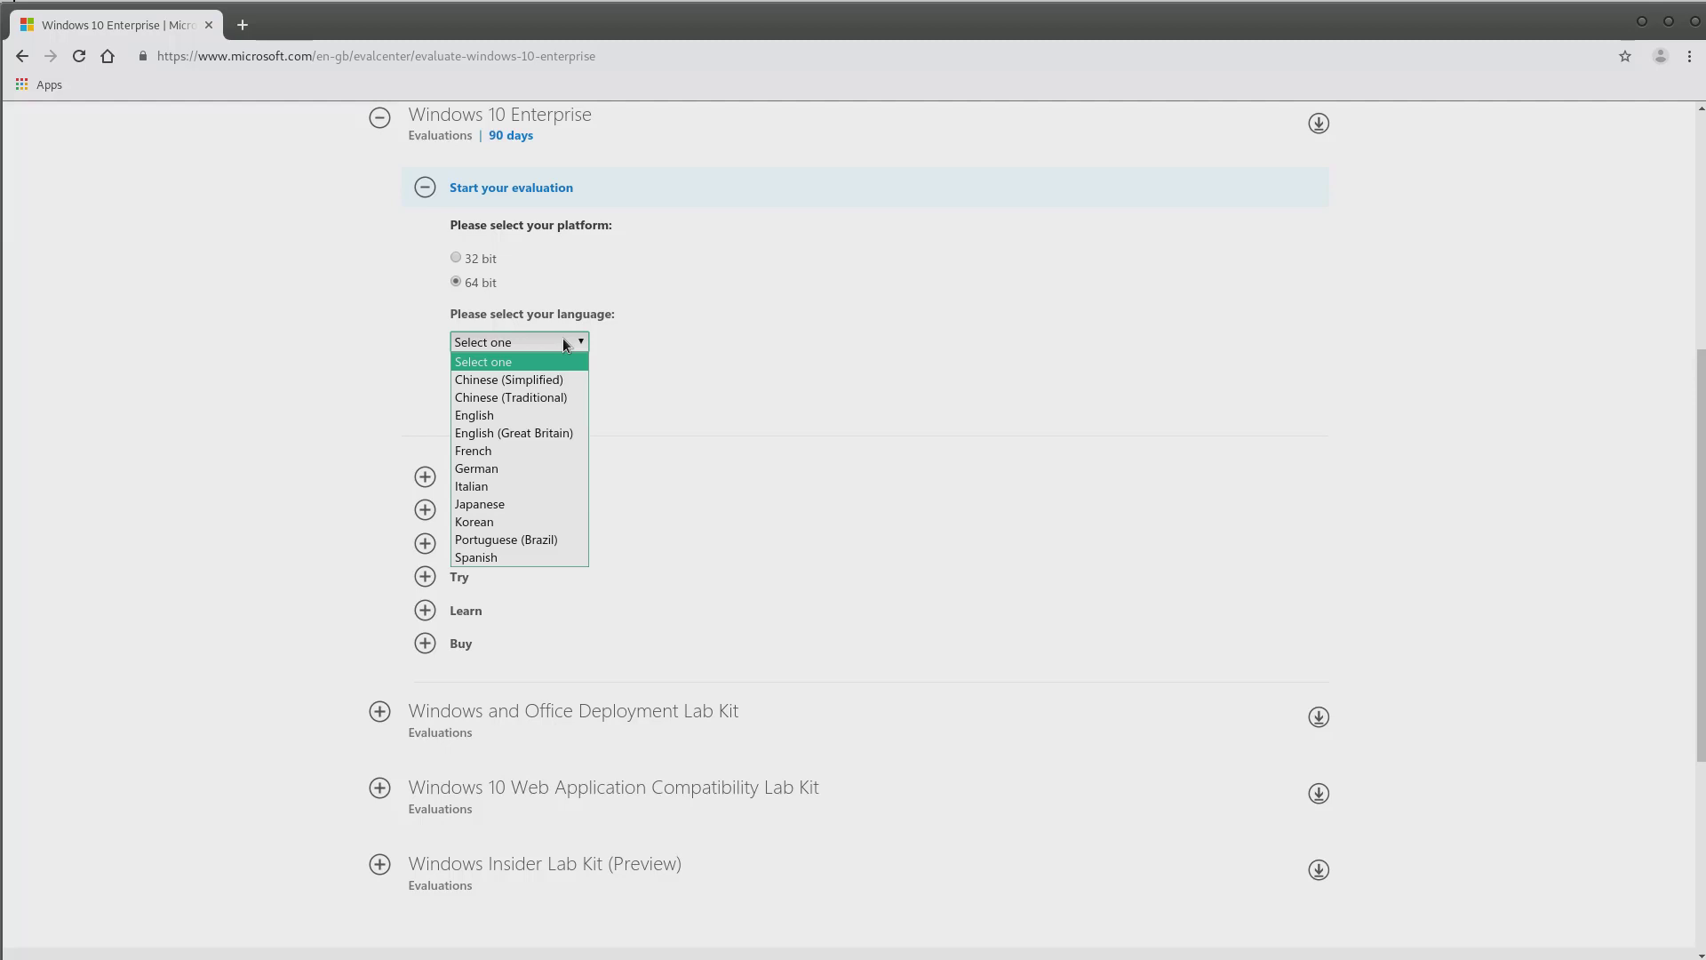
click(513, 433)
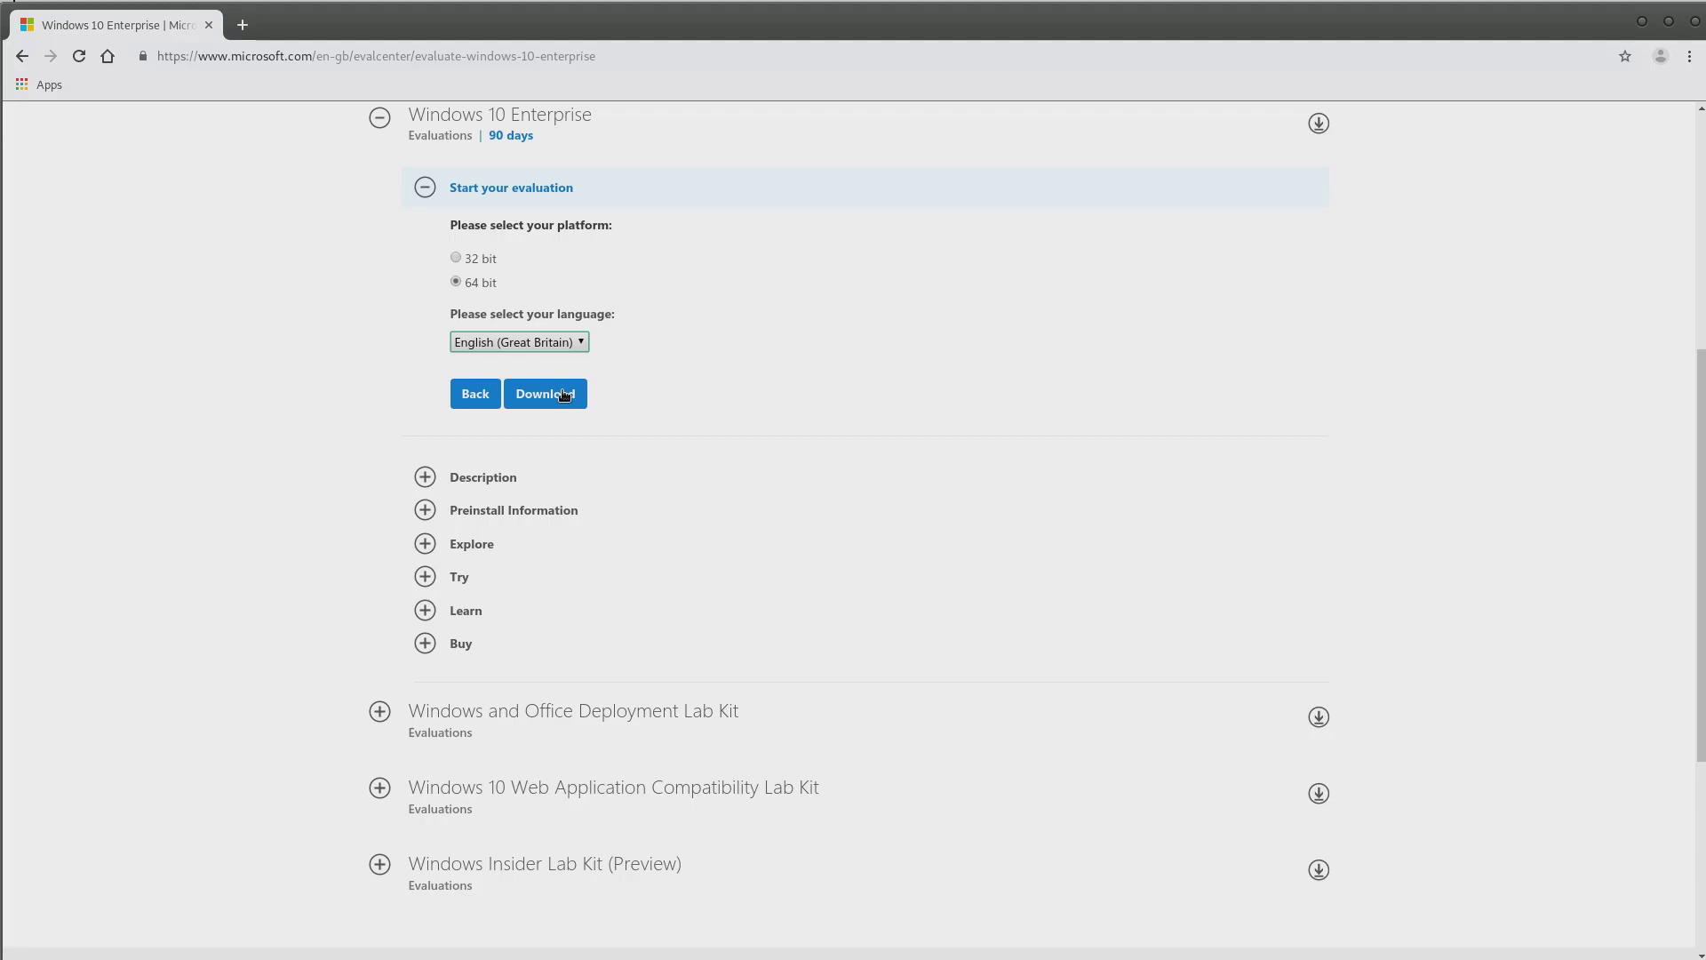
click(1577, 570)
click(241, 25)
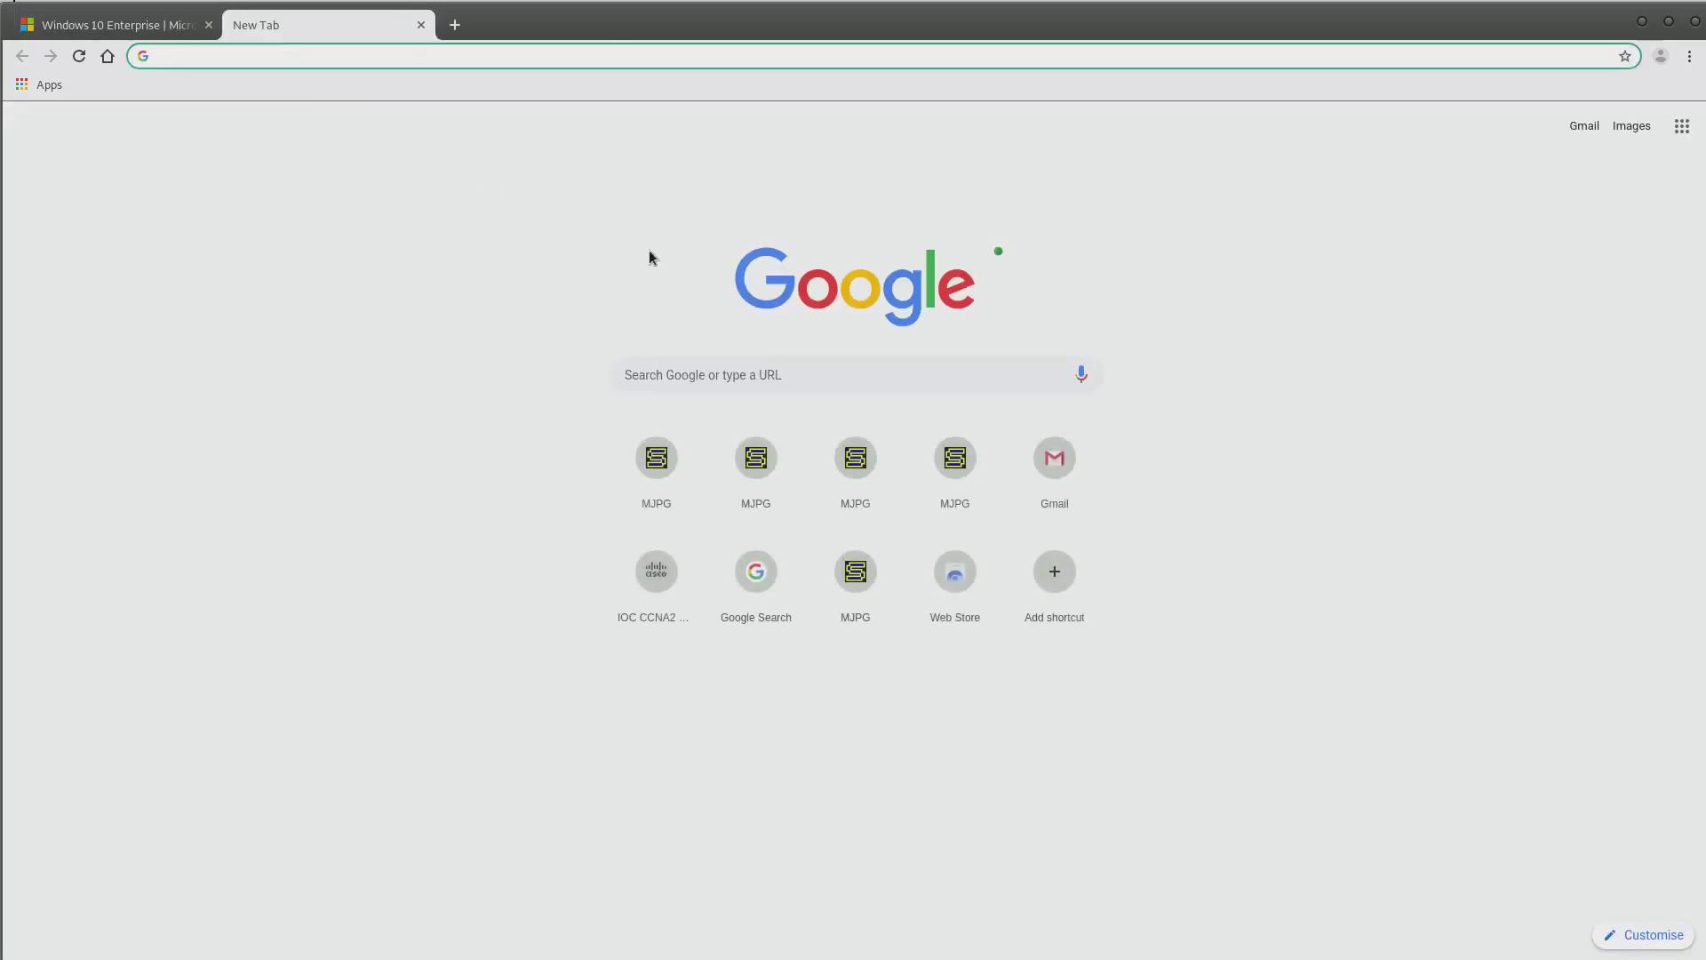
Google 'windows evalu' and open the Microsoft Evaluation Center result
click(816, 368)
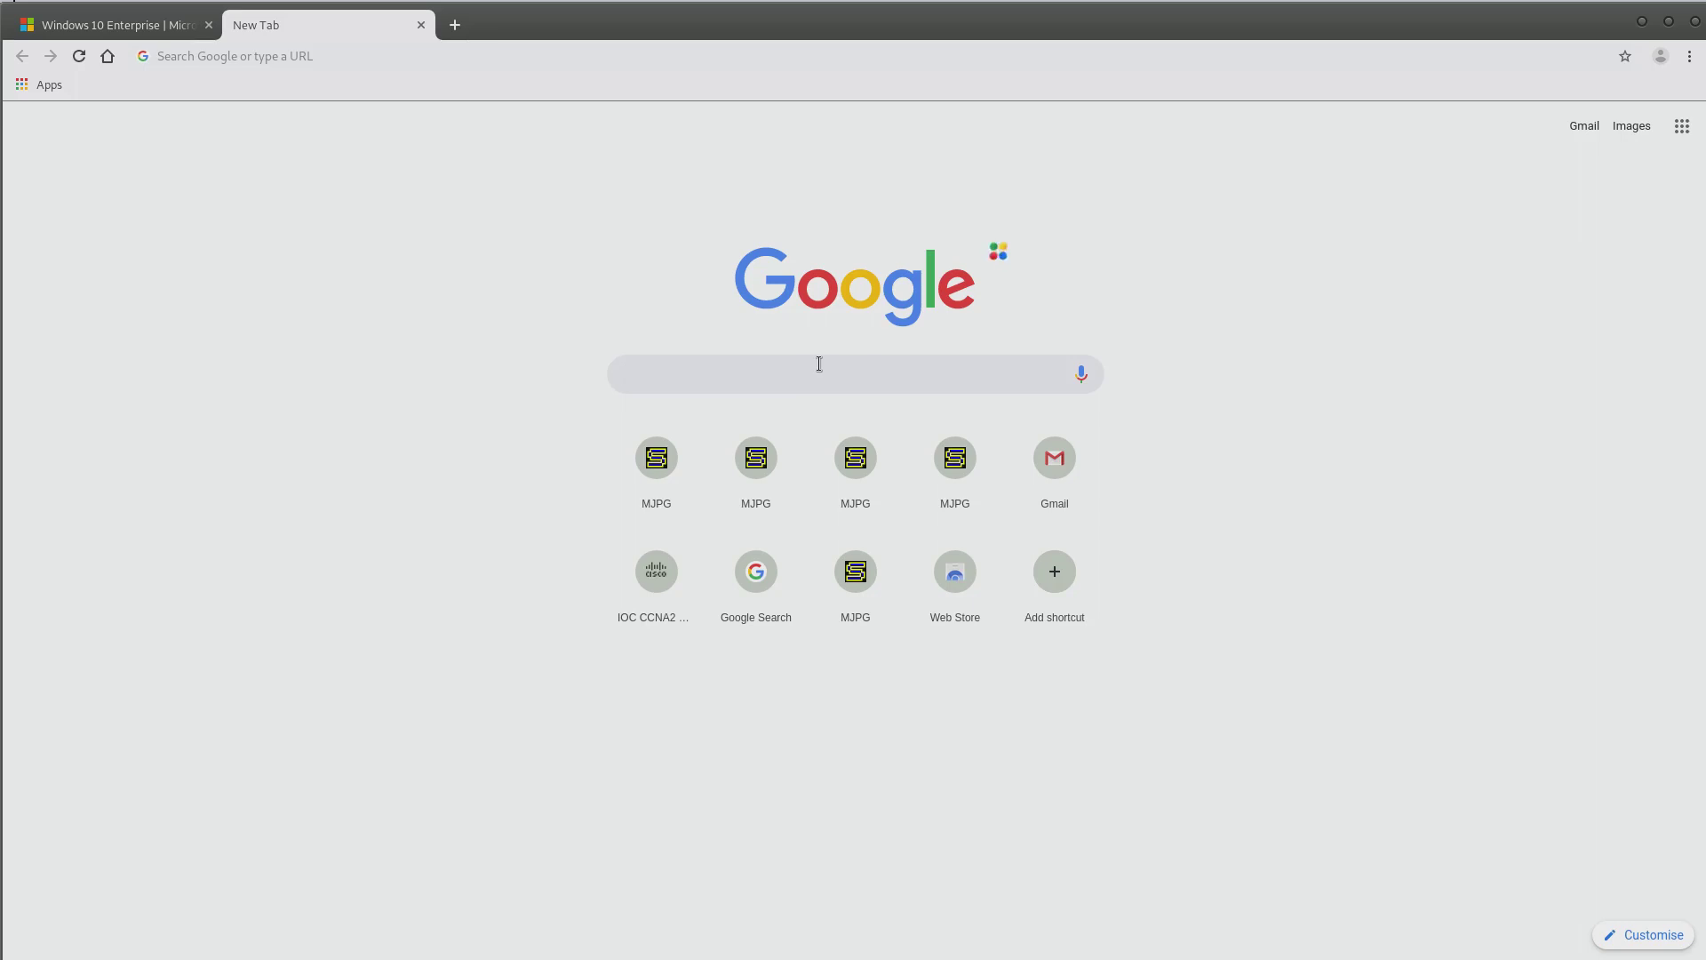
text(windows )
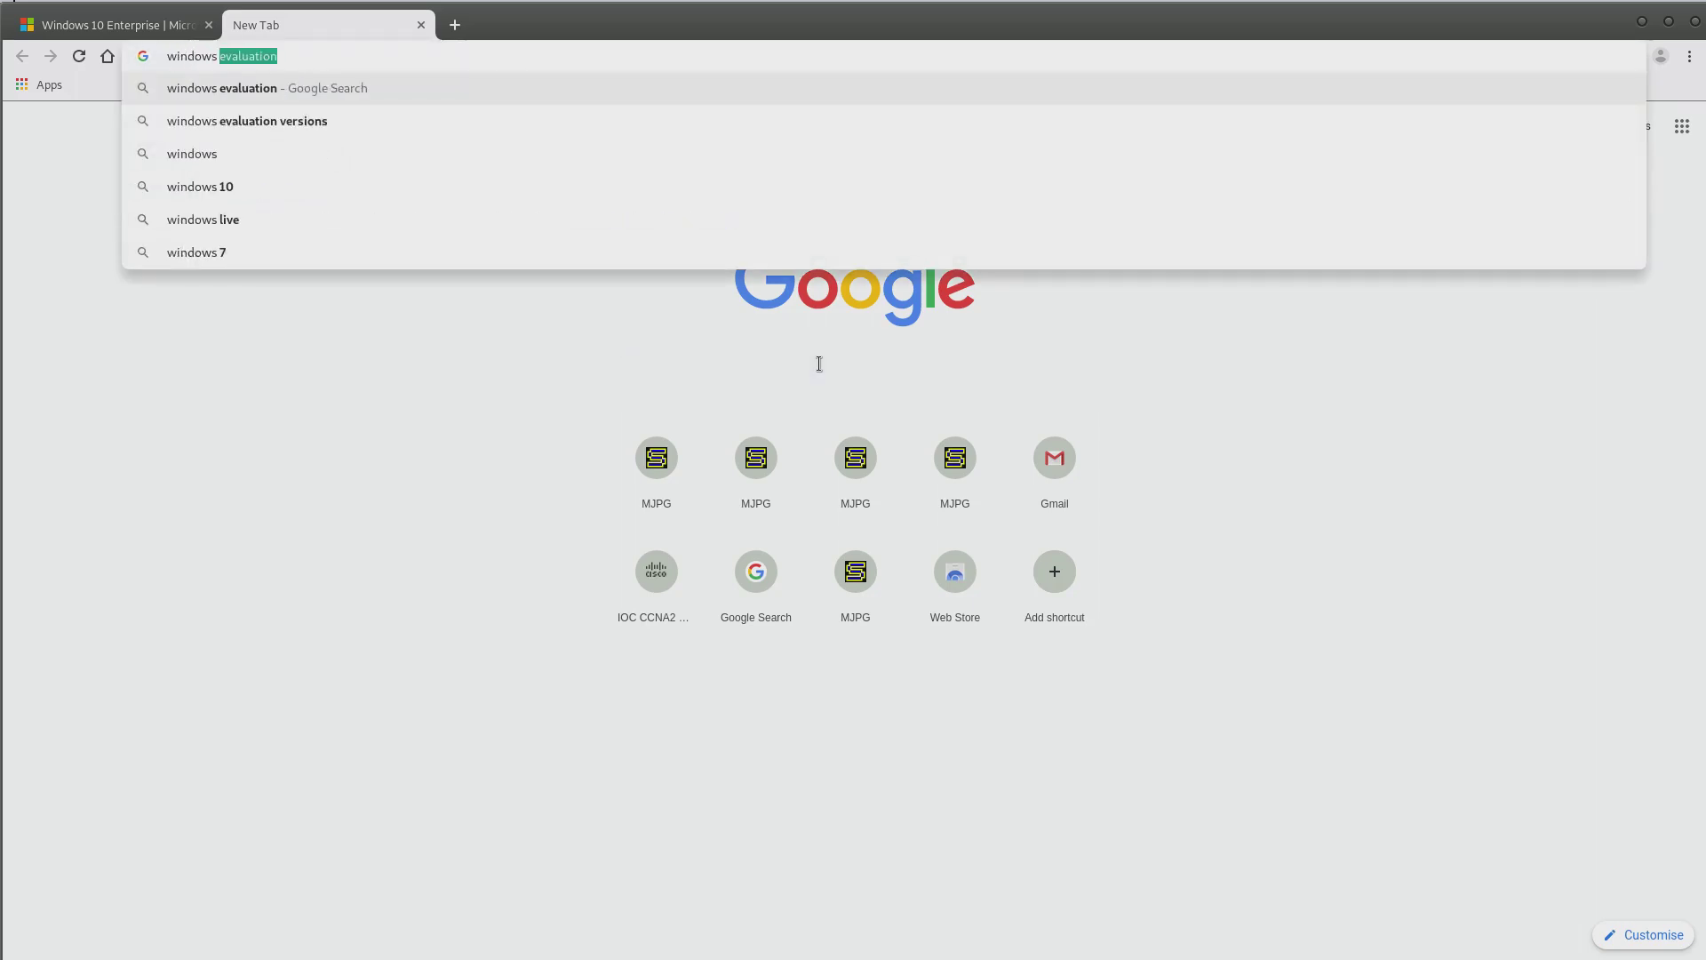
text(evalu)
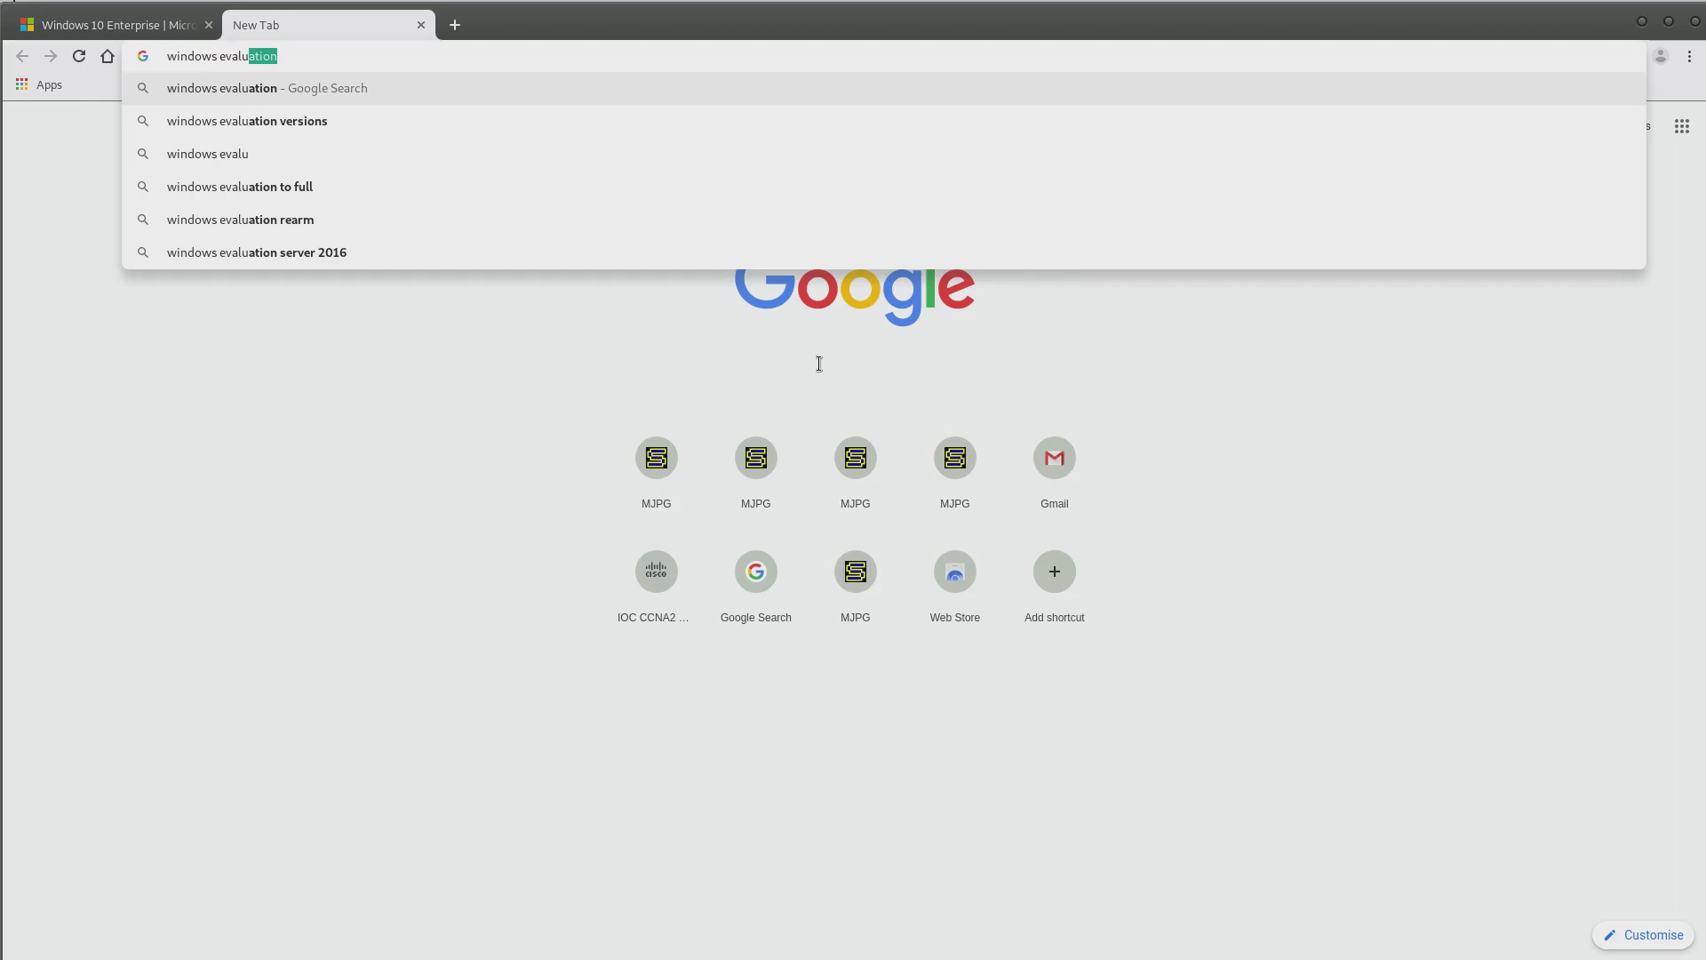
key(Return)
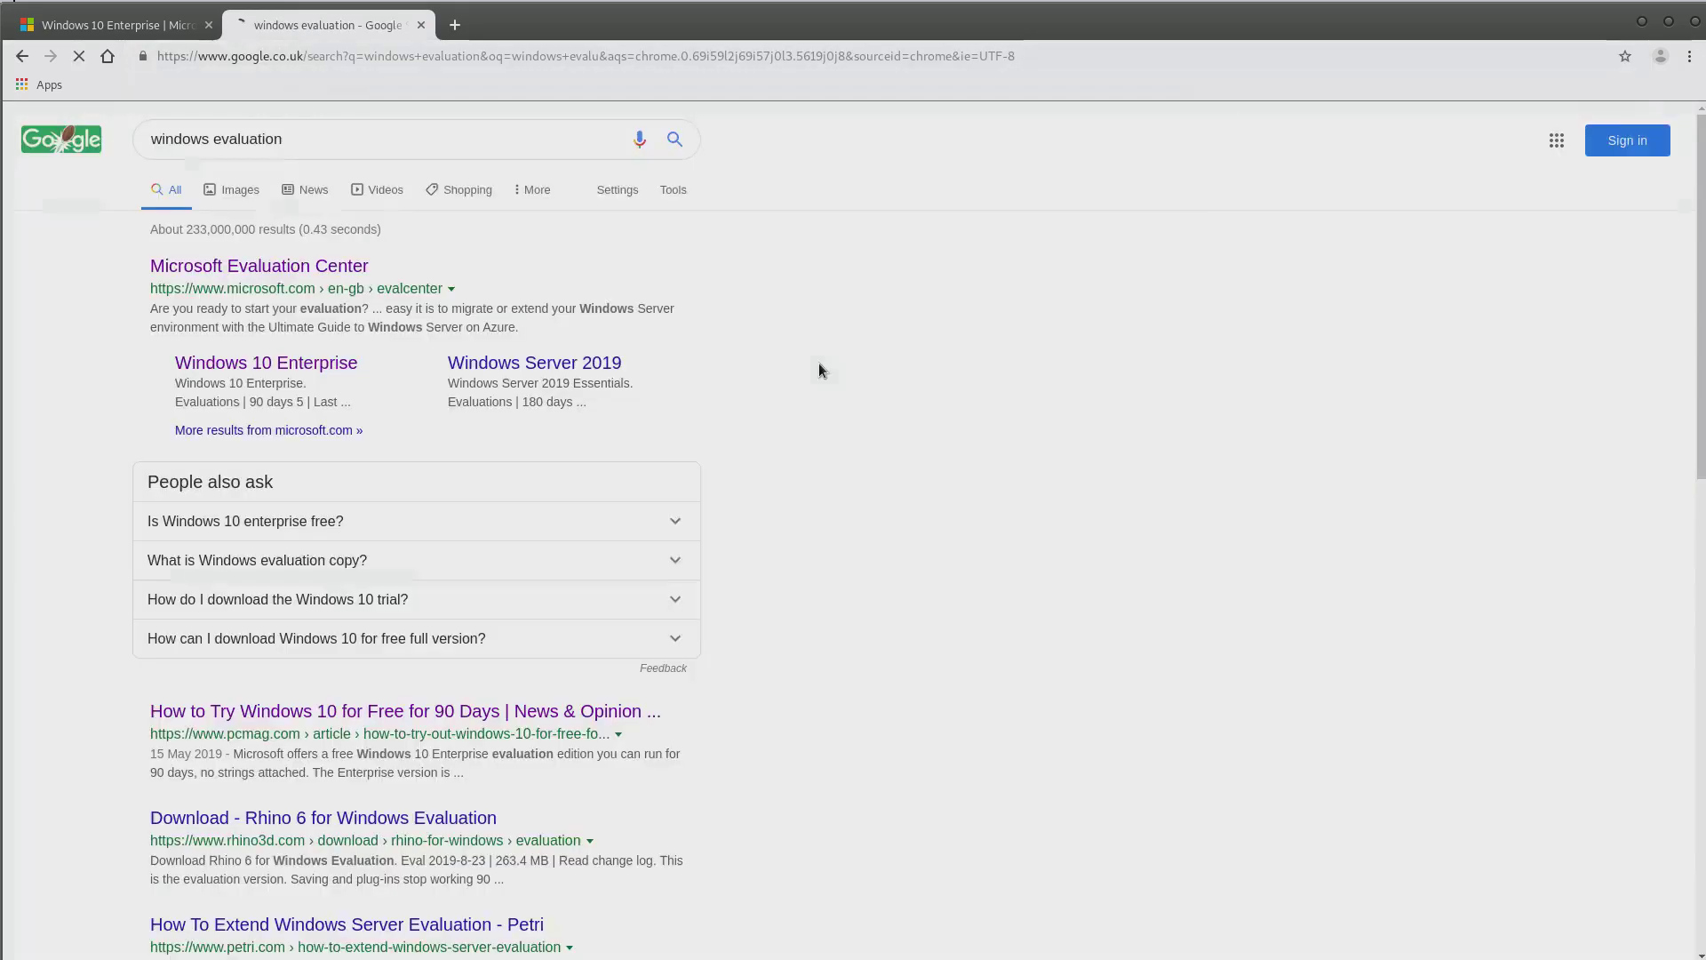
click(326, 271)
click(1343, 126)
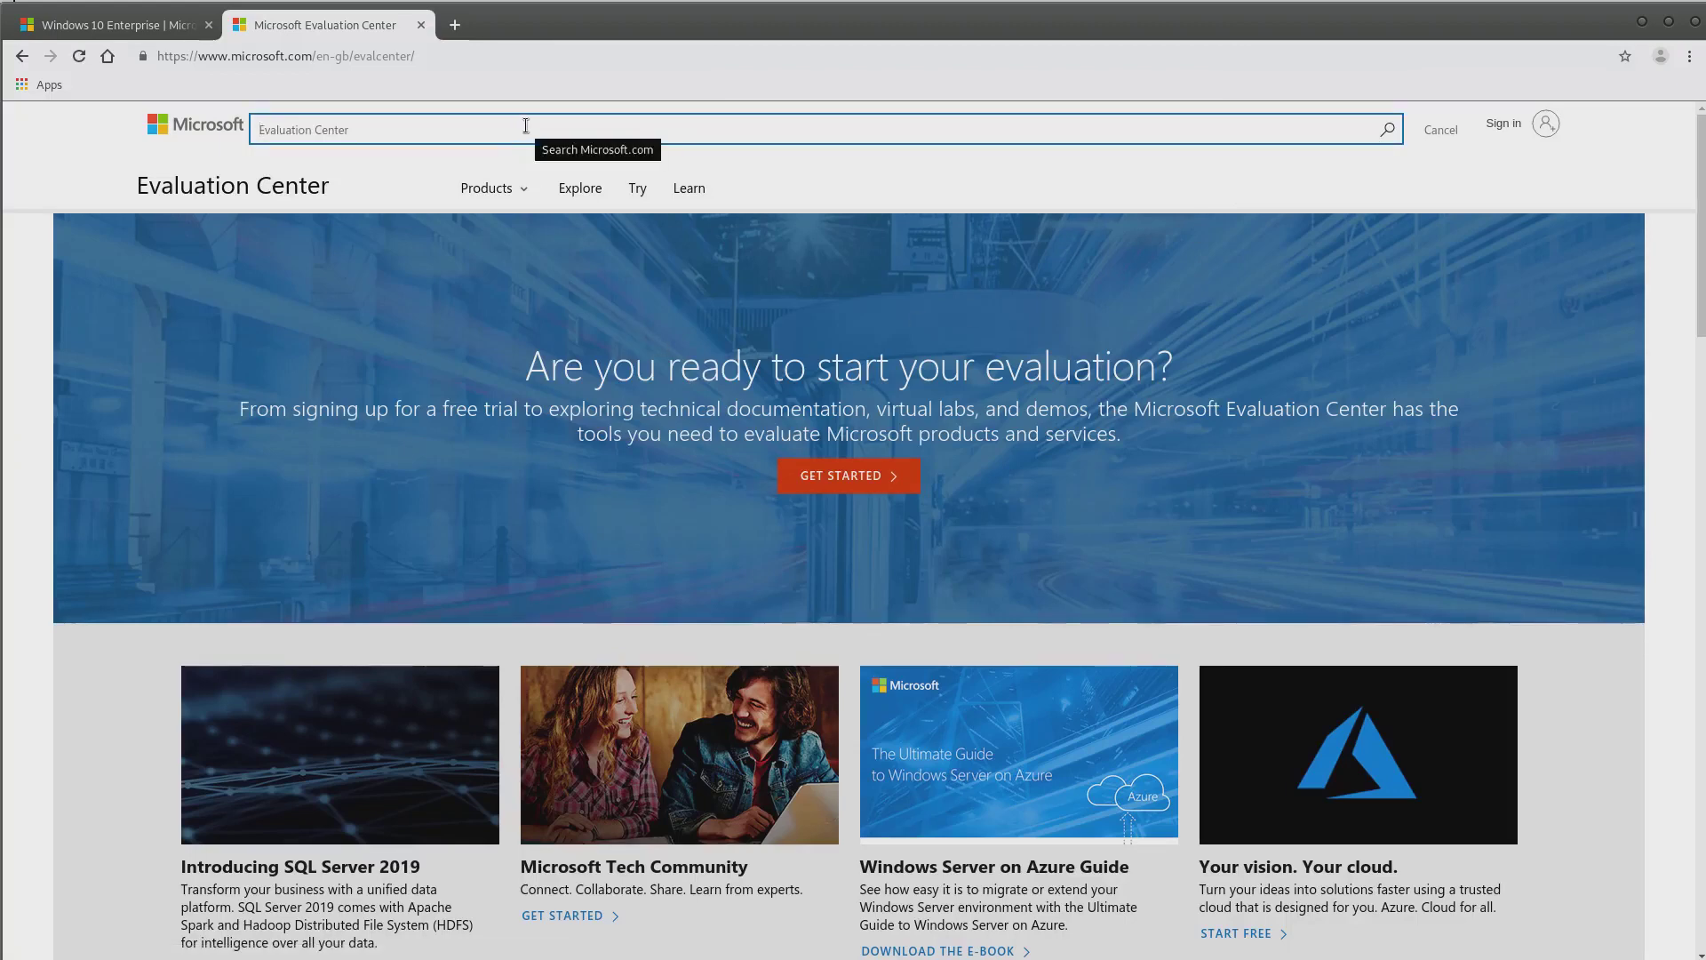
Search the site for 'windows 2016', open the Windows Server 2016 evaluation, and choose ISO
text(window)
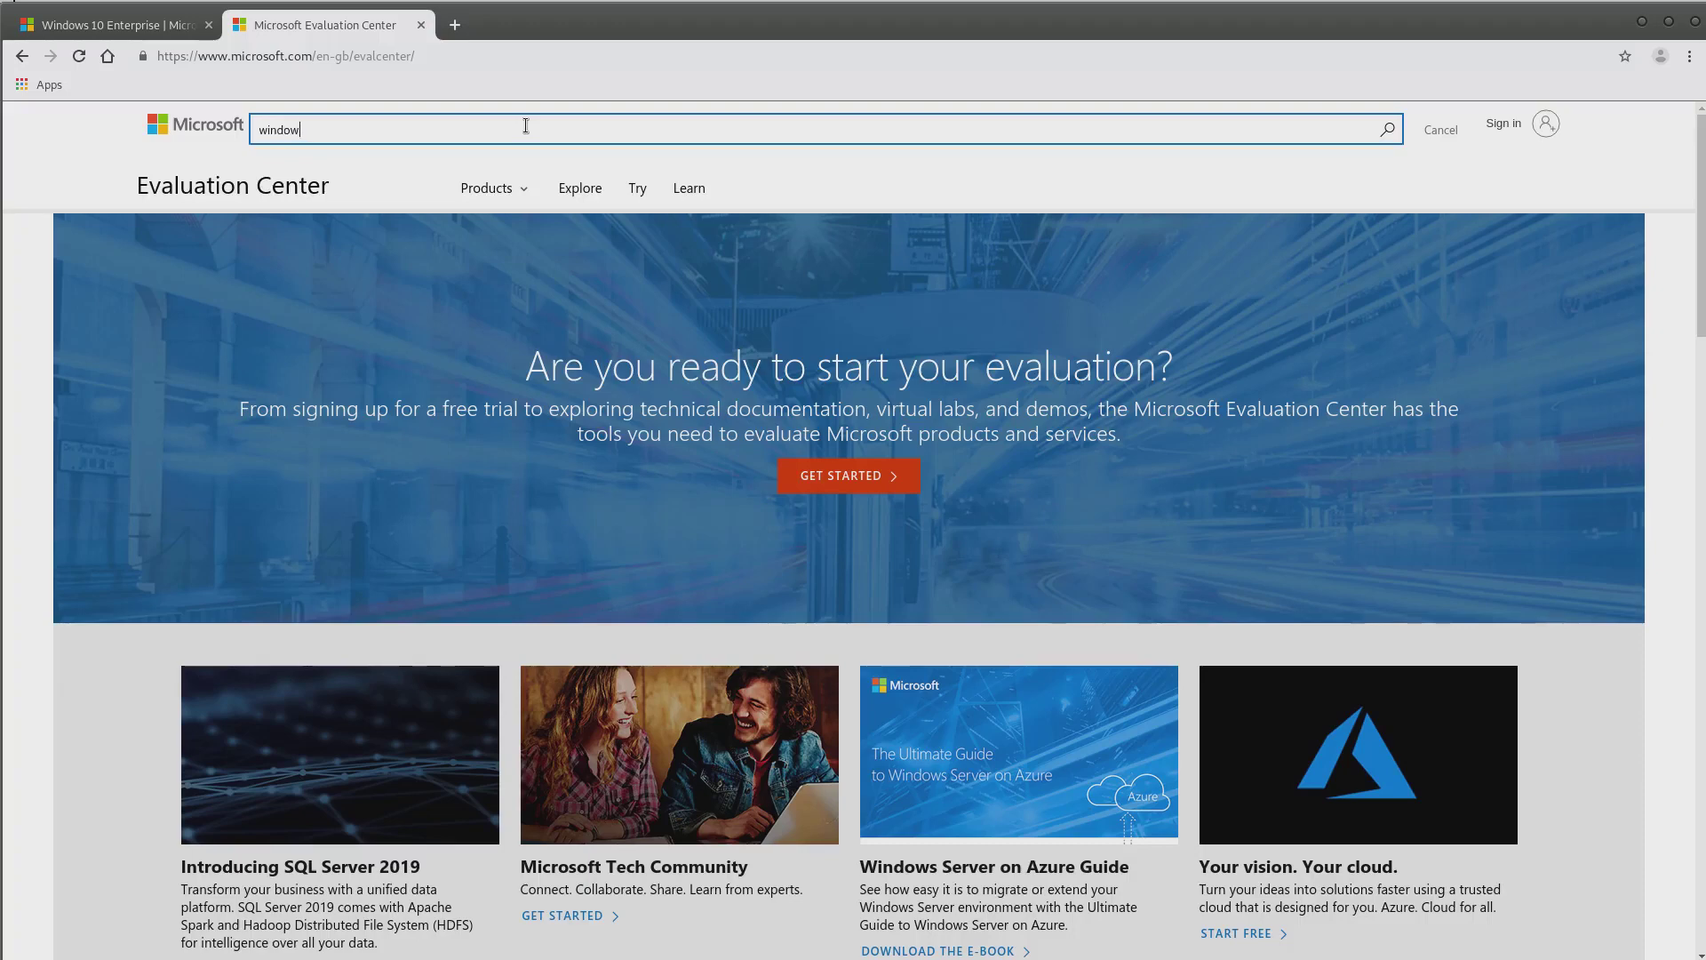
text(s 201)
text(6)
key(Return)
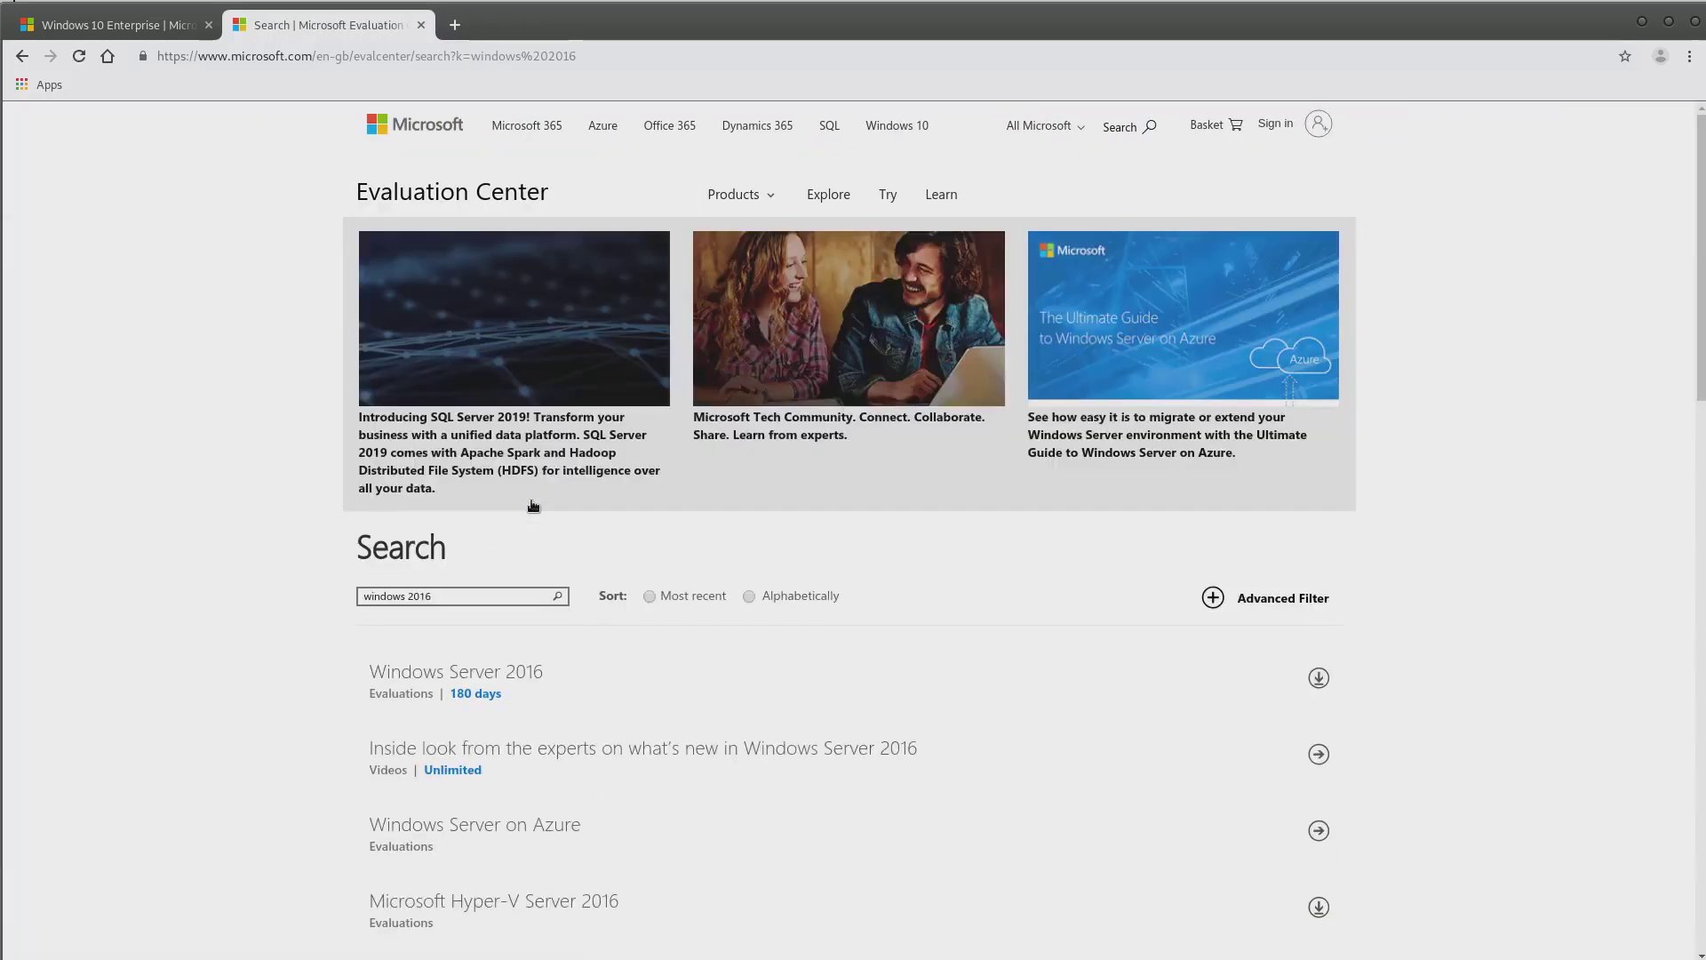
click(497, 680)
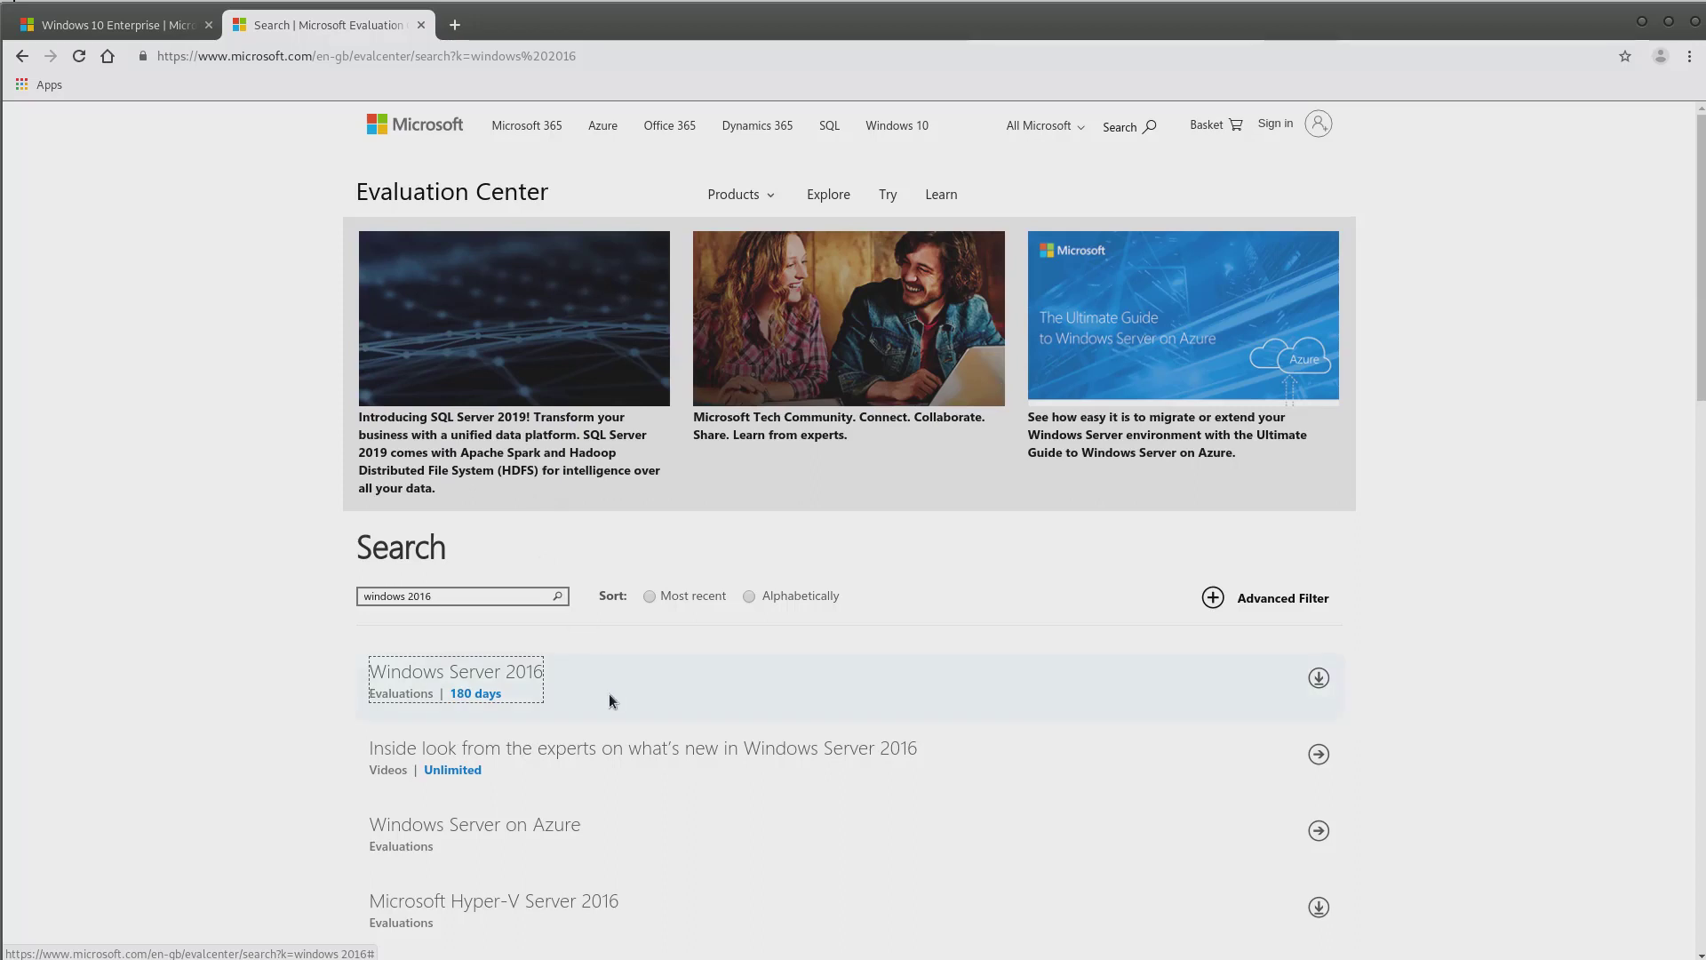
scroll(610, 686, down, 1)
scroll(611, 680, down, 1)
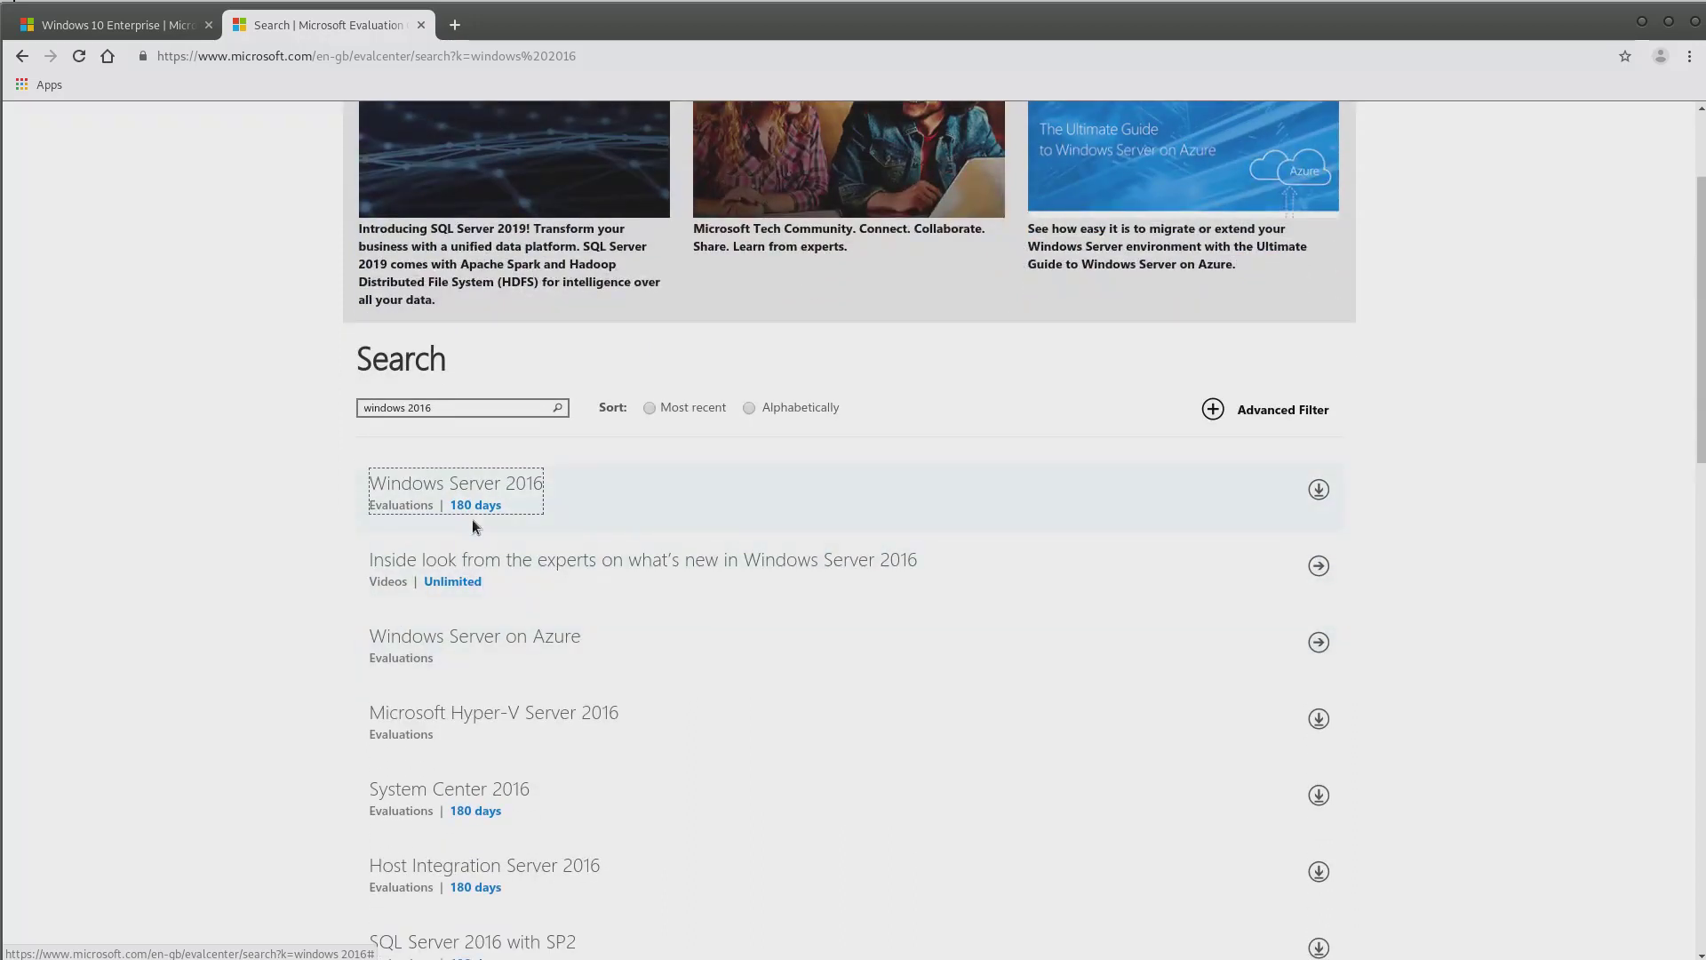
click(442, 486)
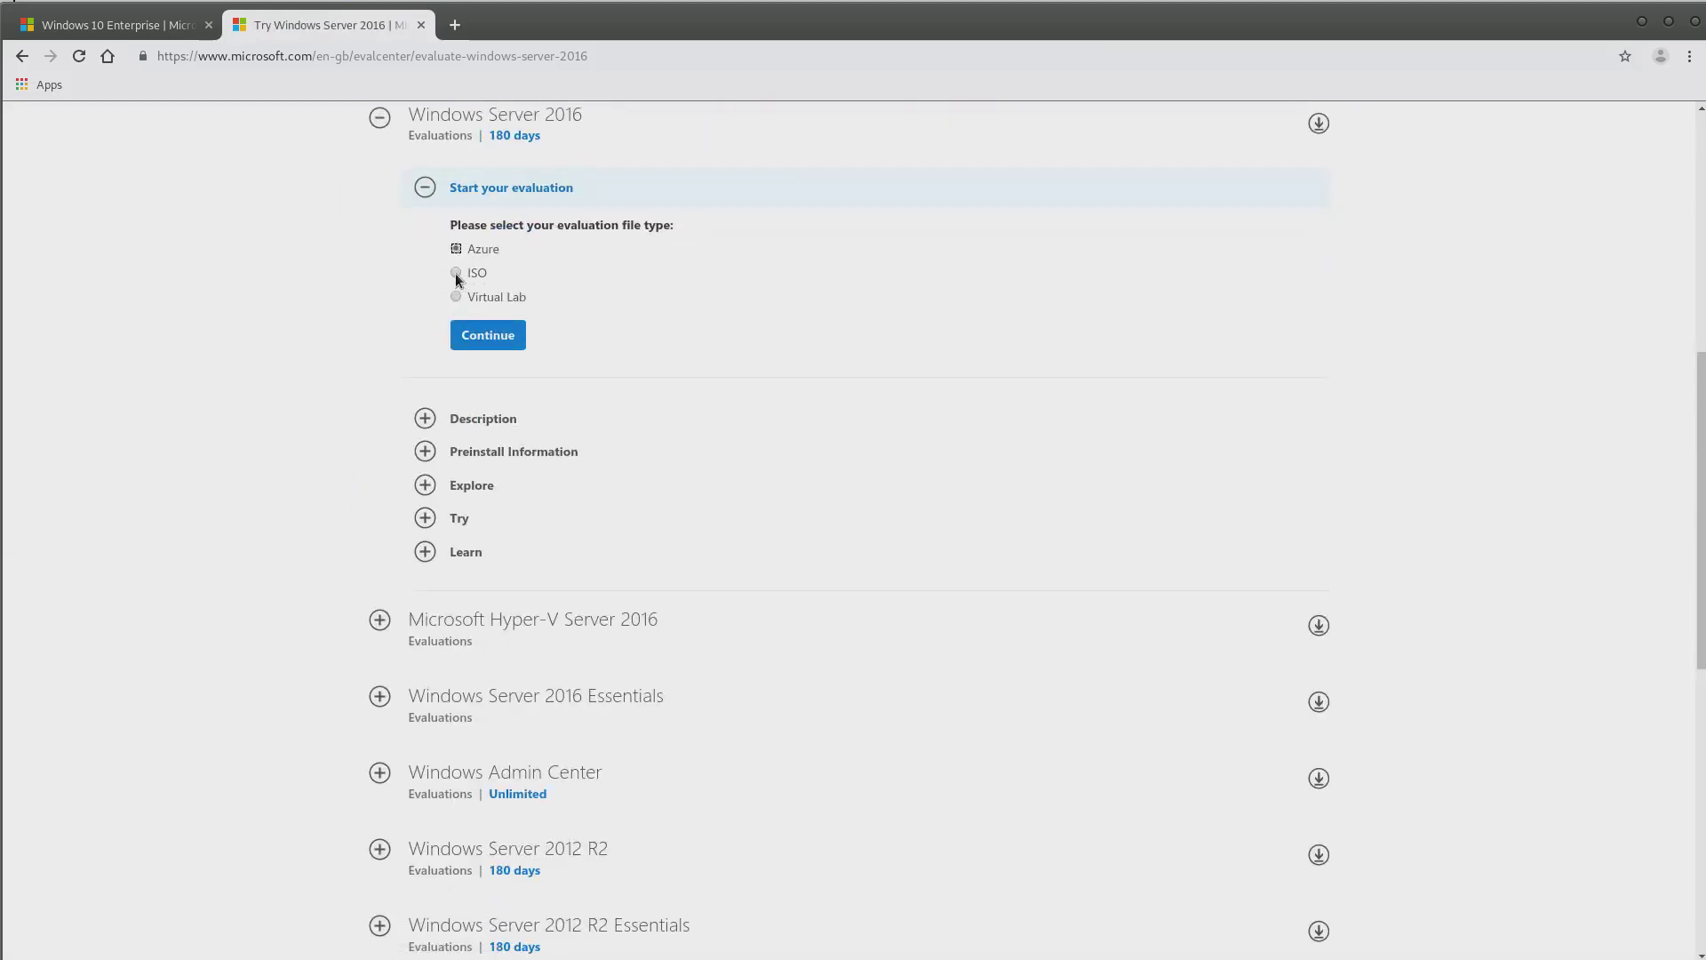
click(456, 273)
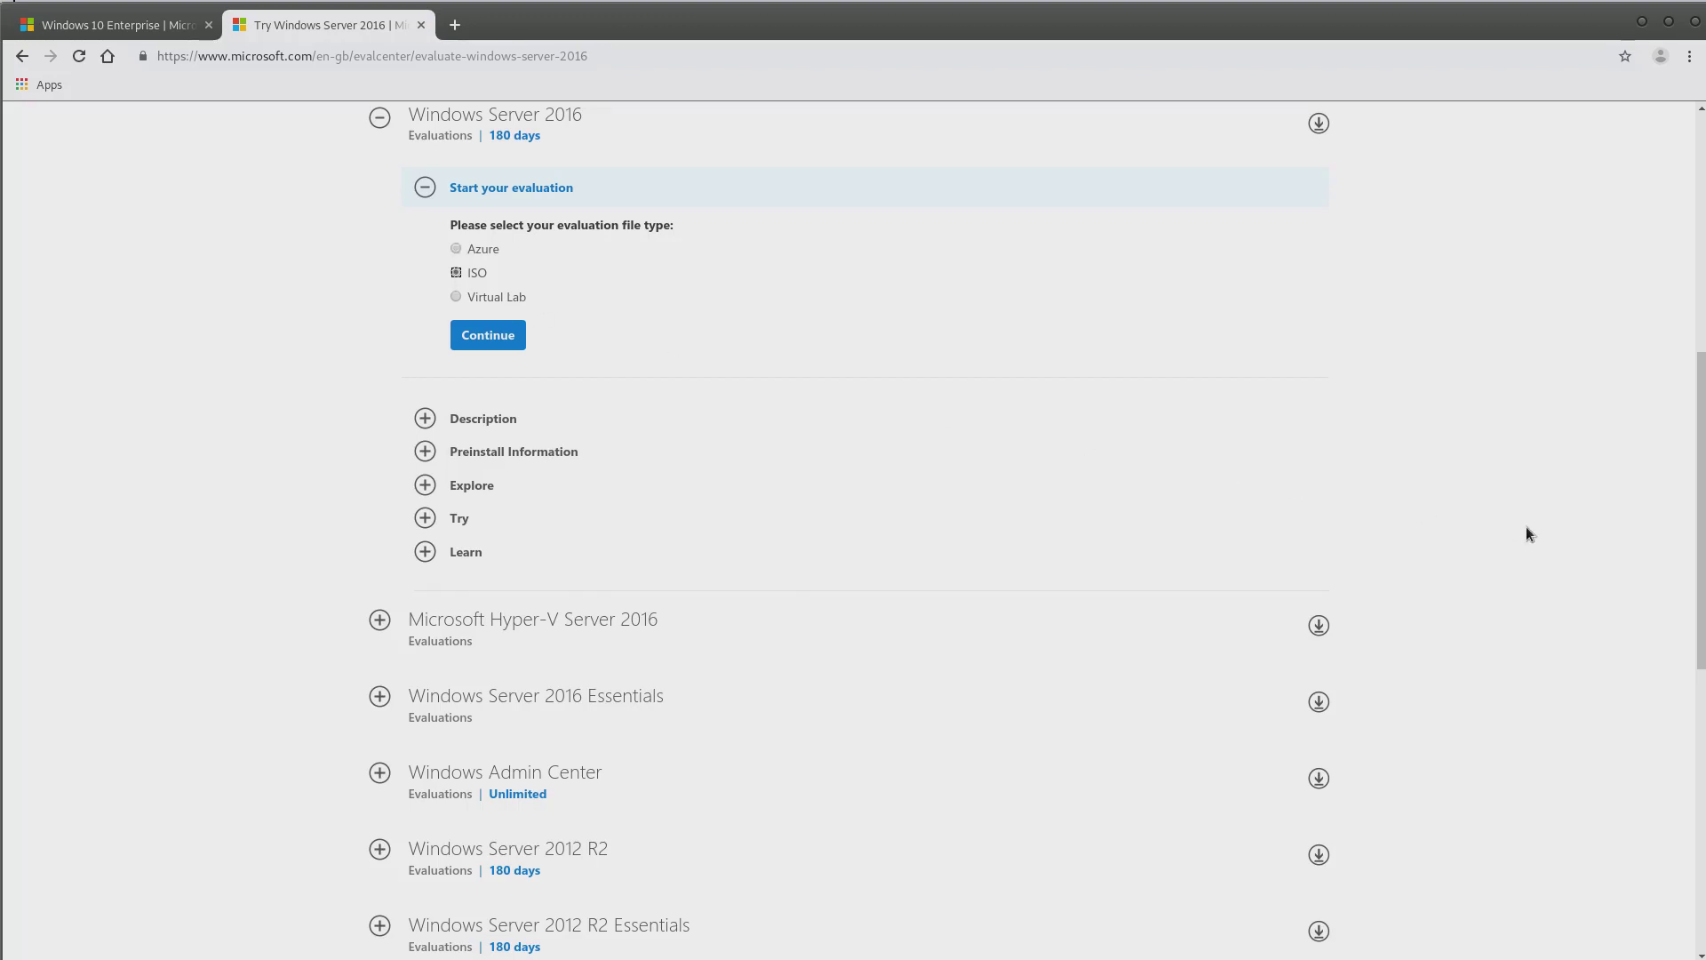
Open the registration form and fill in the registrant's first and last name
click(497, 336)
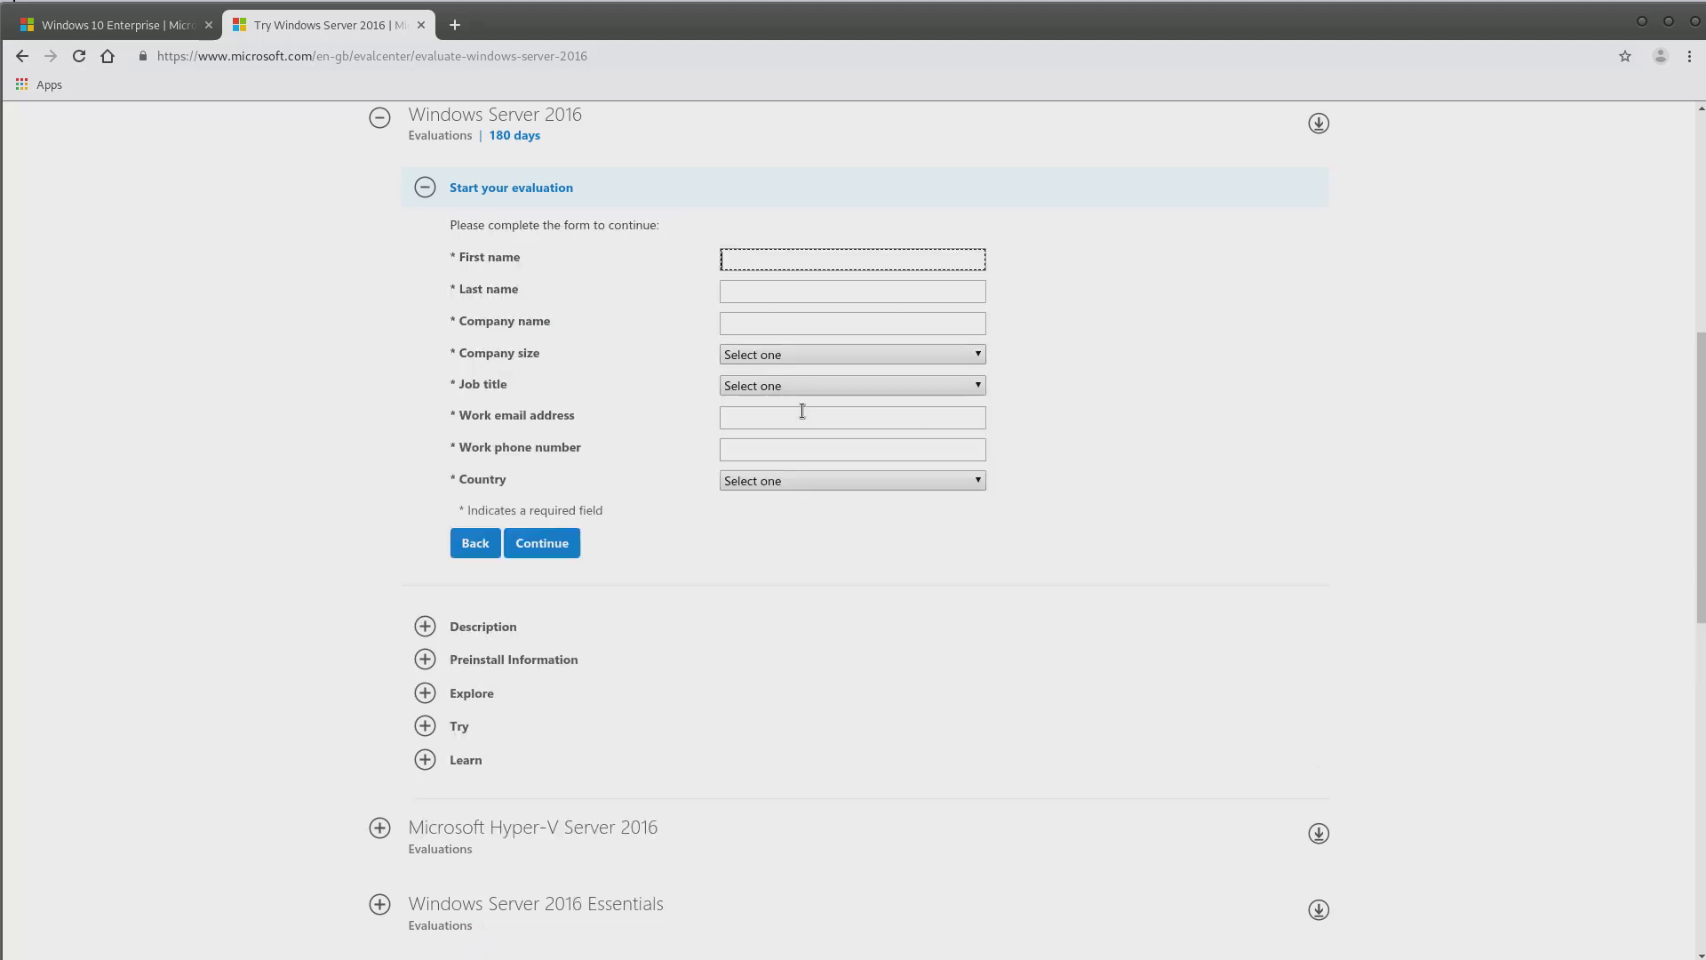
right_click(847, 261)
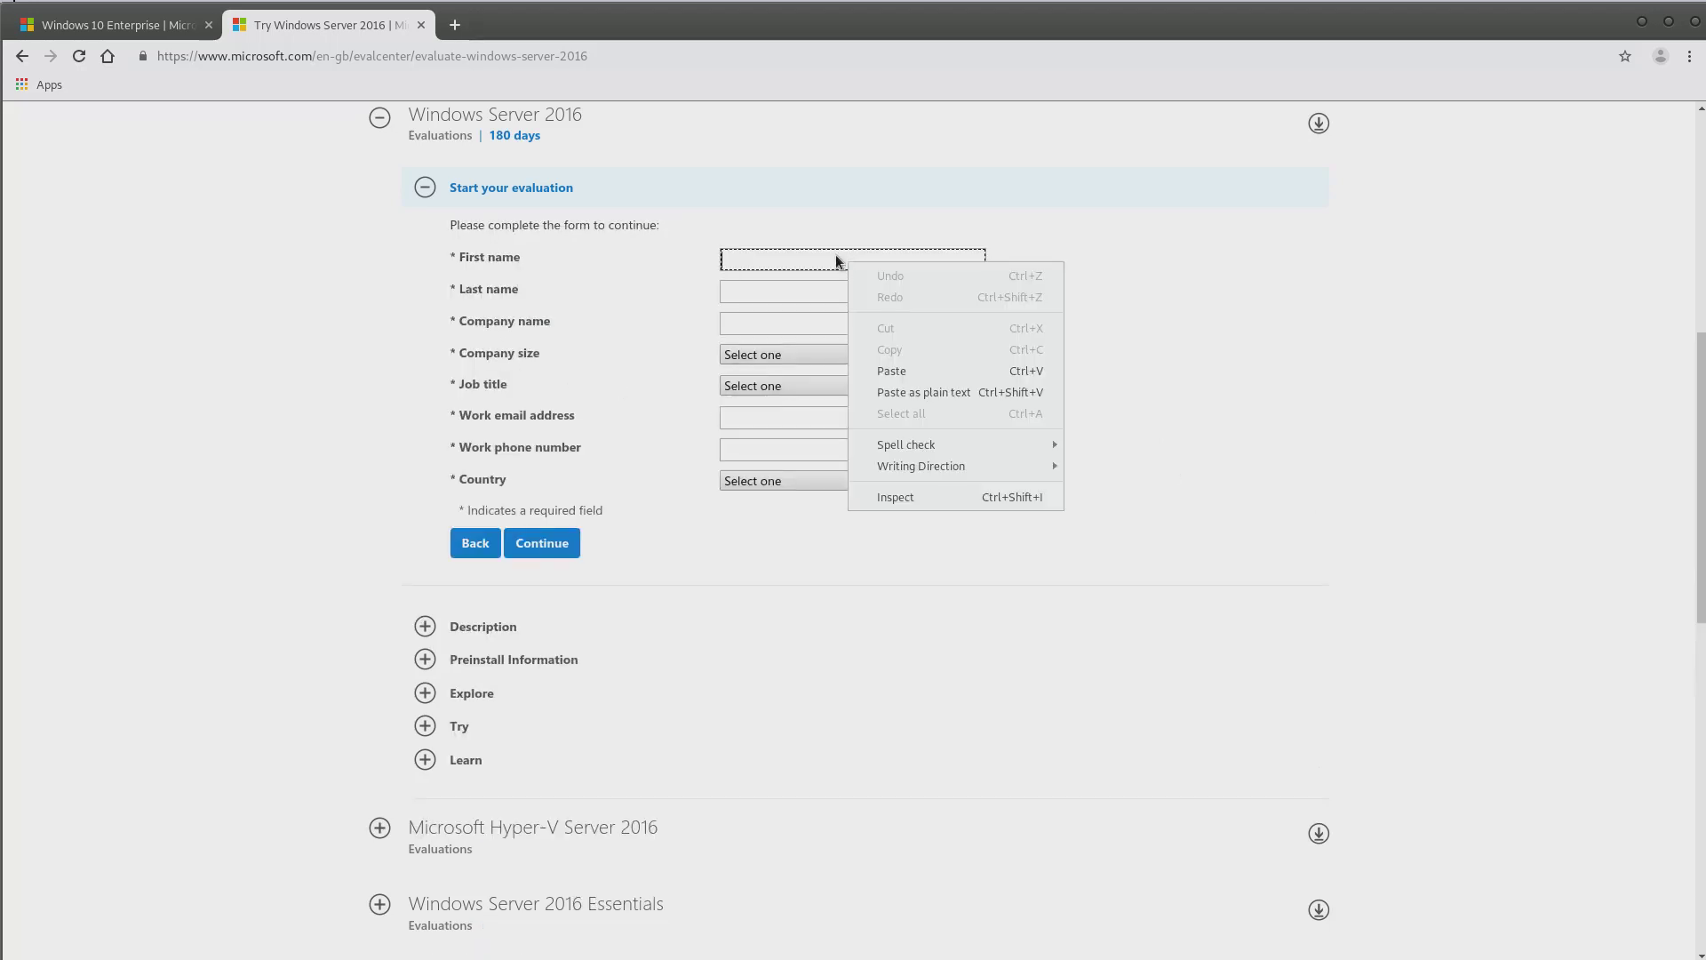
click(835, 258)
click(813, 260)
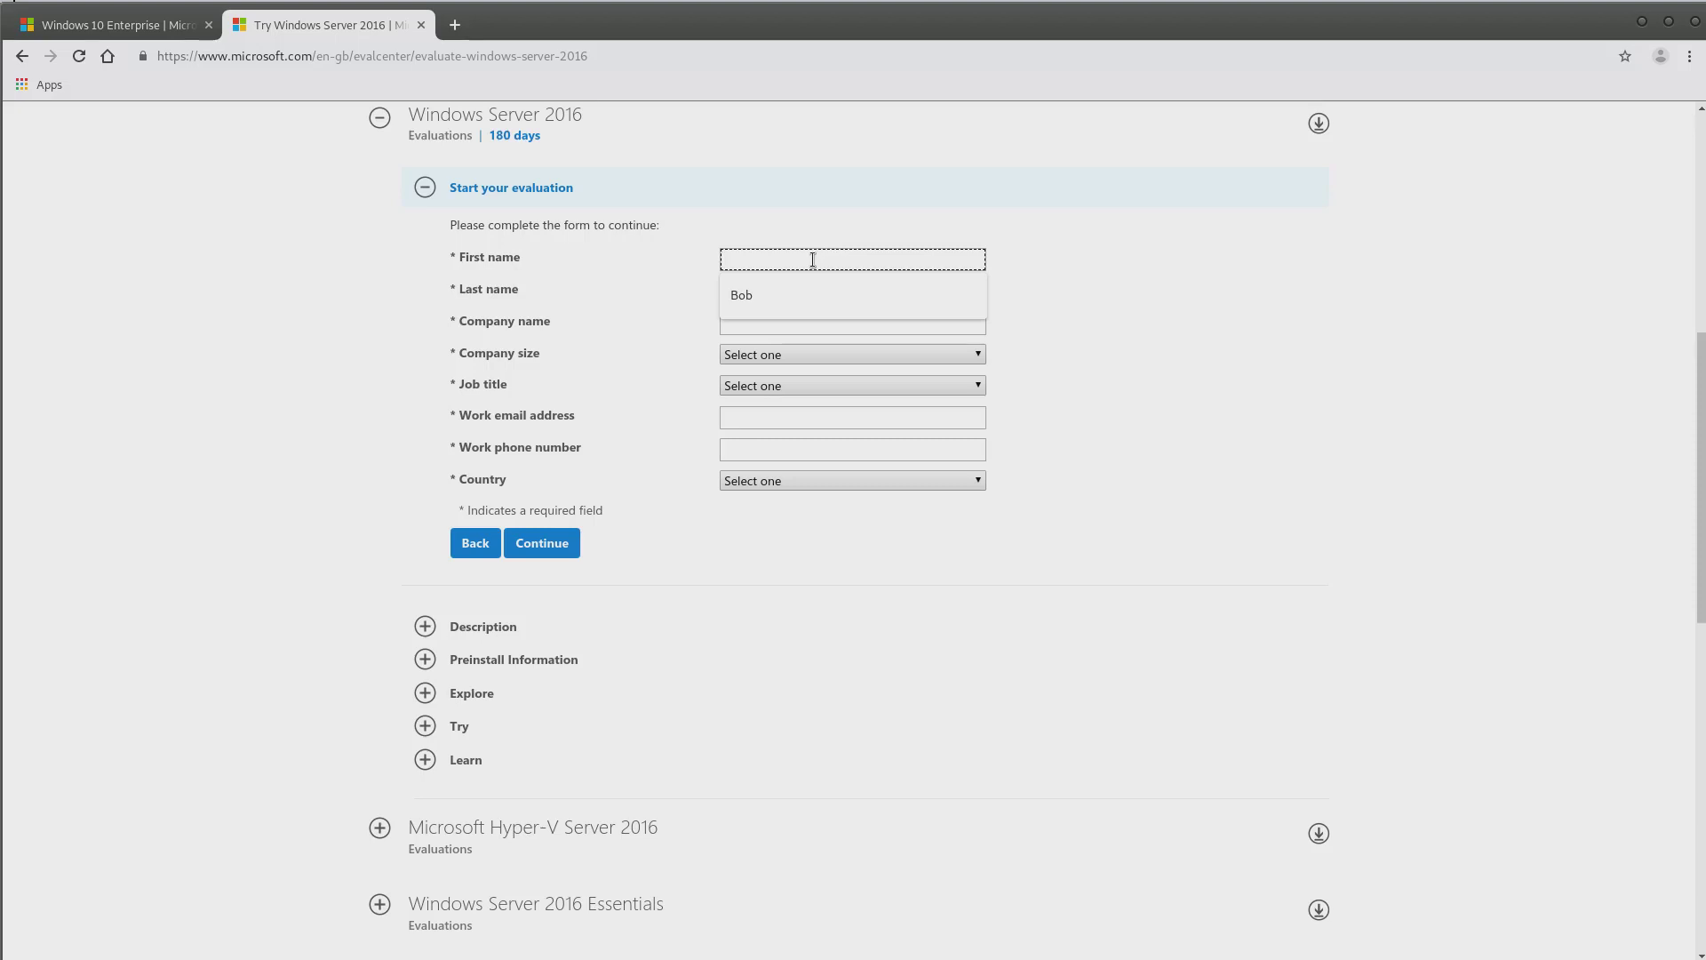
text(Joe)
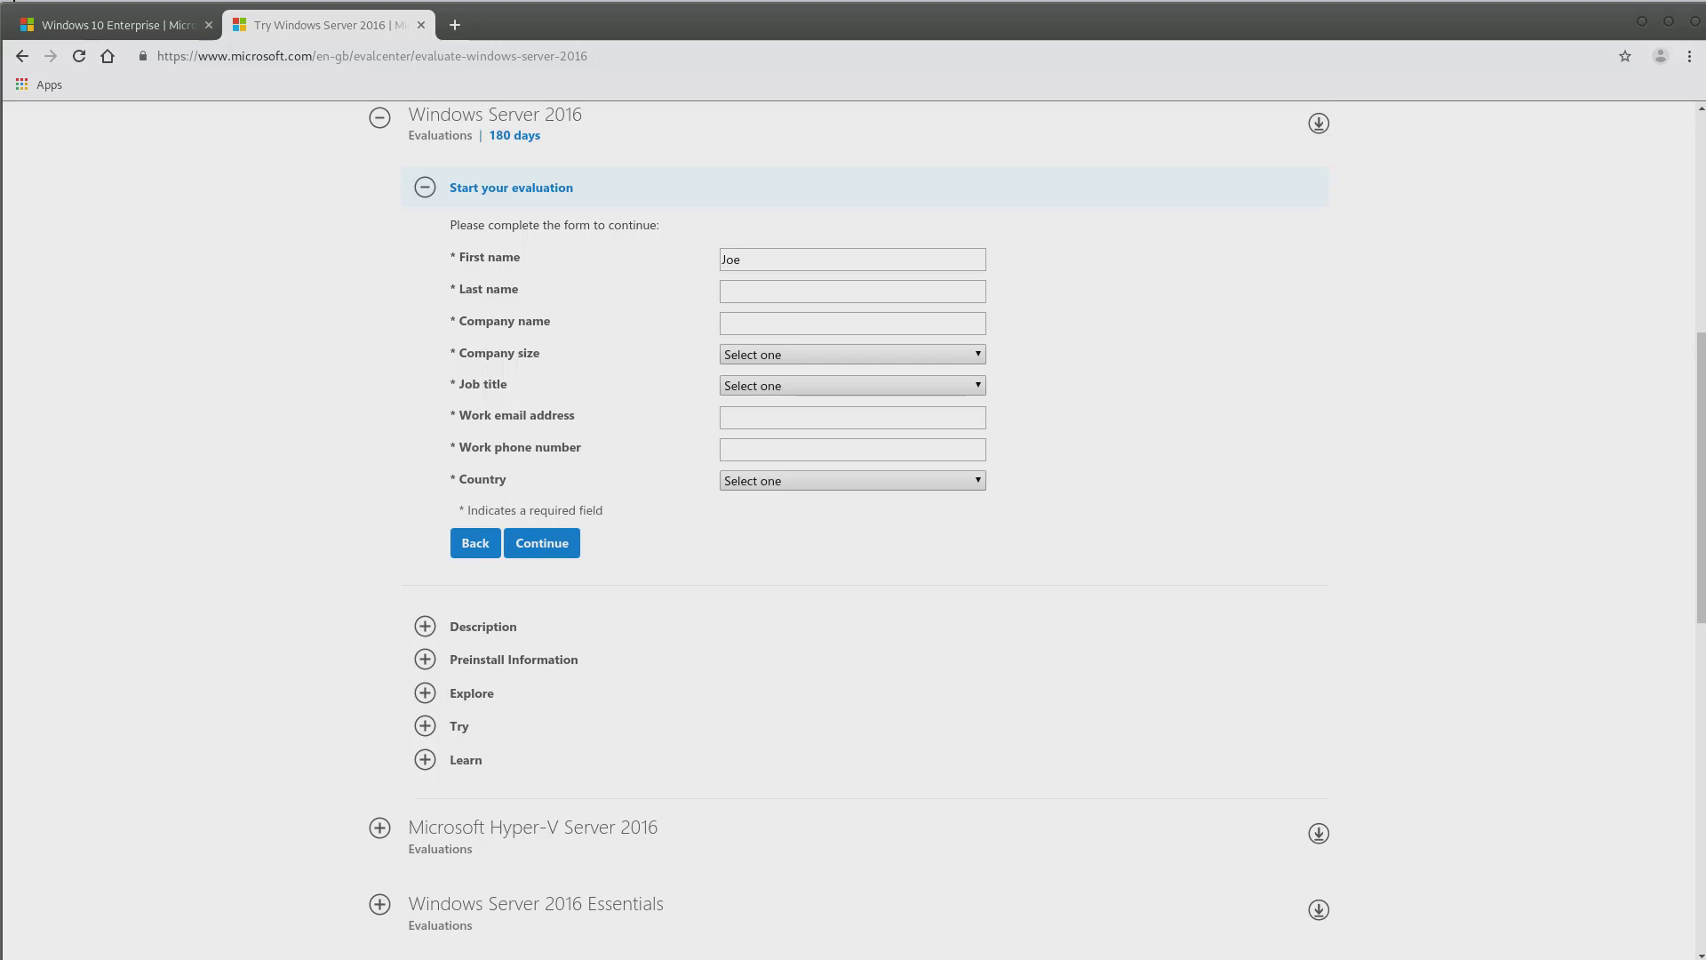
click(727, 294)
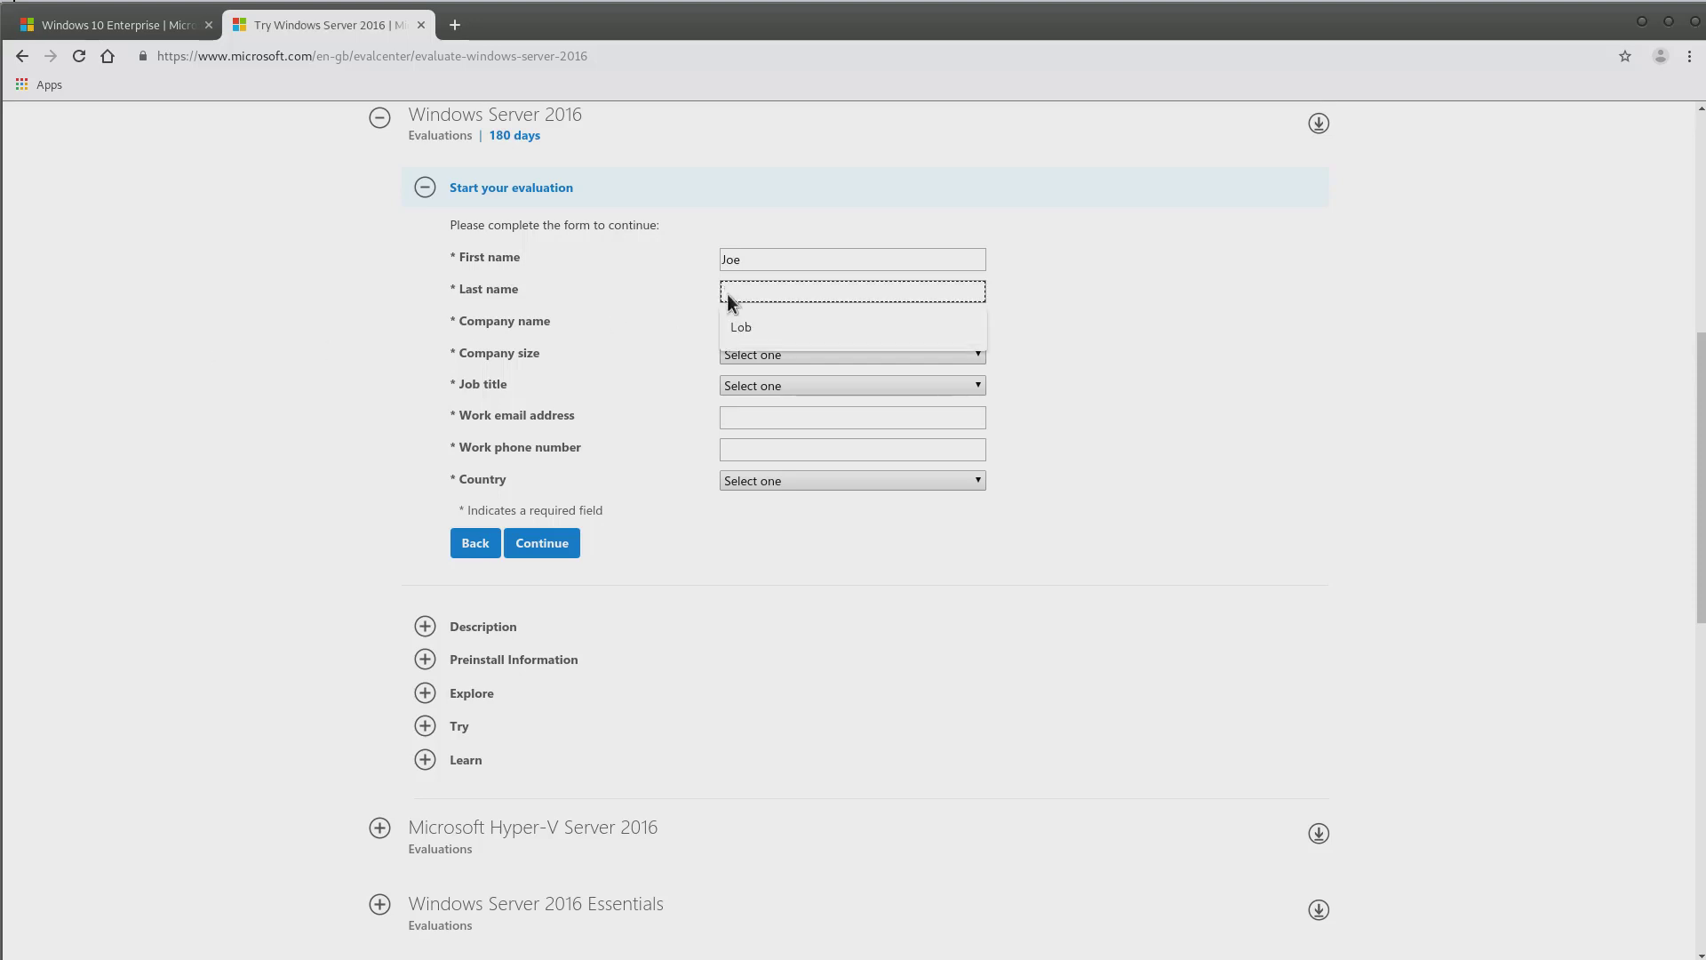
right_click(727, 293)
click(779, 400)
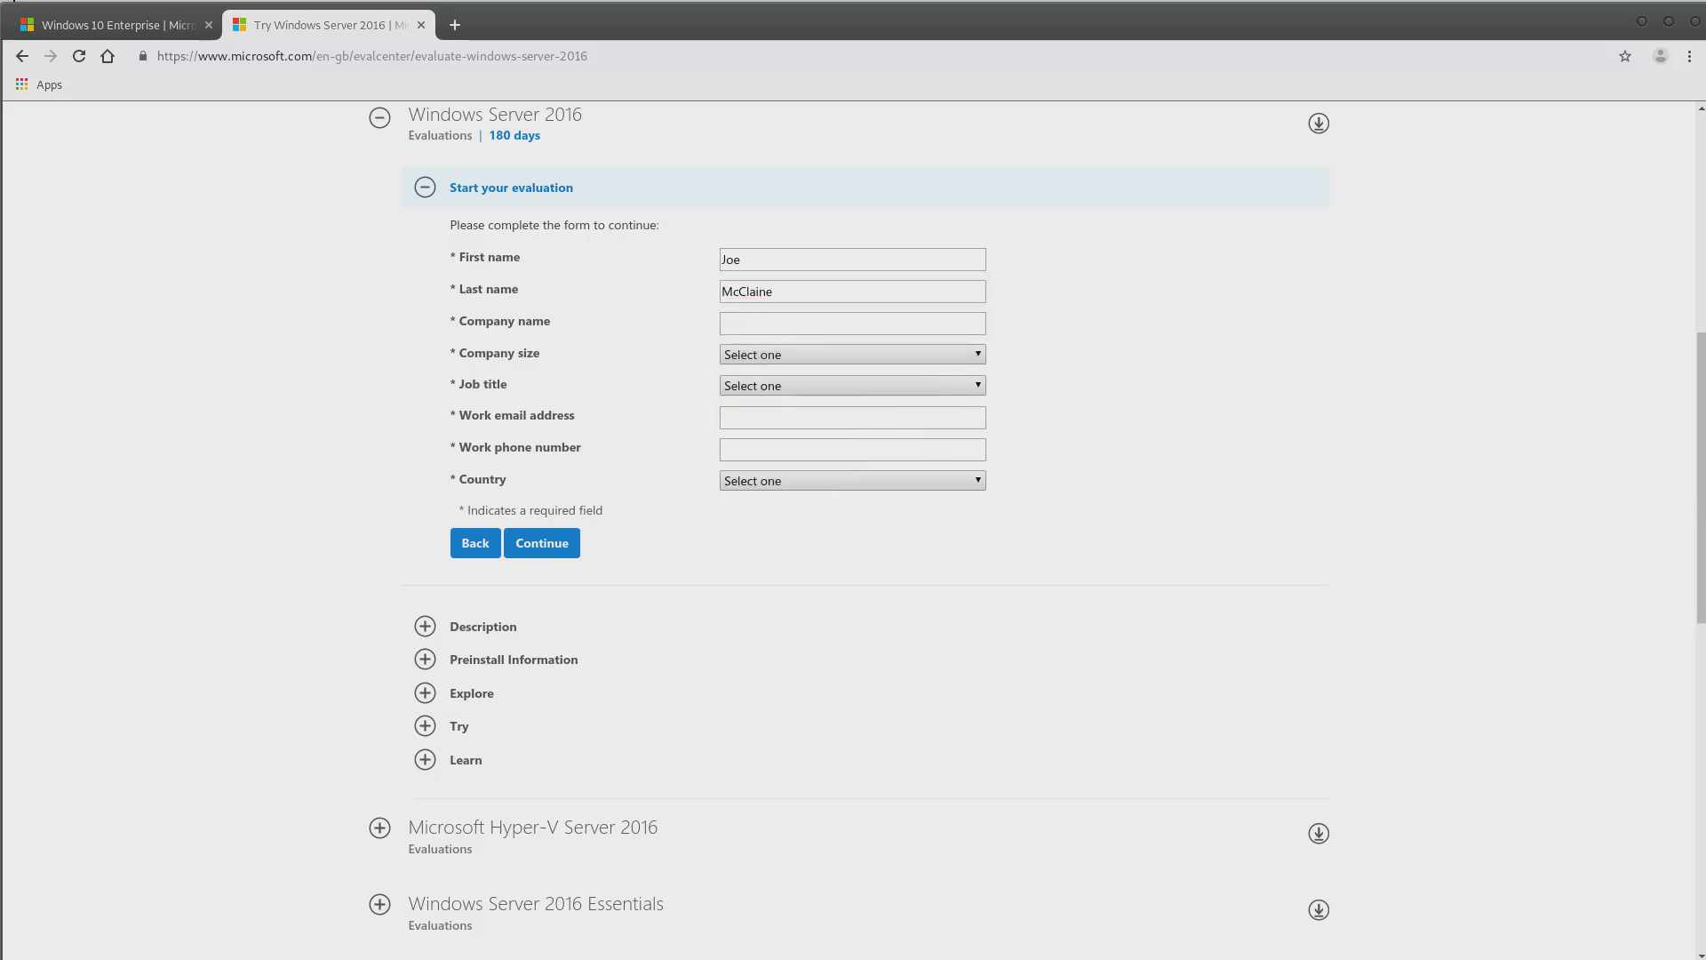
Paste the company name and set company size 2-4 and job title Other IT Professional
right_click(840, 324)
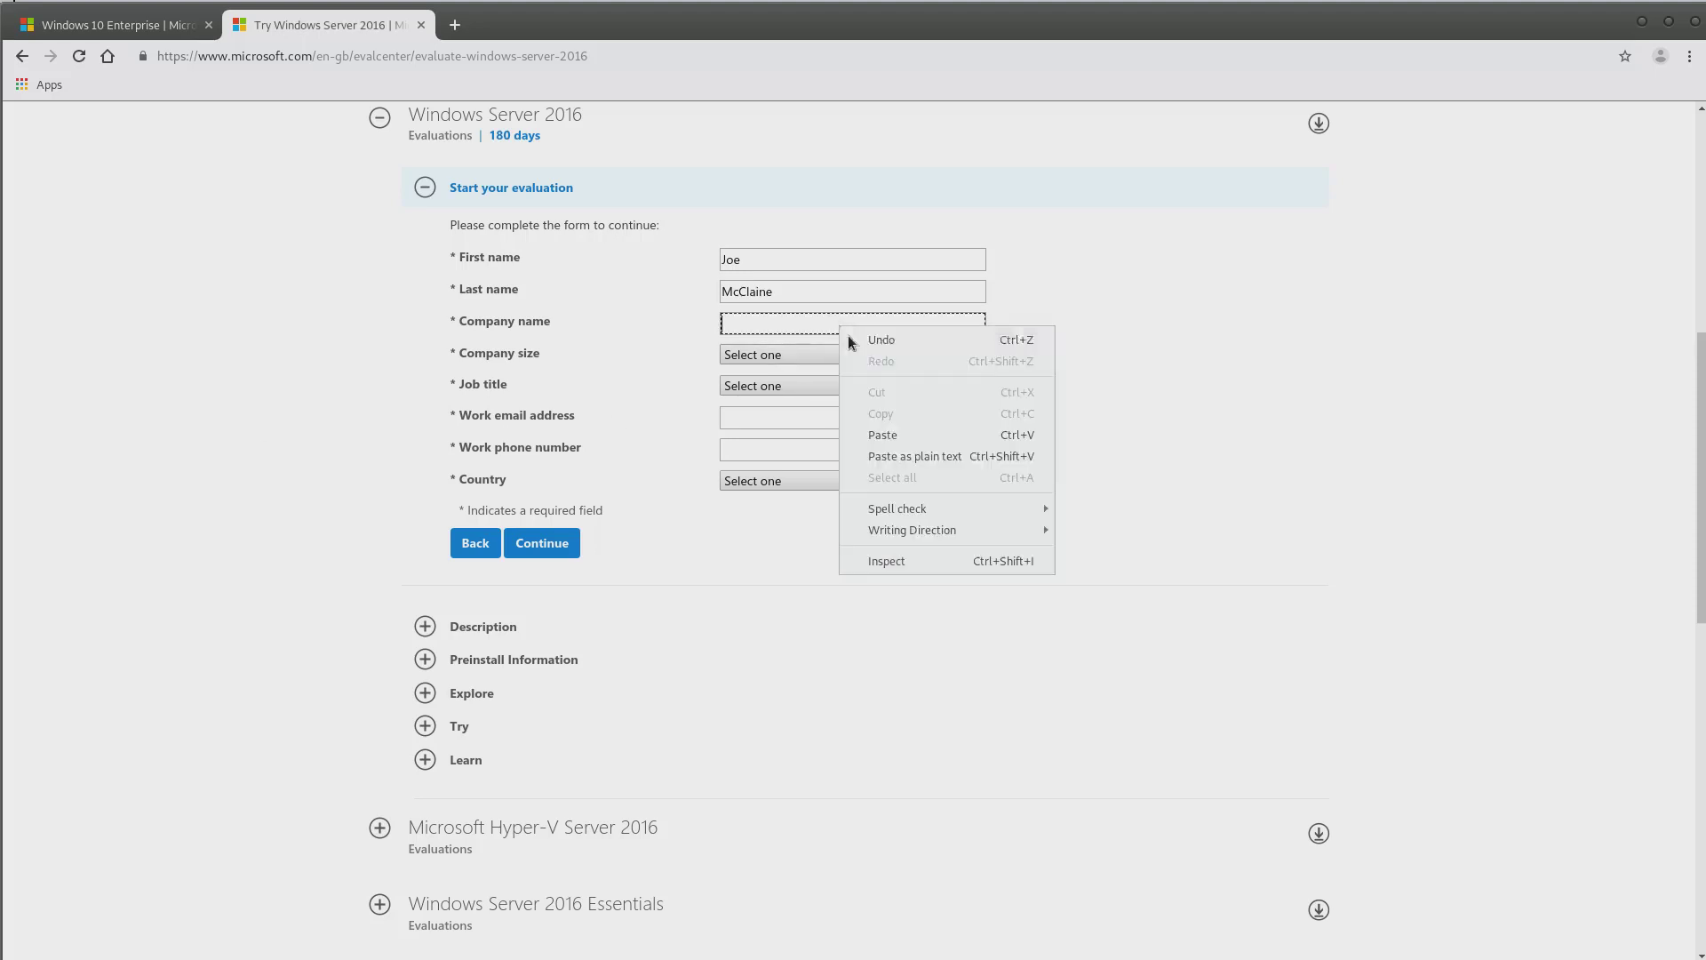
click(894, 433)
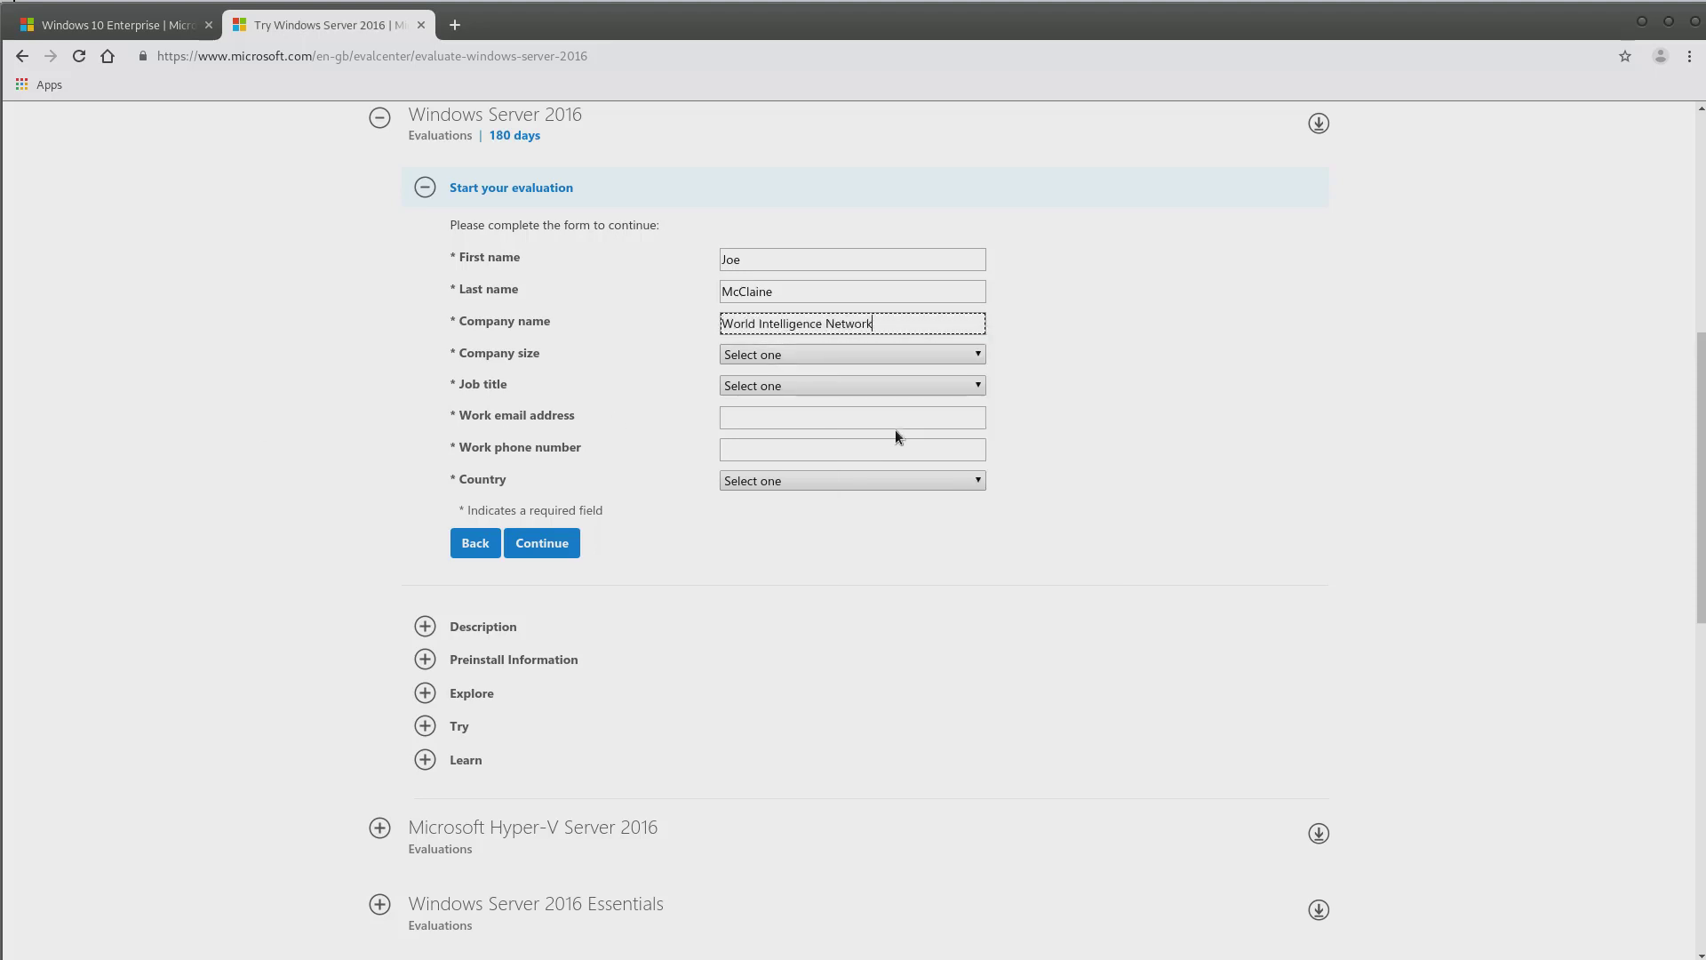
click(775, 354)
click(766, 407)
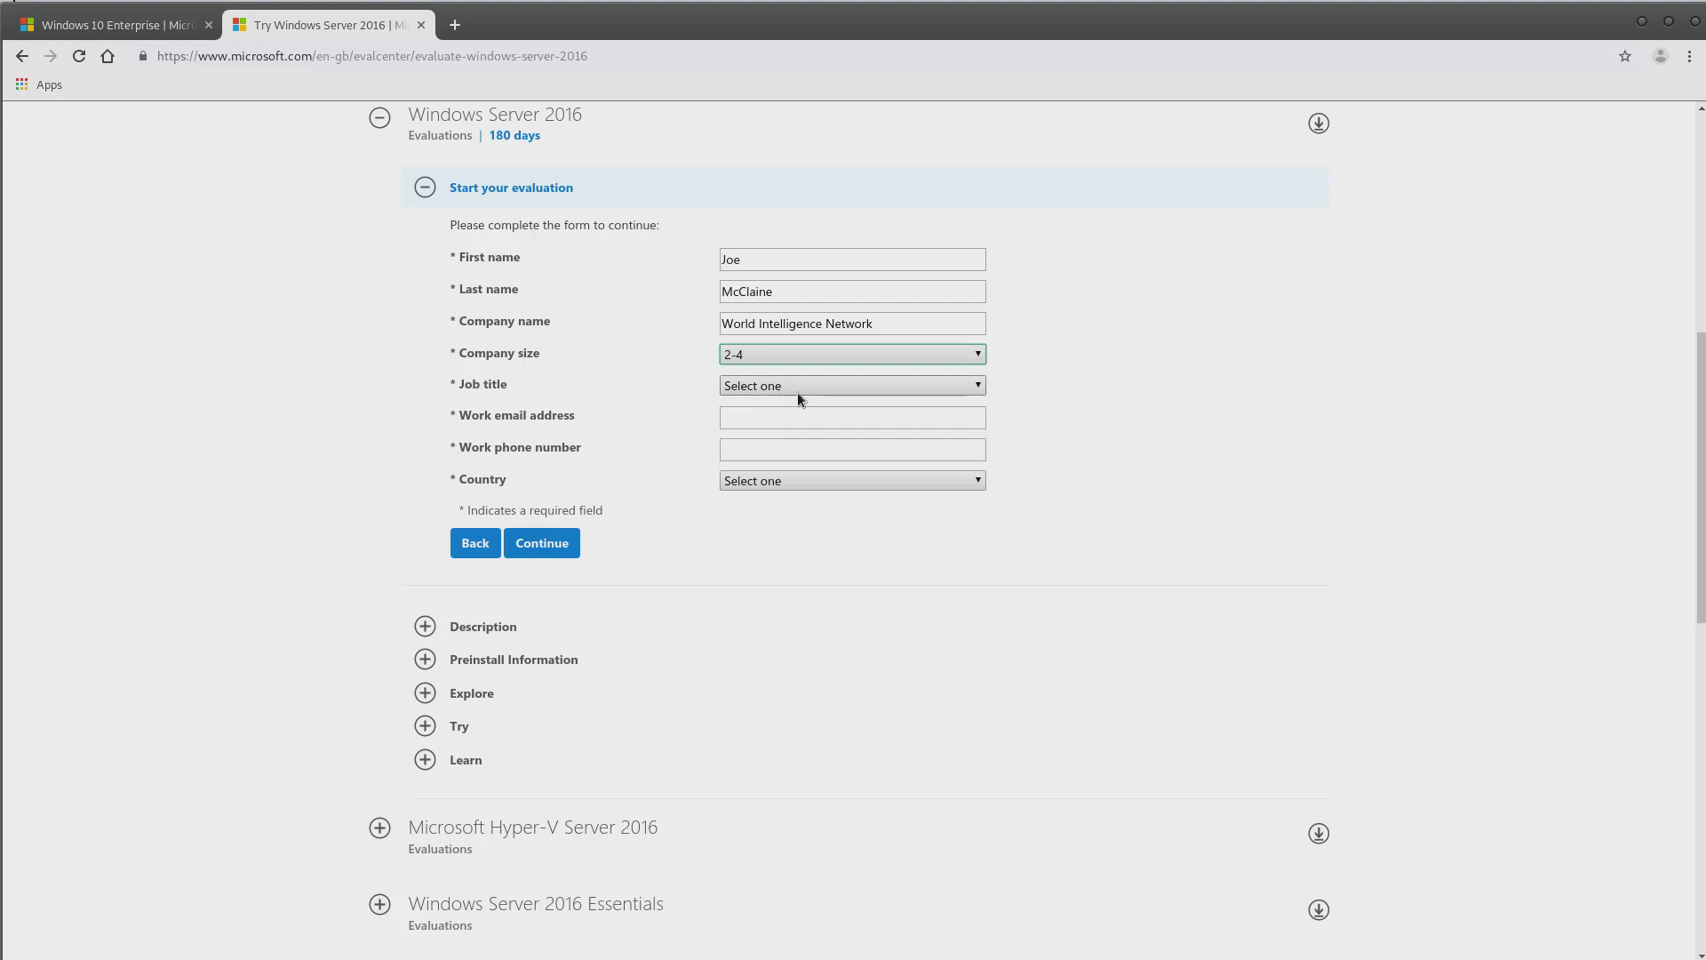
click(803, 386)
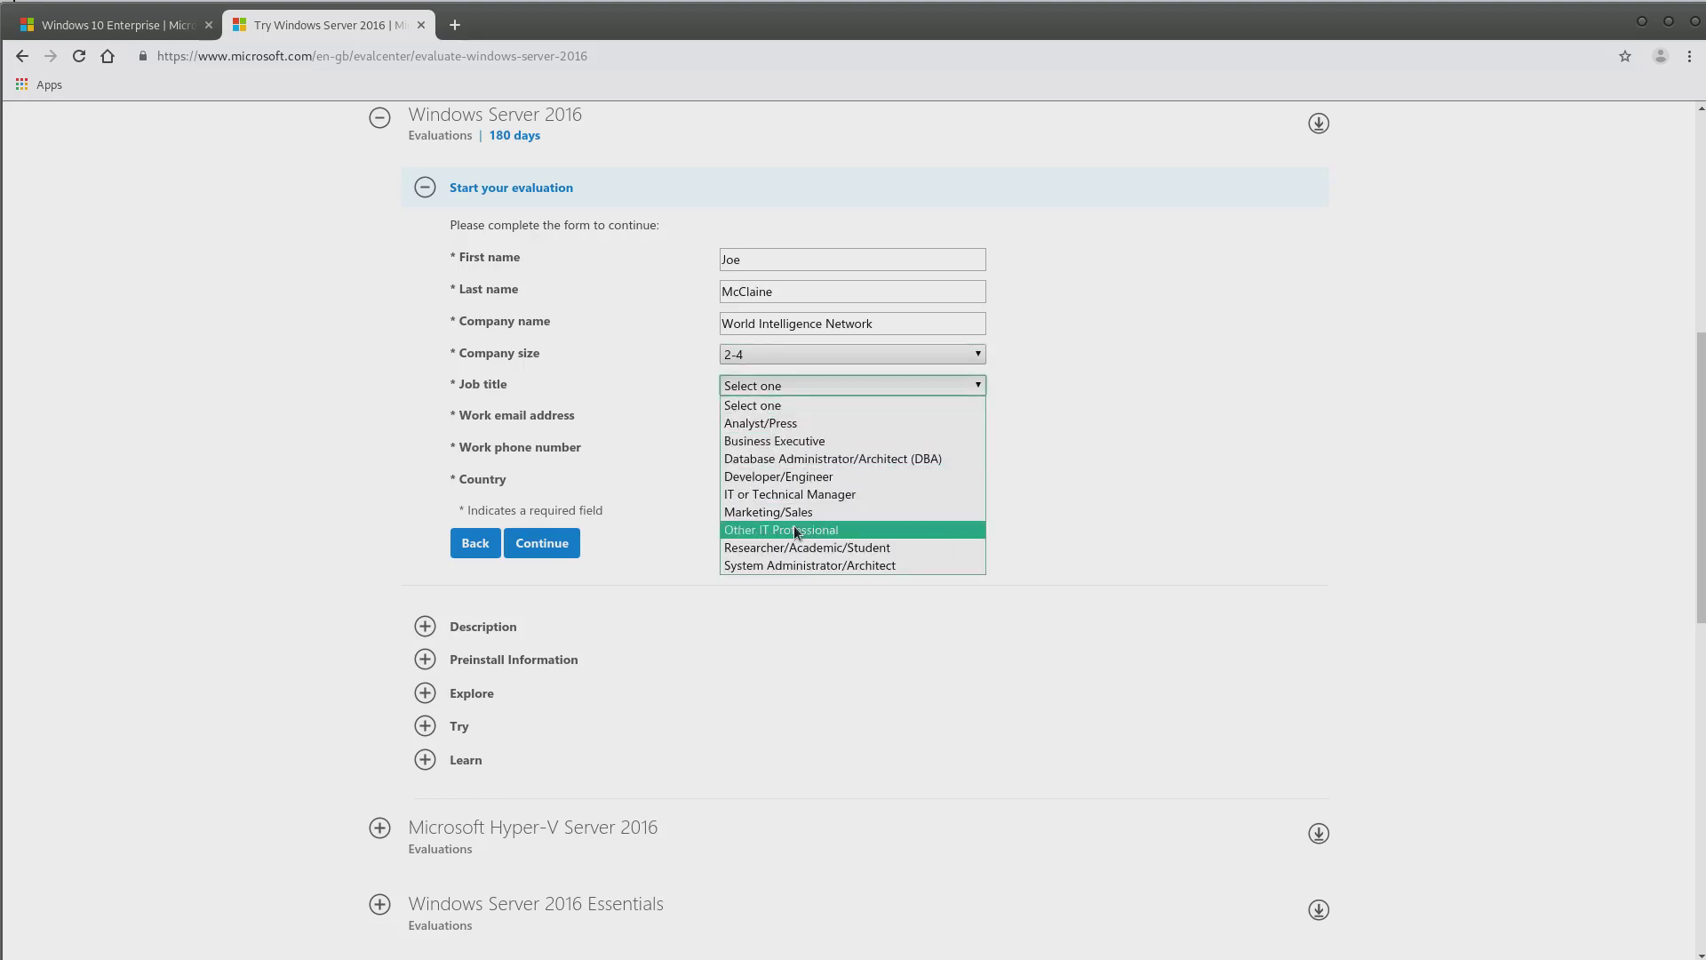
click(797, 530)
Fill in the work e-mail address and the saved work phone number
click(757, 417)
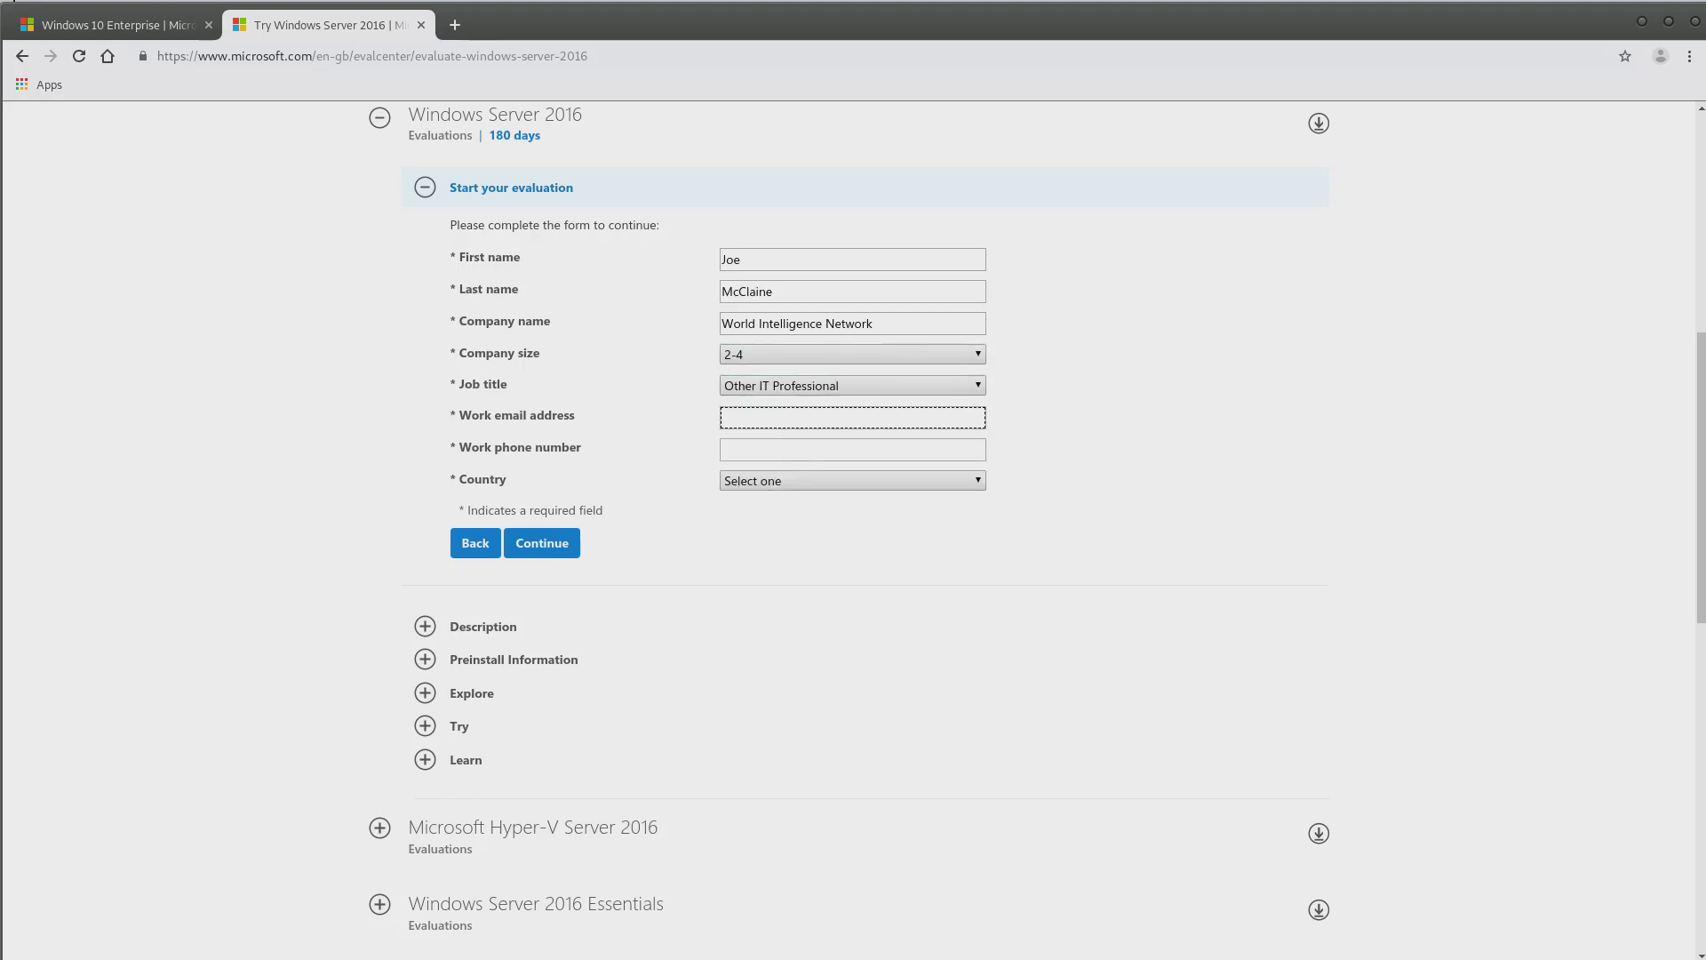
key(alt+Tab)
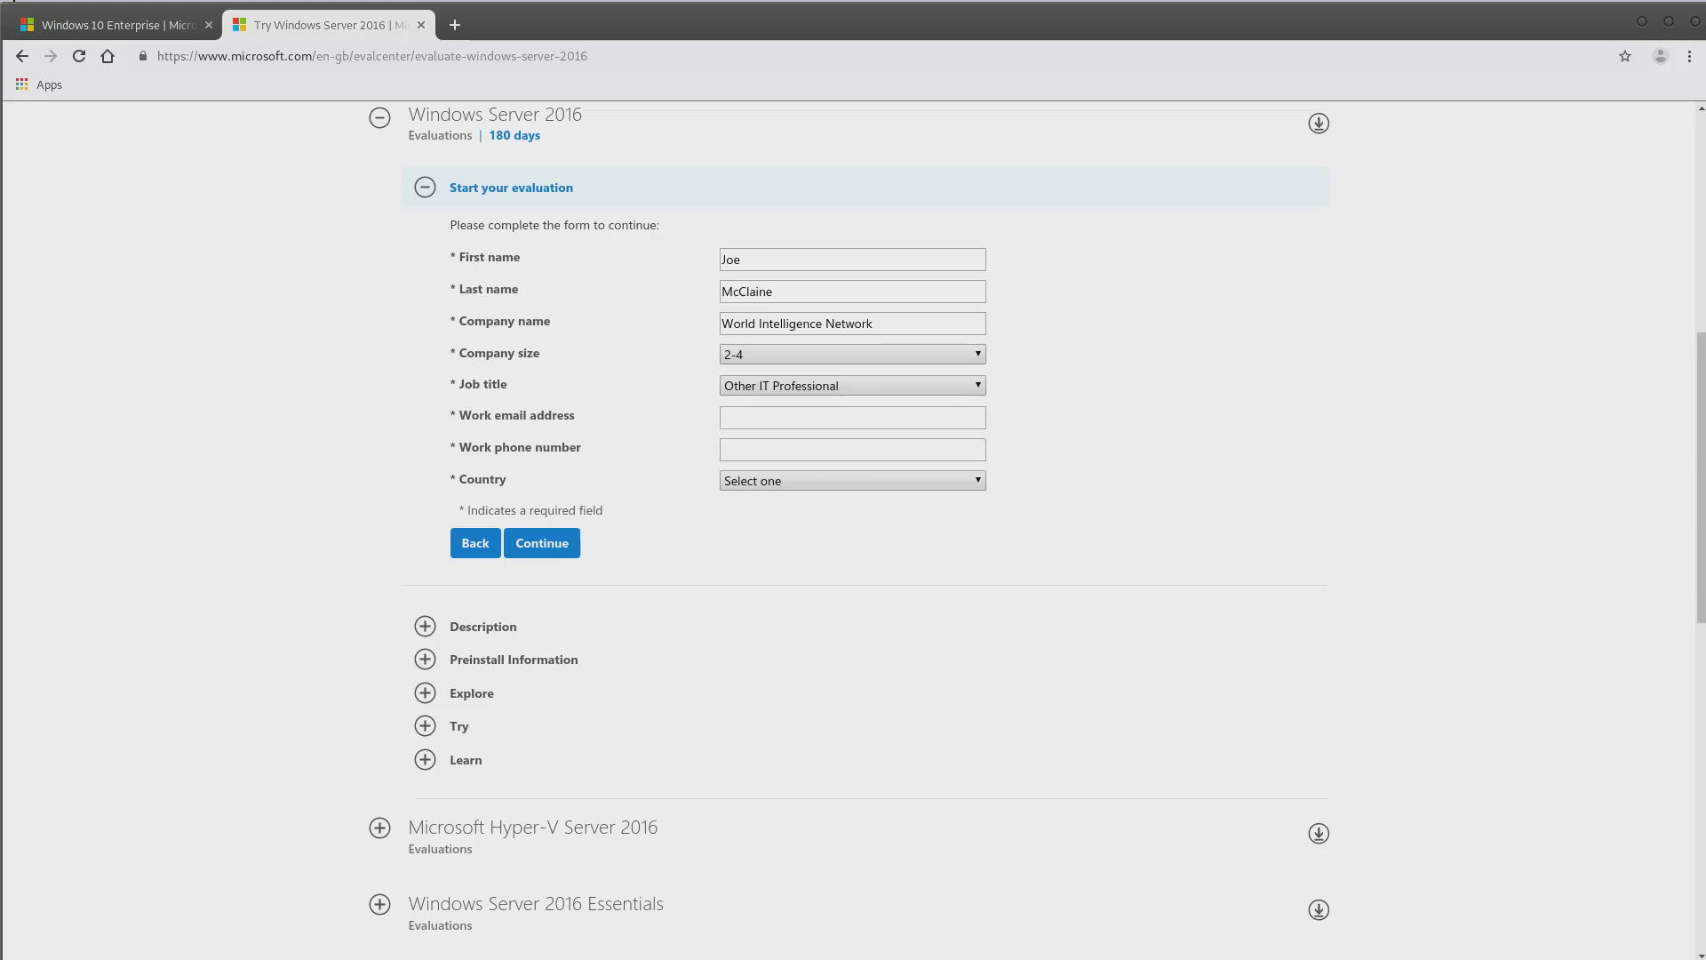
right_click(802, 410)
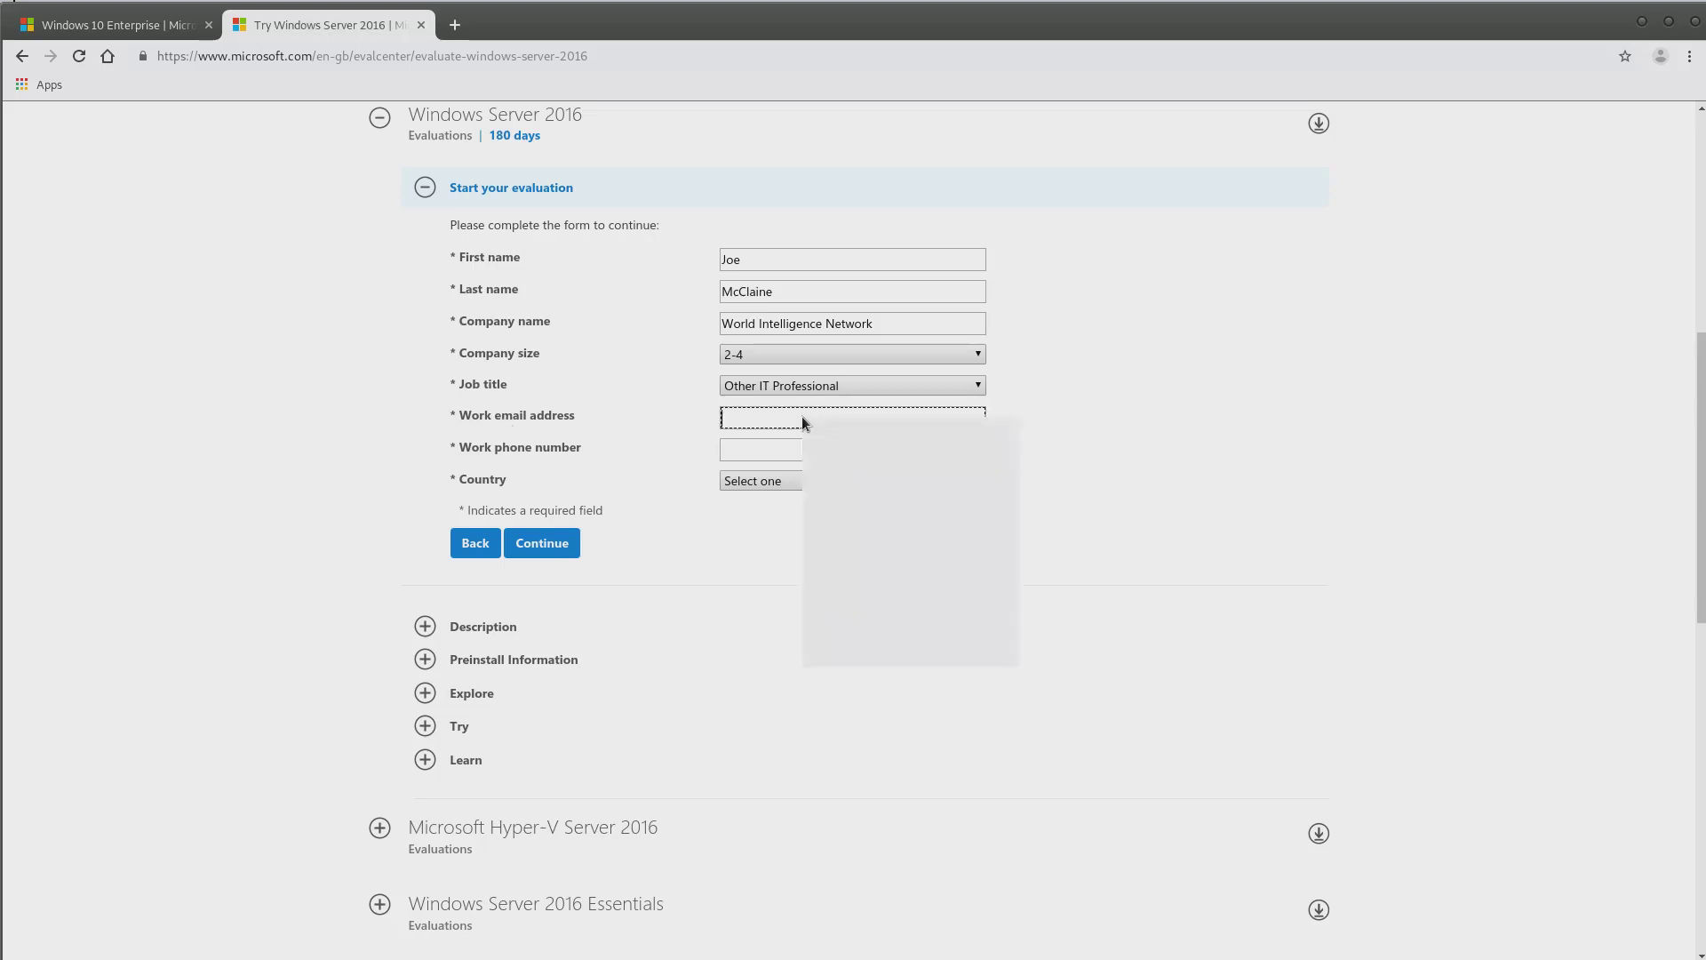
click(873, 530)
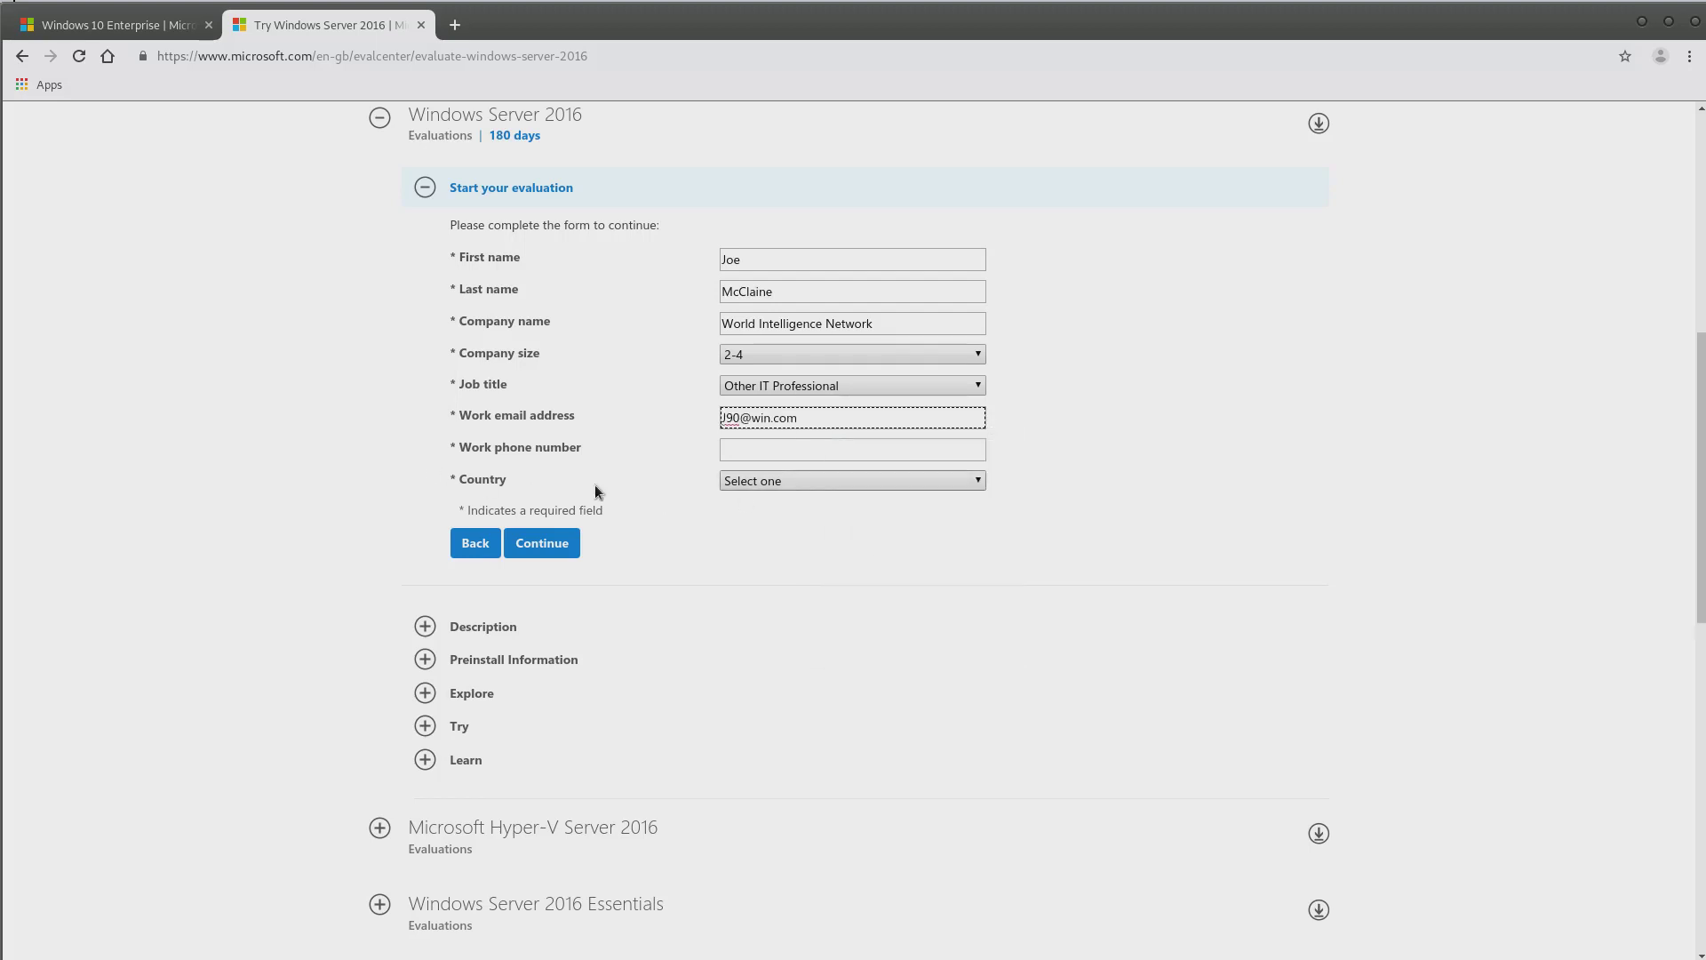
click(777, 447)
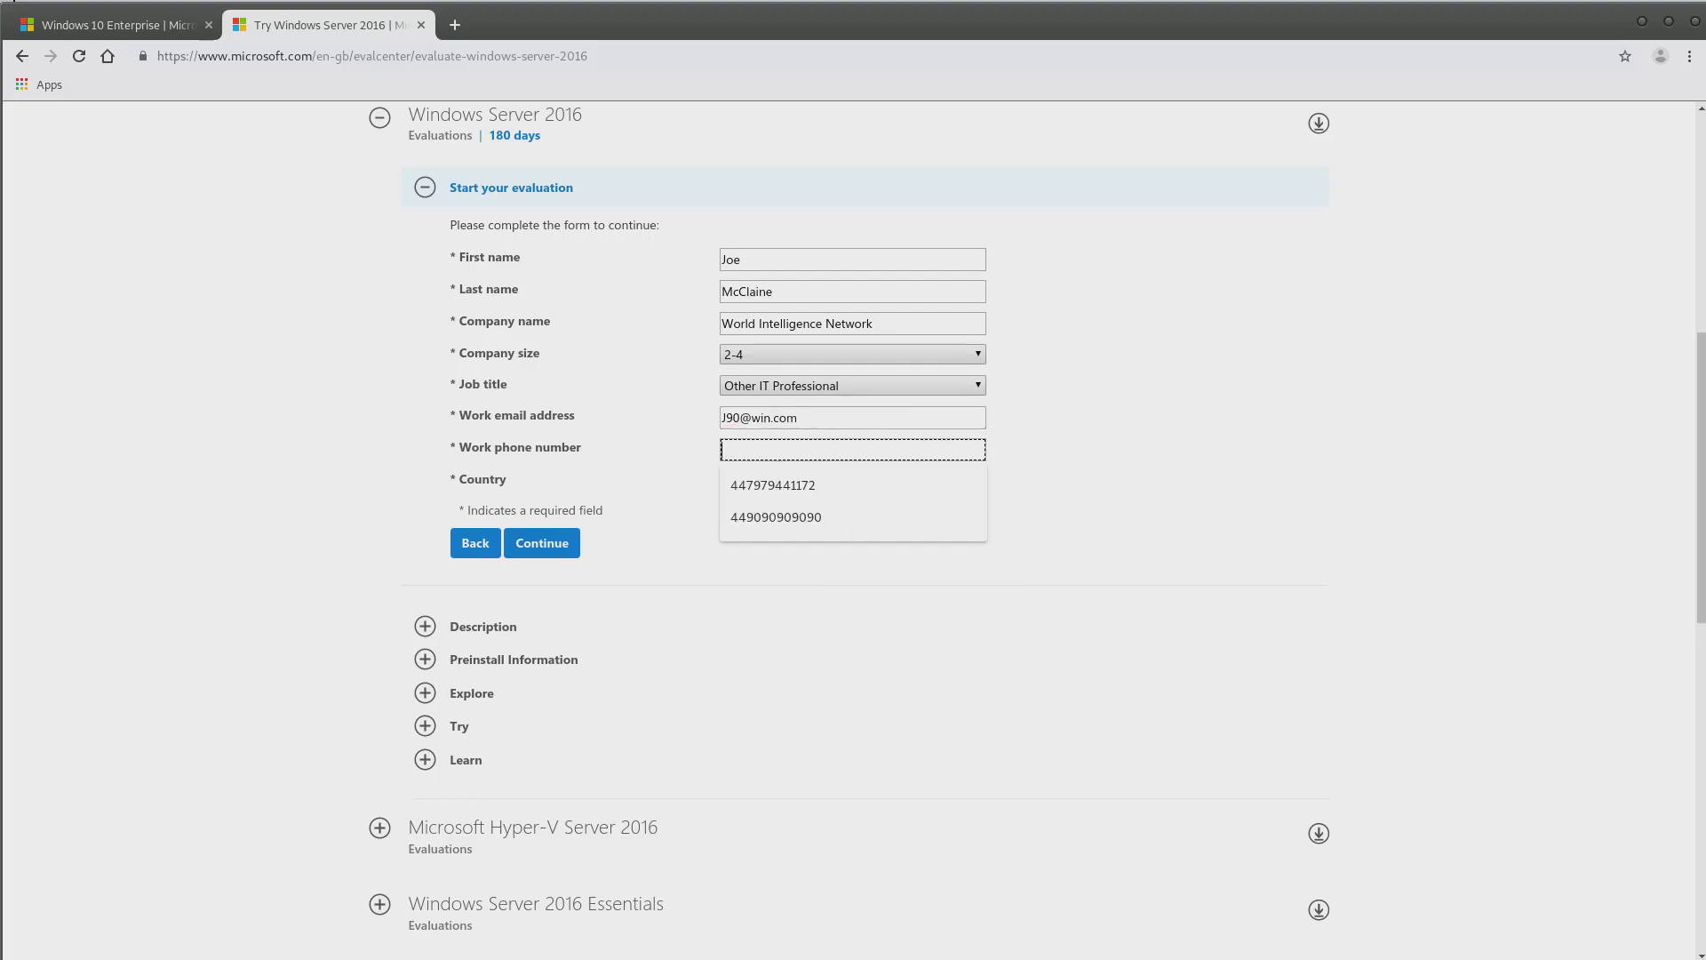
click(777, 519)
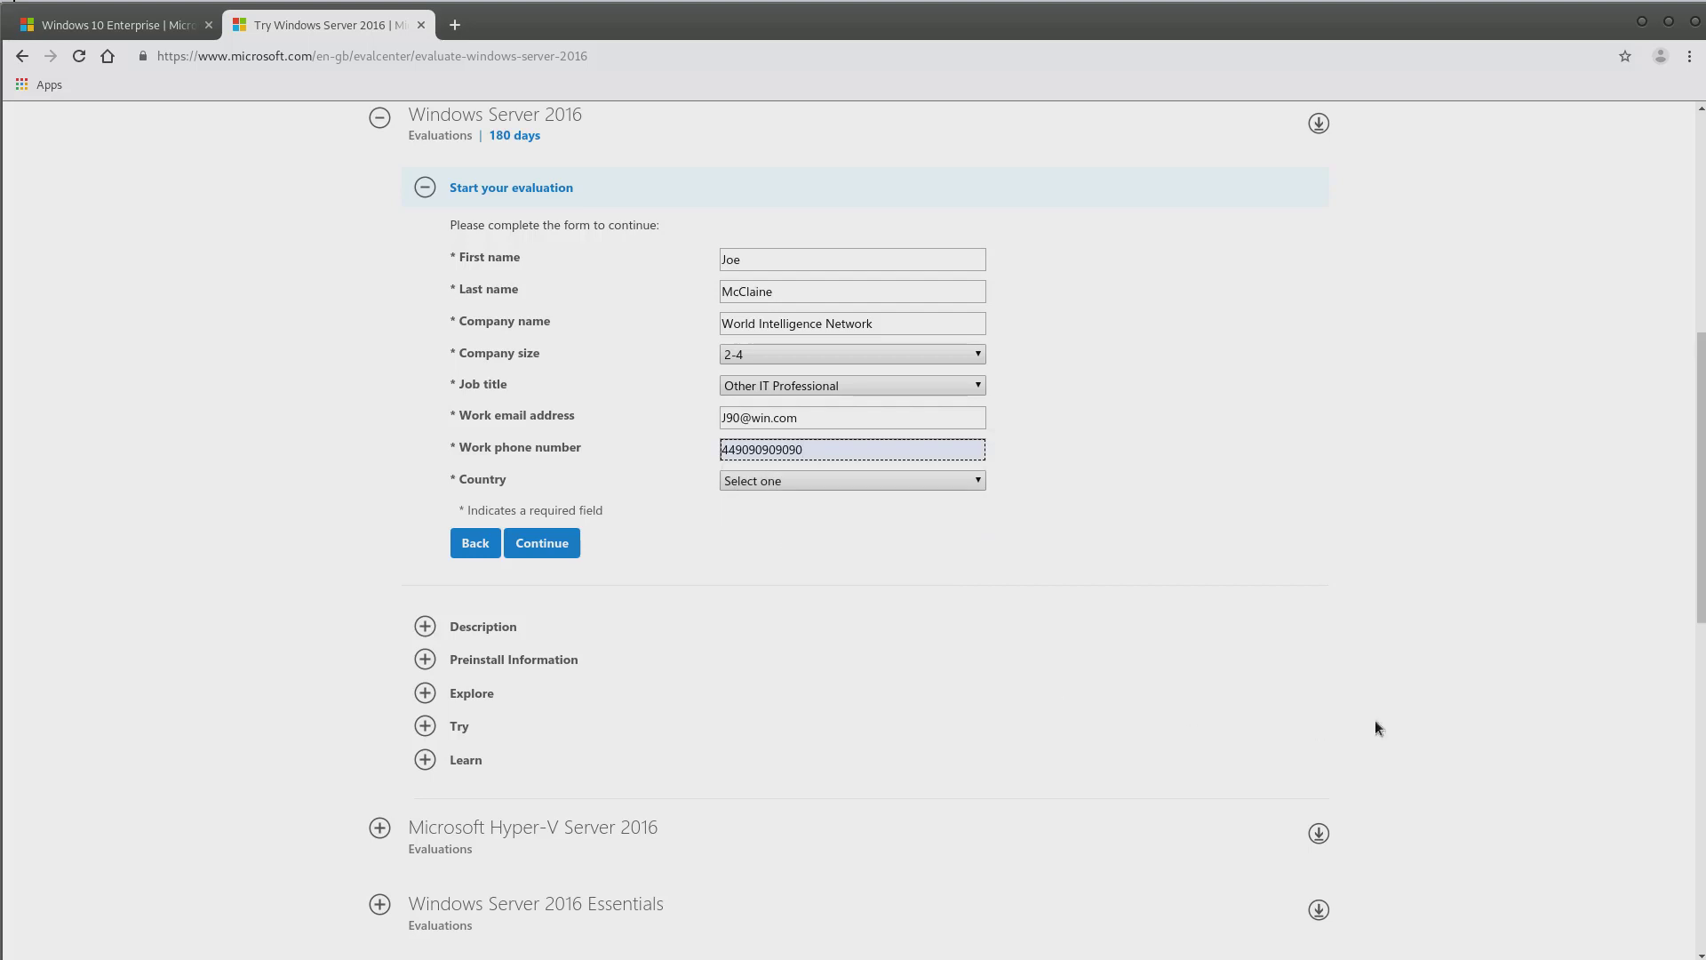
Set country to United Kingdom, decline marketing offers, and submit the form
click(959, 485)
scroll(875, 751, down, 3)
scroll(873, 746, down, 15)
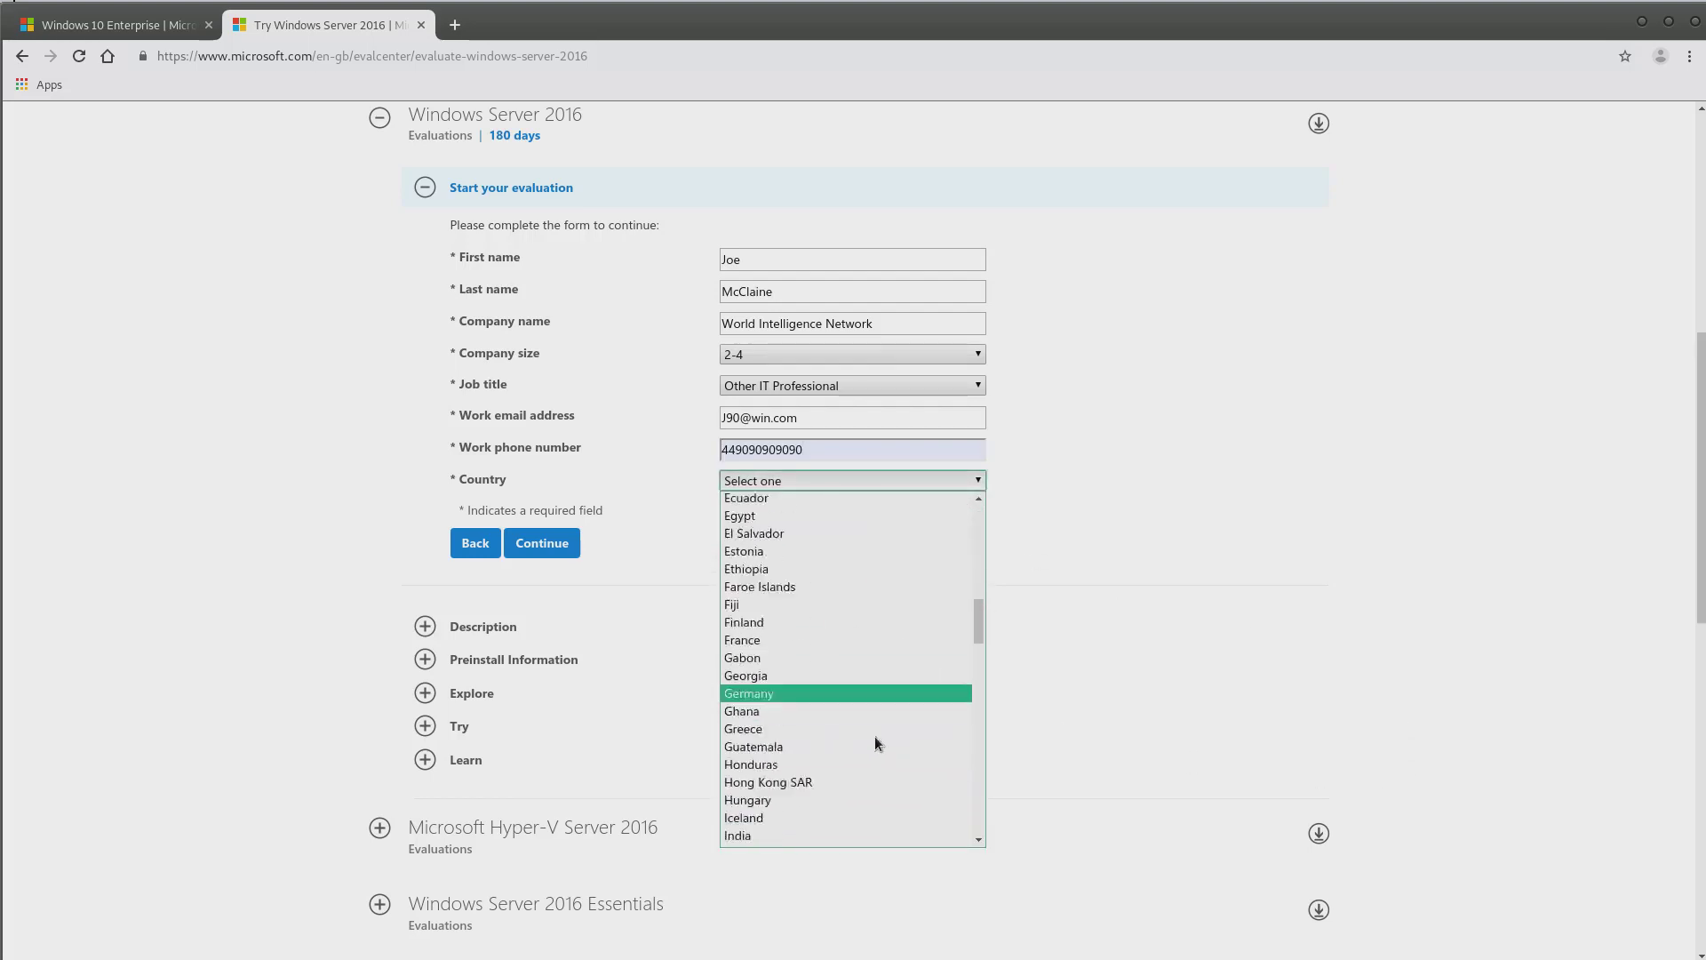
scroll(863, 732, down, 10)
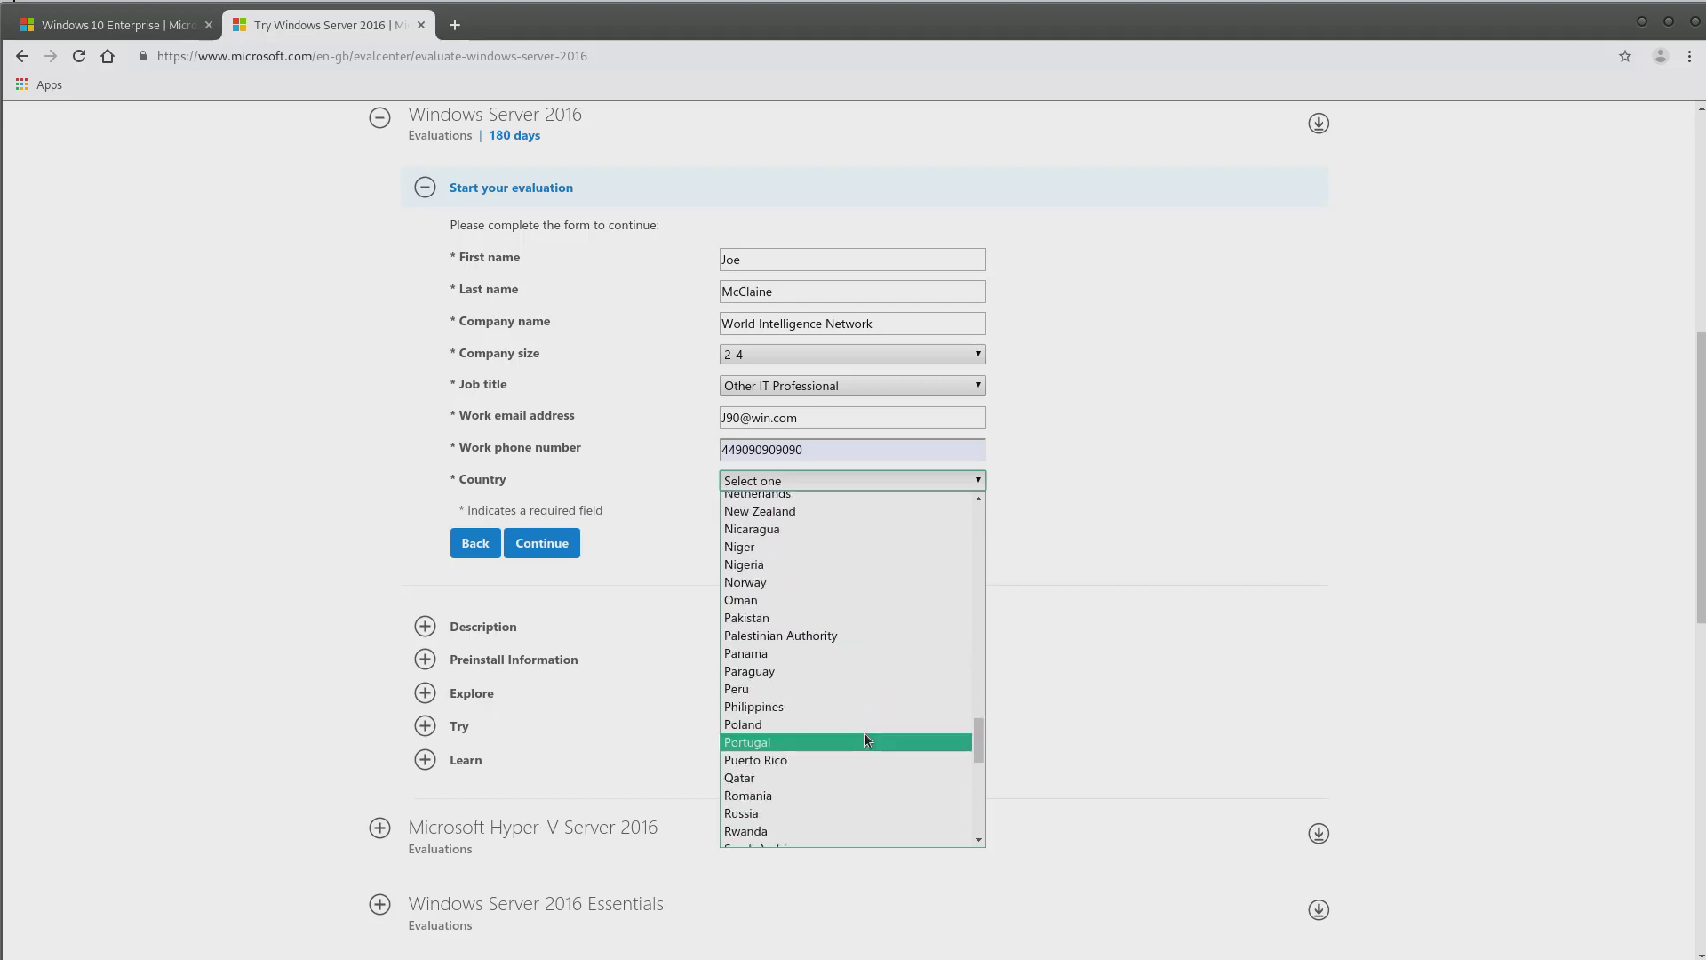
scroll(858, 727, down, 1)
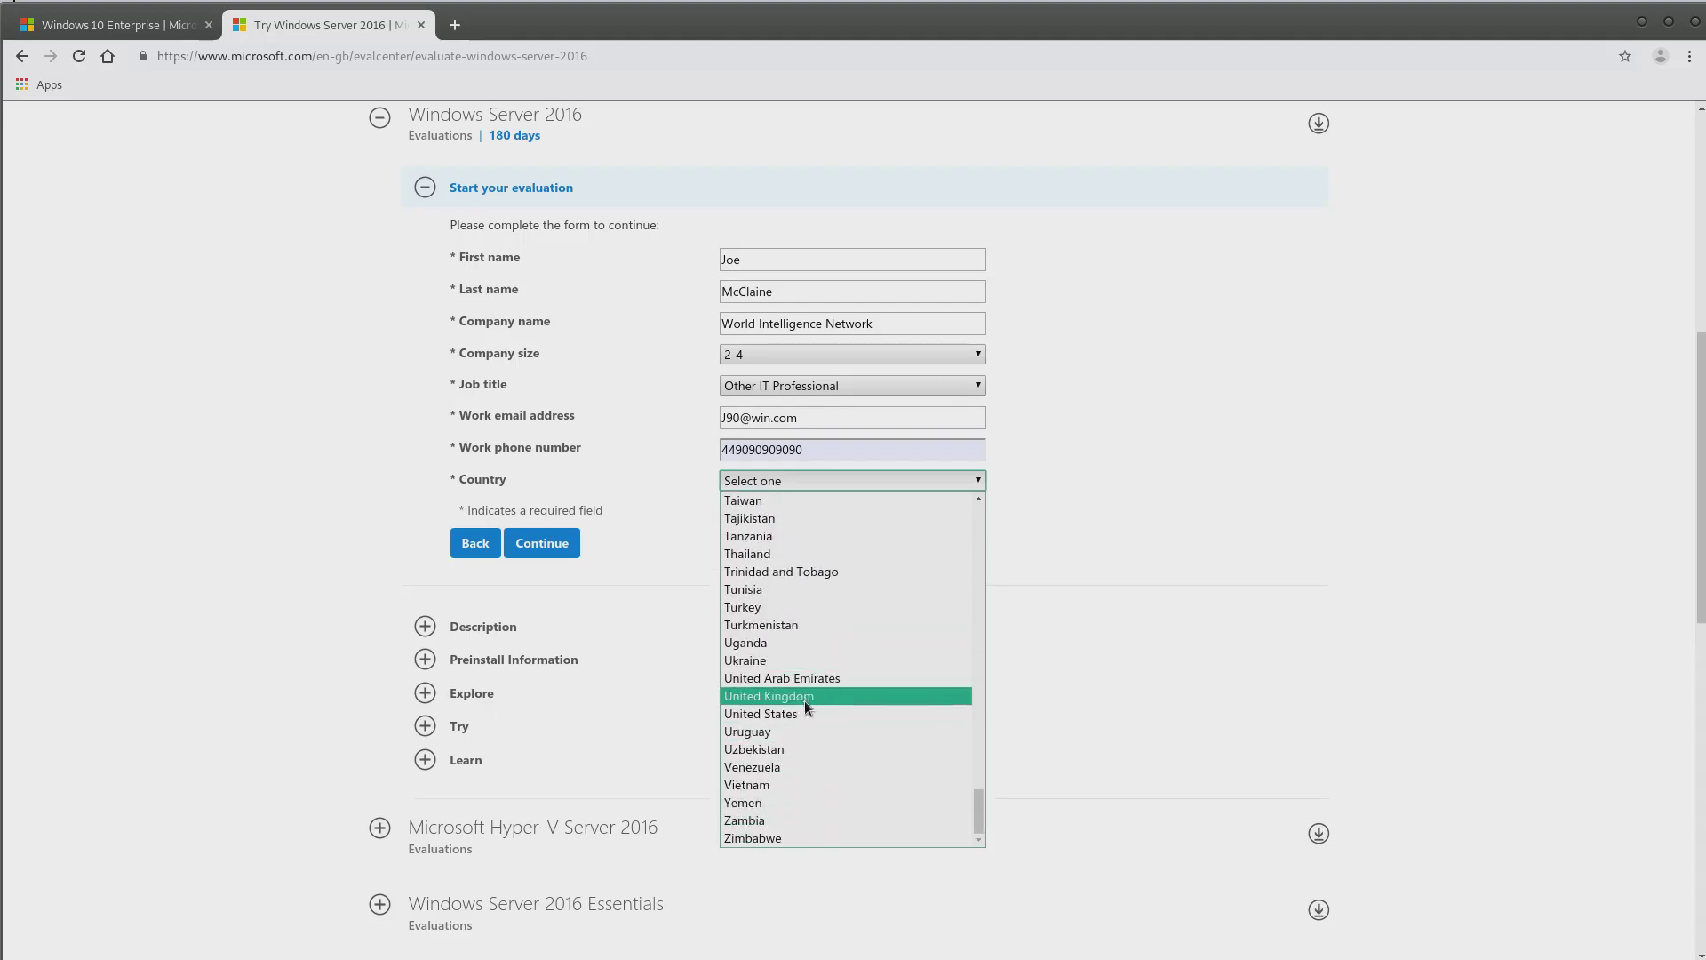
click(802, 697)
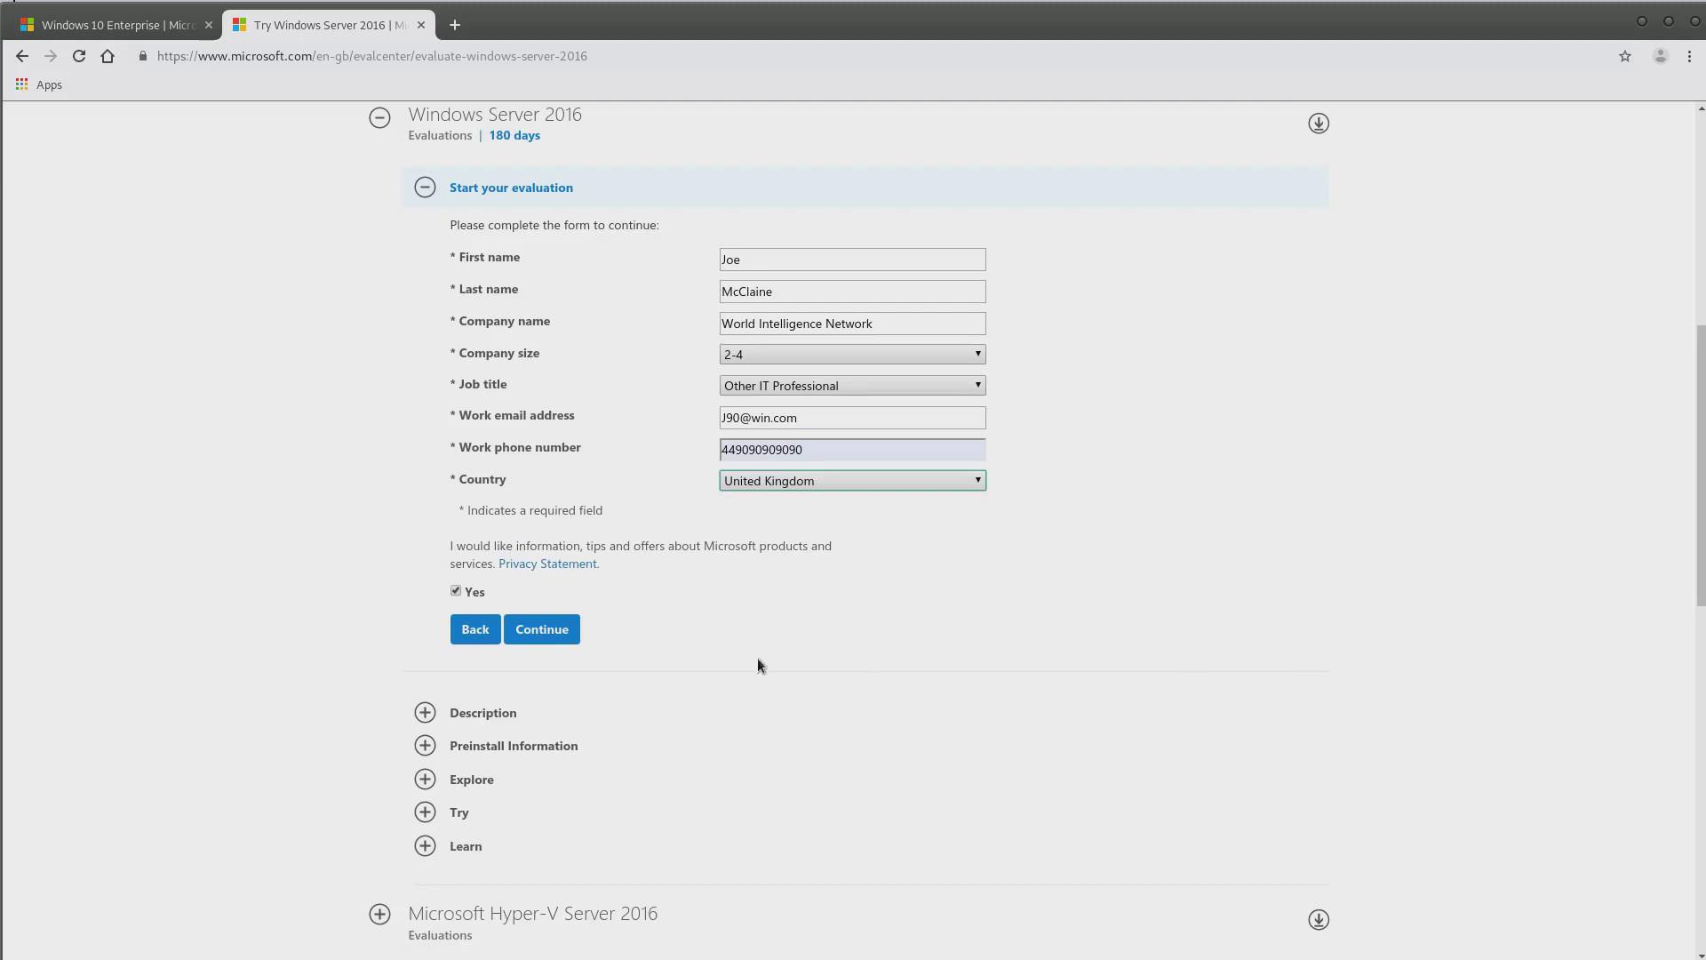
click(456, 591)
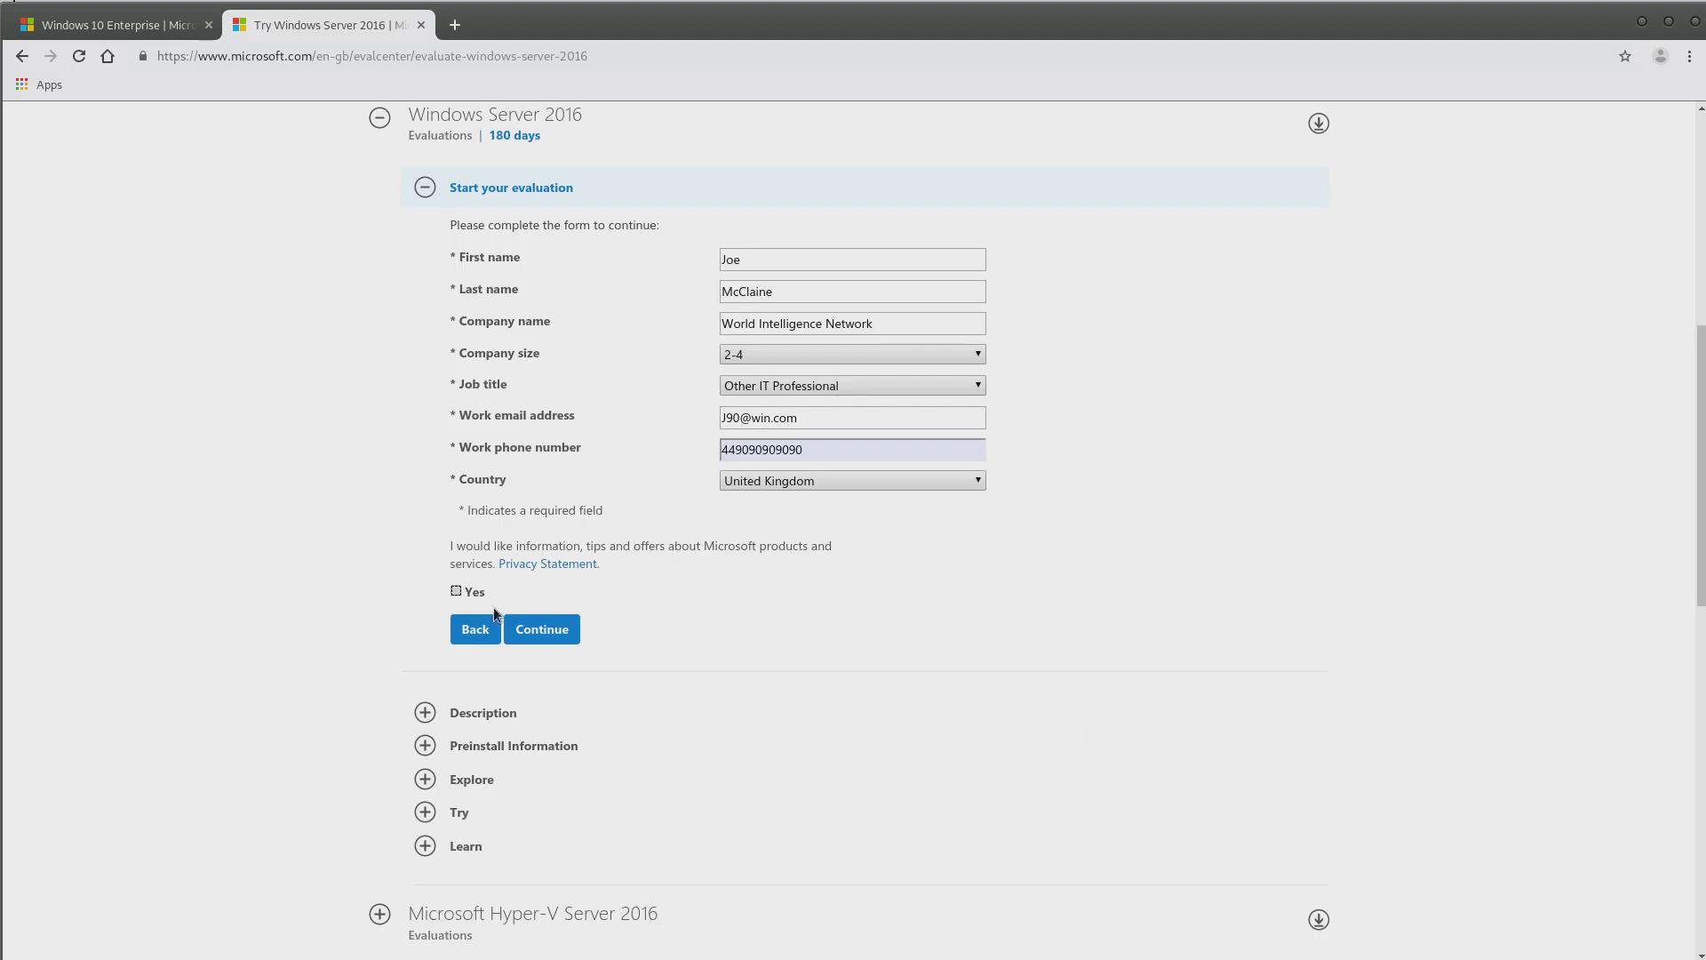
click(538, 632)
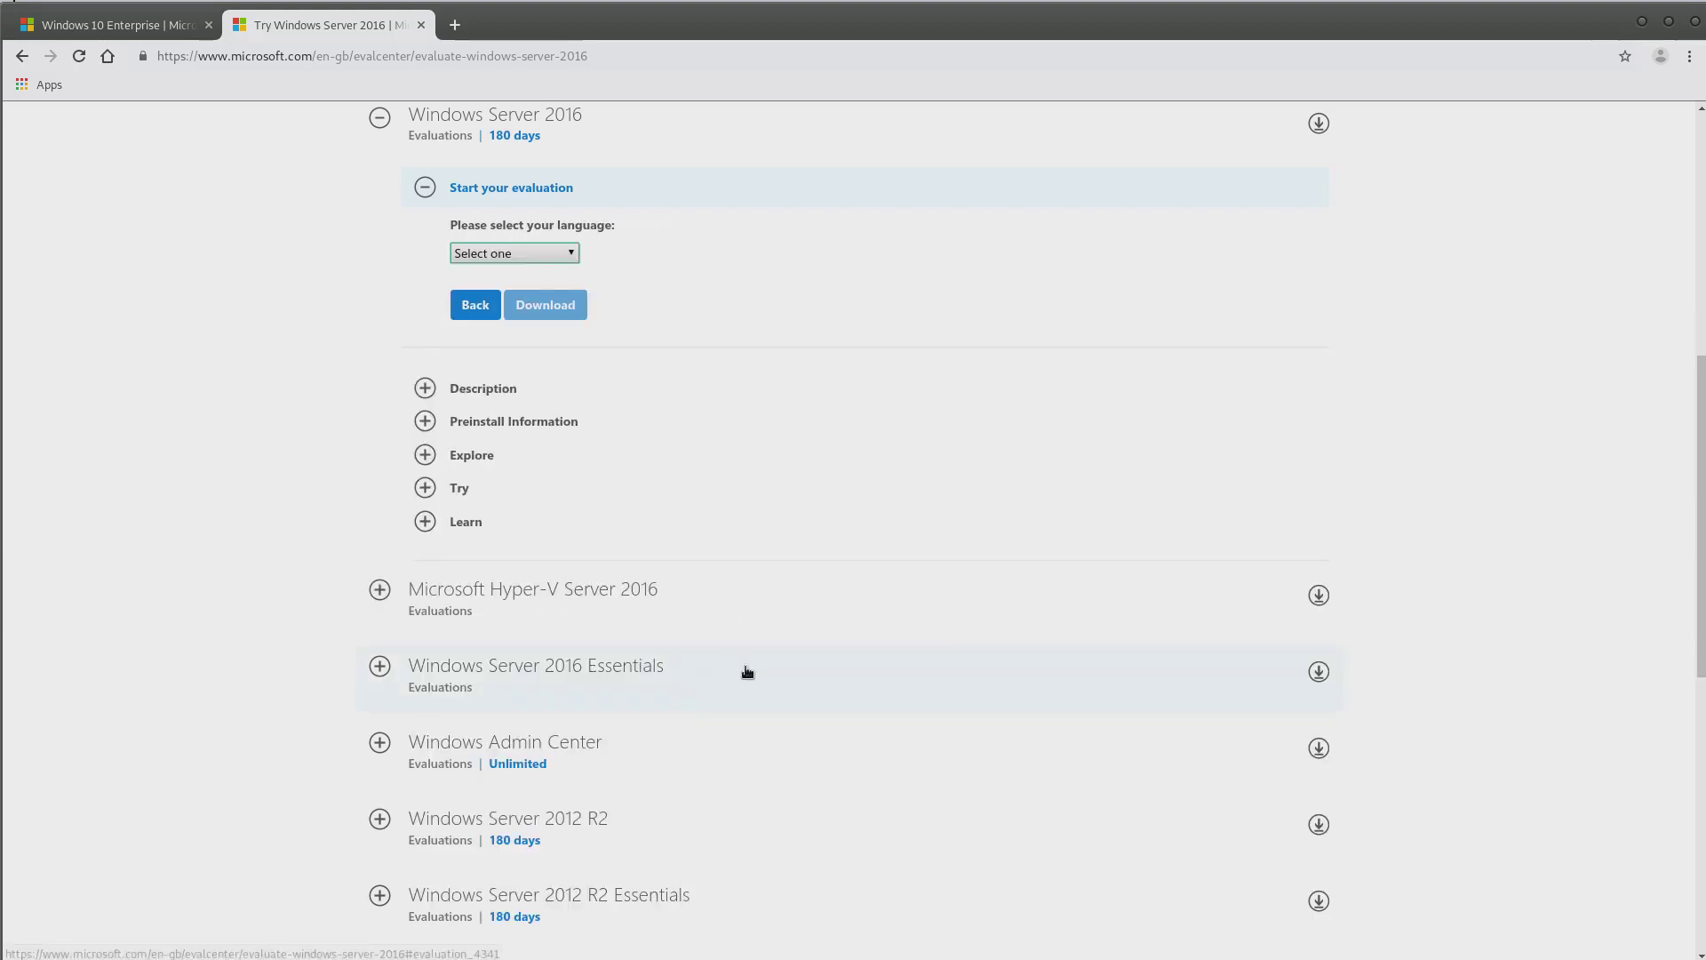
Choose English as the Windows Server 2016 download language
click(546, 253)
click(527, 305)
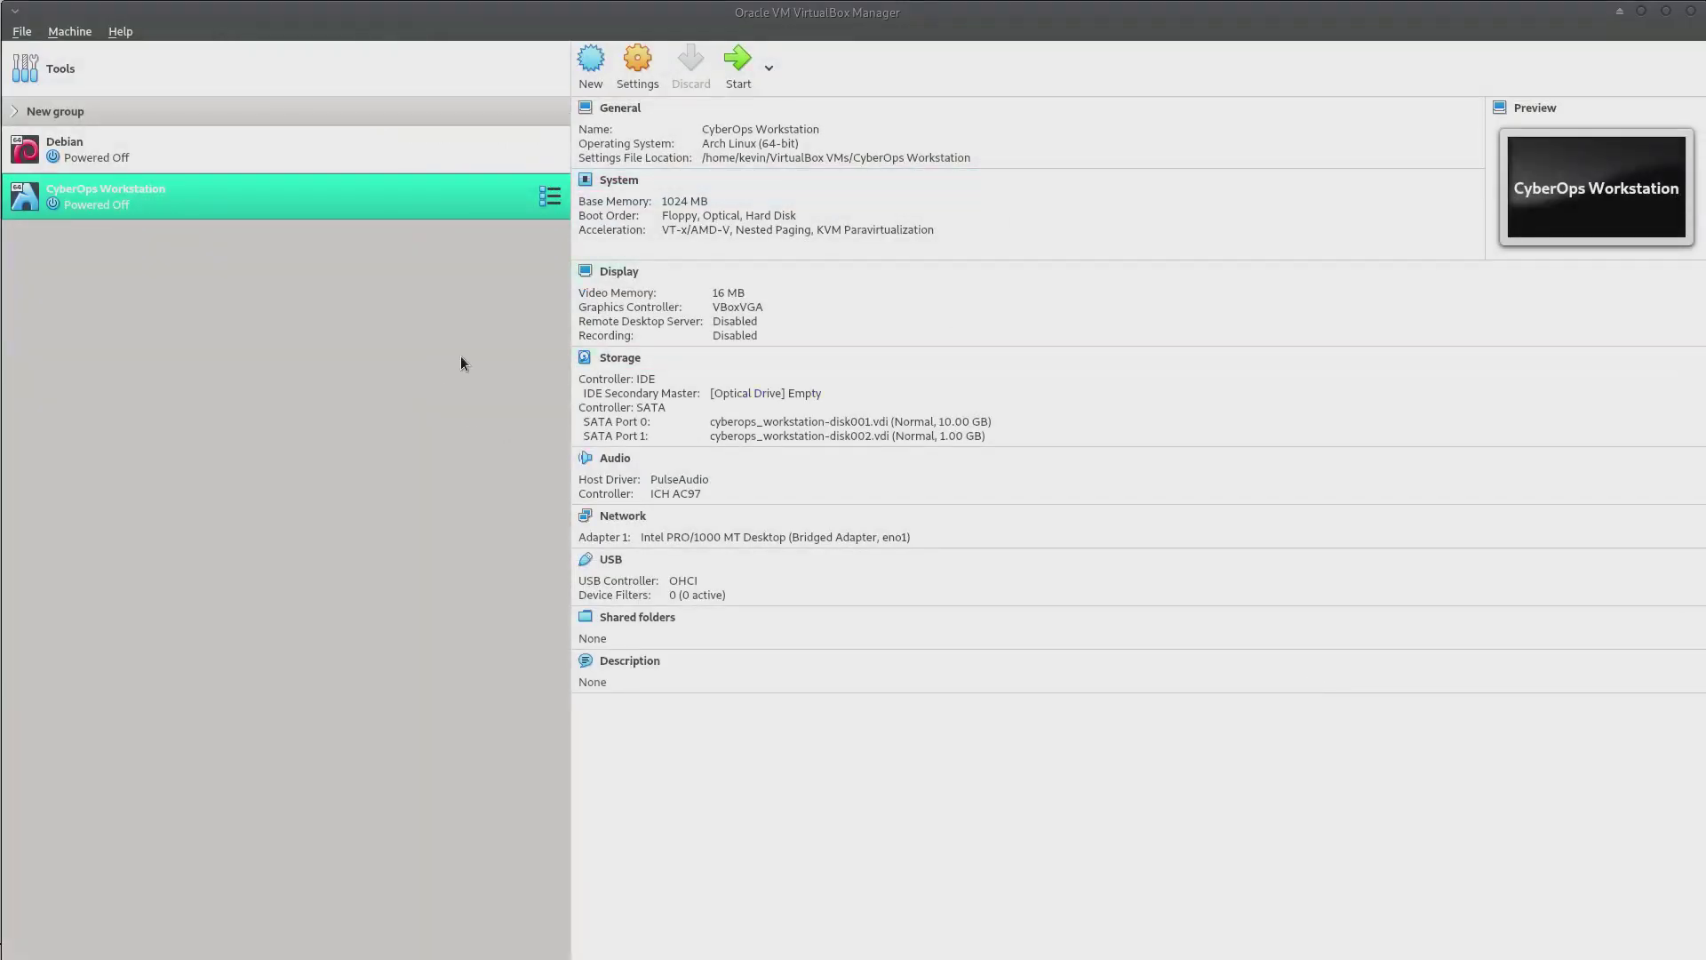
Create VM Win10A with 2048 MB memory and a 50 GB dynamically allocated VDI disk
click(594, 71)
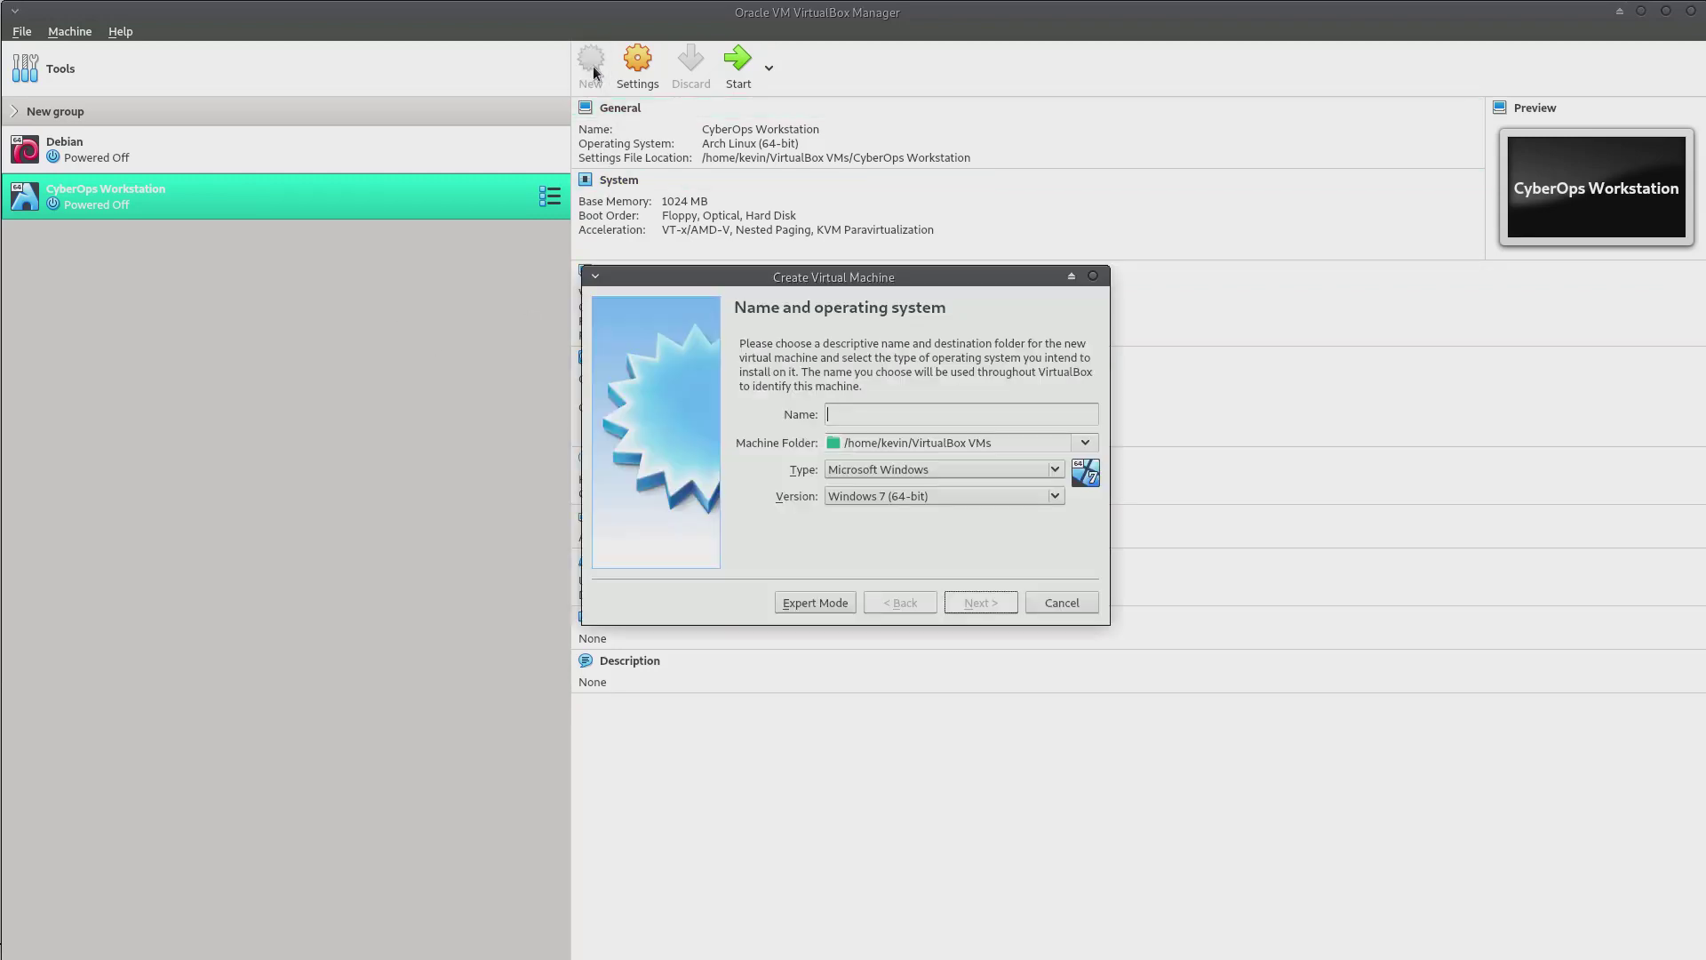
text(Win10A)
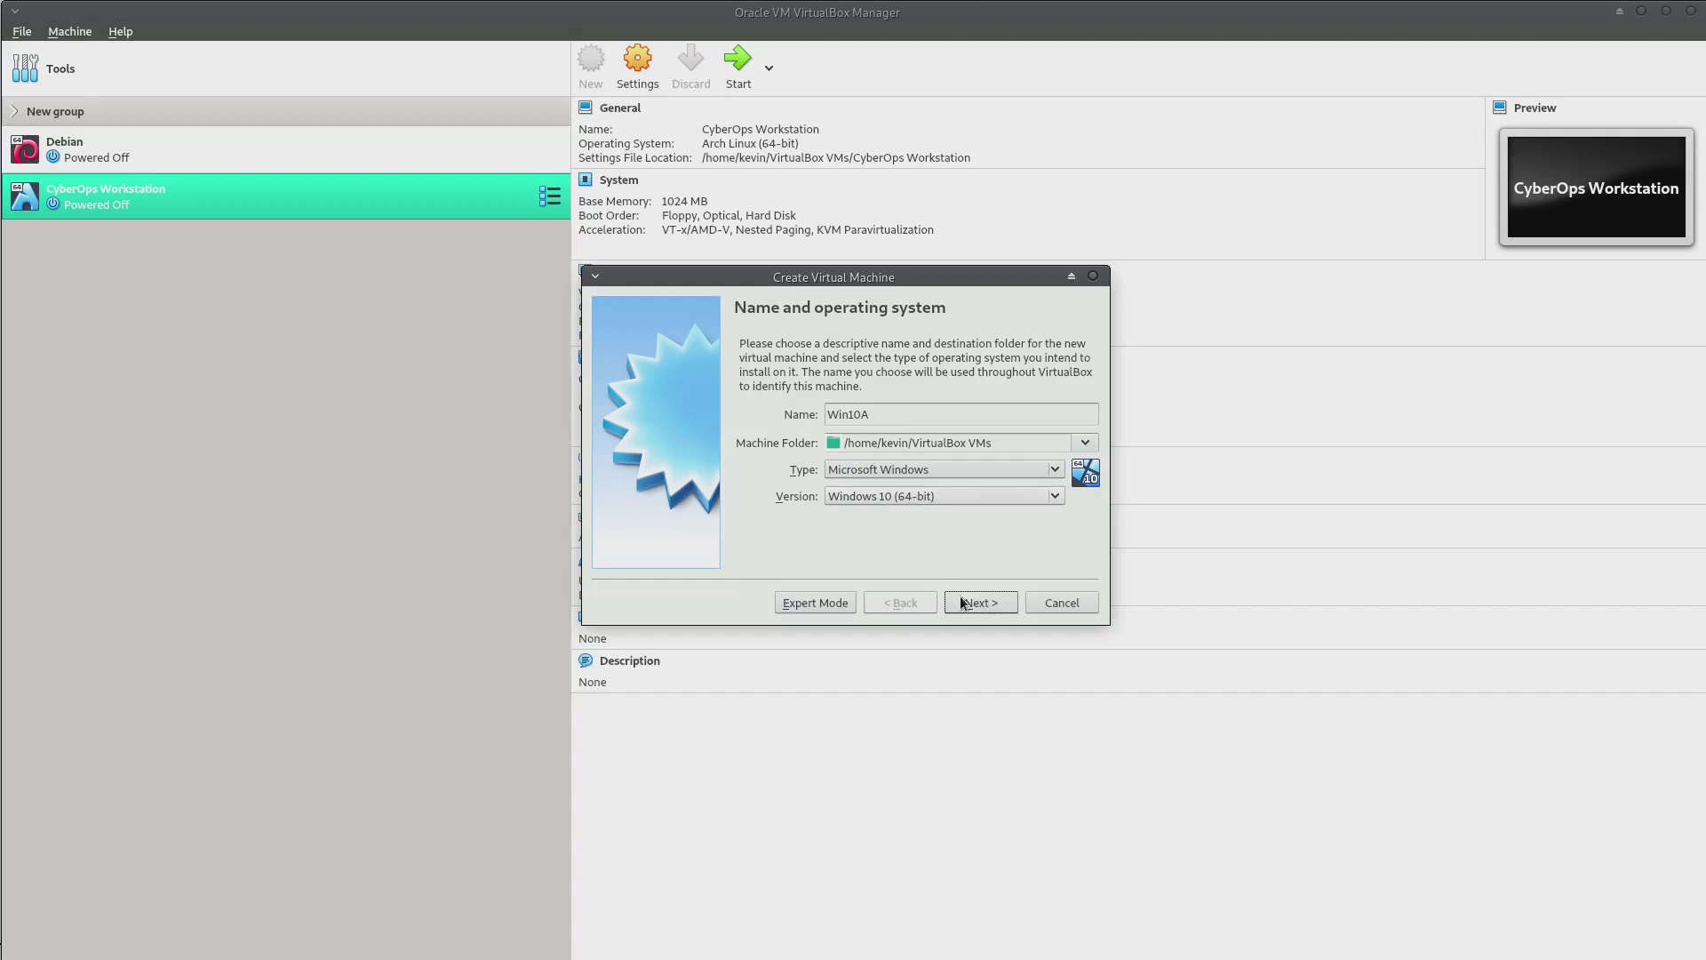
click(986, 608)
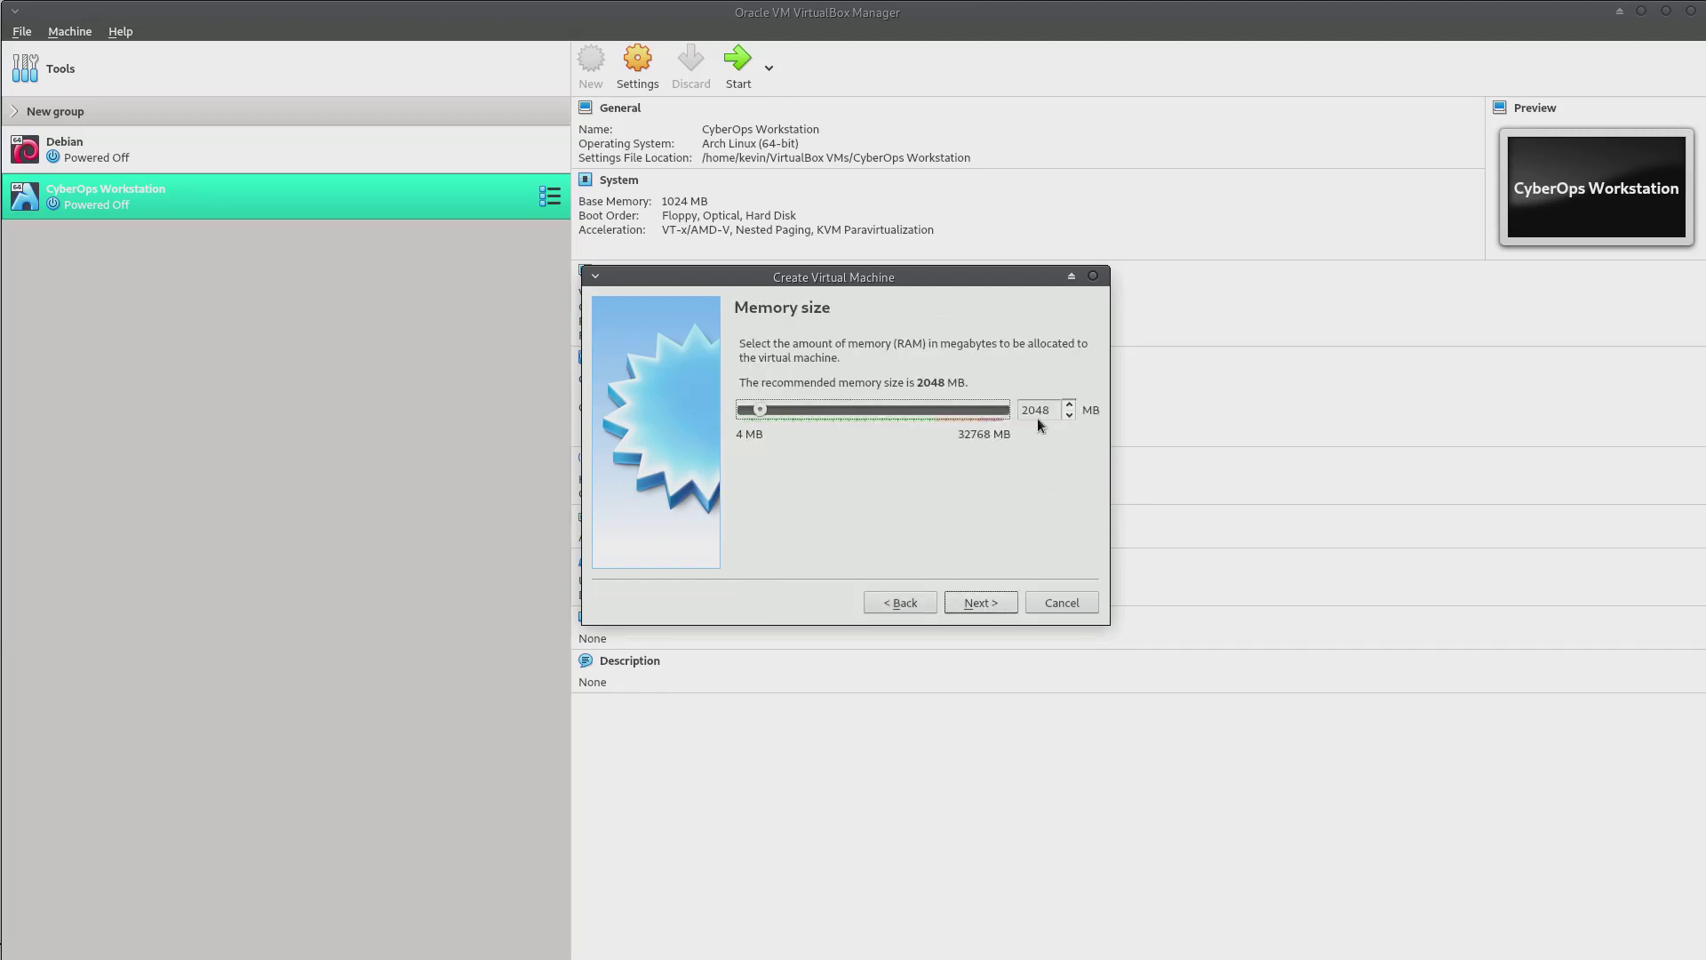
click(974, 610)
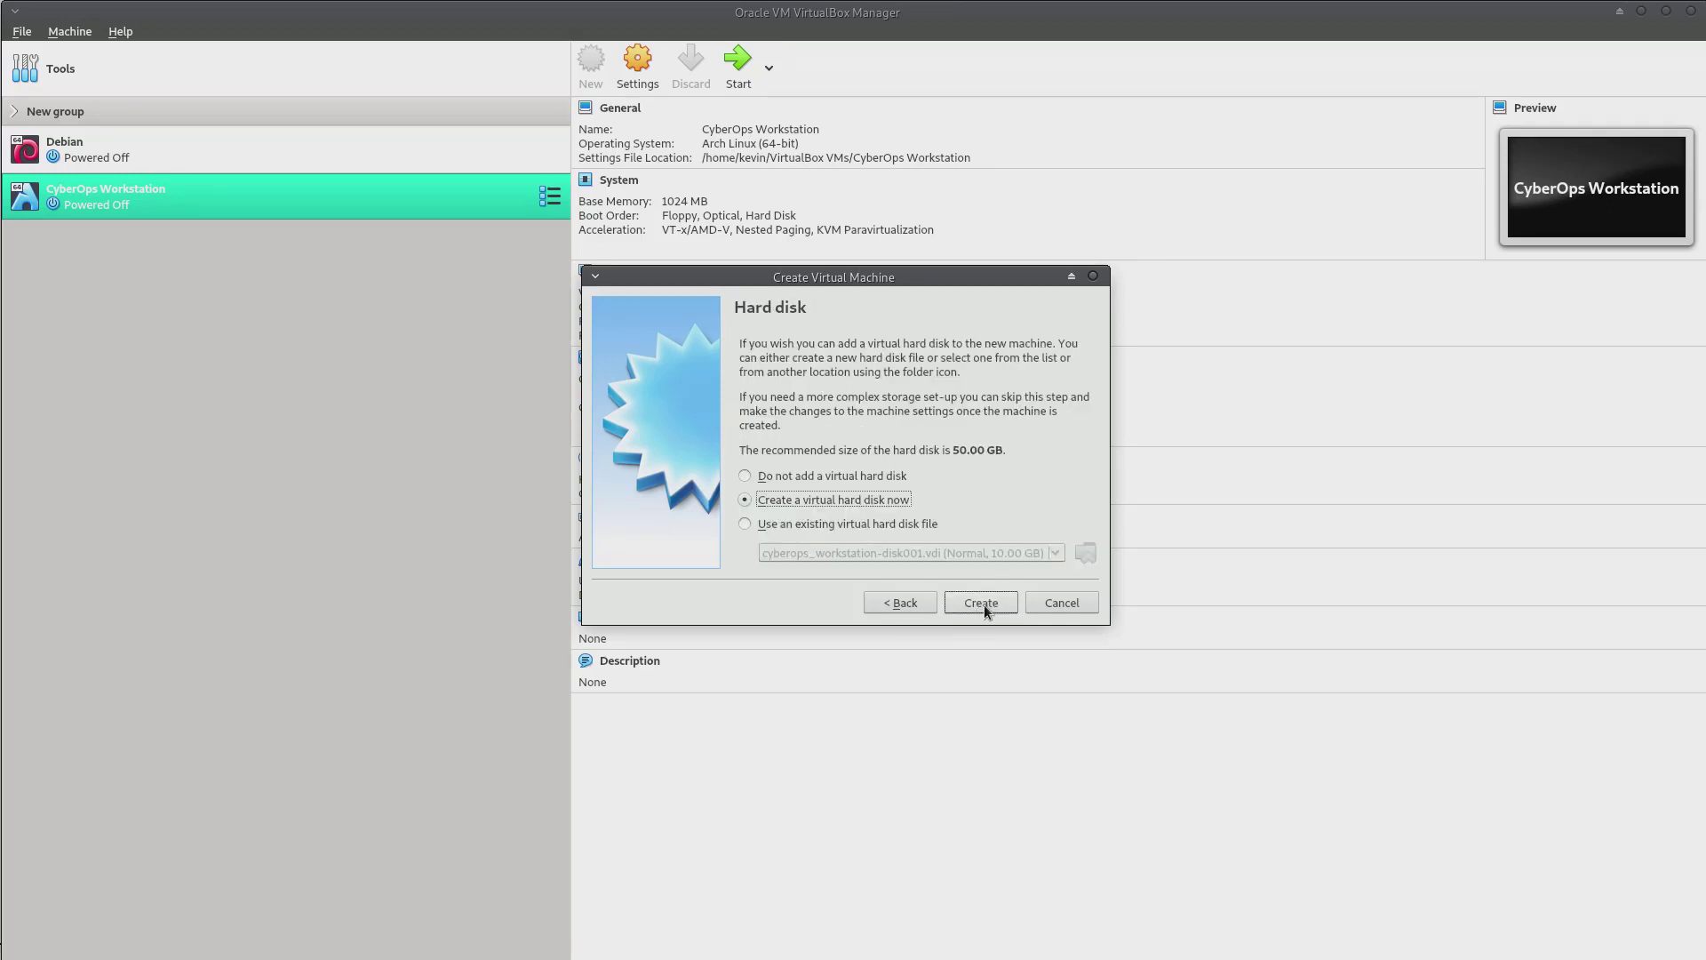
click(982, 603)
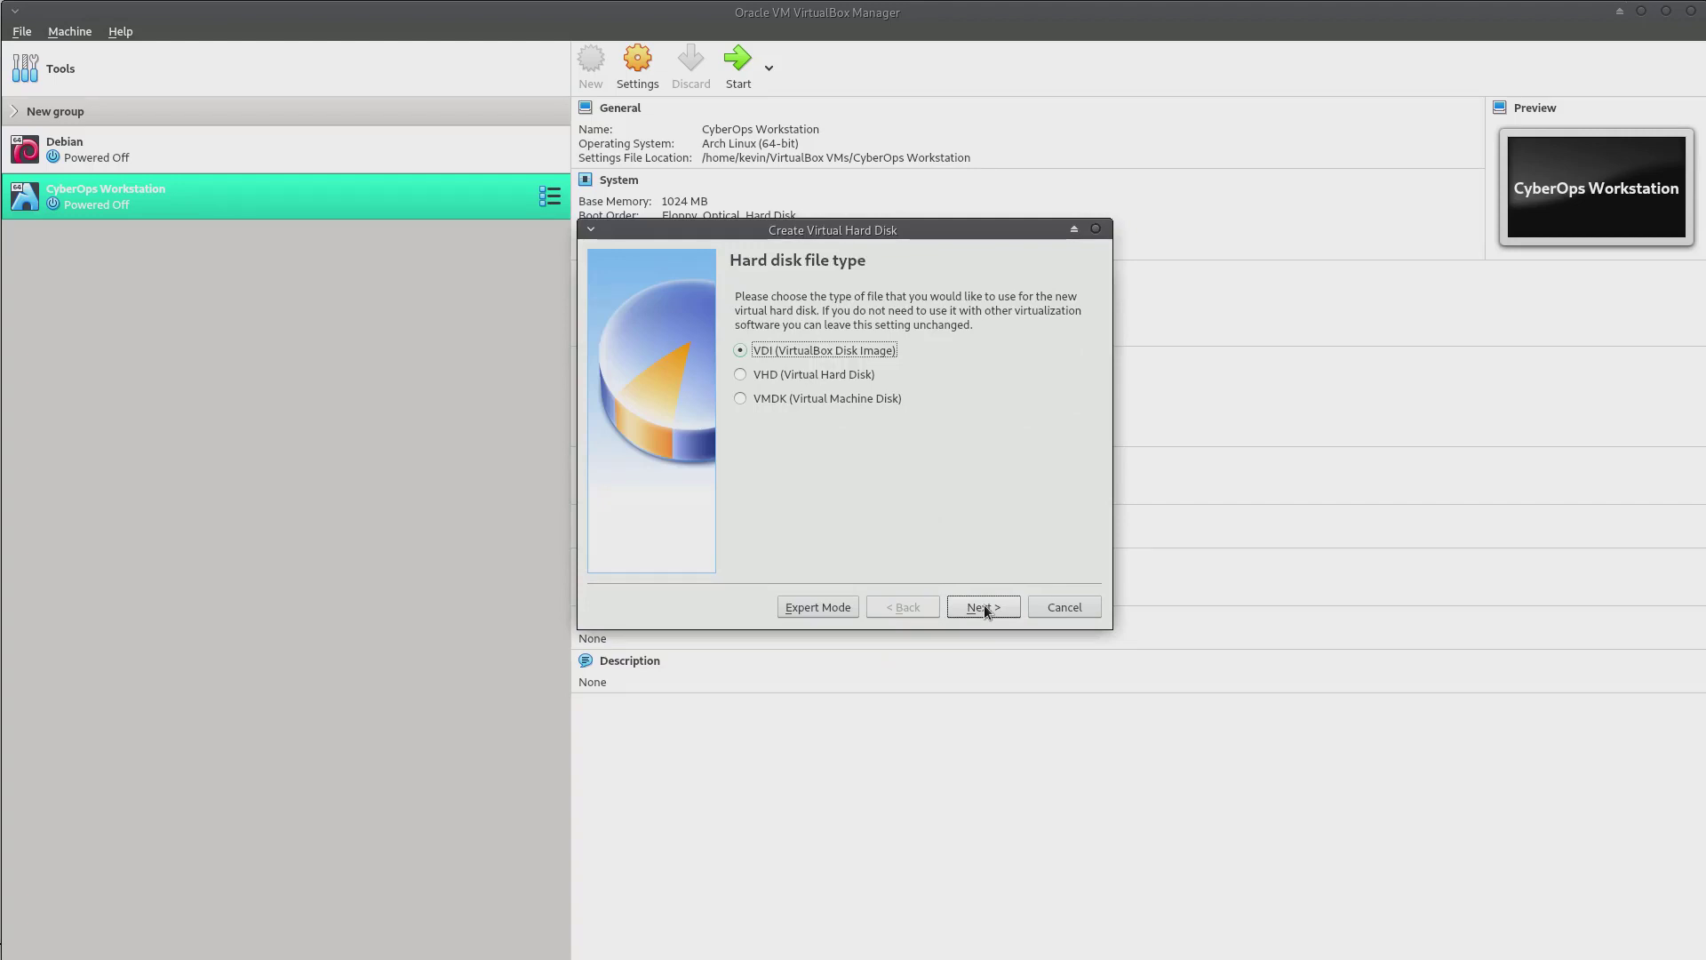
click(984, 612)
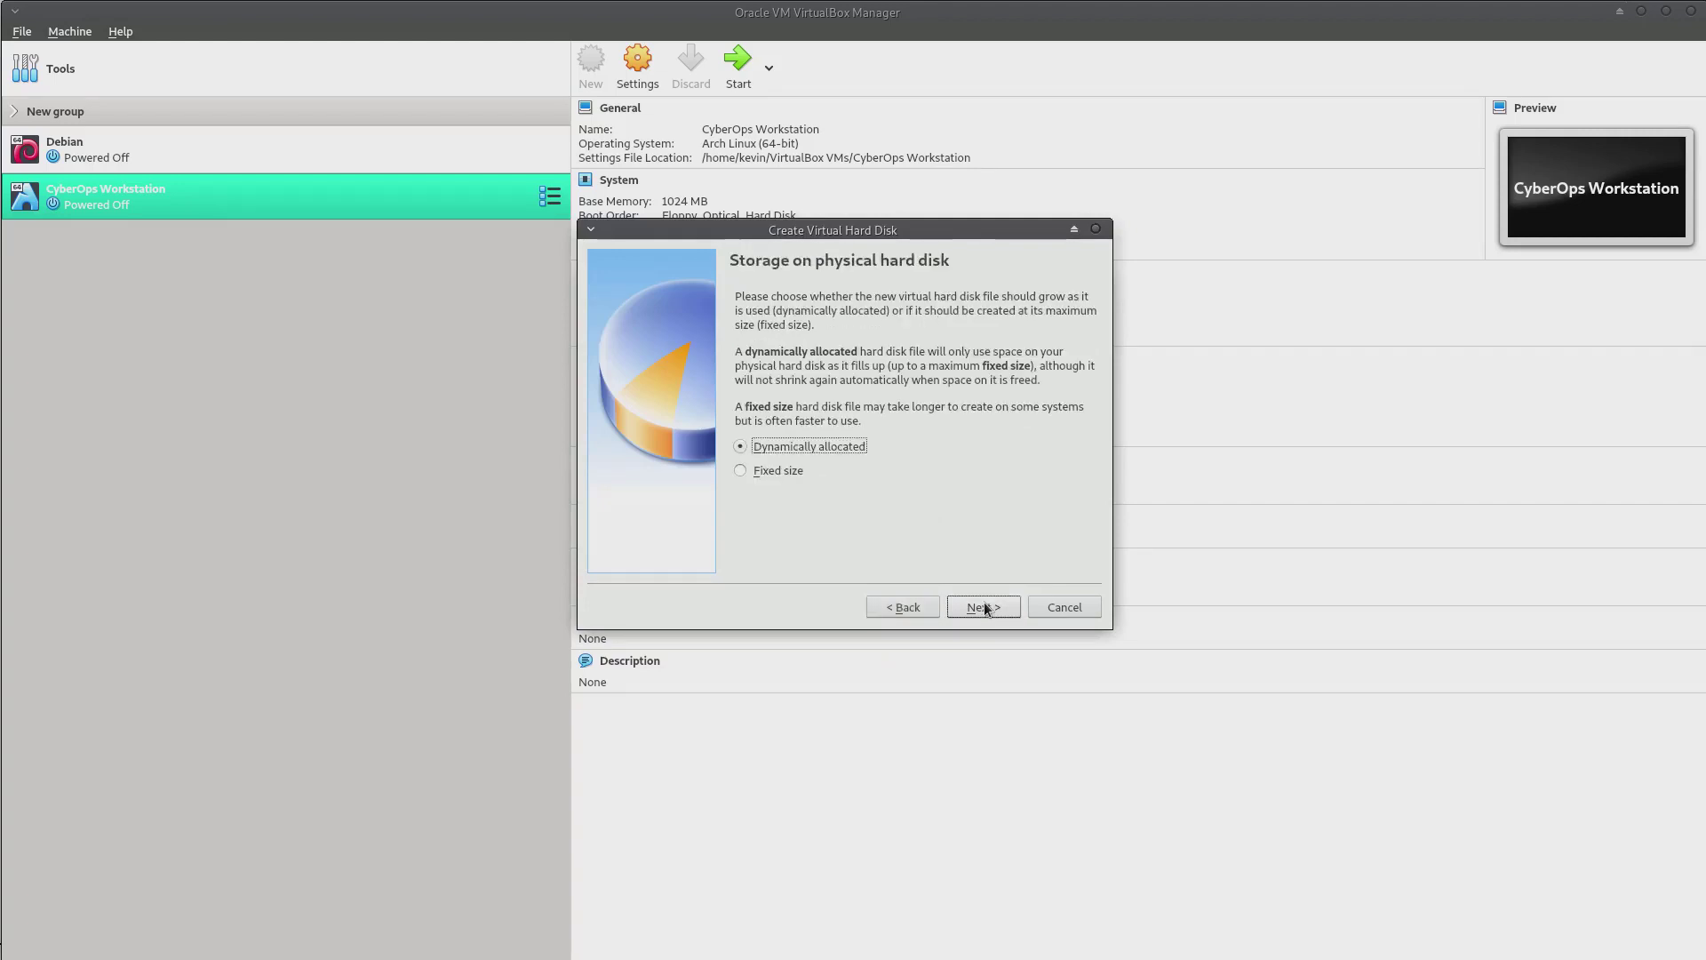
click(984, 610)
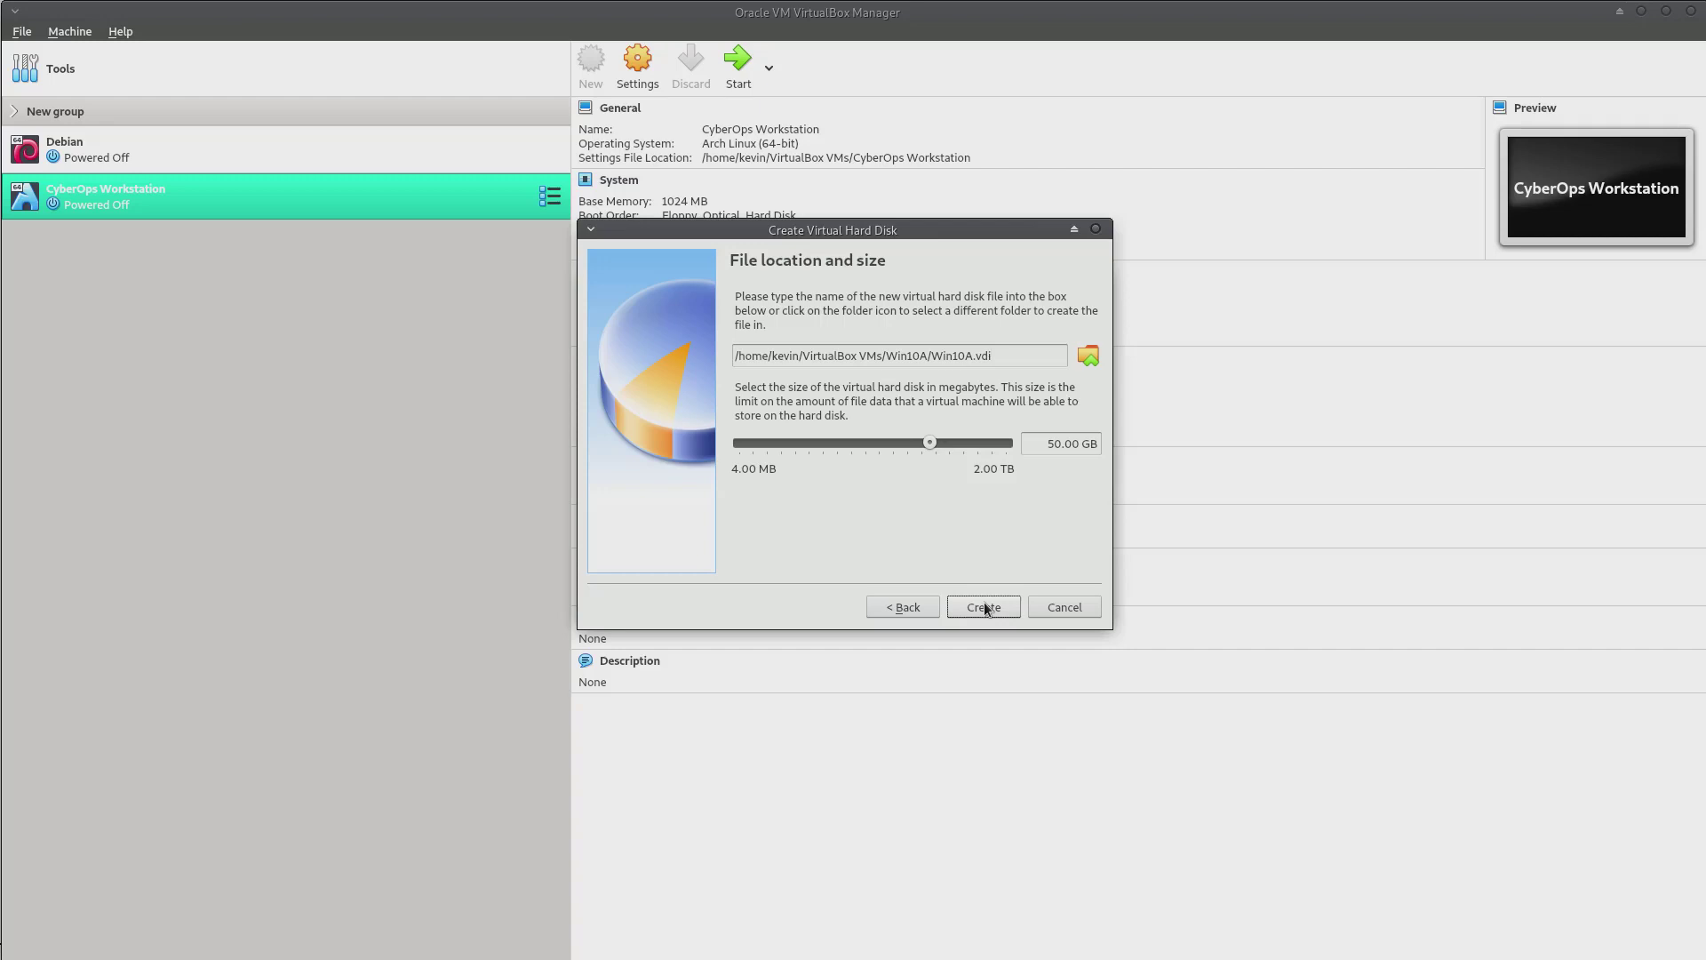
click(984, 604)
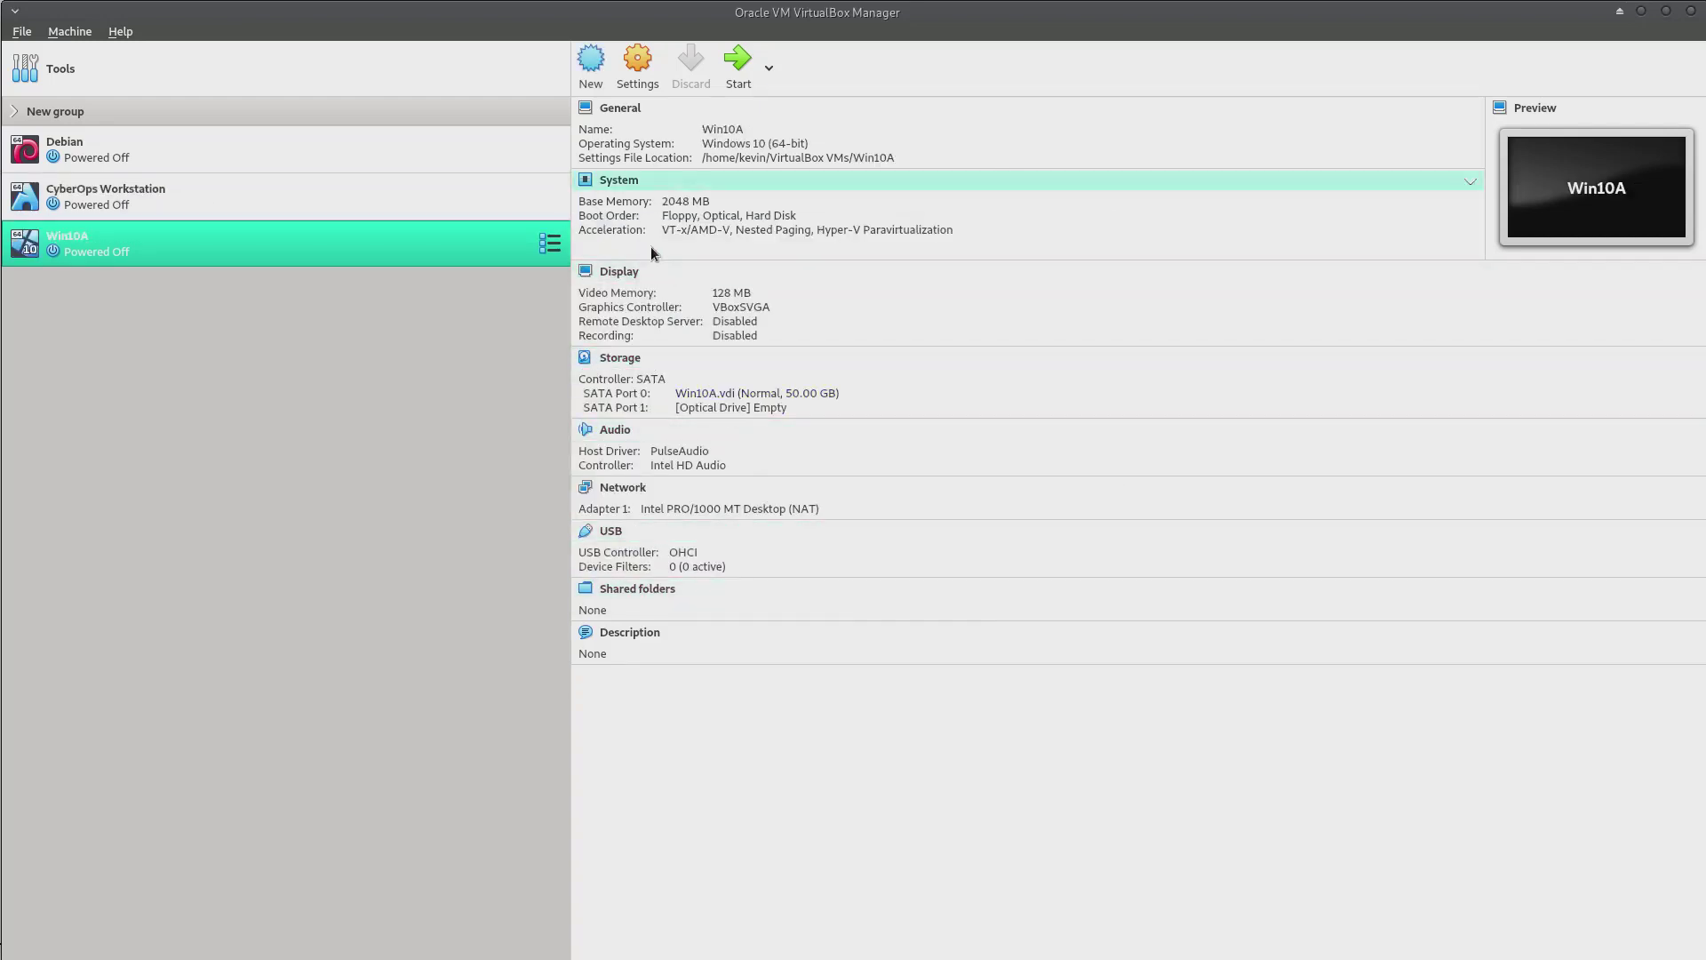
Remove Floppy from Win10A's boot order and move it to the bottom
click(620, 180)
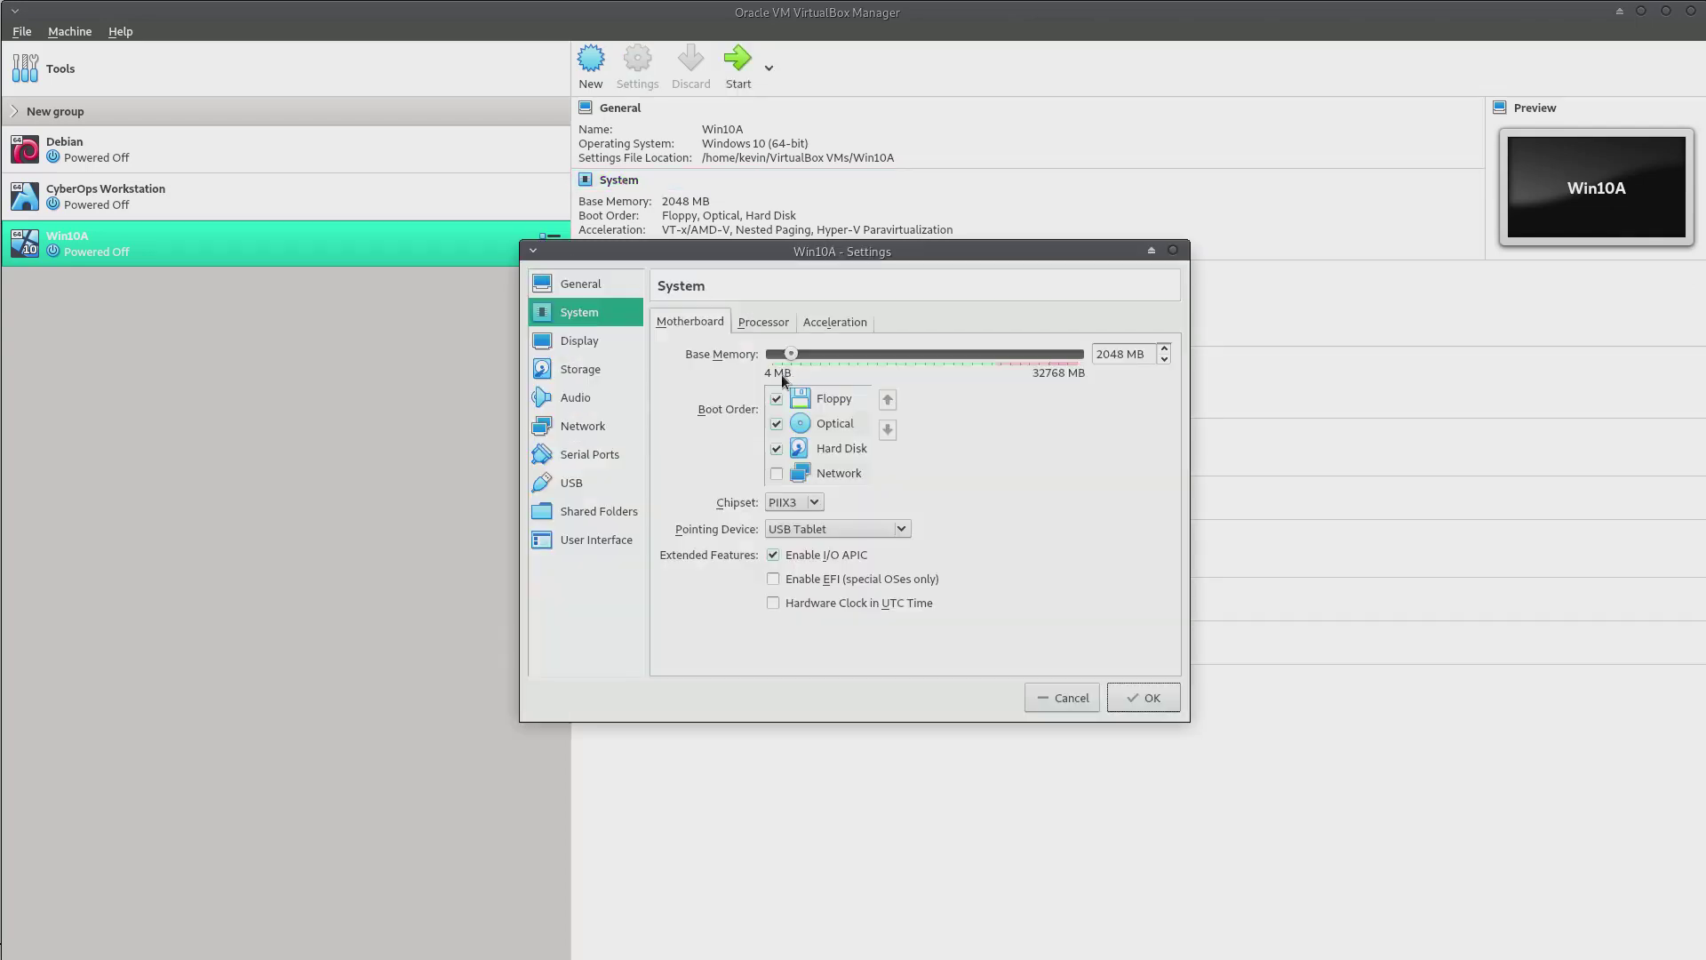
click(780, 401)
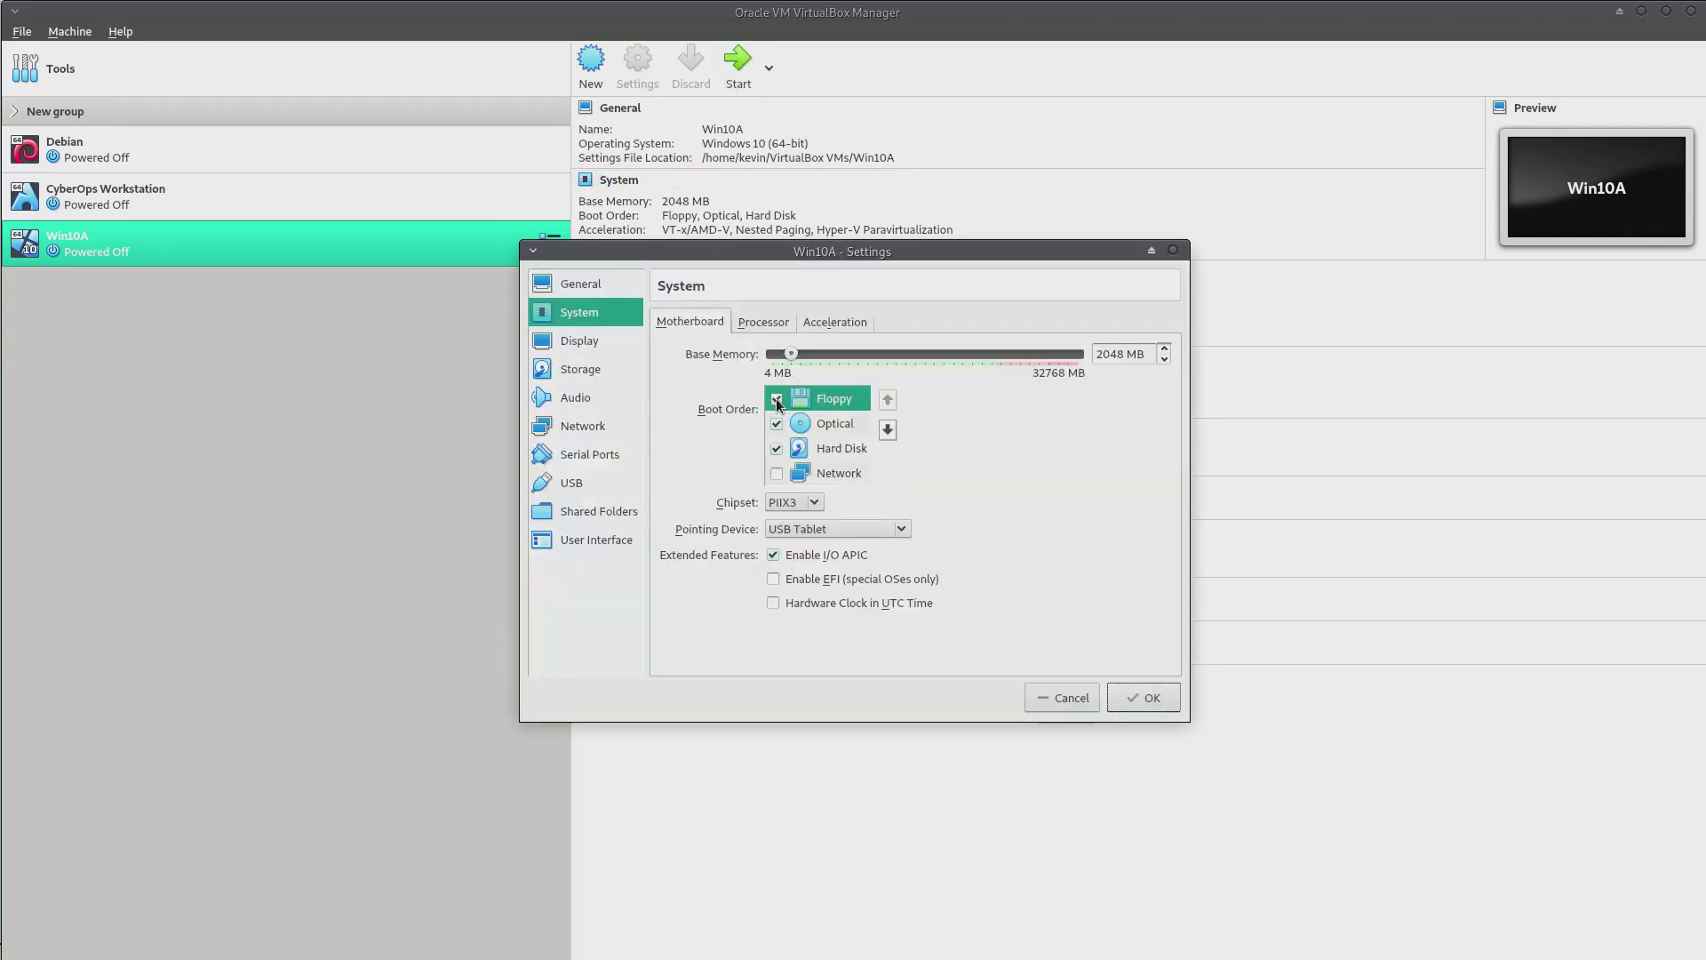
click(887, 433)
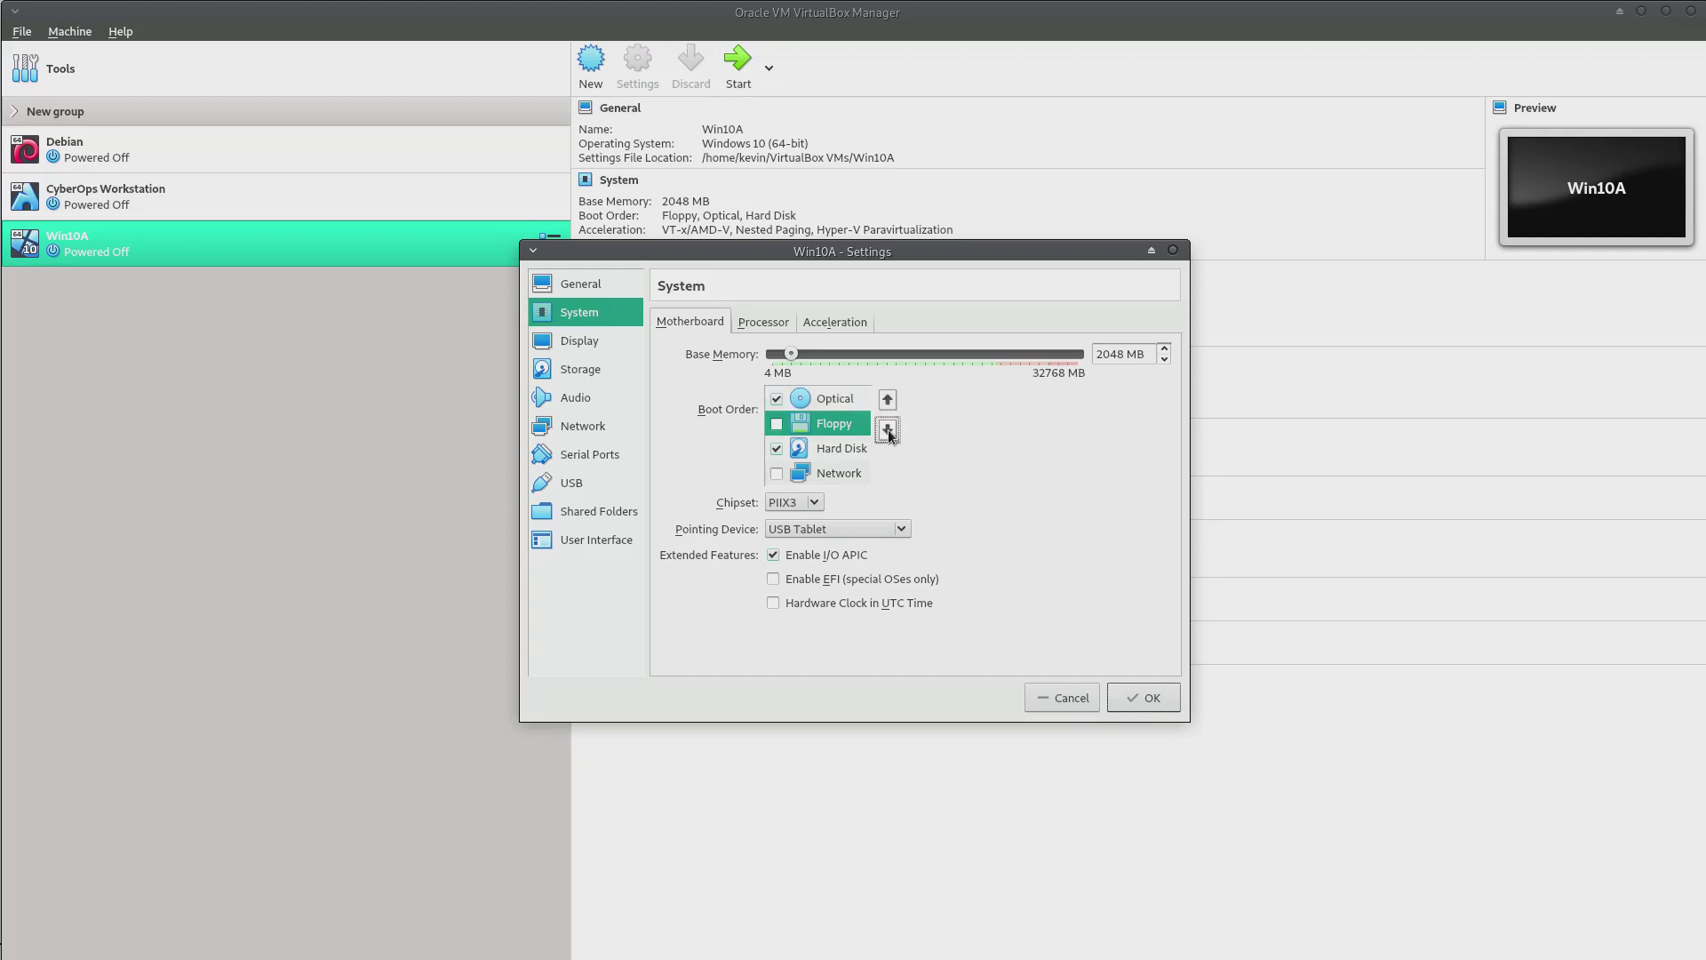
click(887, 432)
click(888, 431)
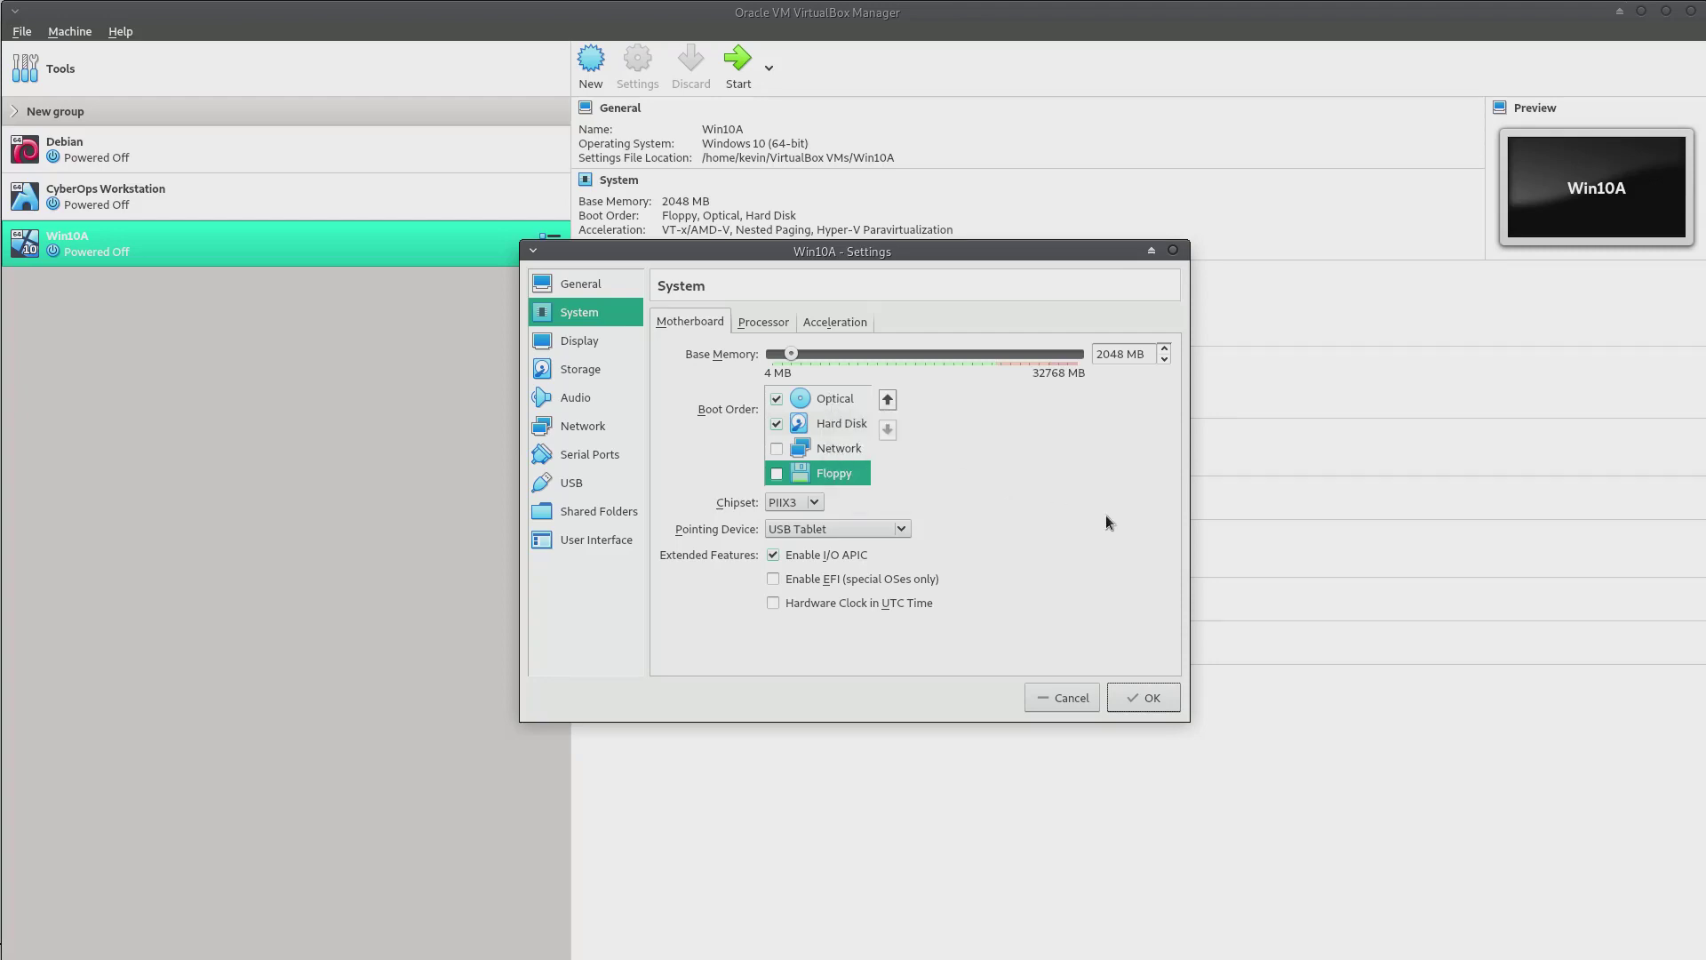
Attach Win10A's network adapter as Bridged Adapter and save the settings
click(575, 427)
click(857, 378)
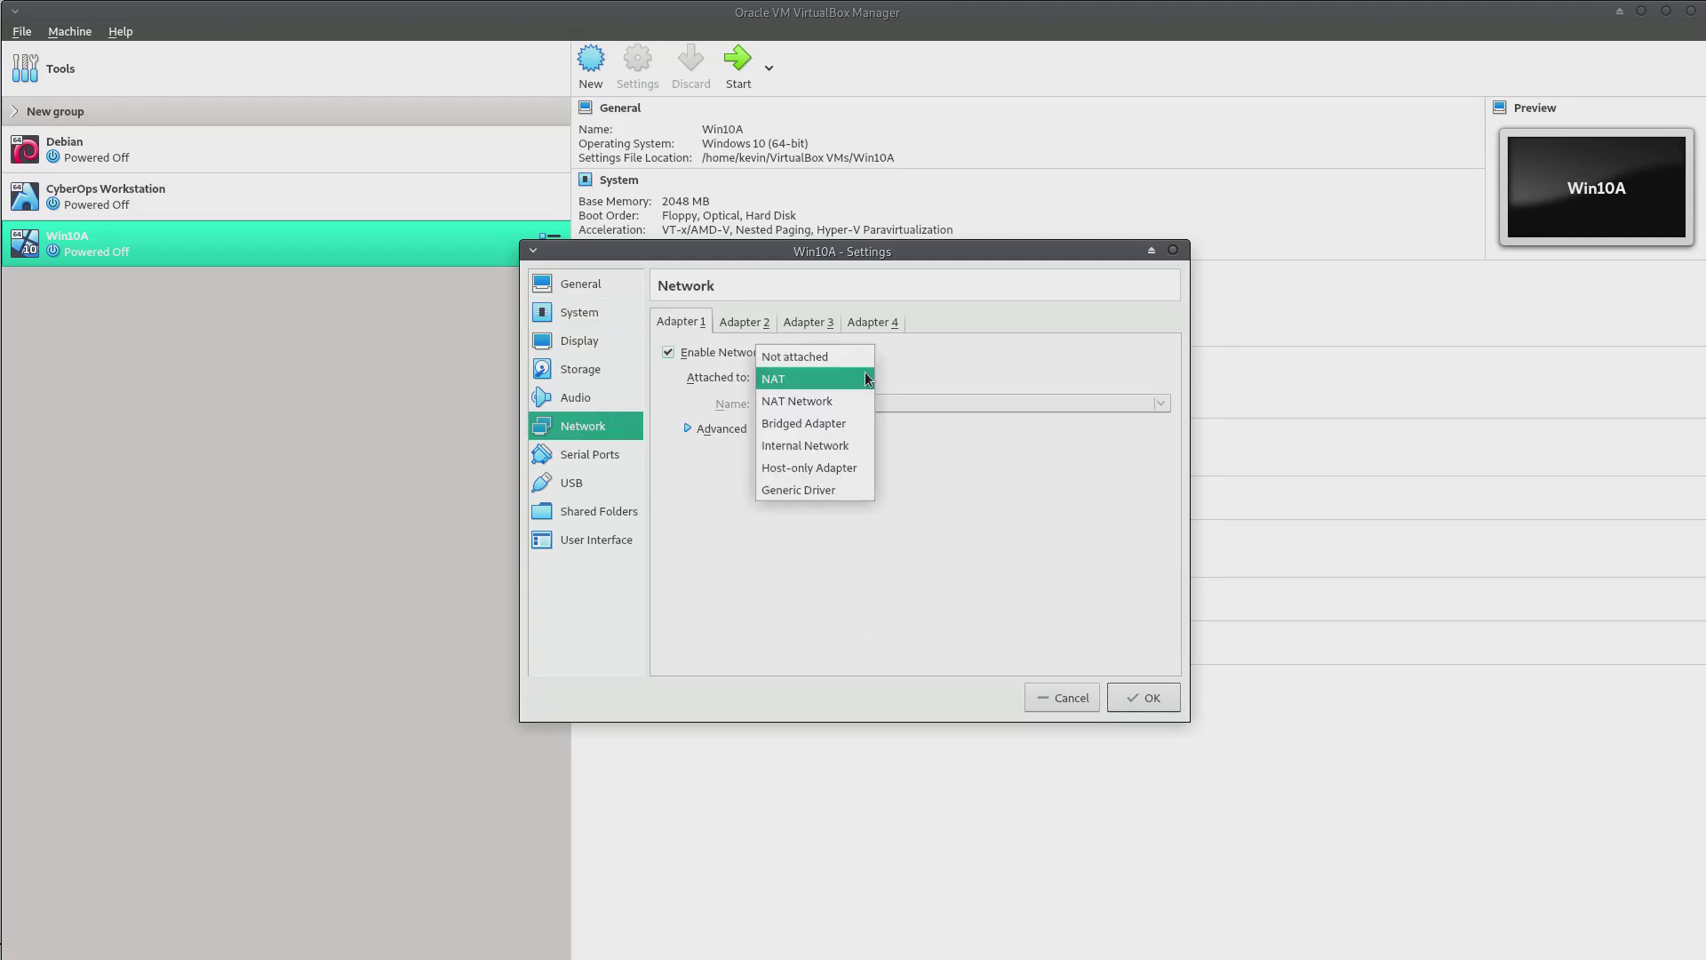
click(809, 423)
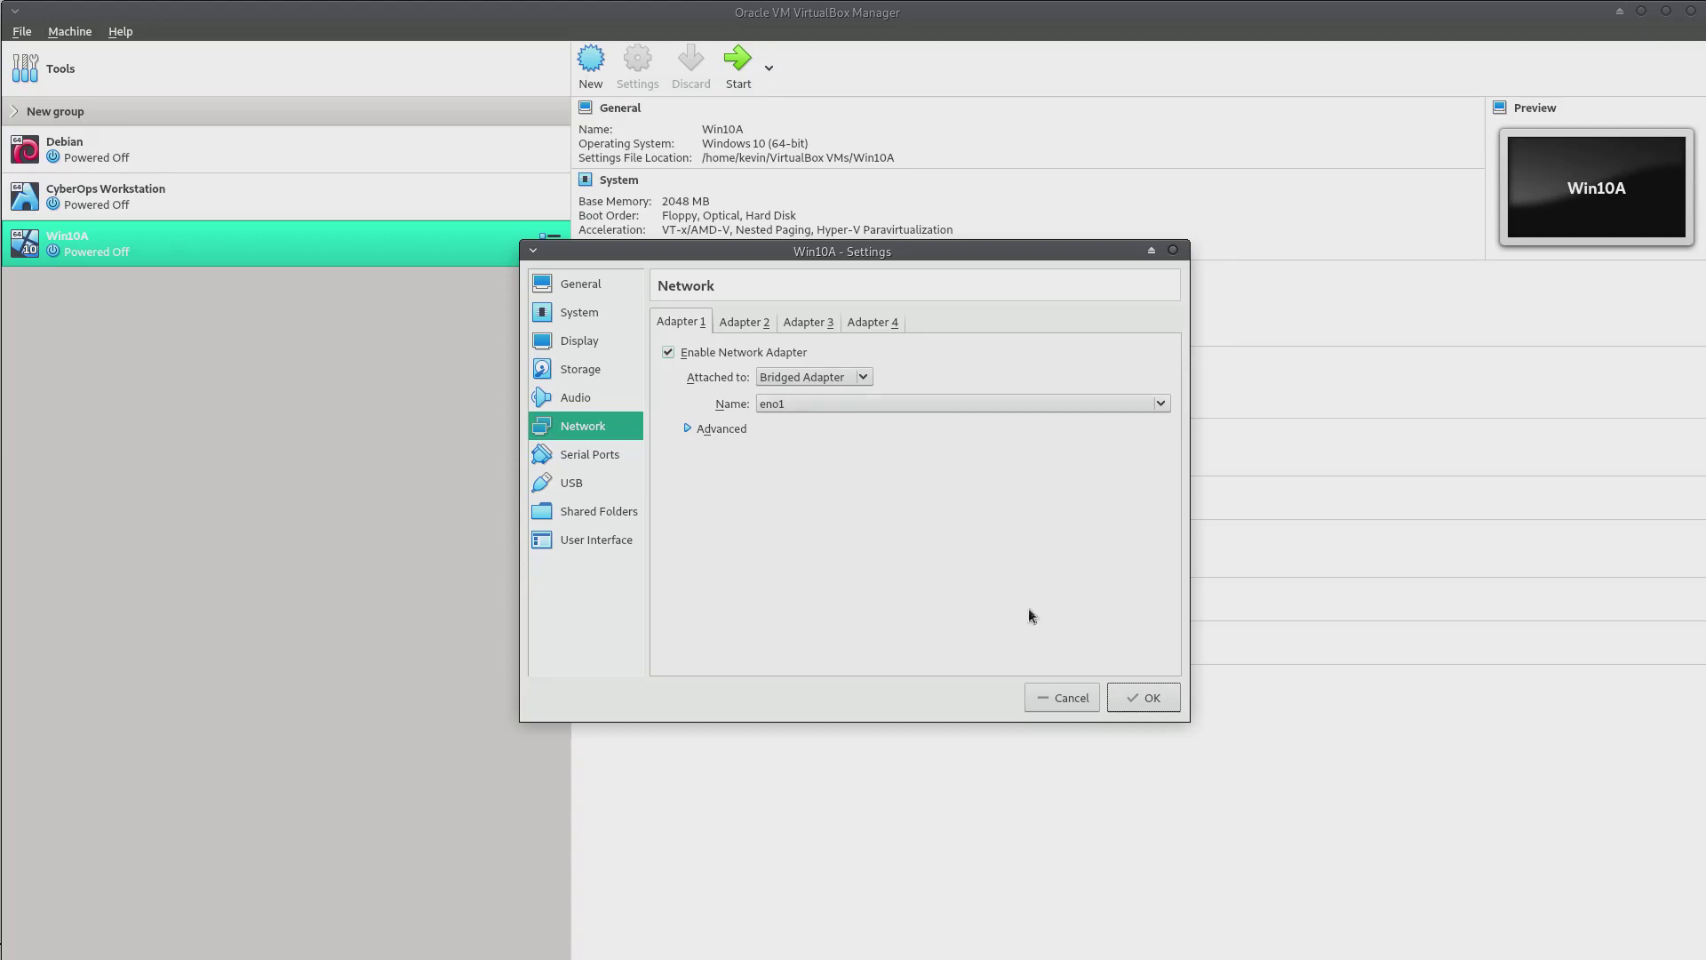
click(1140, 698)
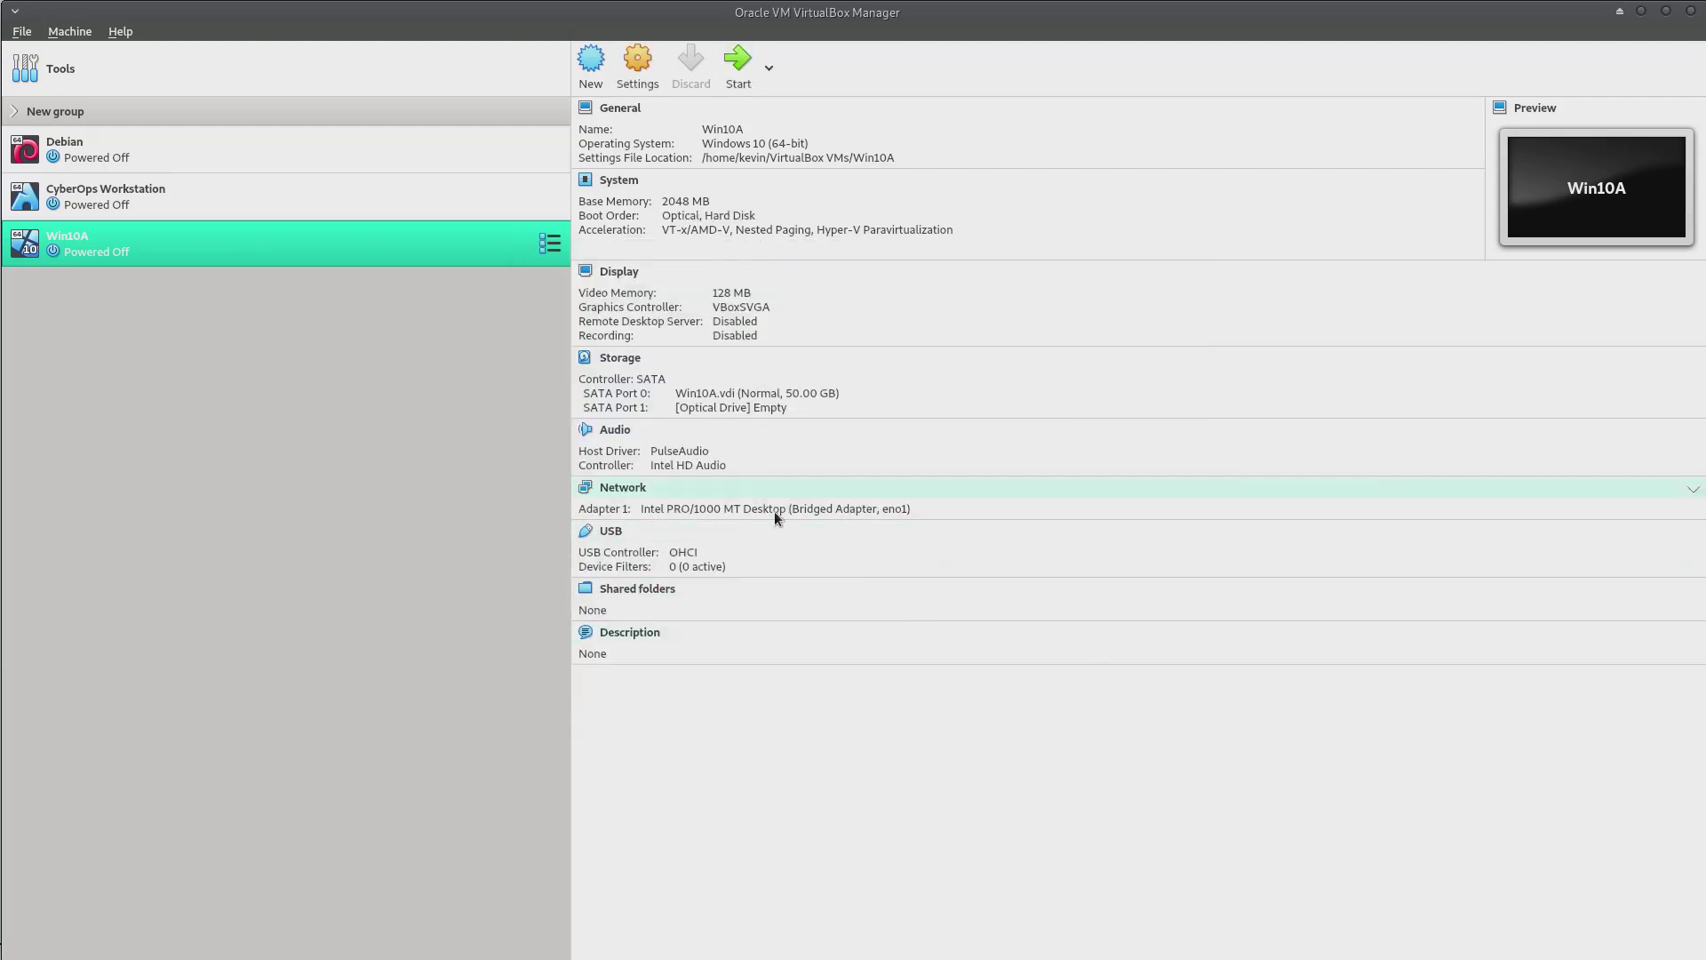
Put the Windows 10 18362 ISO into Win10A's empty SATA optical drive and save
click(624, 359)
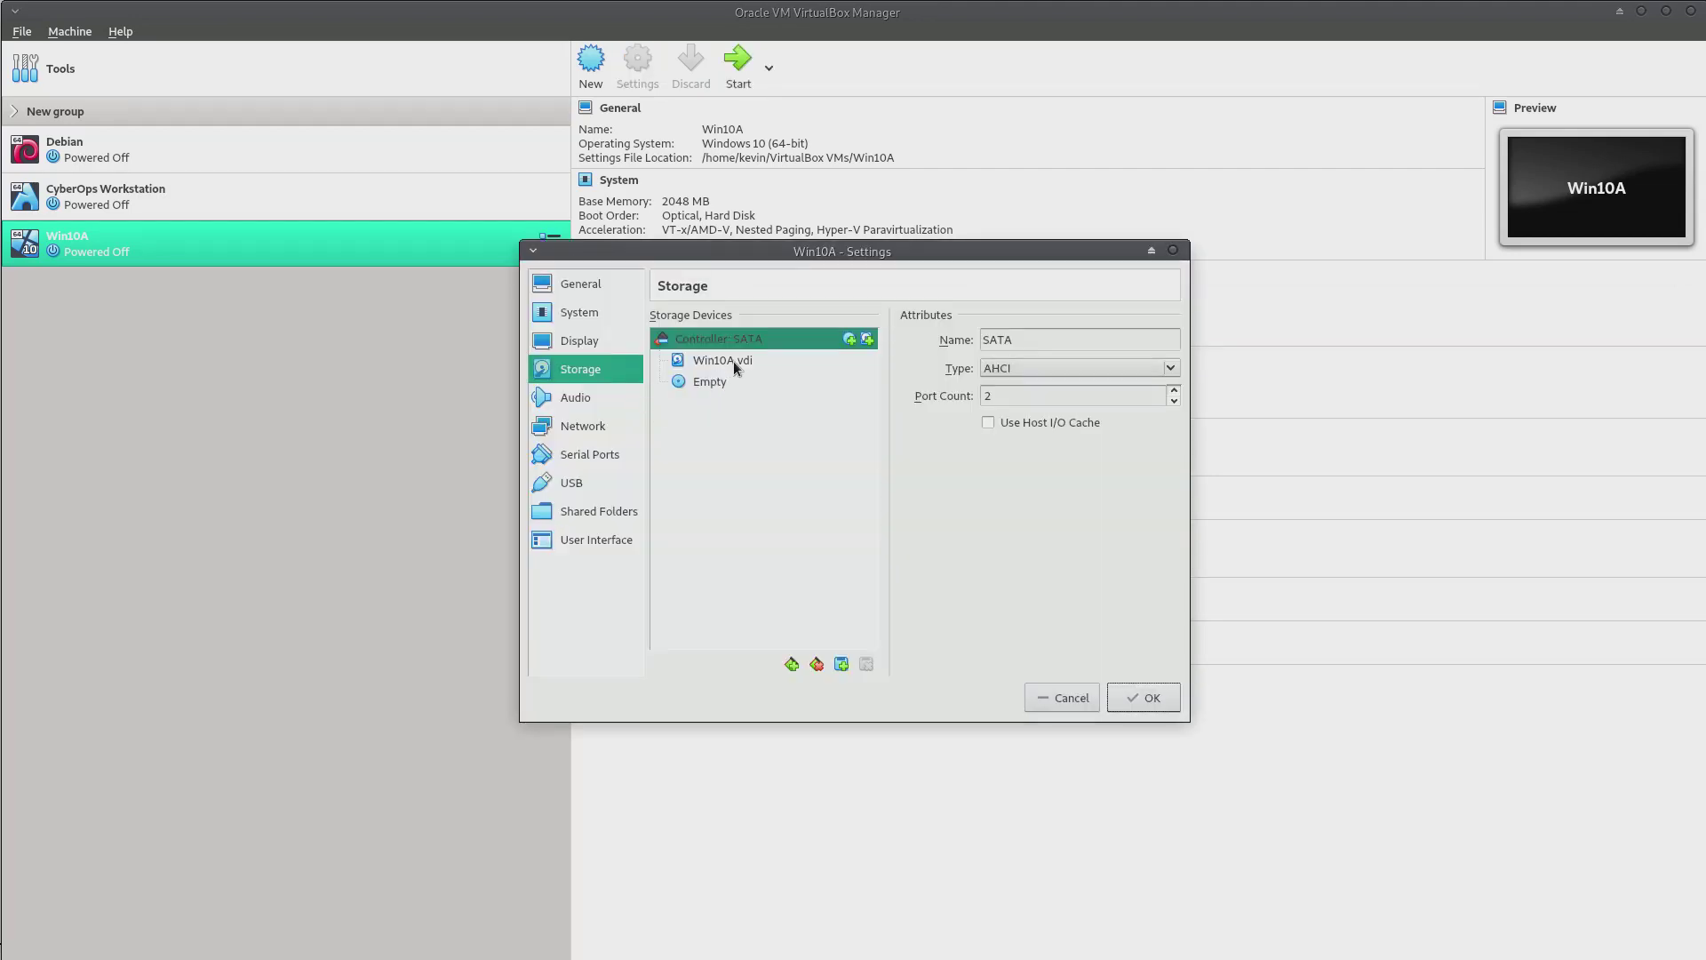
mouse_move(736, 368)
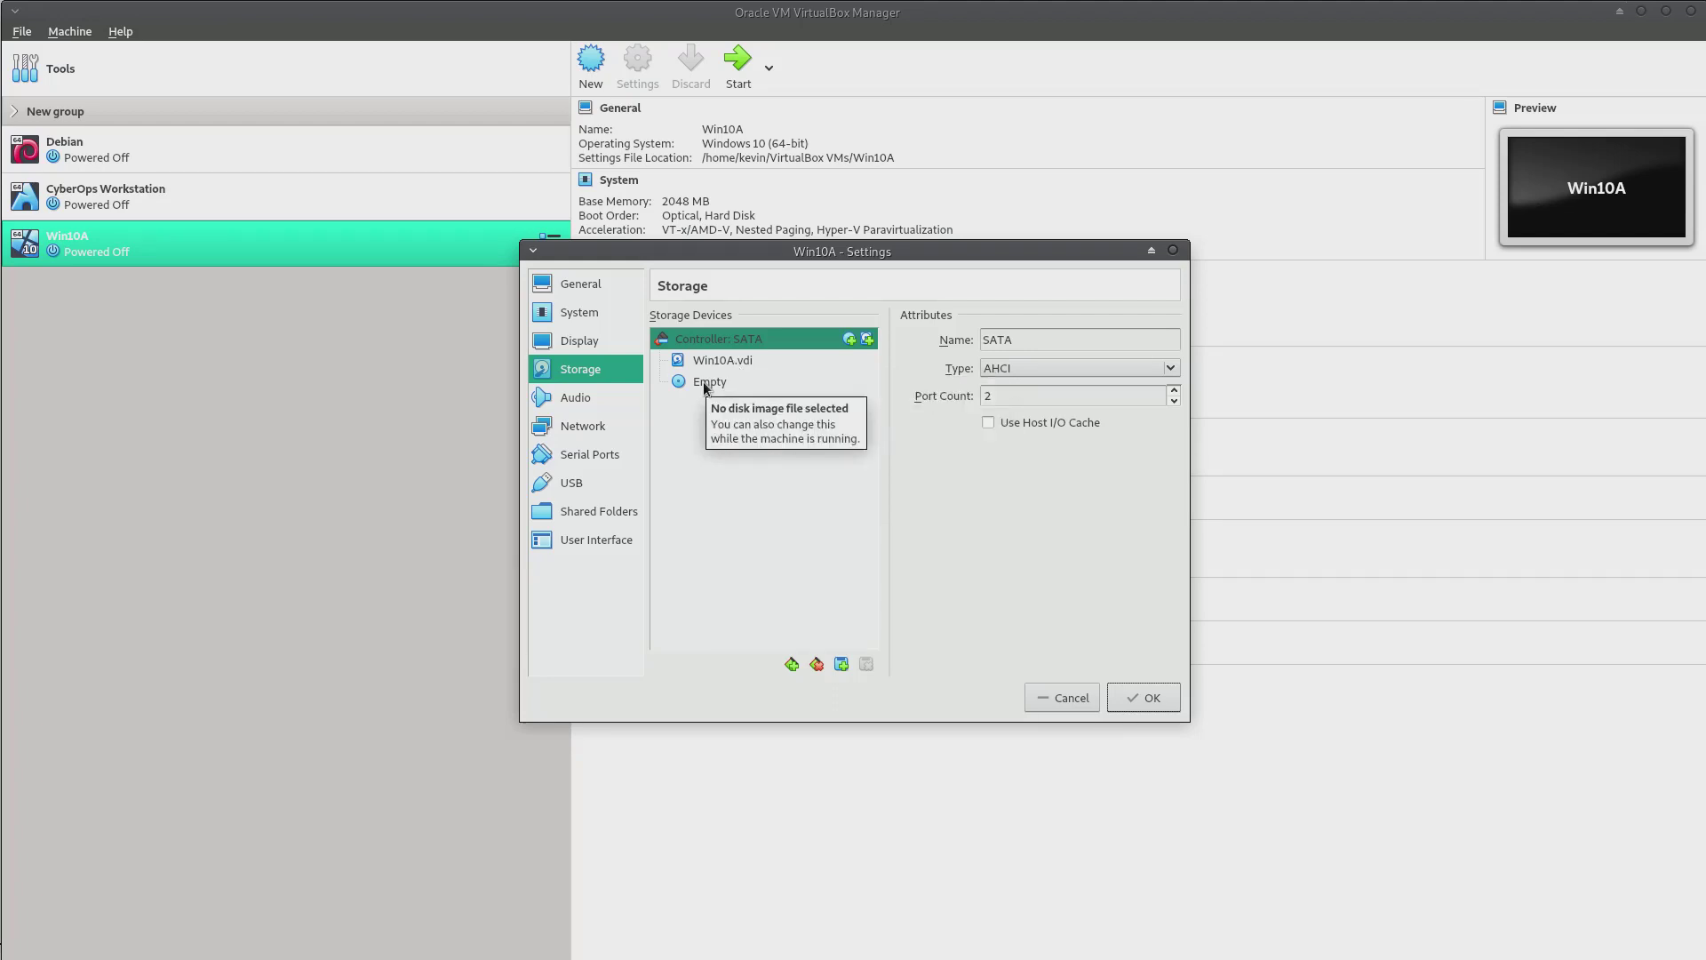
click(707, 386)
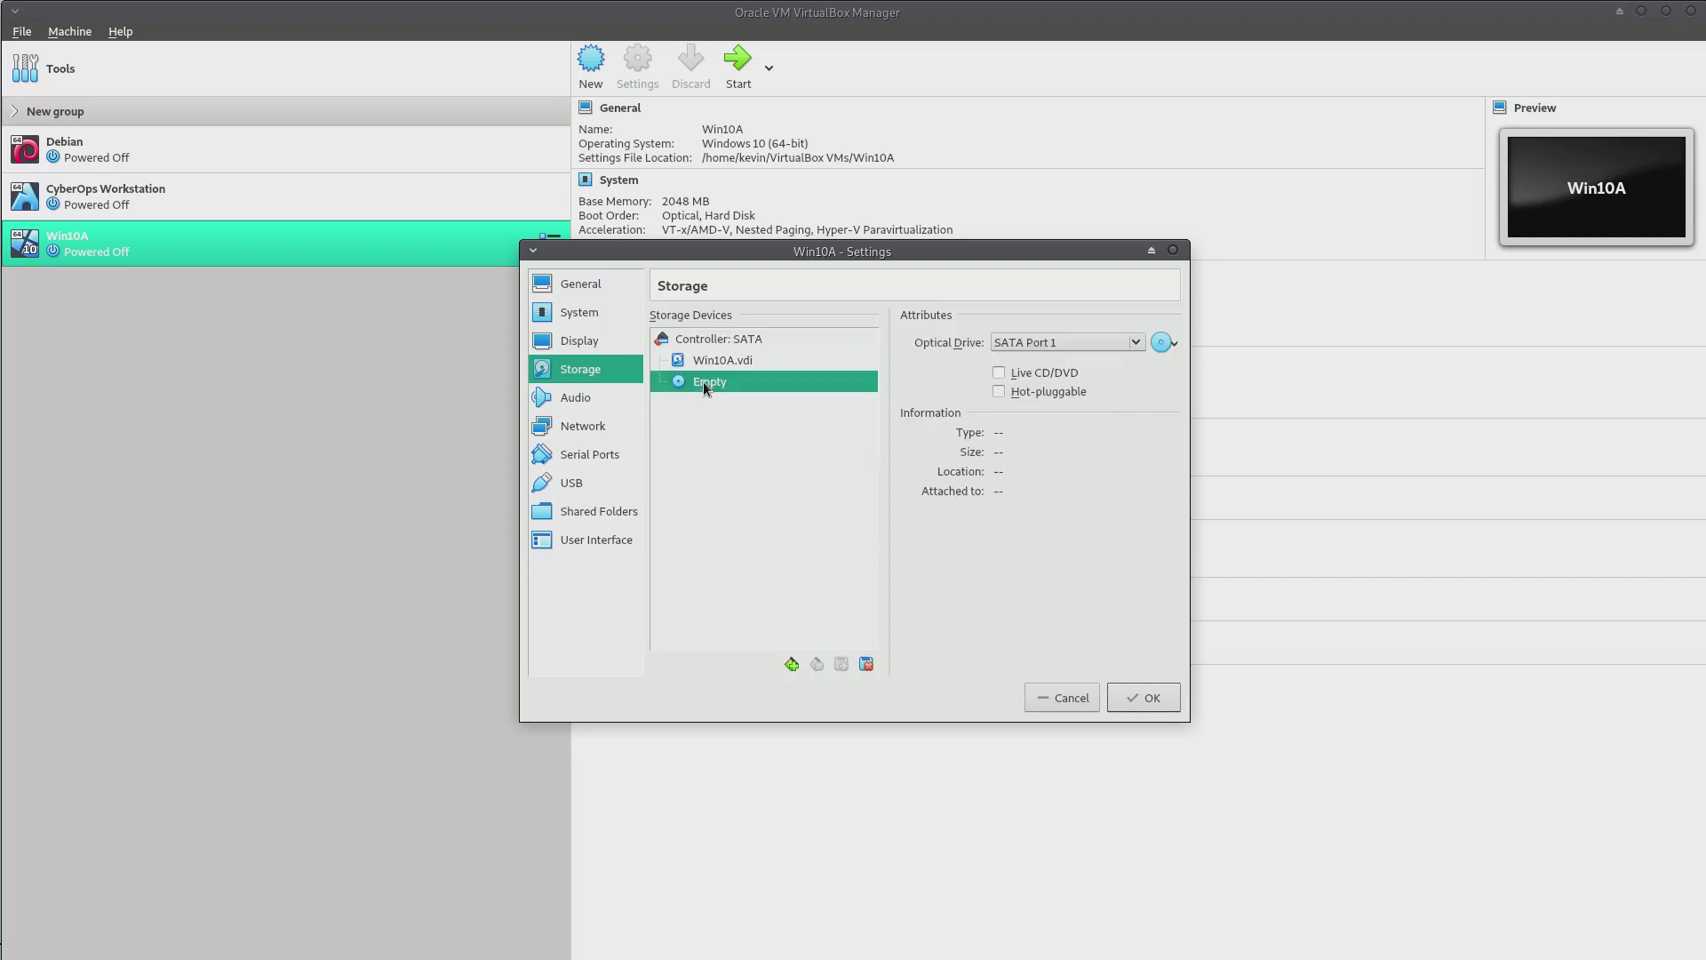
click(1173, 344)
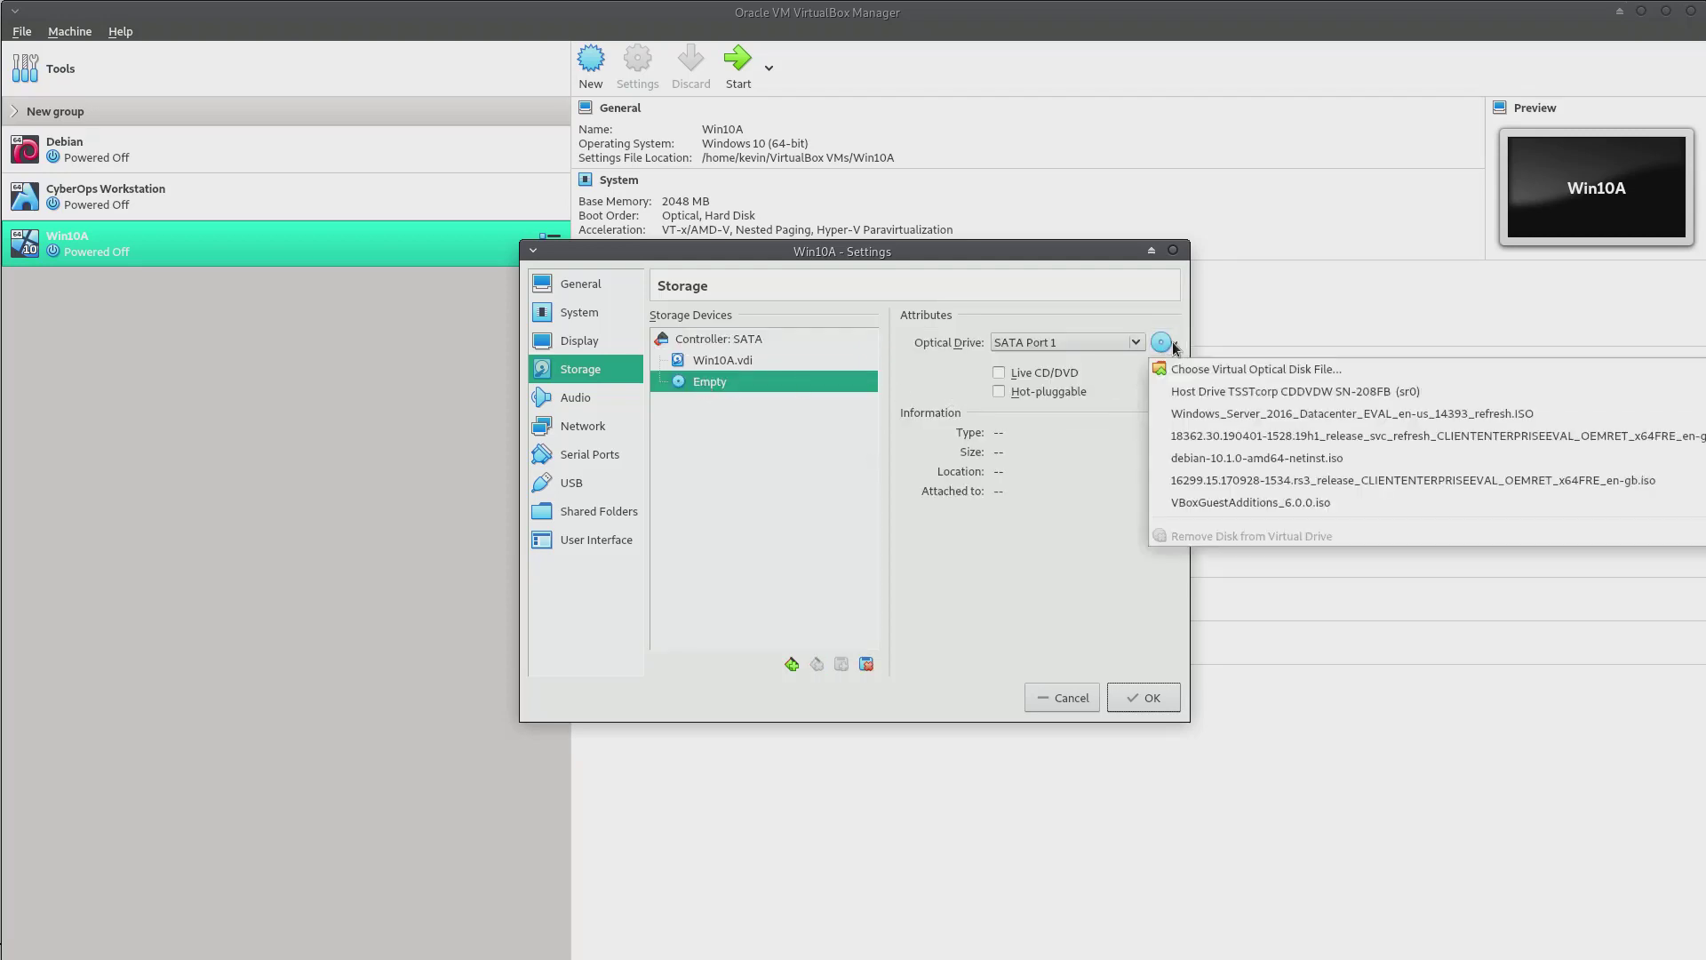
click(1226, 371)
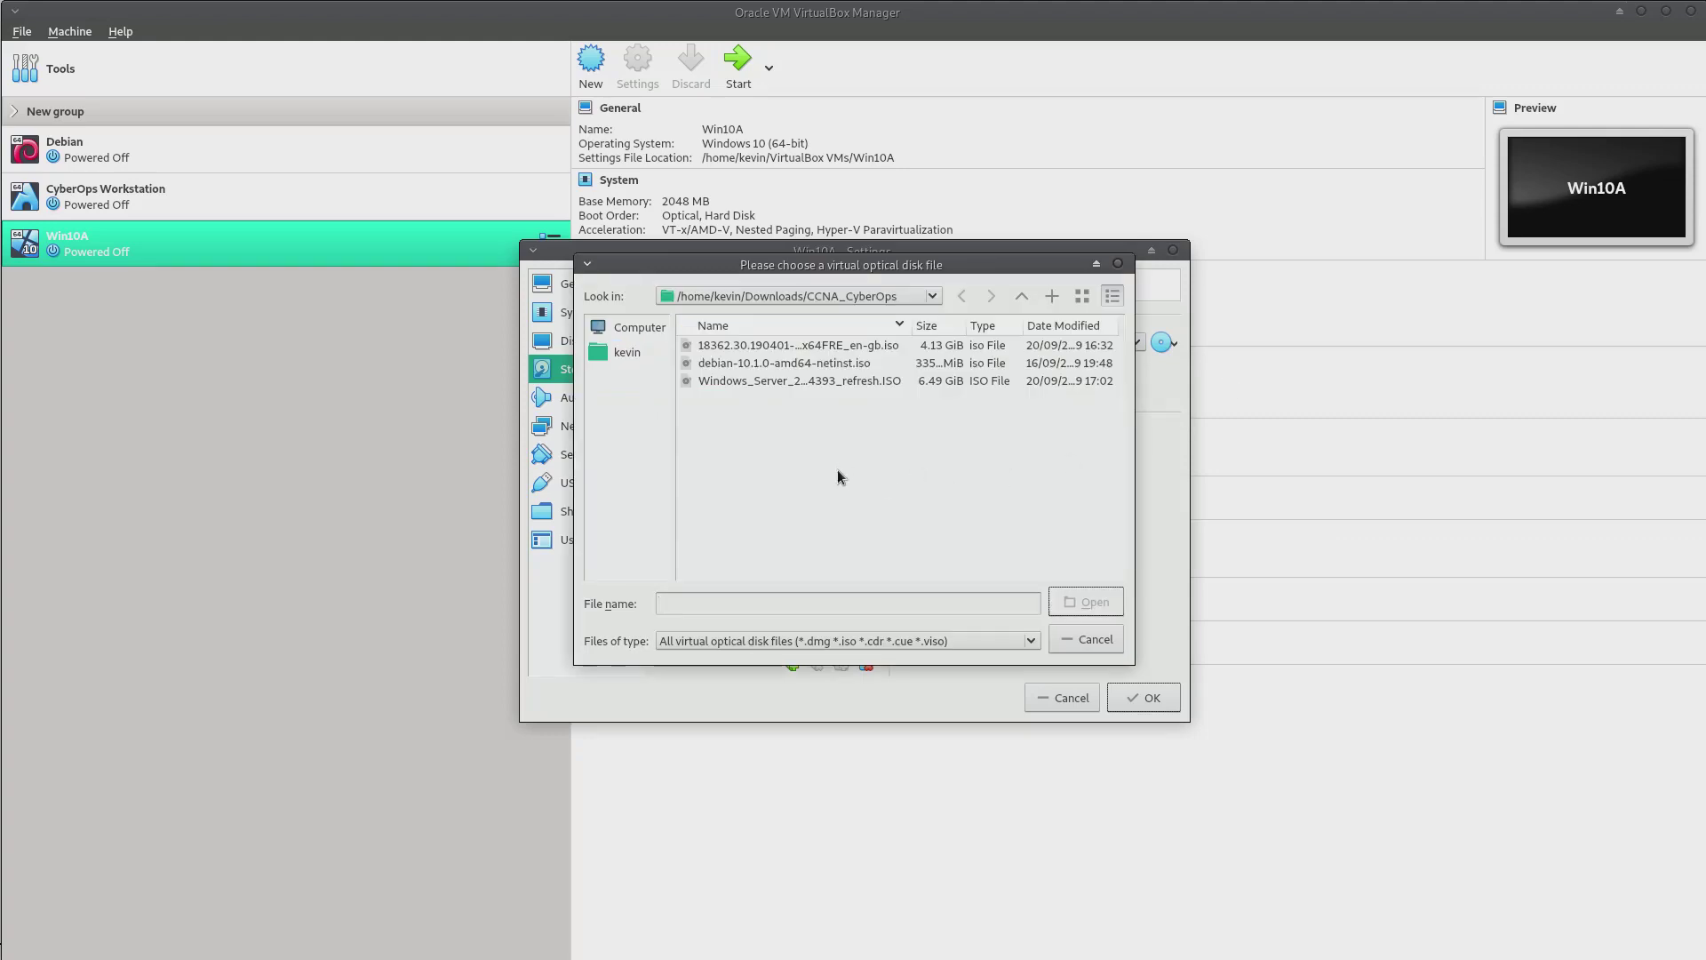
click(756, 349)
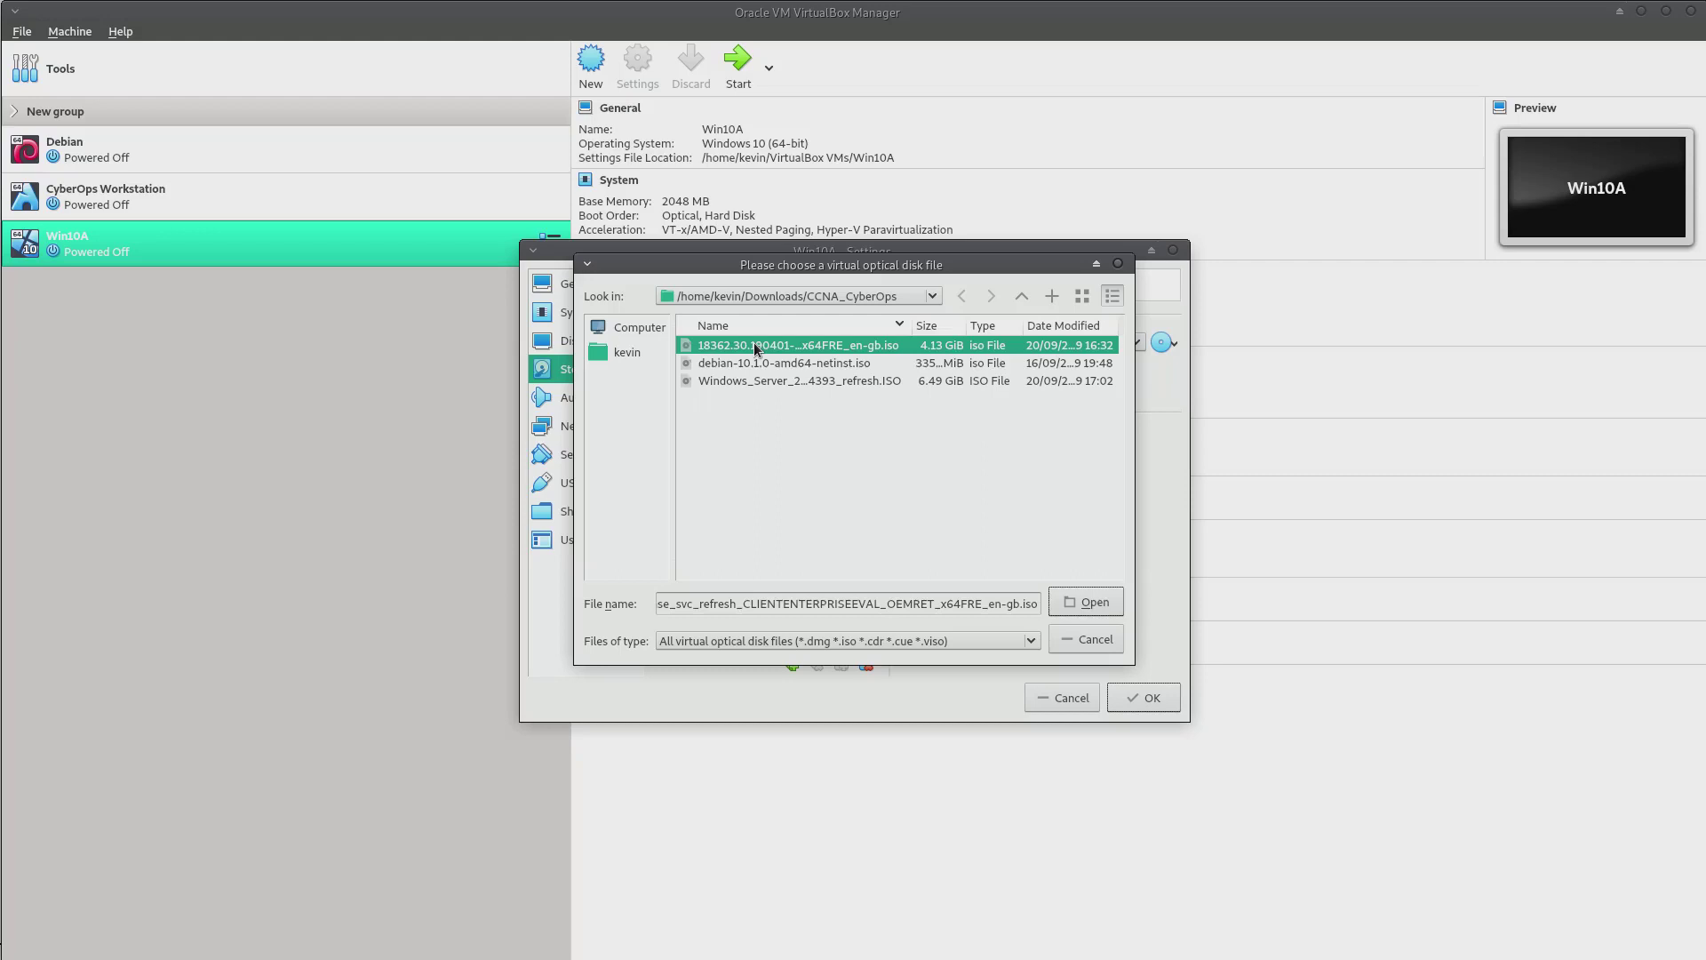
click(1101, 599)
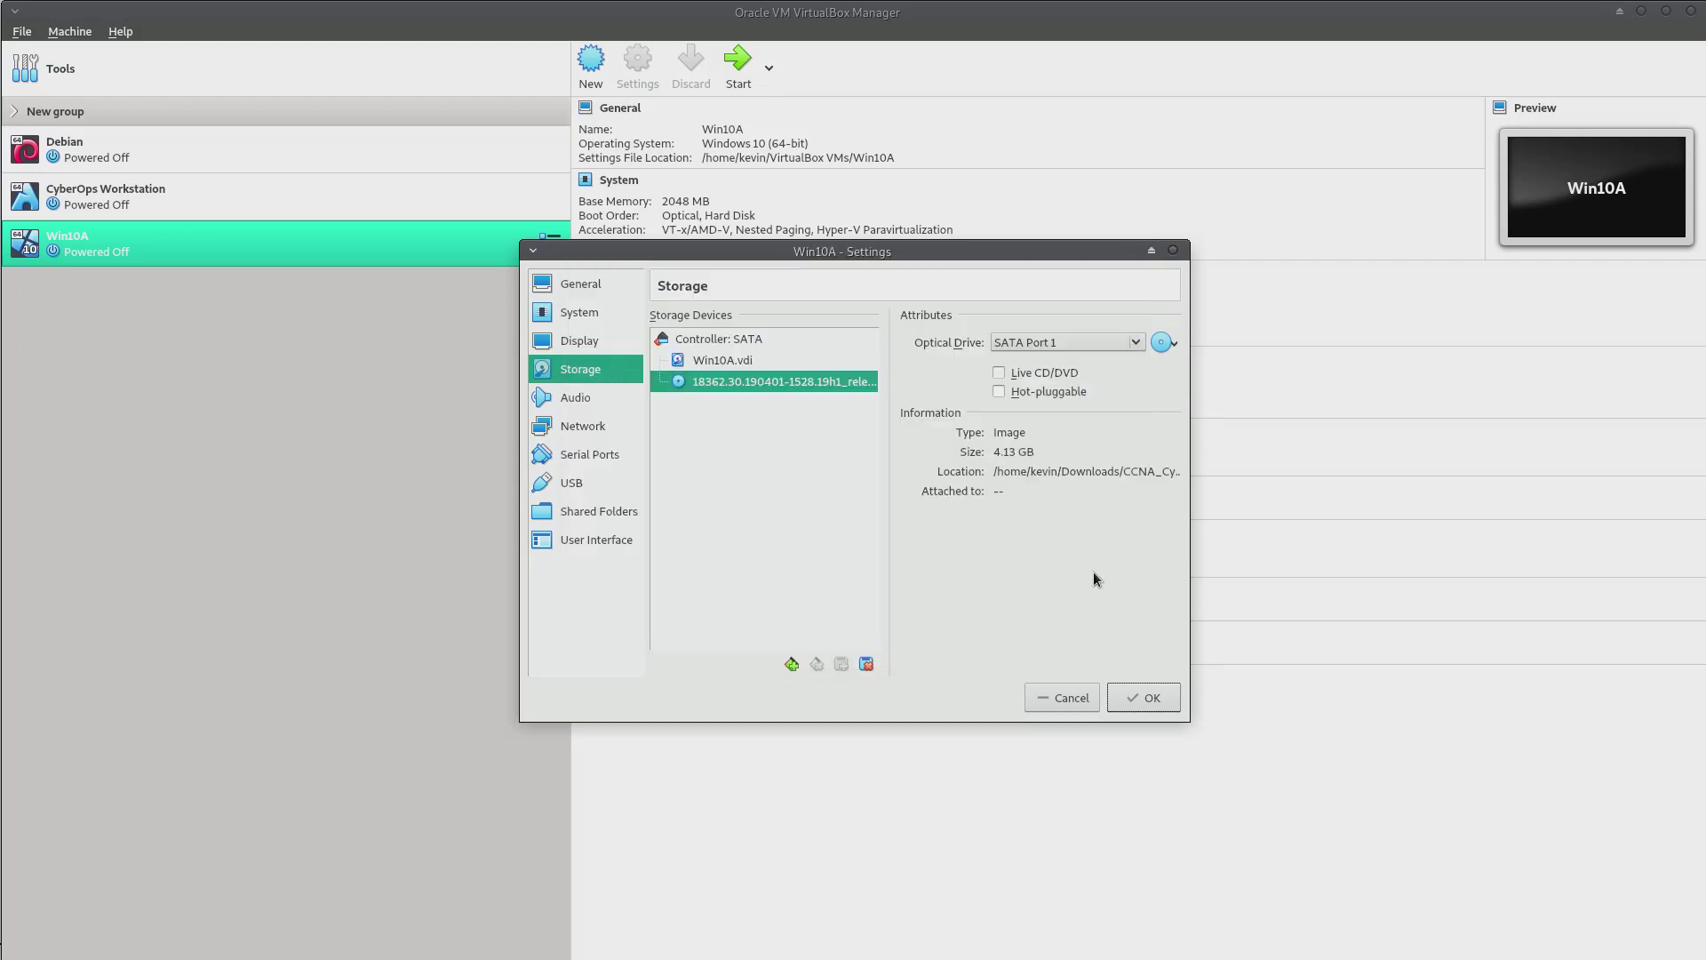
drag(1189, 530, 1506, 555)
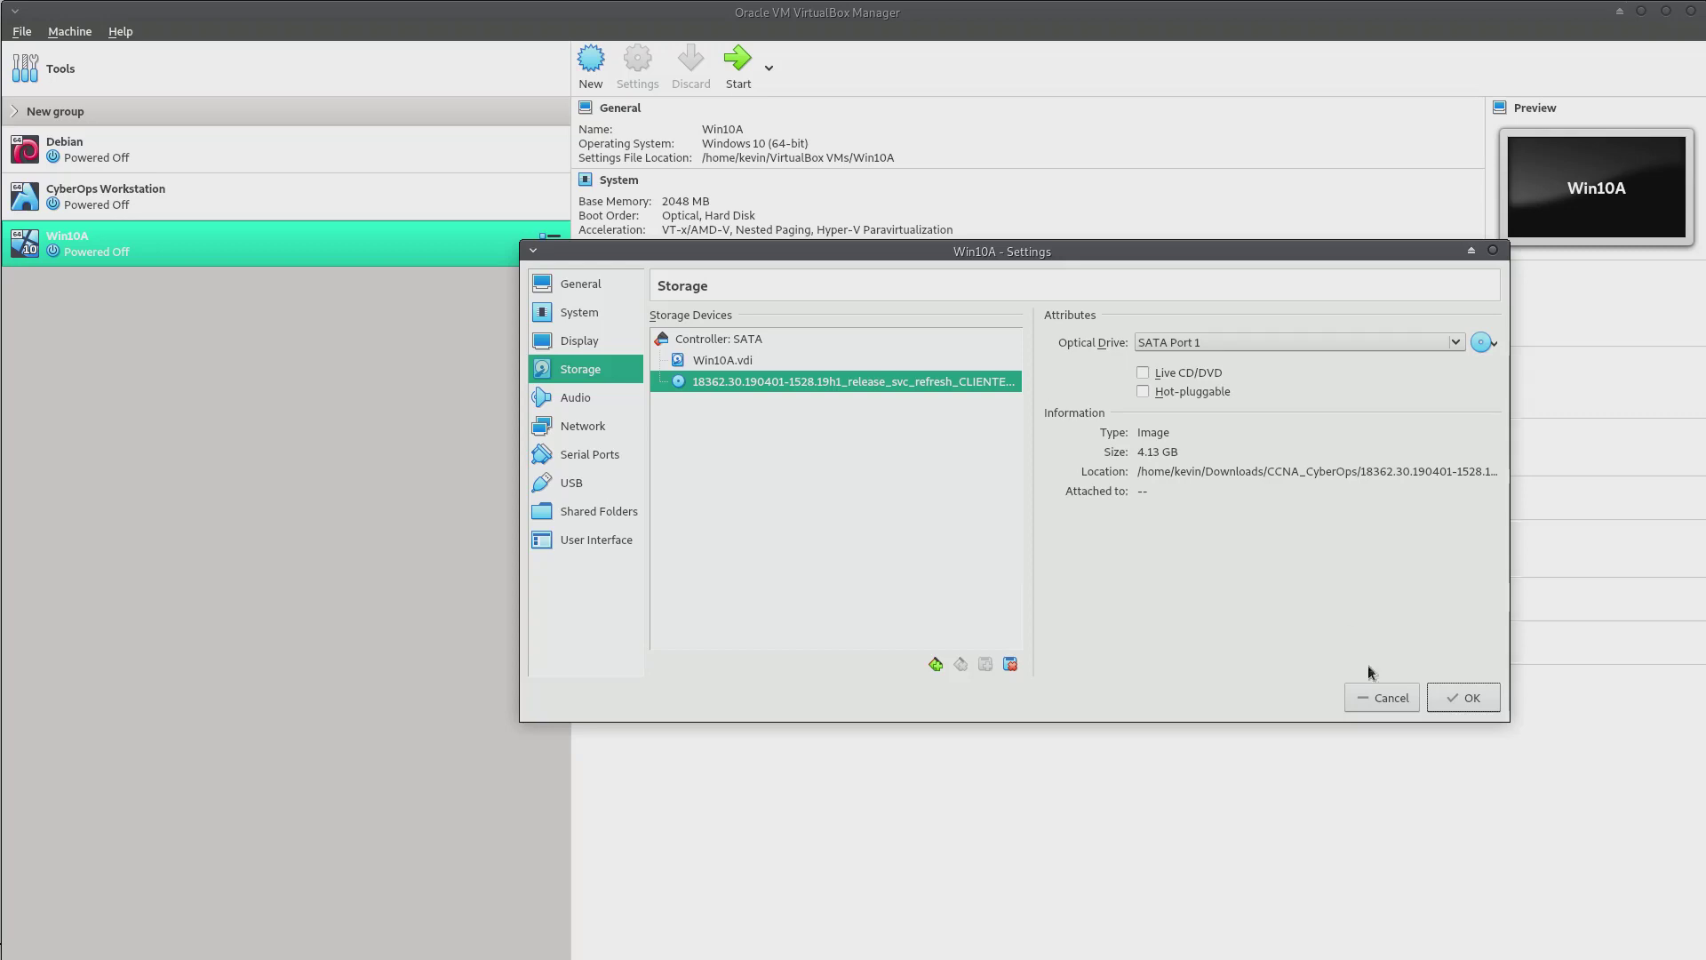
click(1468, 699)
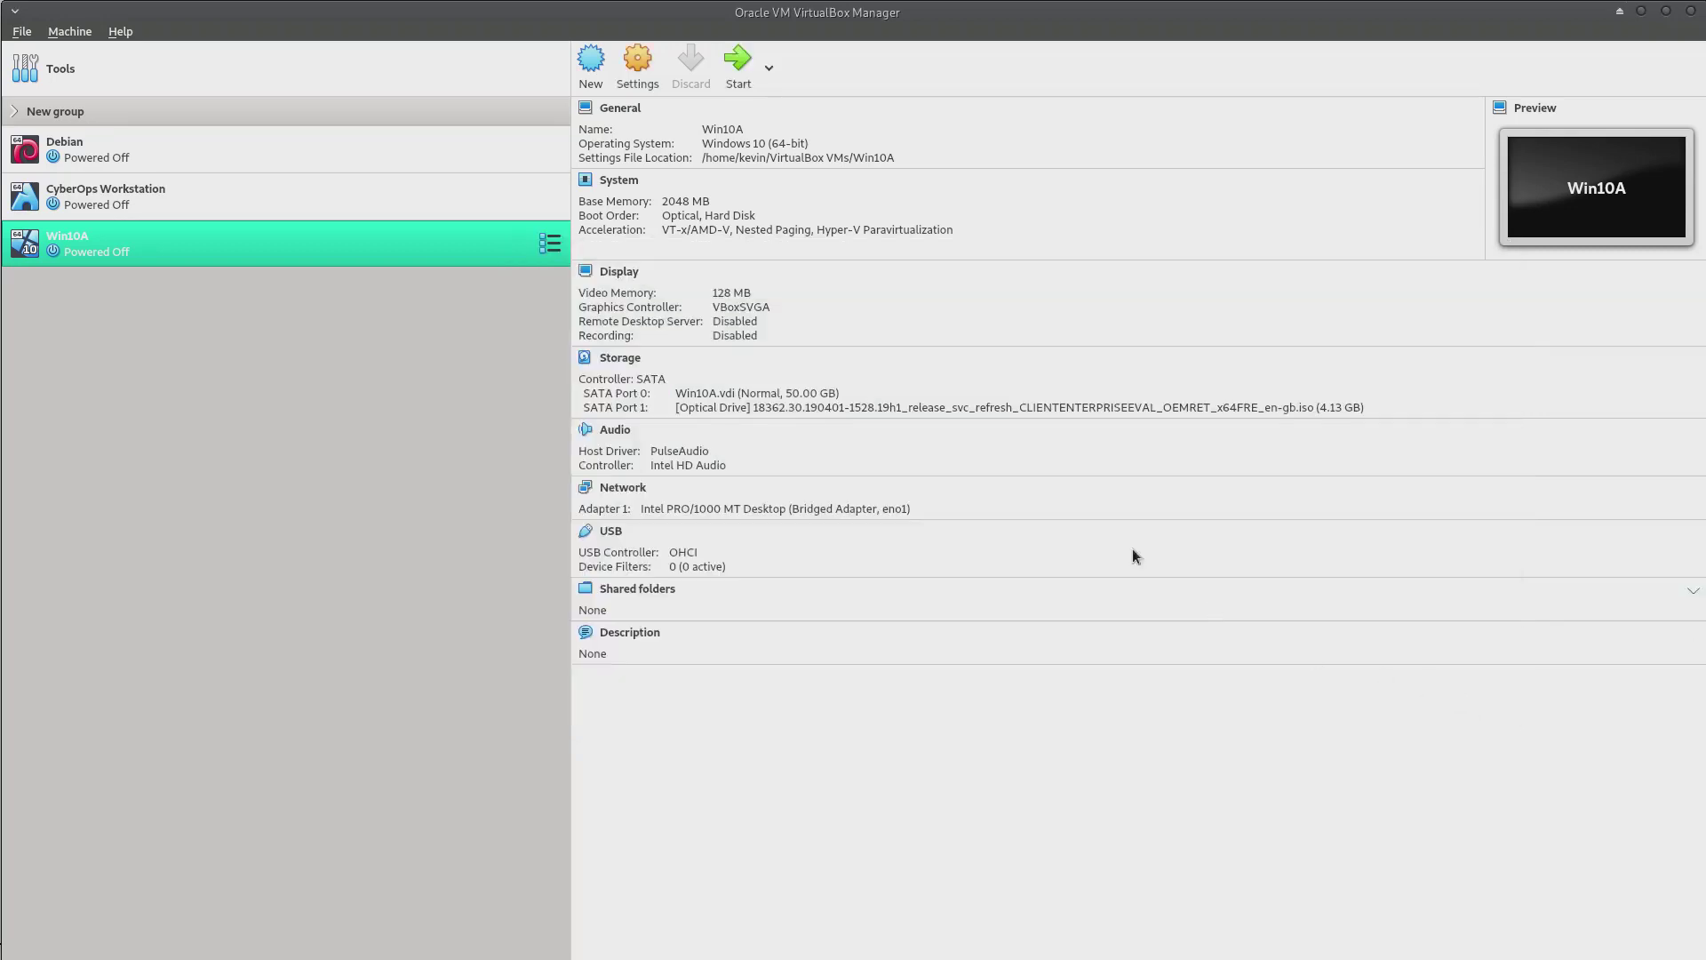
Start Win10A and enlarge its machine window
click(738, 66)
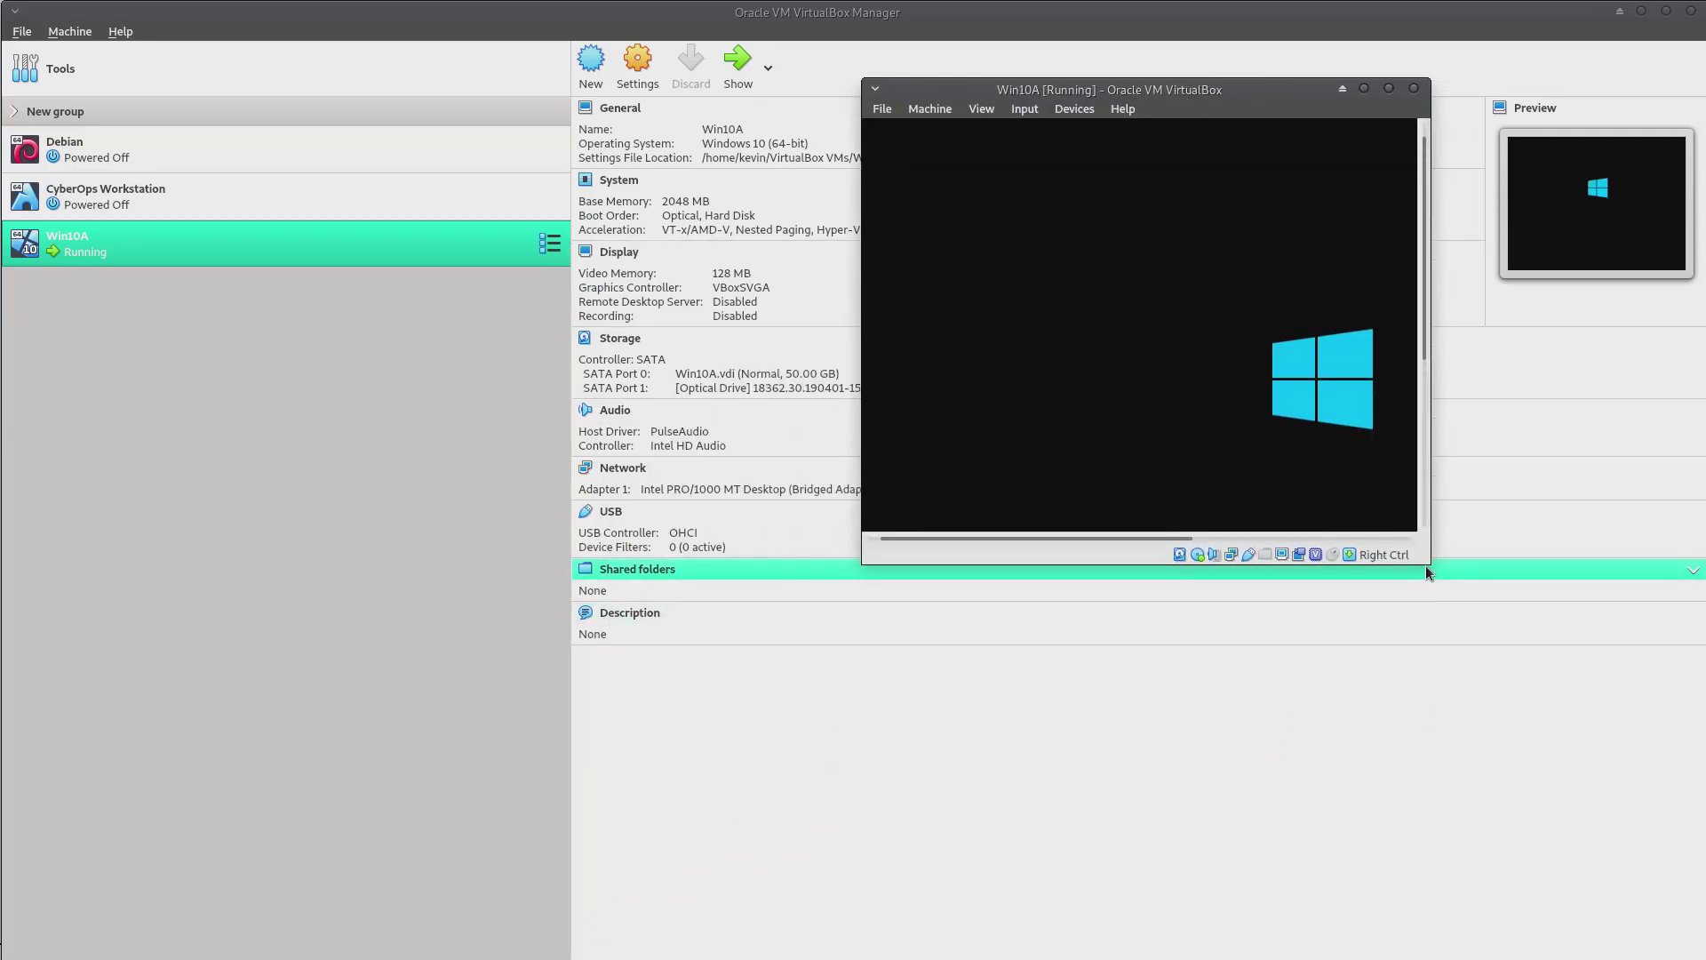
drag(1430, 562, 1705, 816)
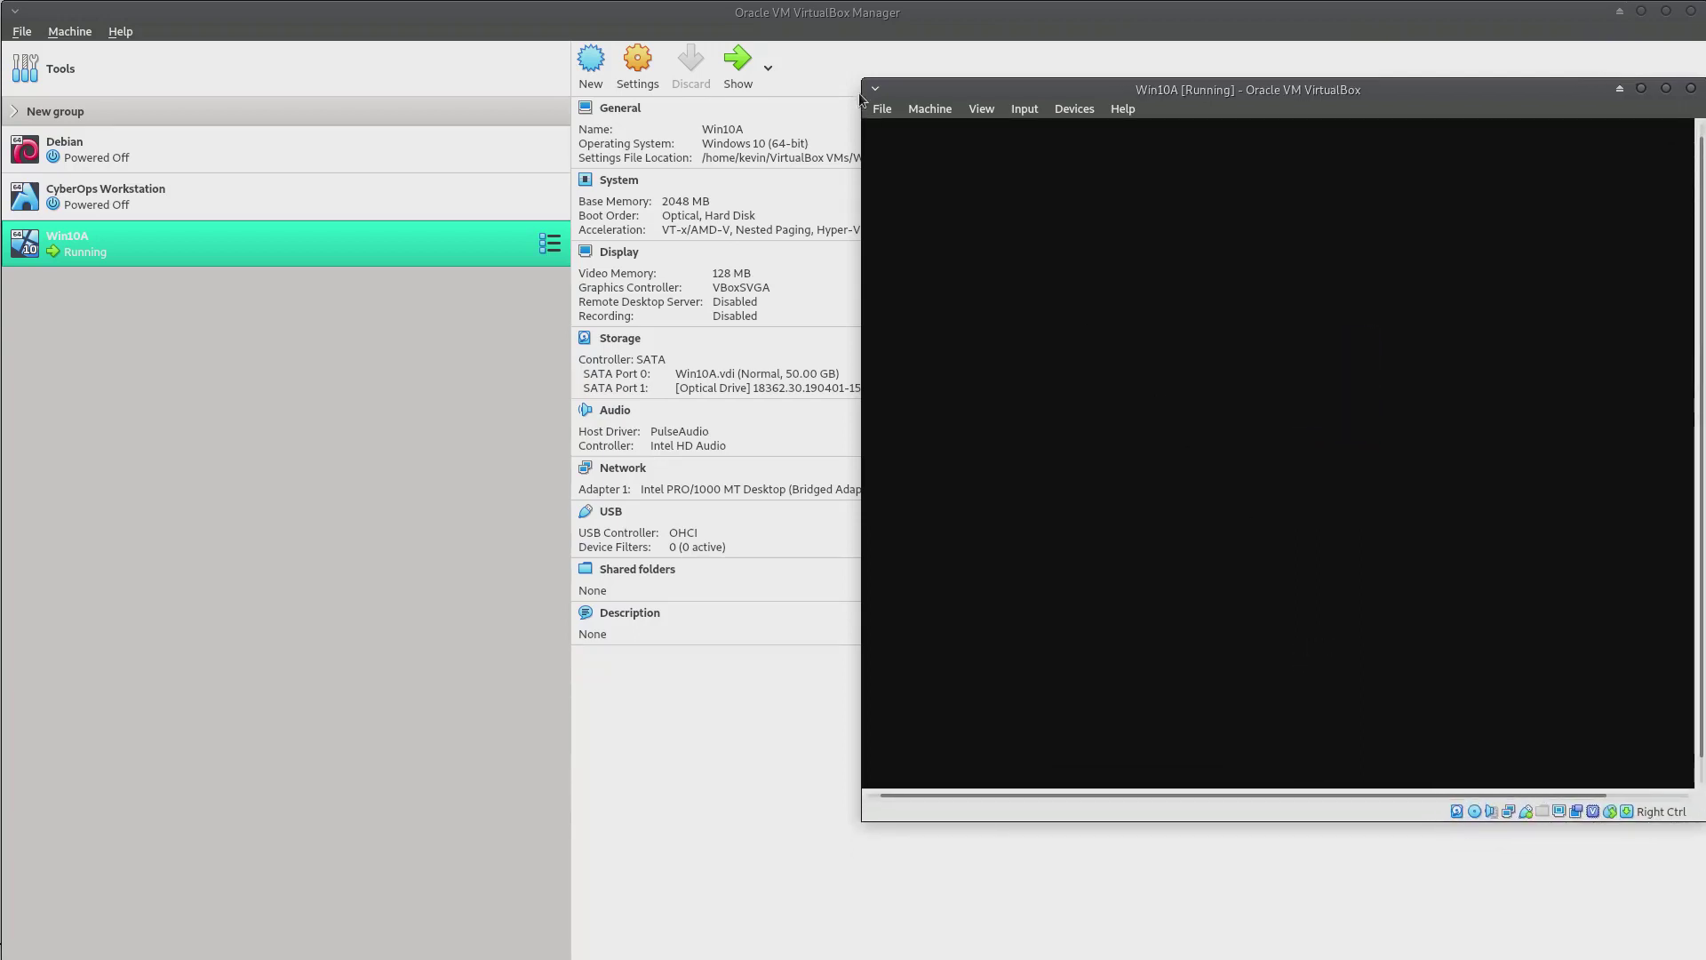
drag(868, 86, 786, 56)
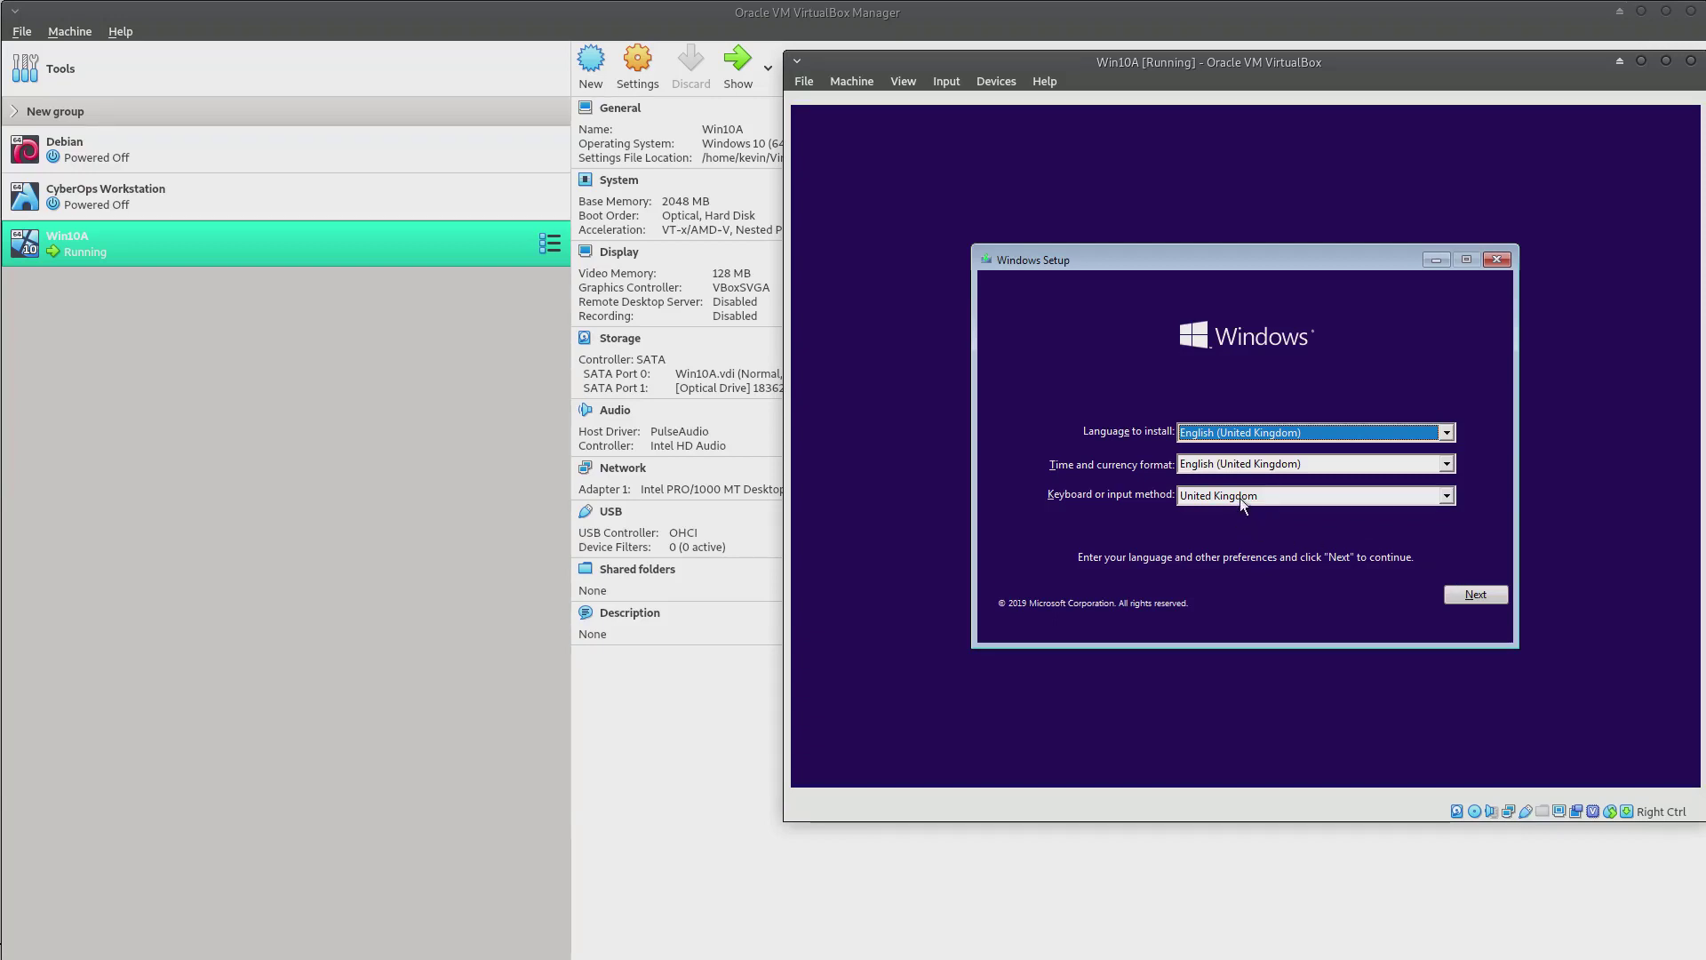
Accept the licence and custom-install Windows 10 onto the 50 GB unallocated drive
click(1479, 596)
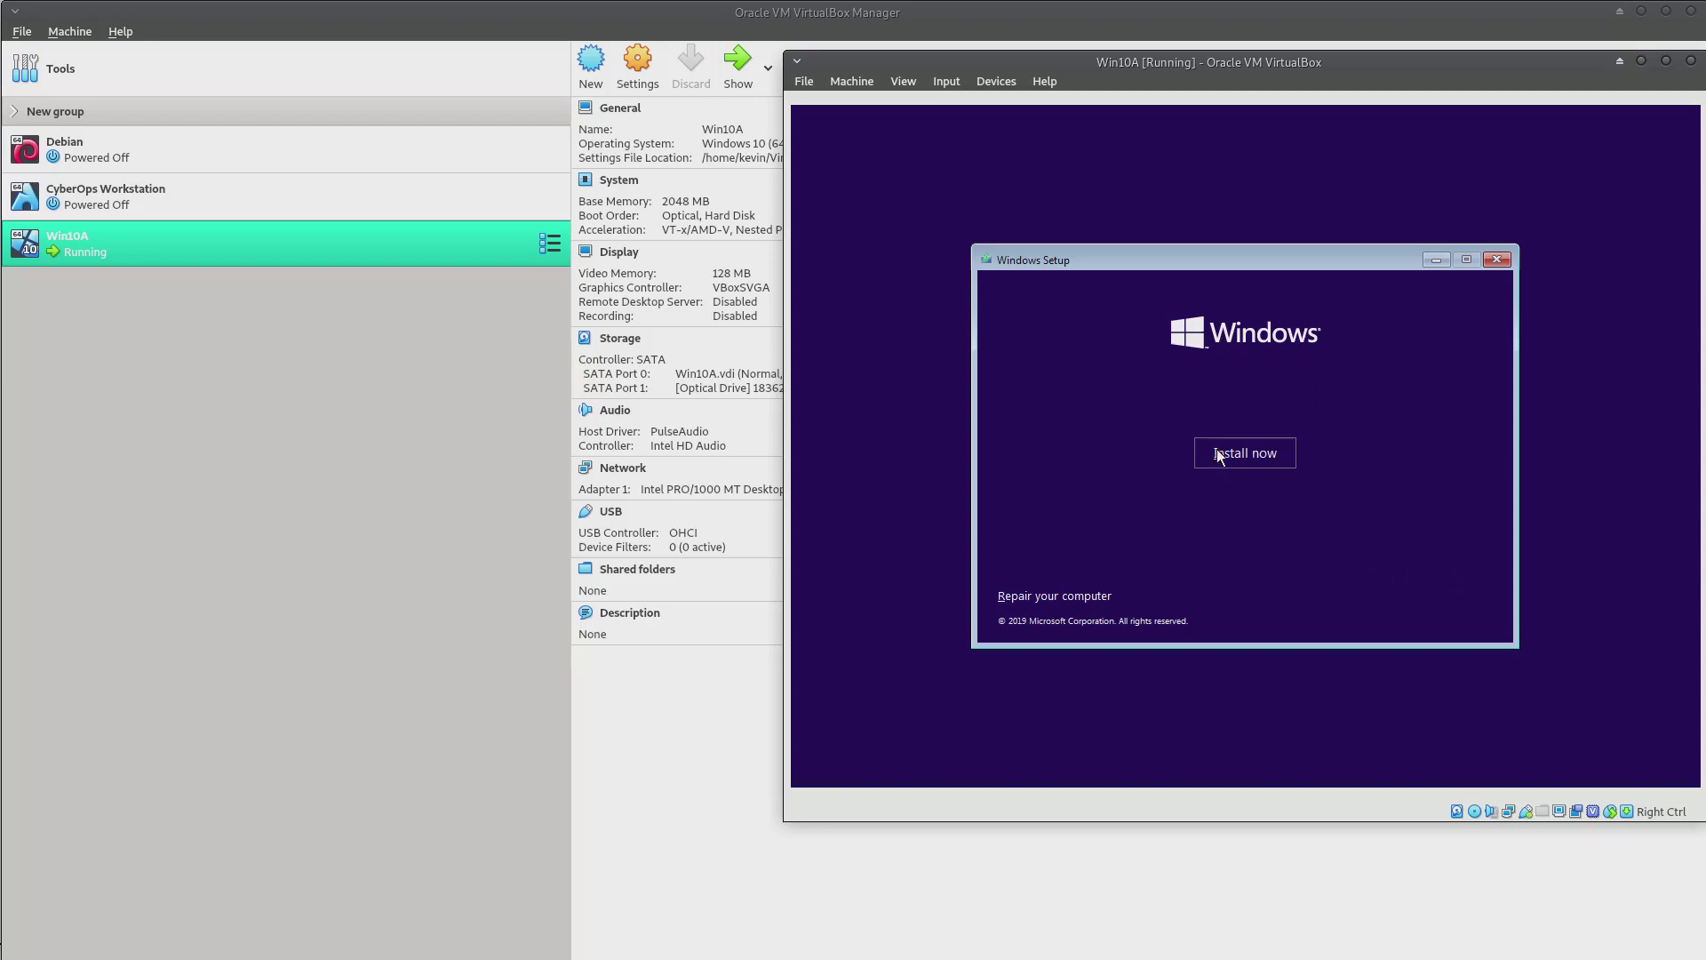
click(1219, 457)
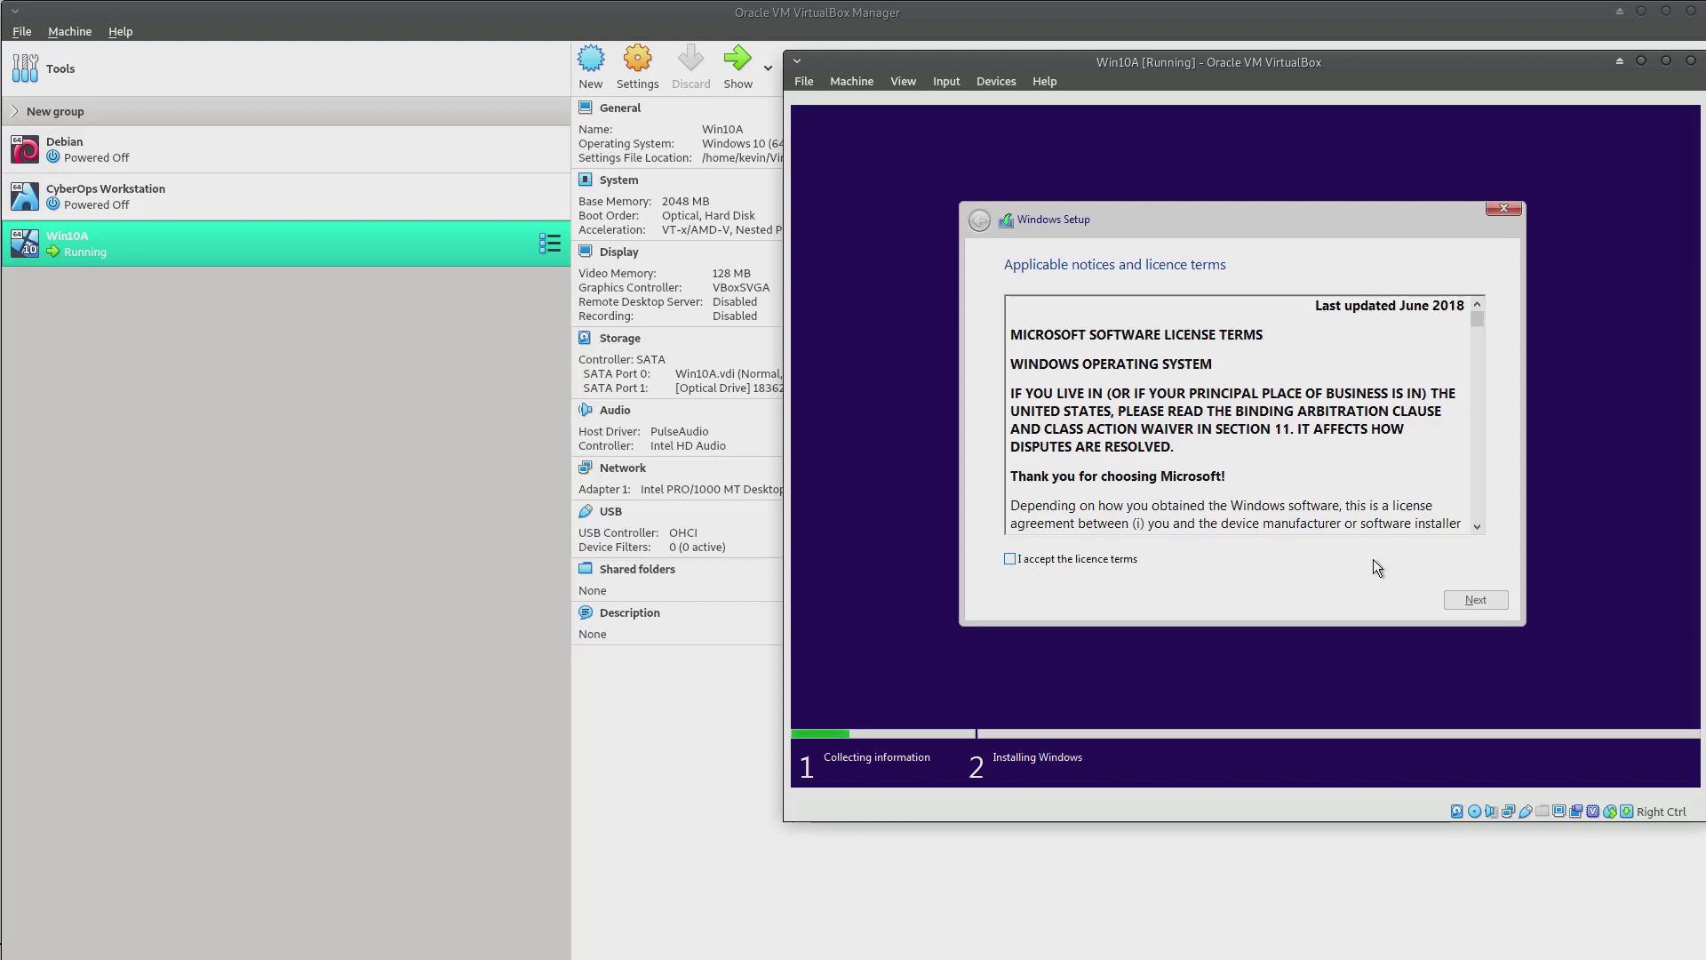
click(1011, 559)
click(1478, 601)
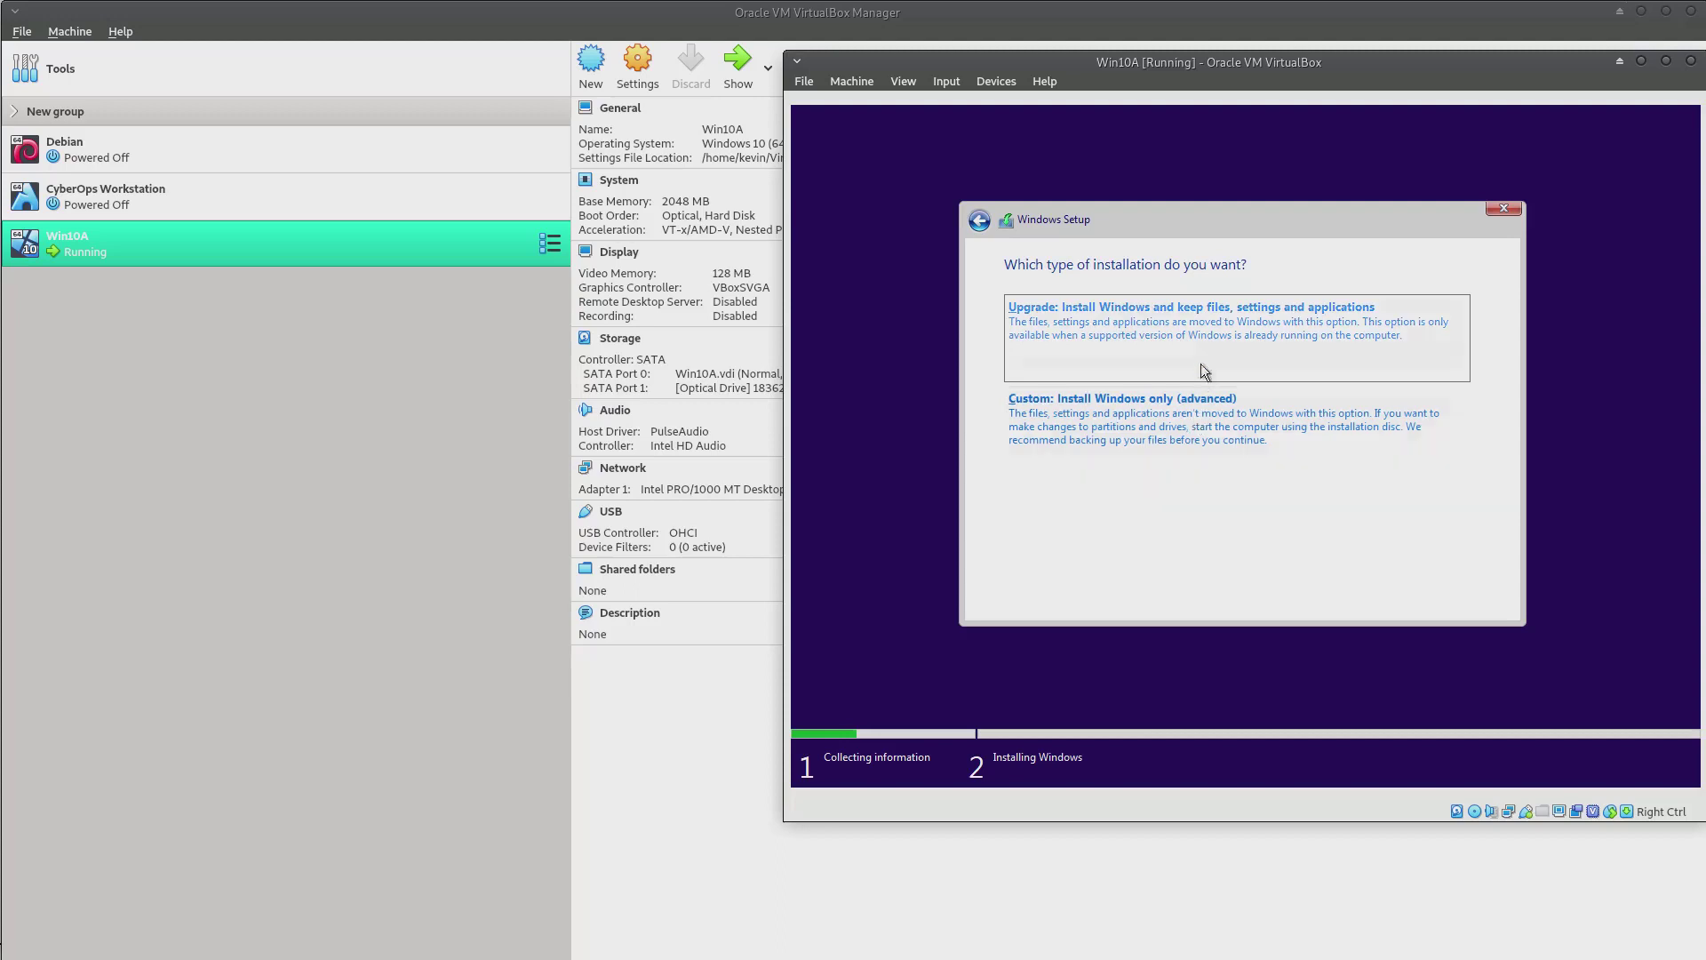
click(1205, 431)
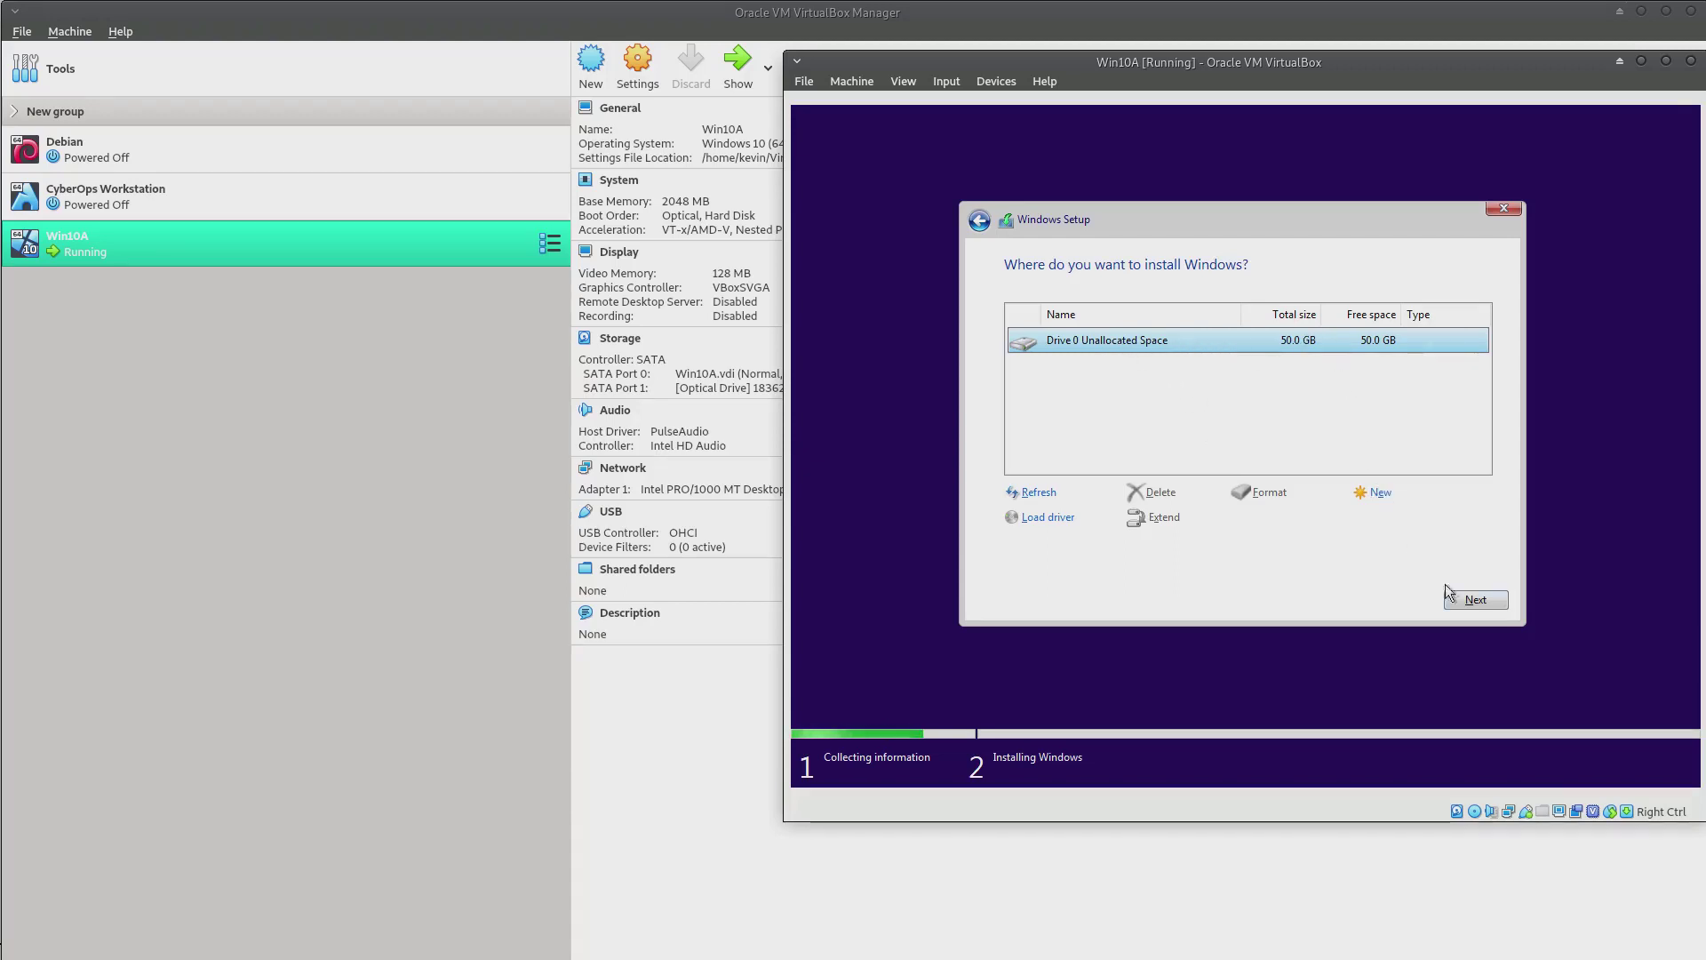
click(1475, 600)
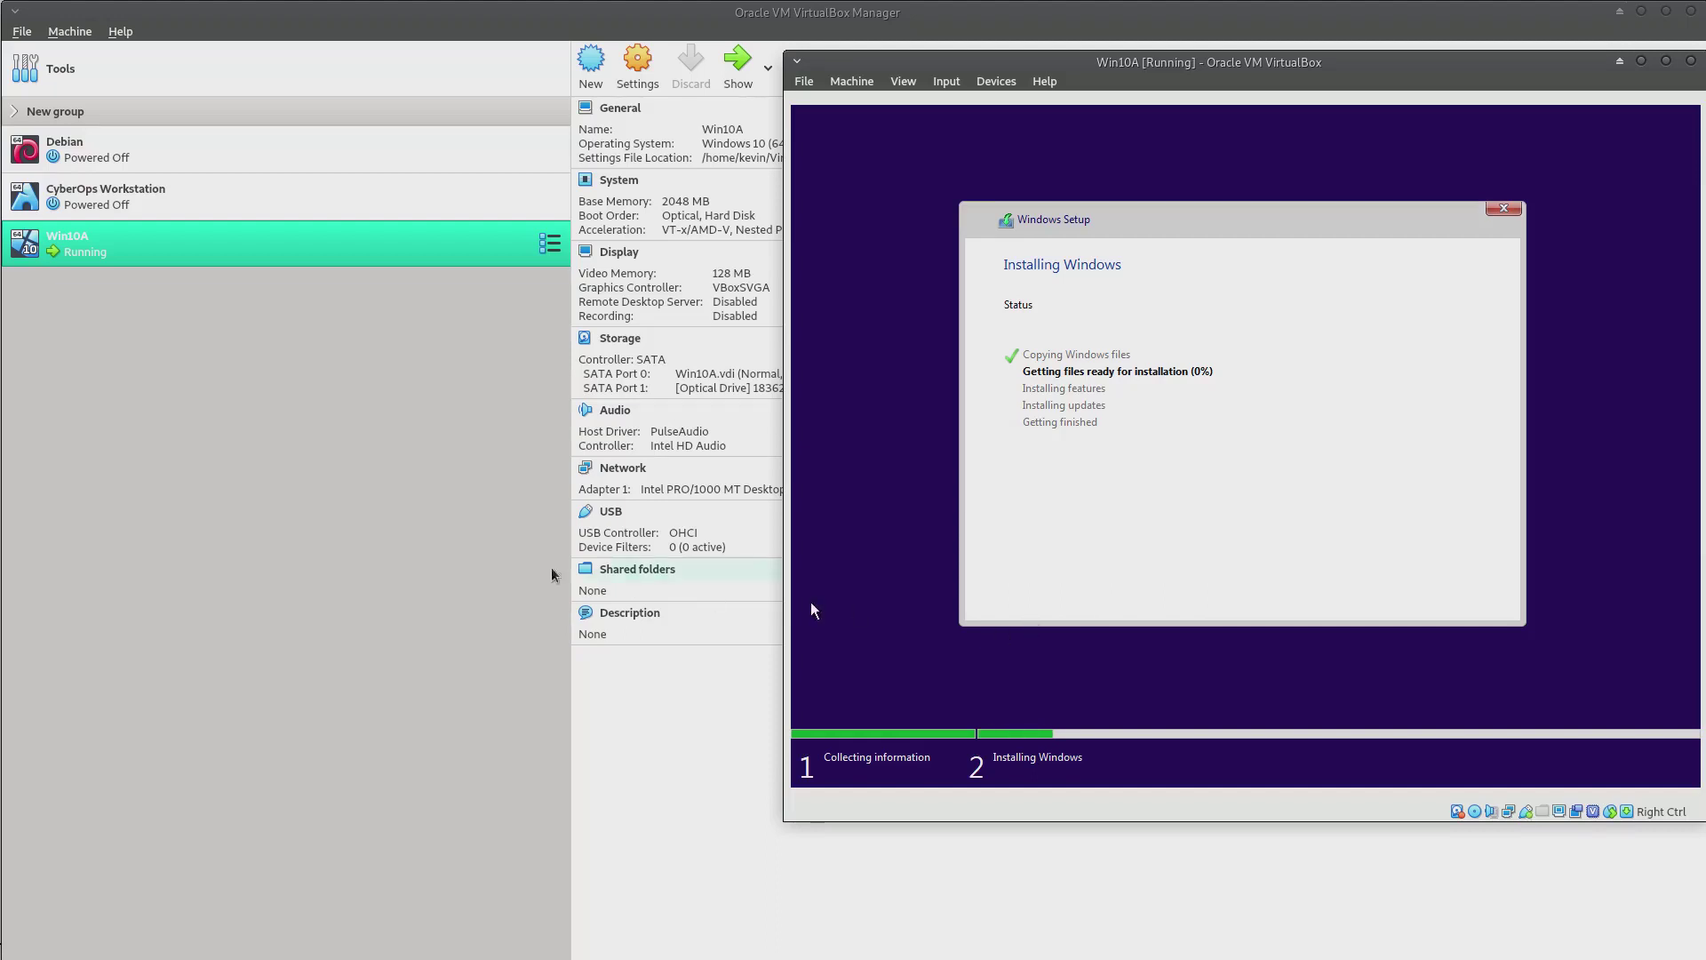
click(374, 507)
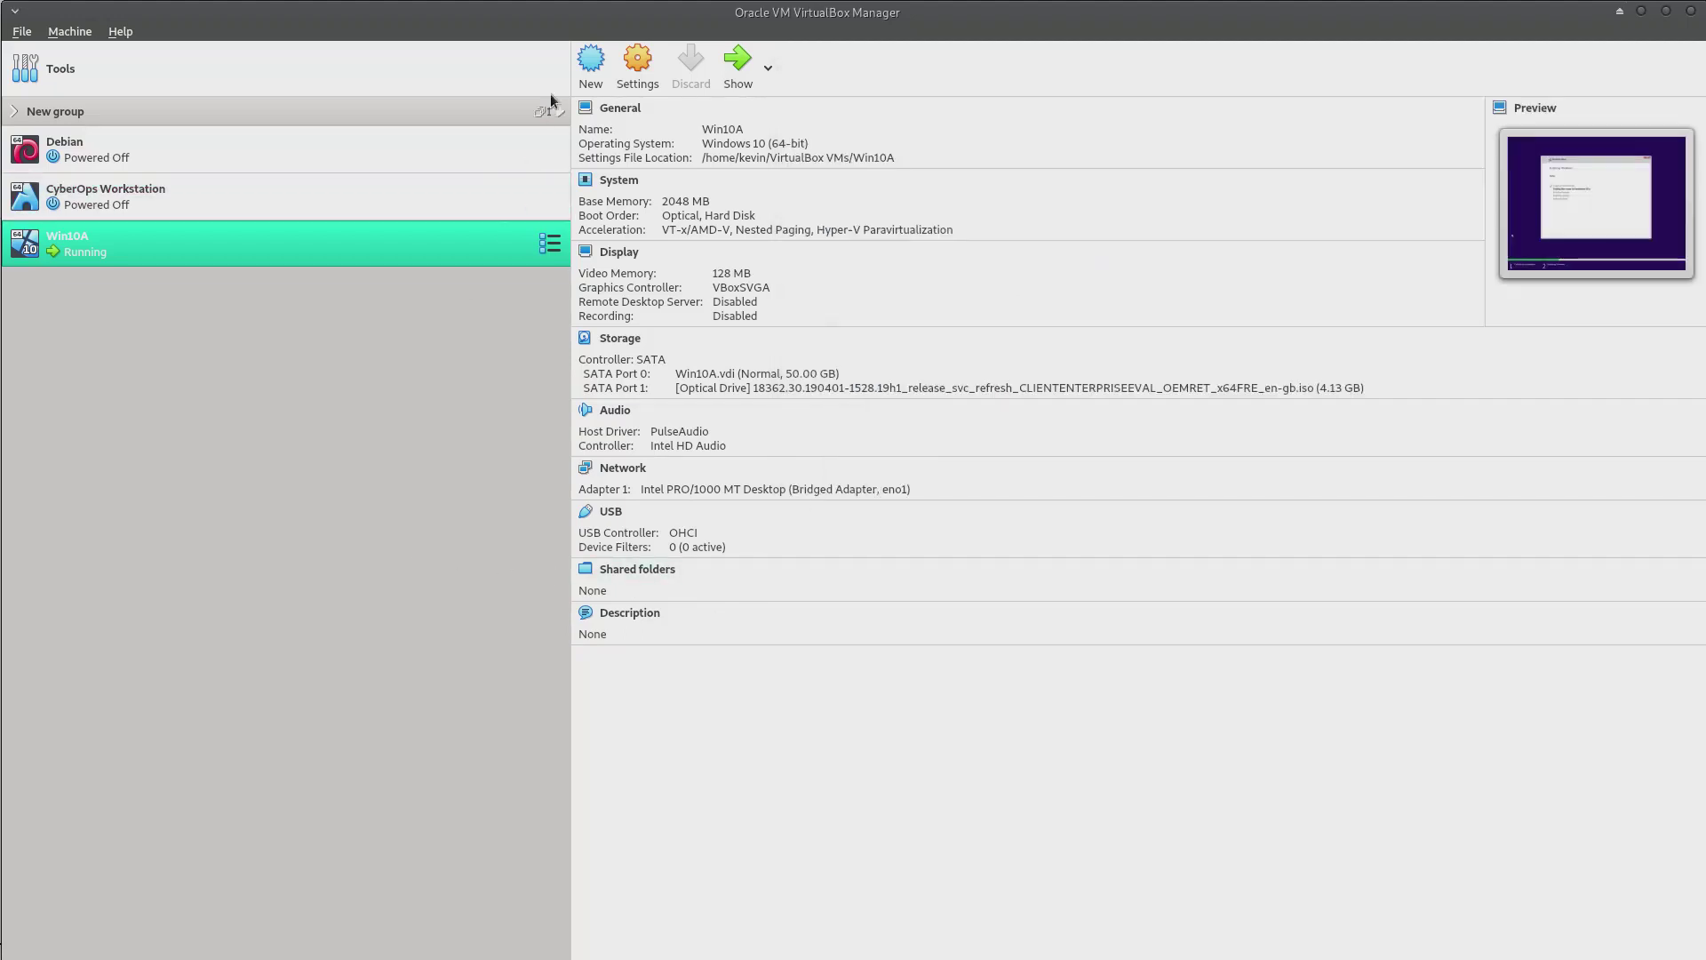
Name the new machine WS2016A with version Windows 2016 (64-bit)
click(594, 66)
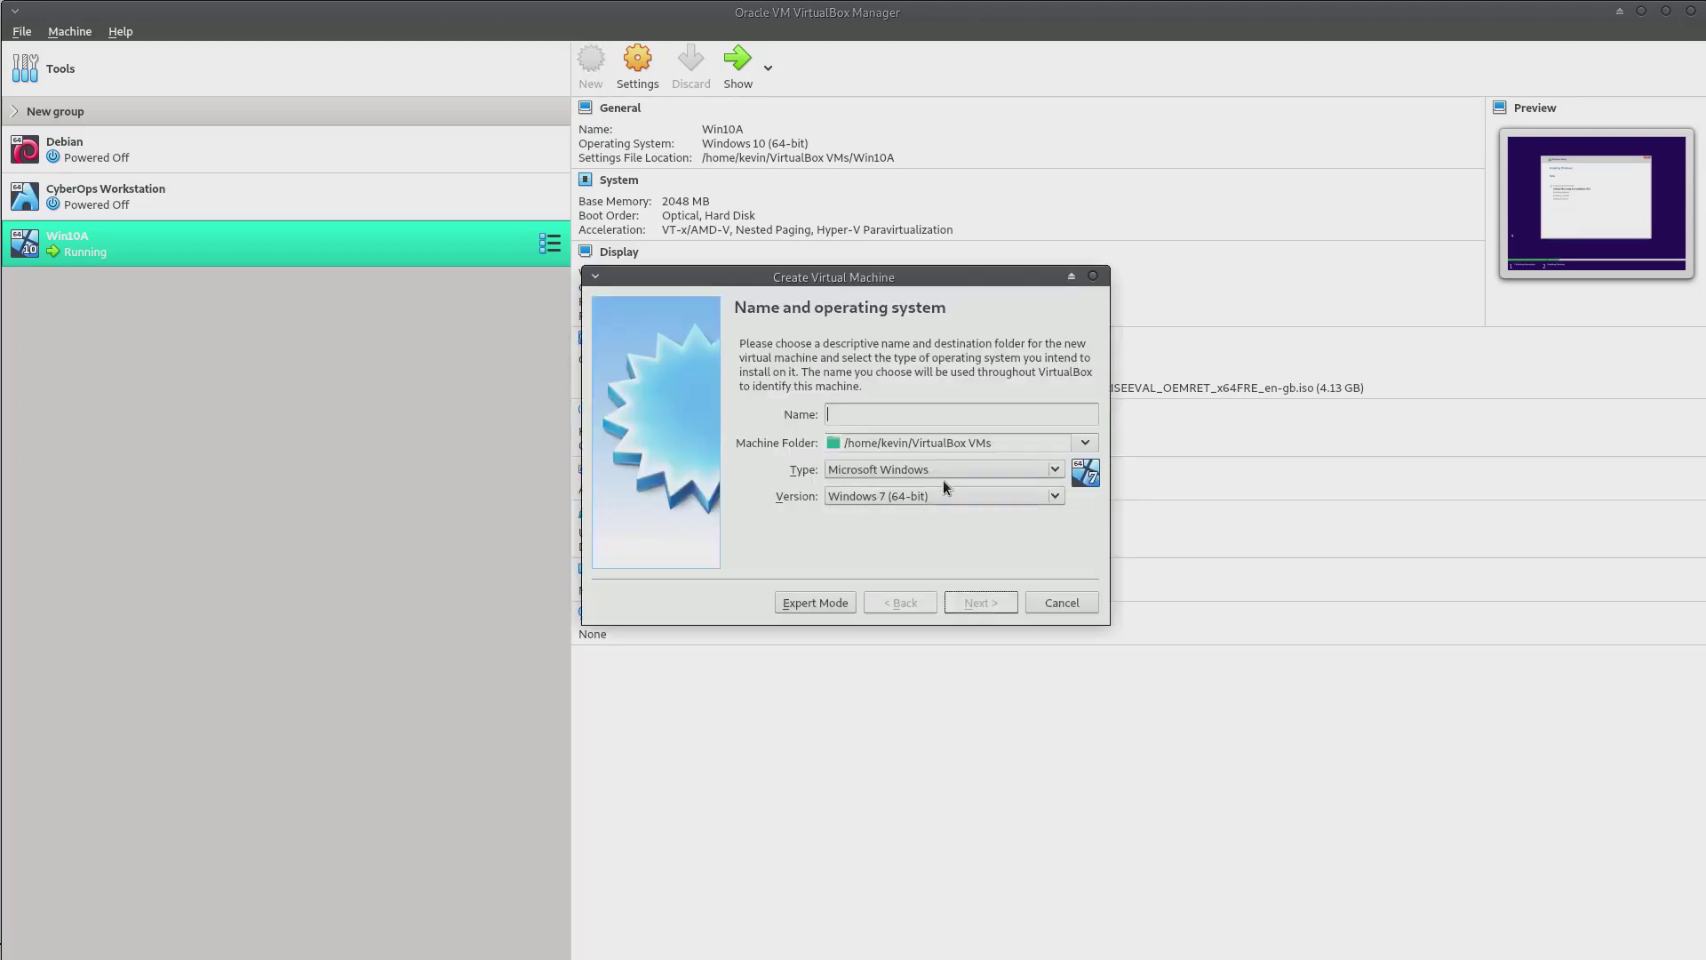
text(W2)
text(016A)
text(S)
click(943, 503)
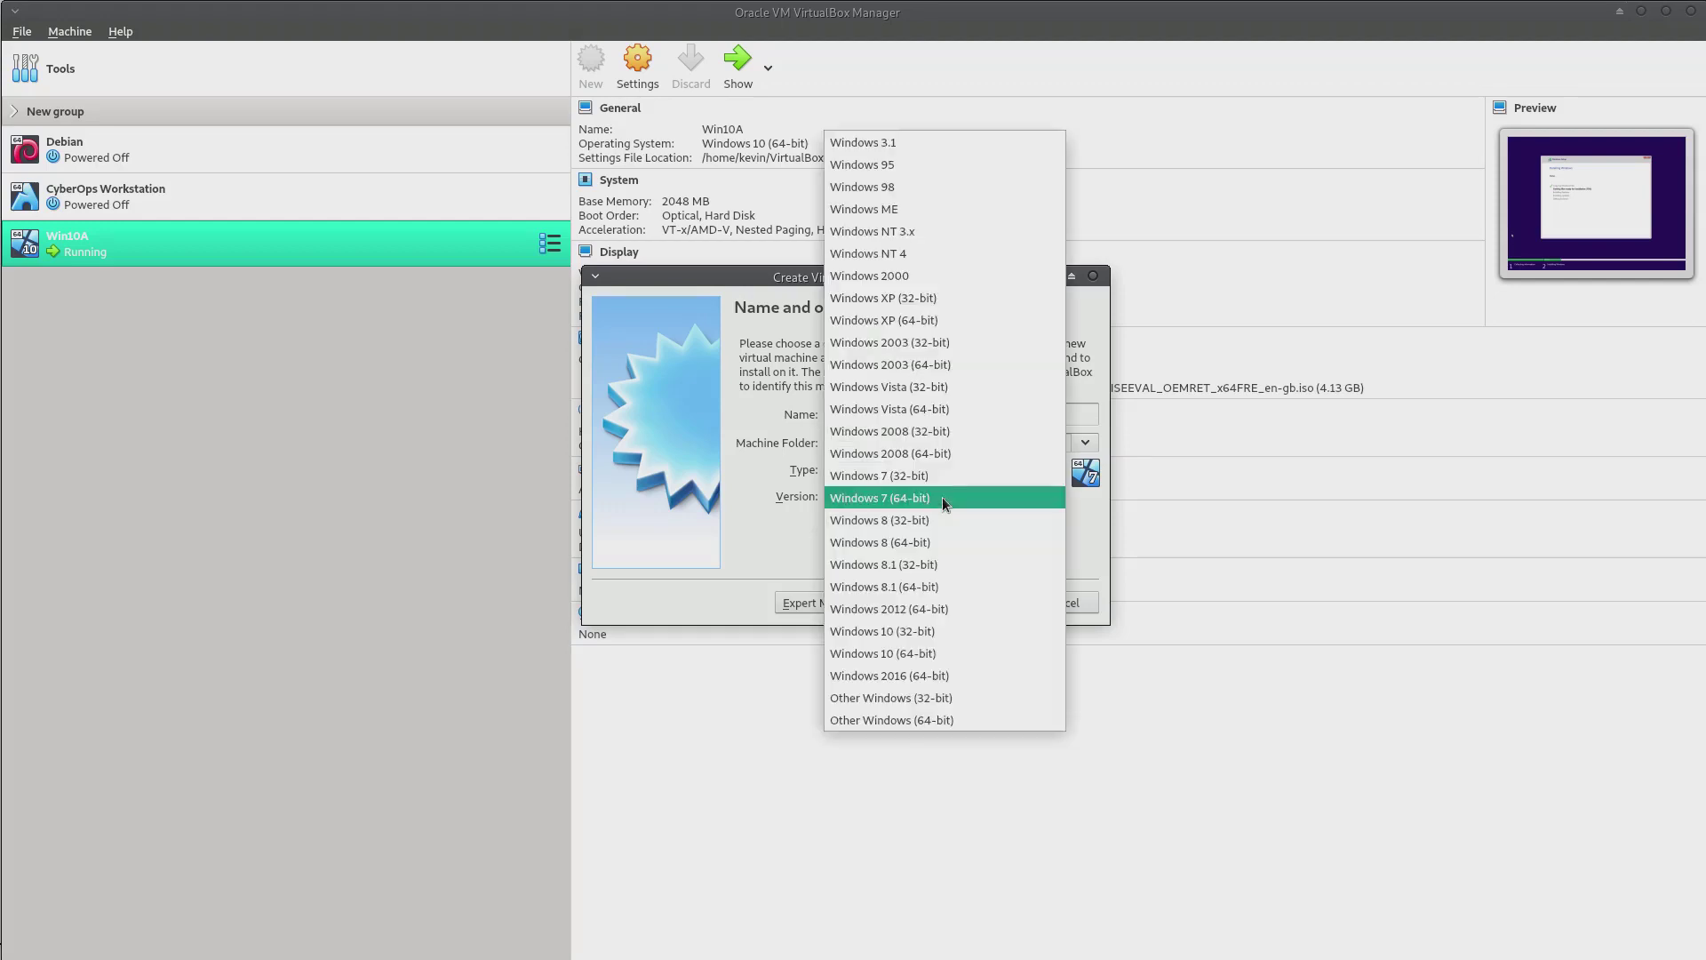
click(943, 677)
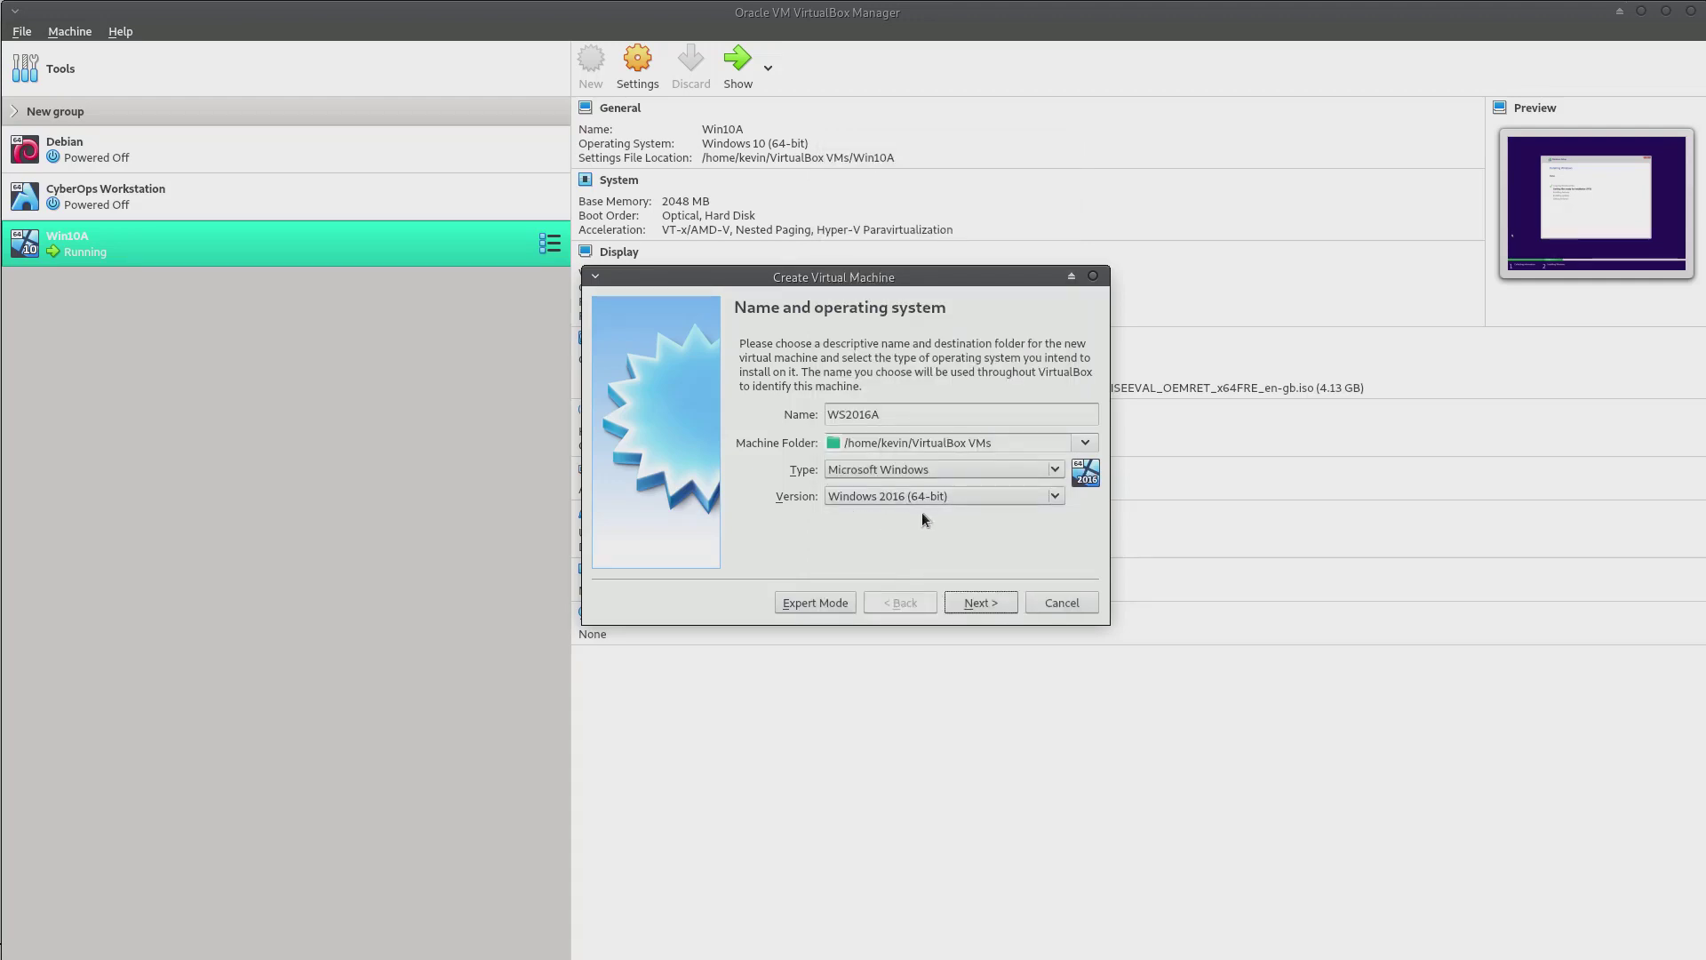
click(997, 602)
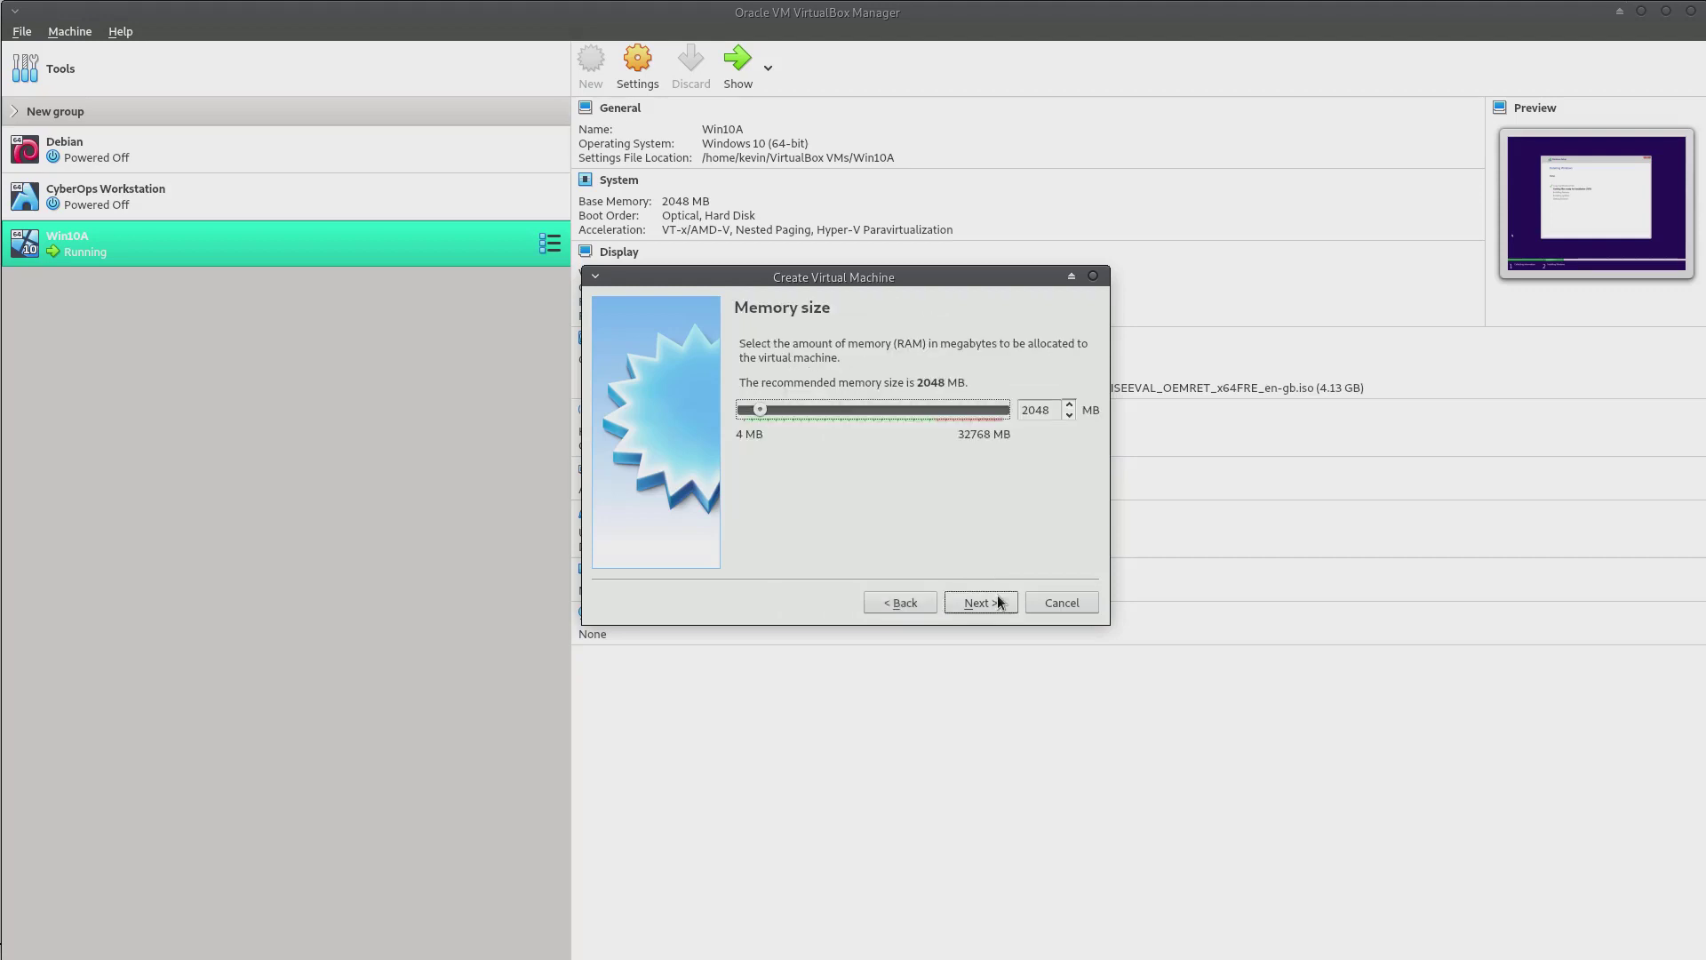
Give WS2016A 4096 MB memory and a new dynamically allocated 50 GB VDI disk
double_click(1053, 406)
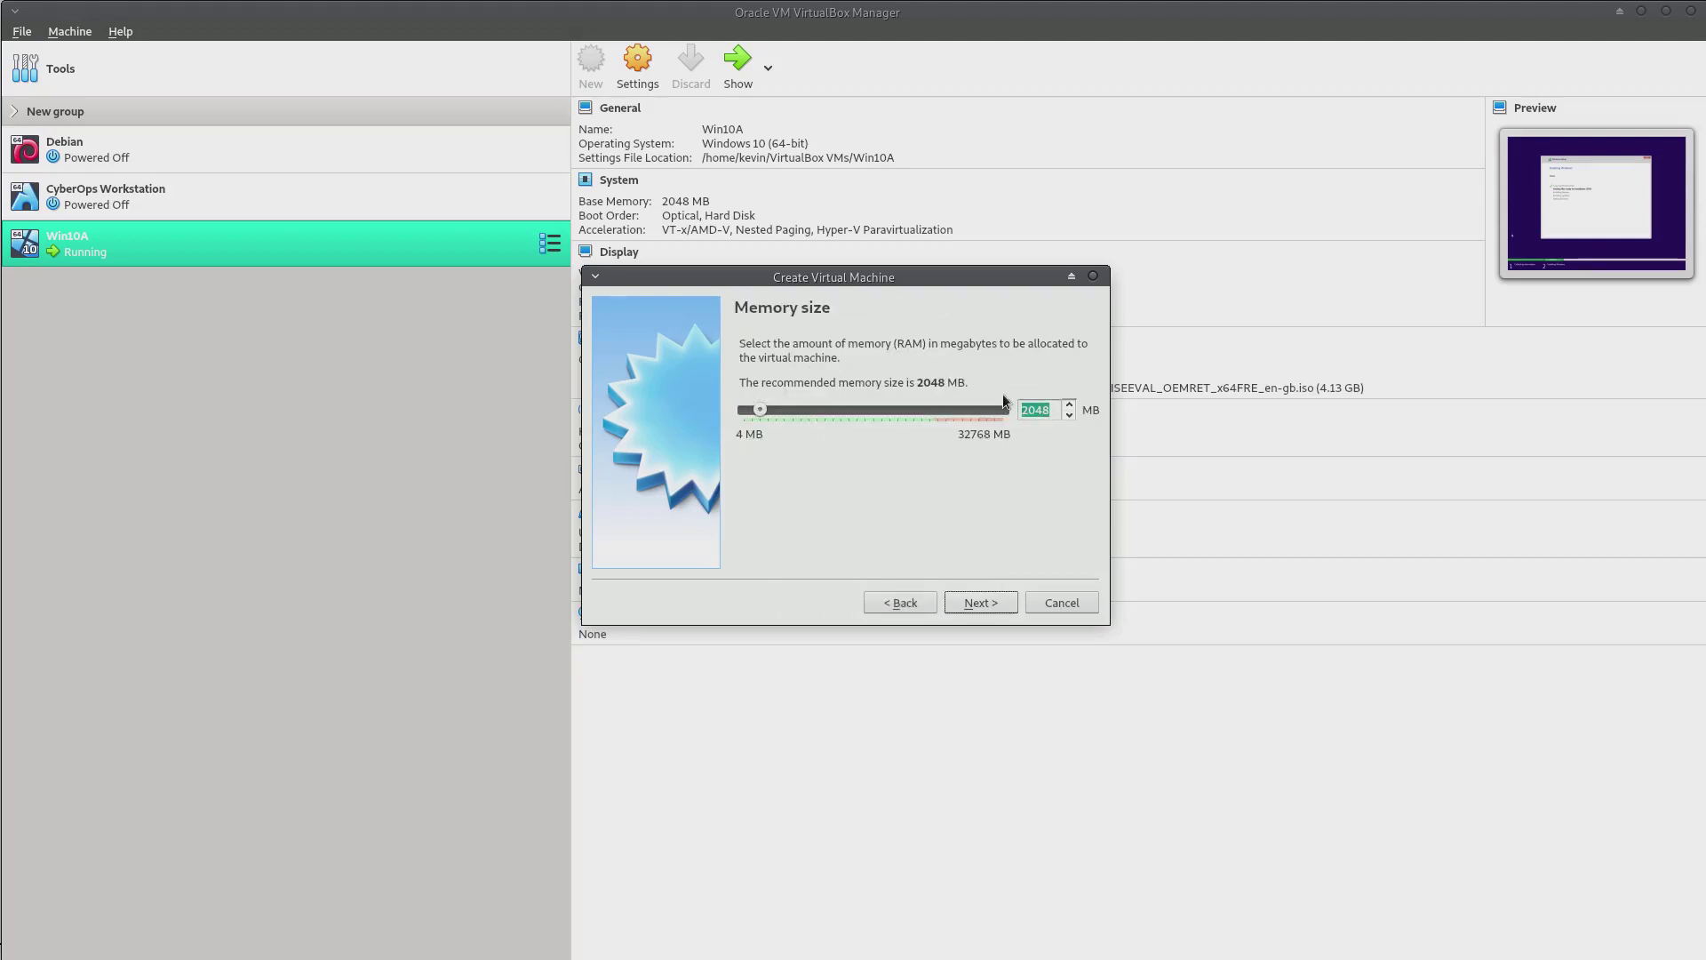
text(4096)
click(981, 604)
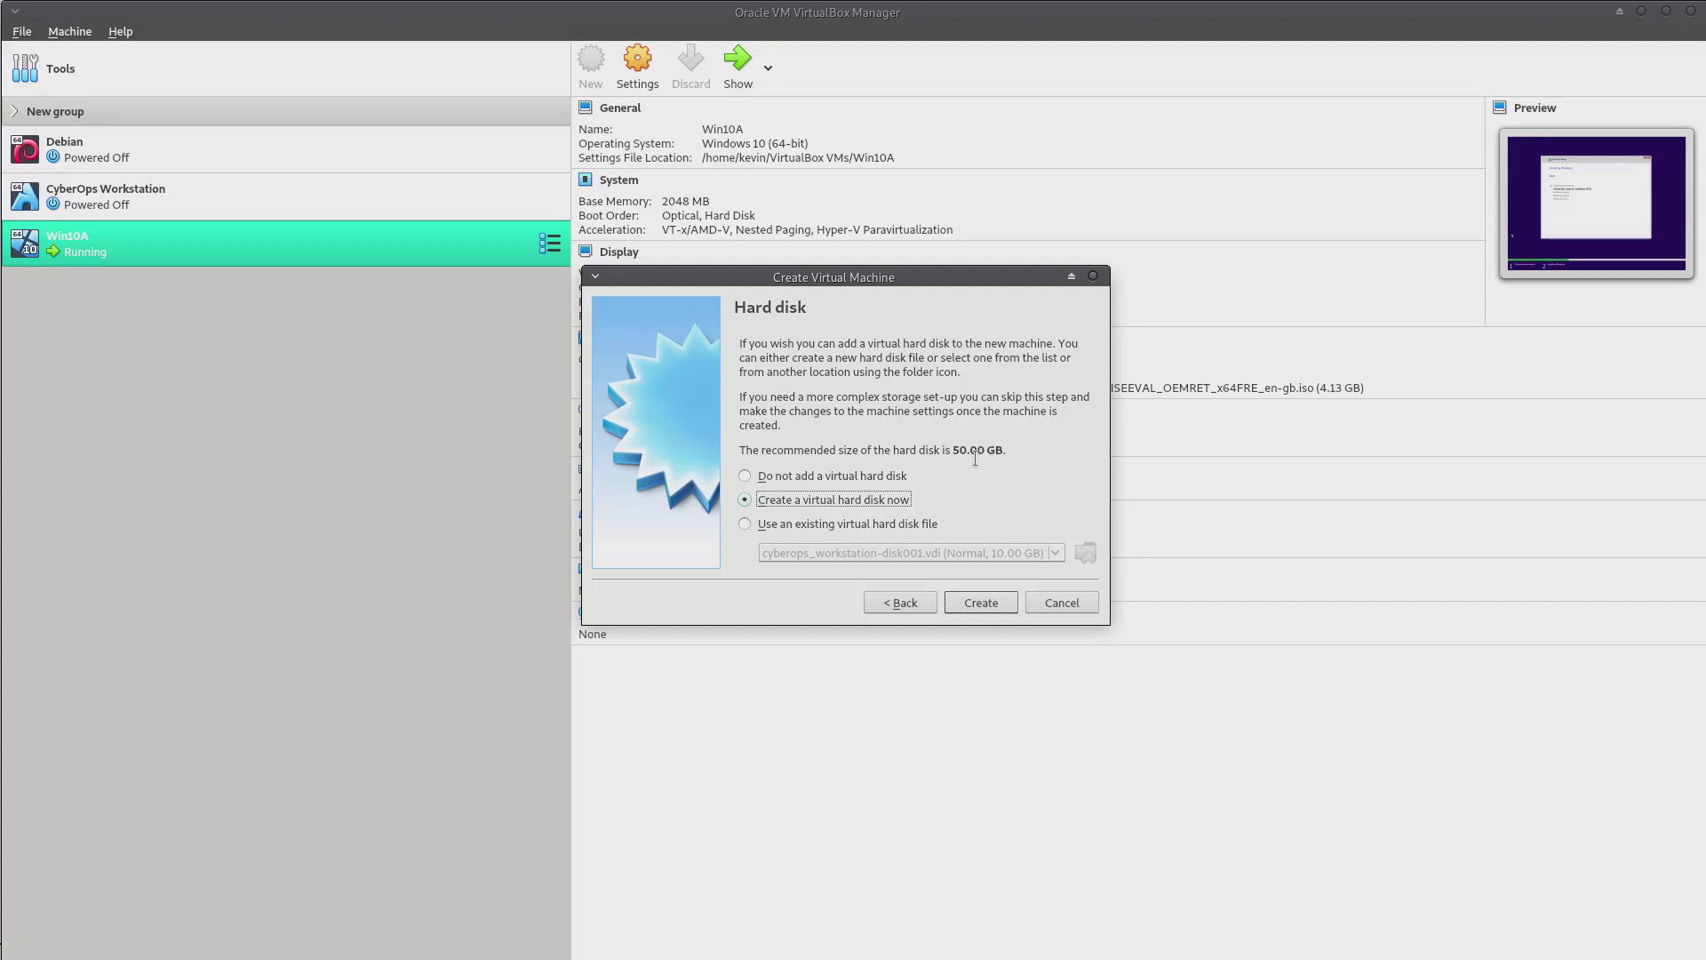
click(982, 604)
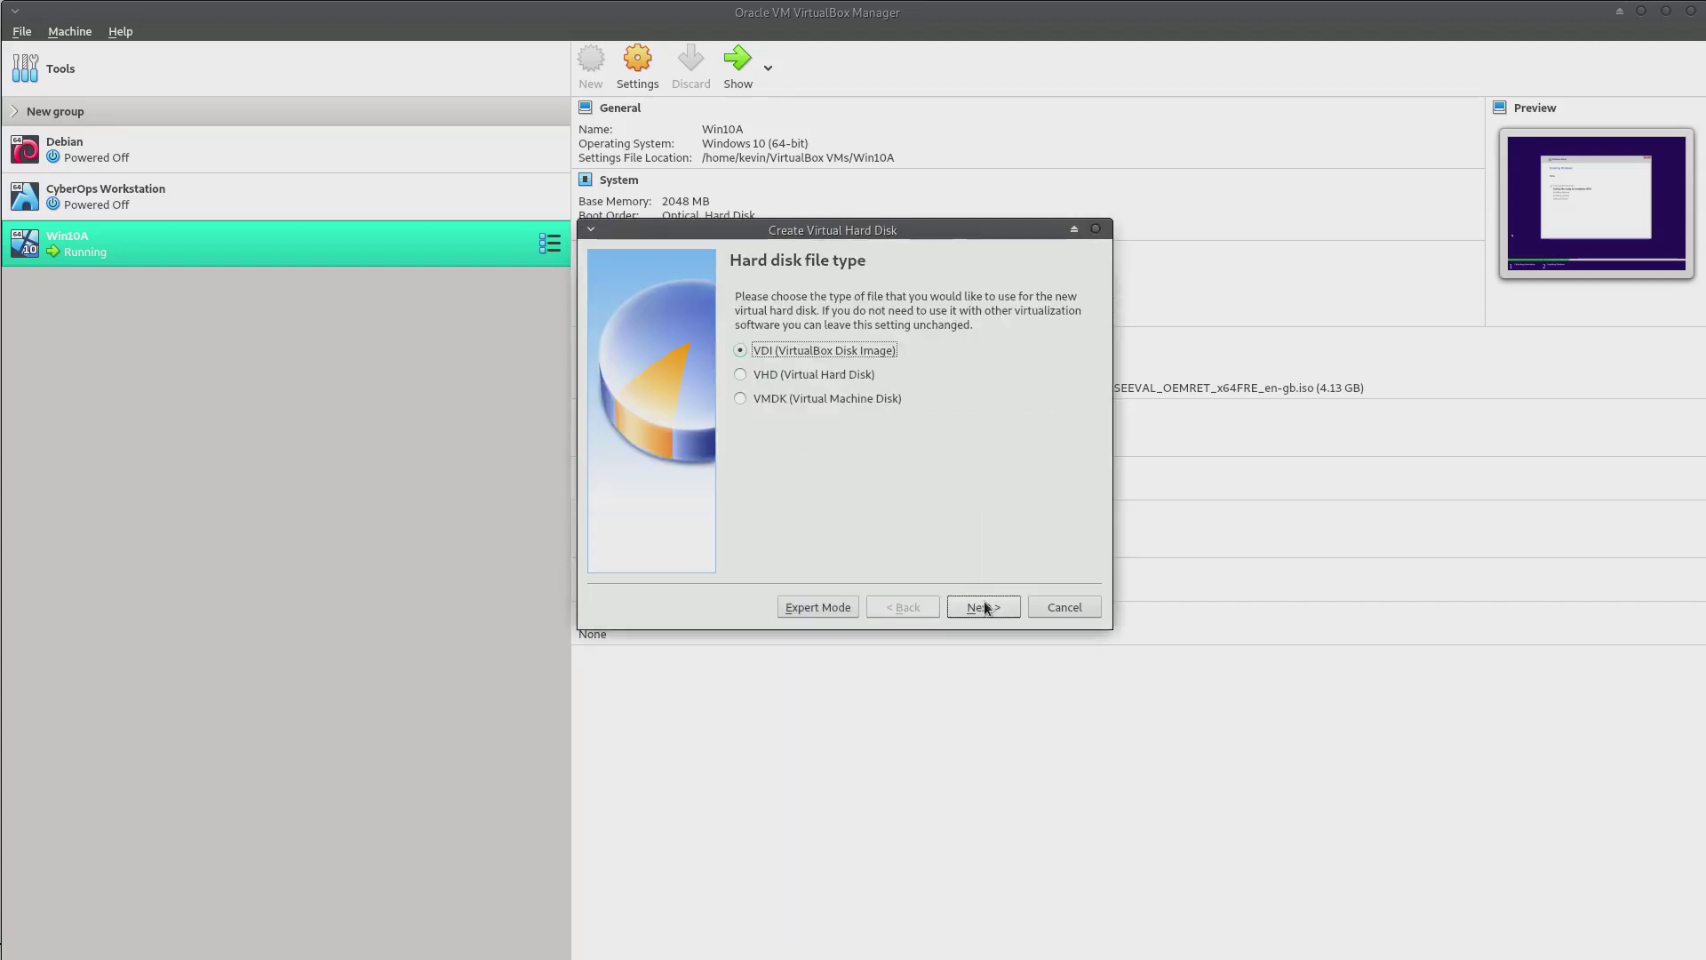
click(984, 607)
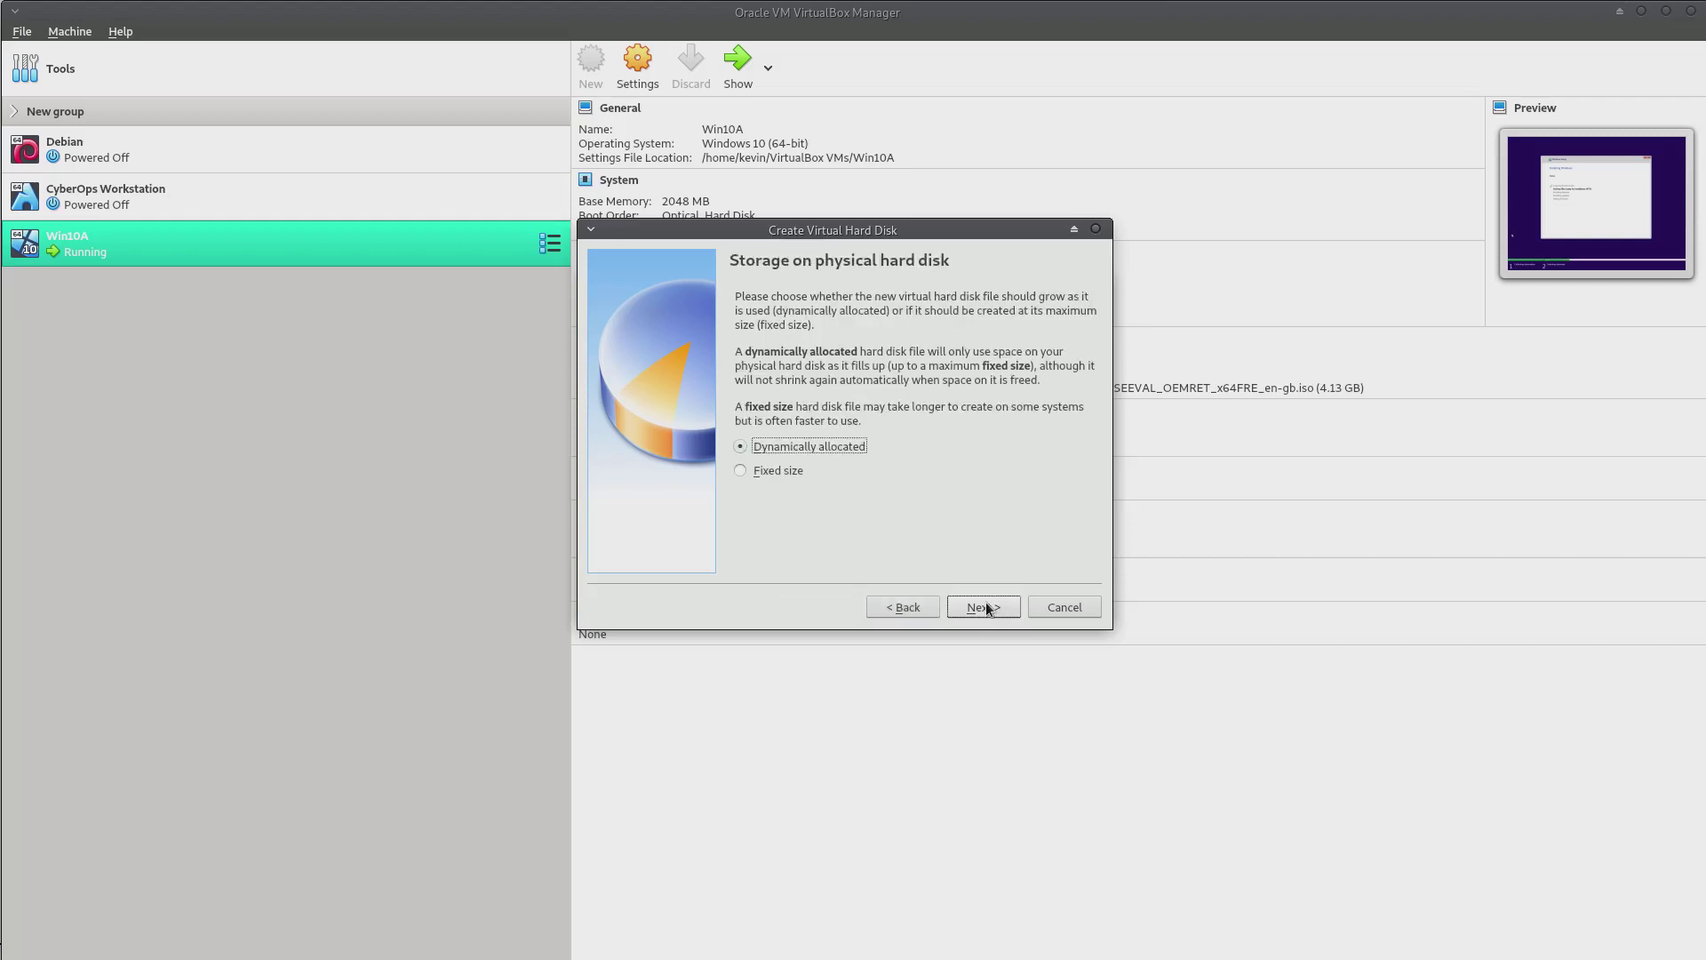
click(984, 607)
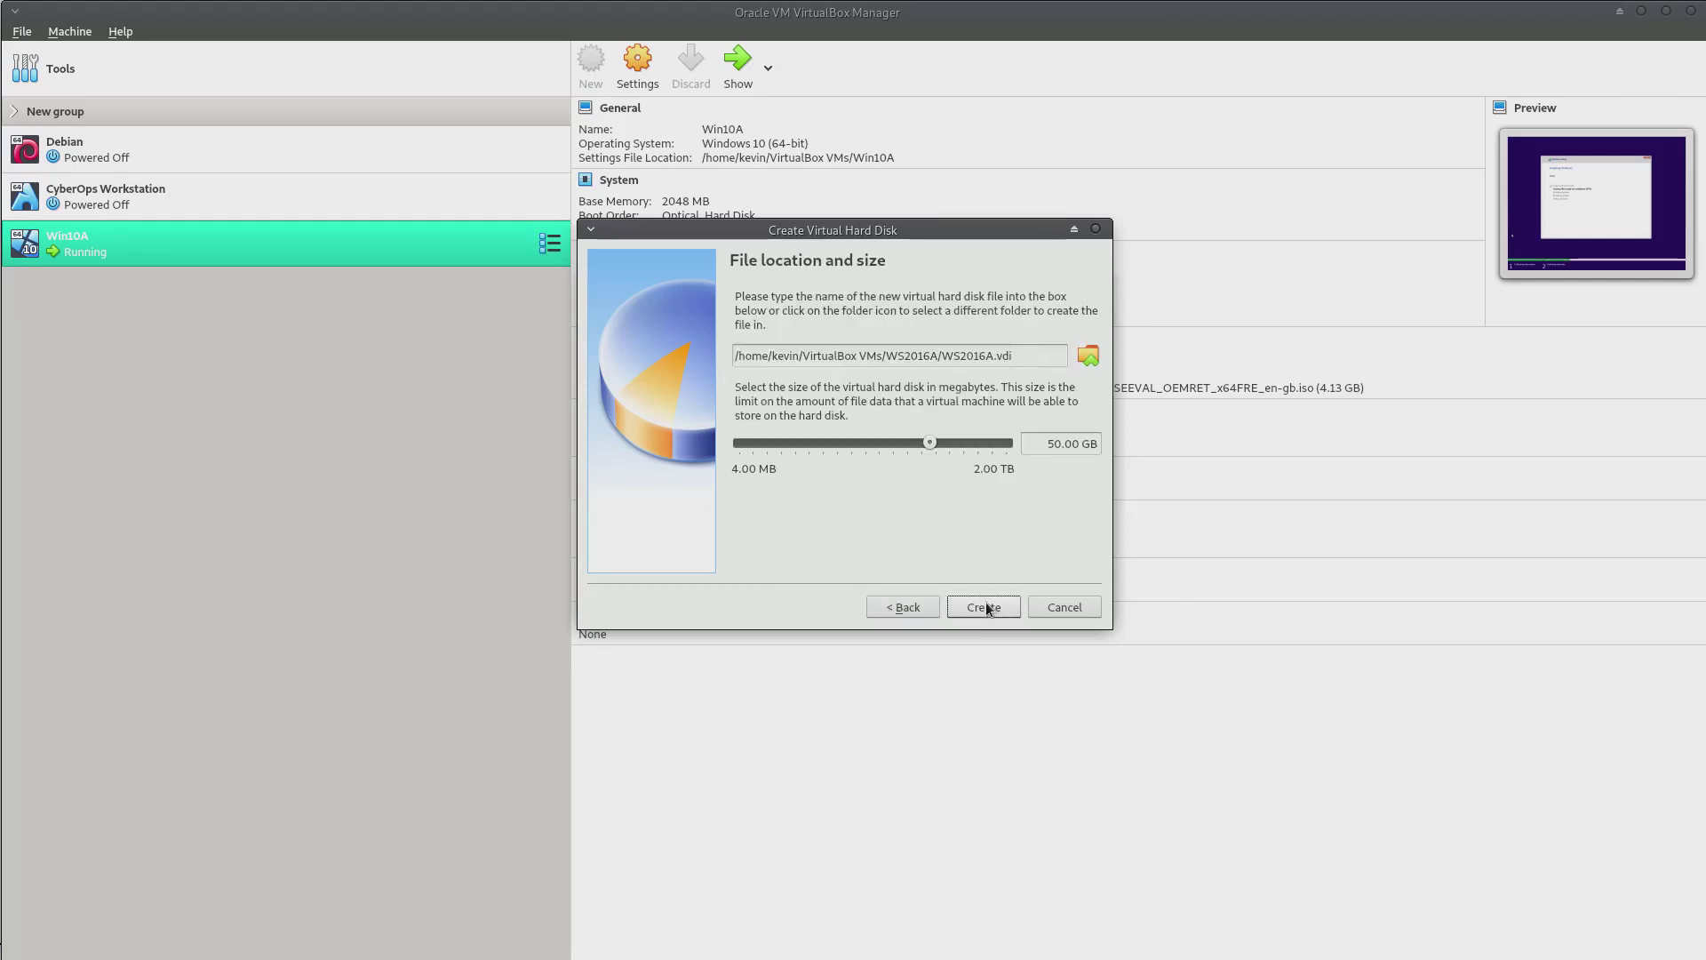
click(984, 607)
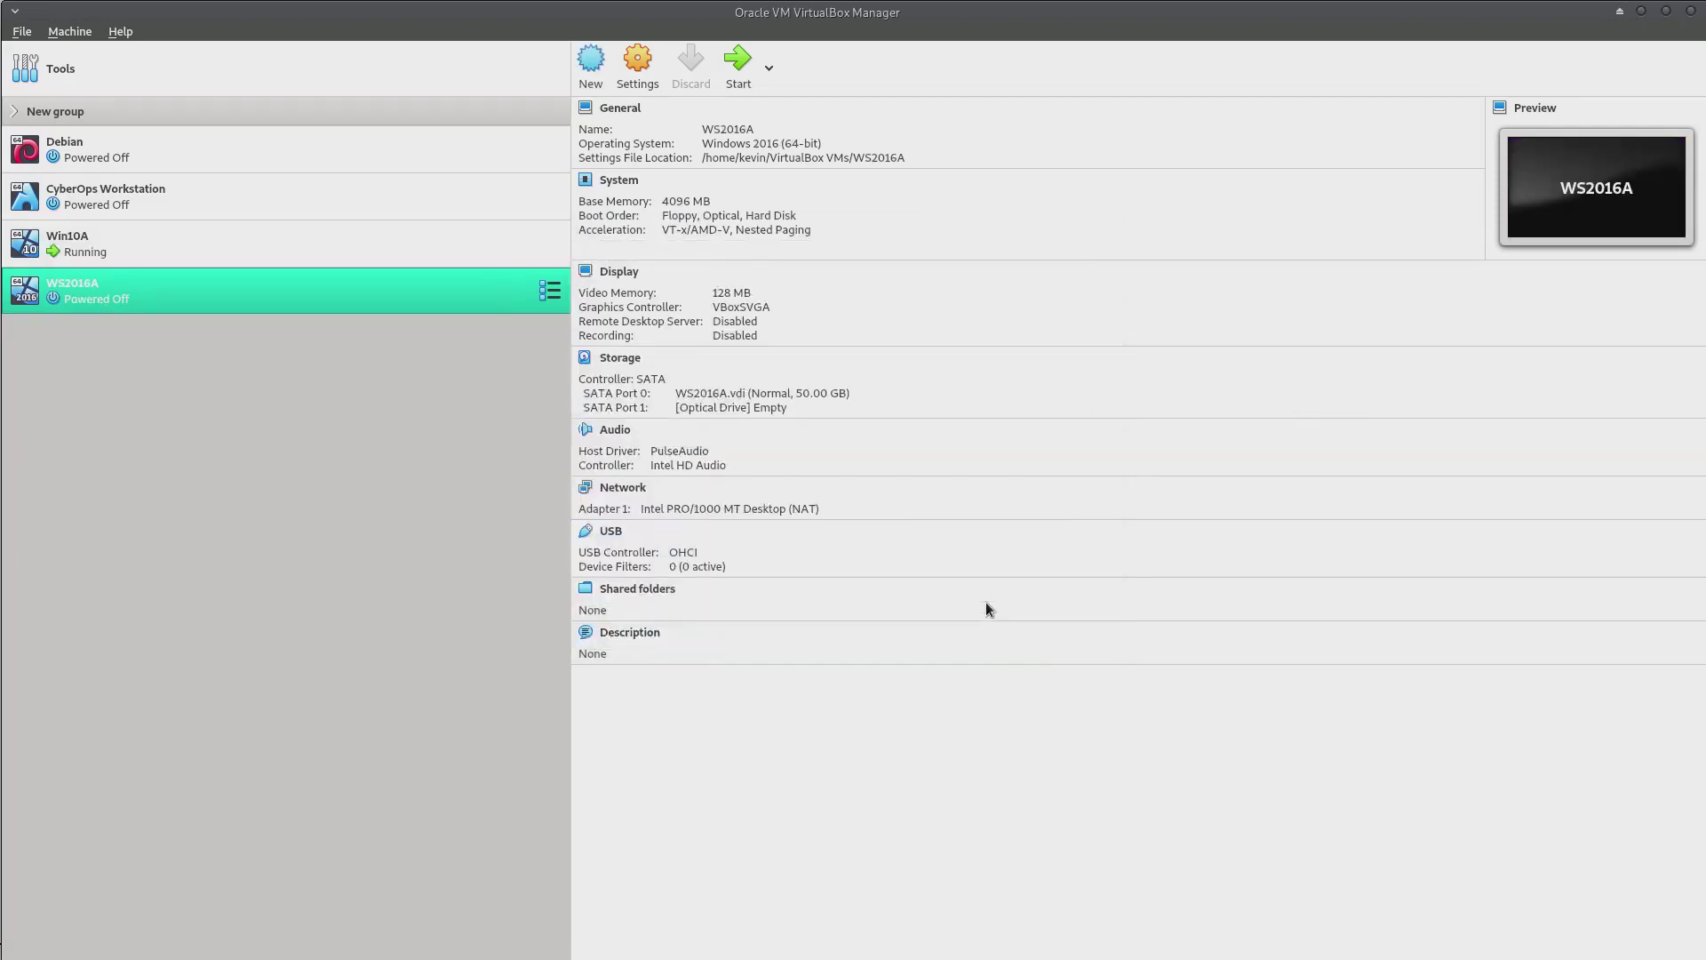
Remove Floppy from WS2016A's boot order and move it to the bottom
click(632, 182)
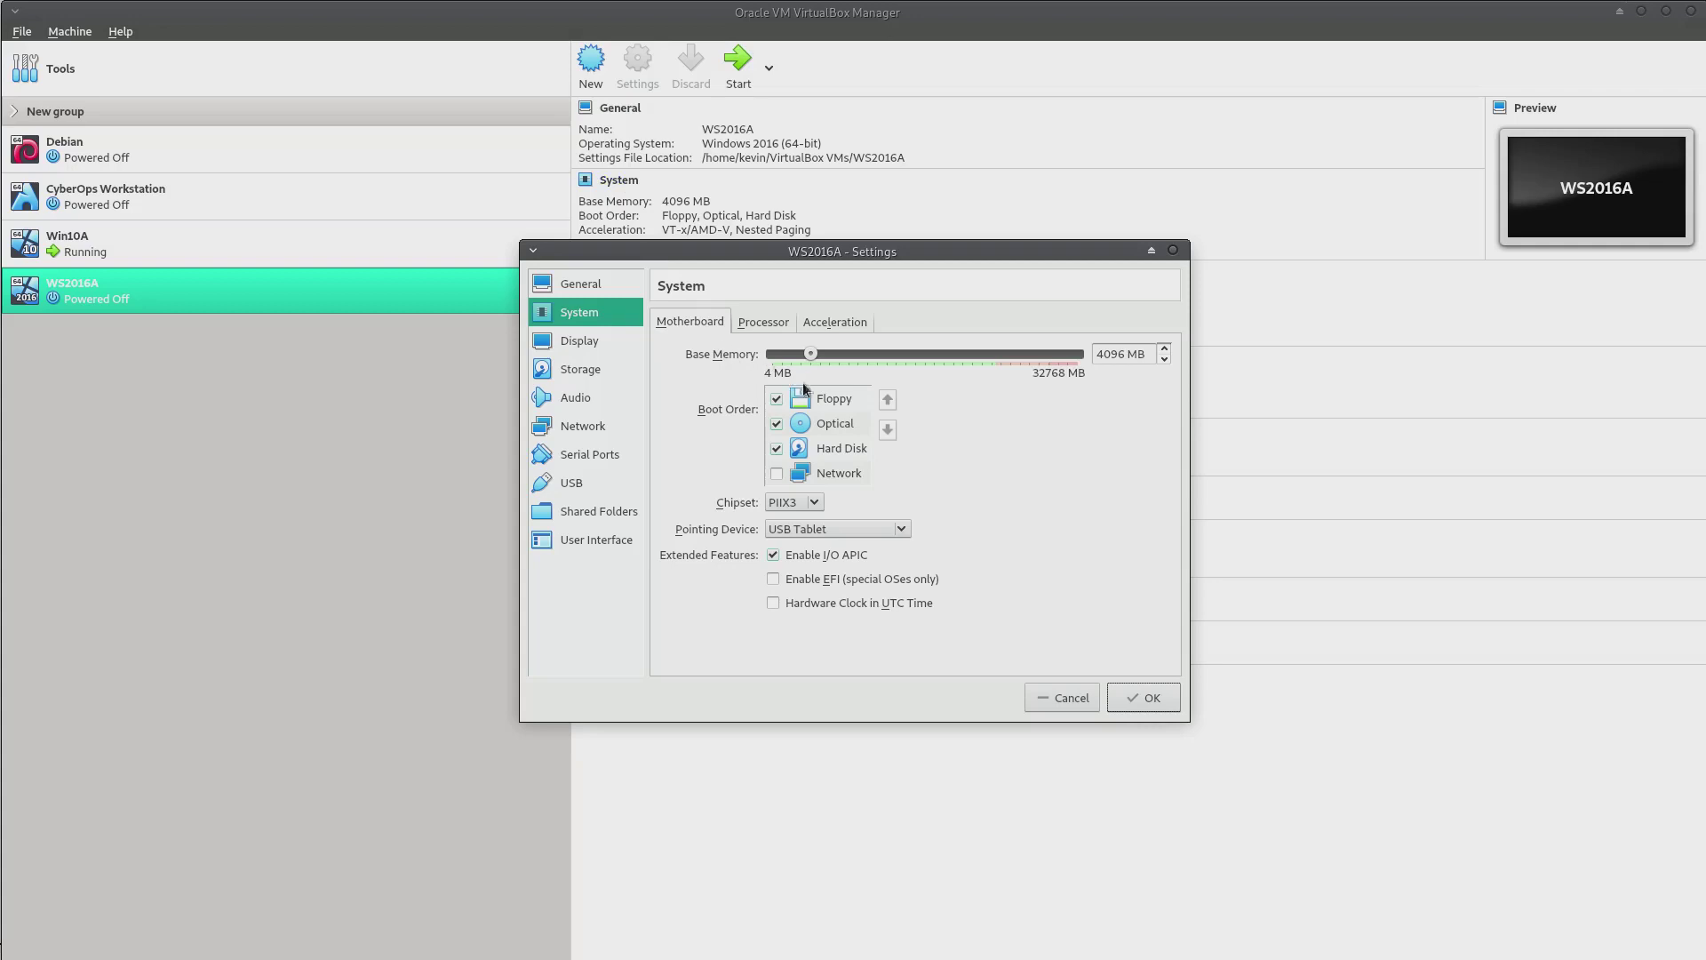
click(777, 399)
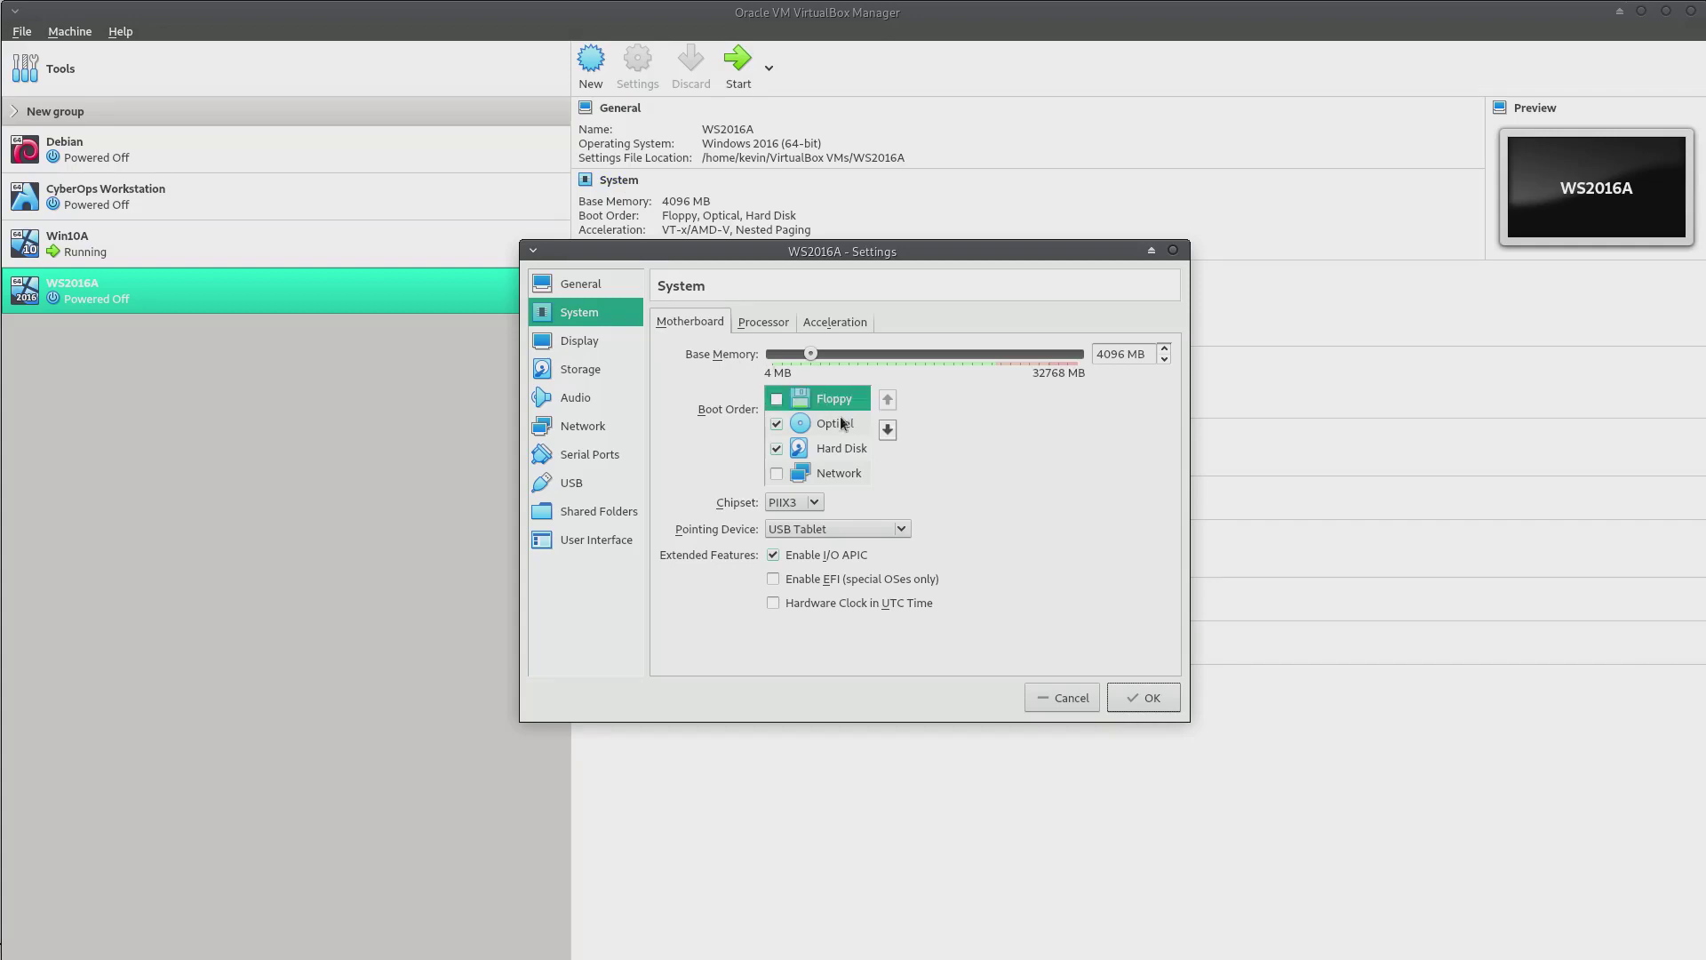
click(887, 430)
click(887, 431)
click(887, 431)
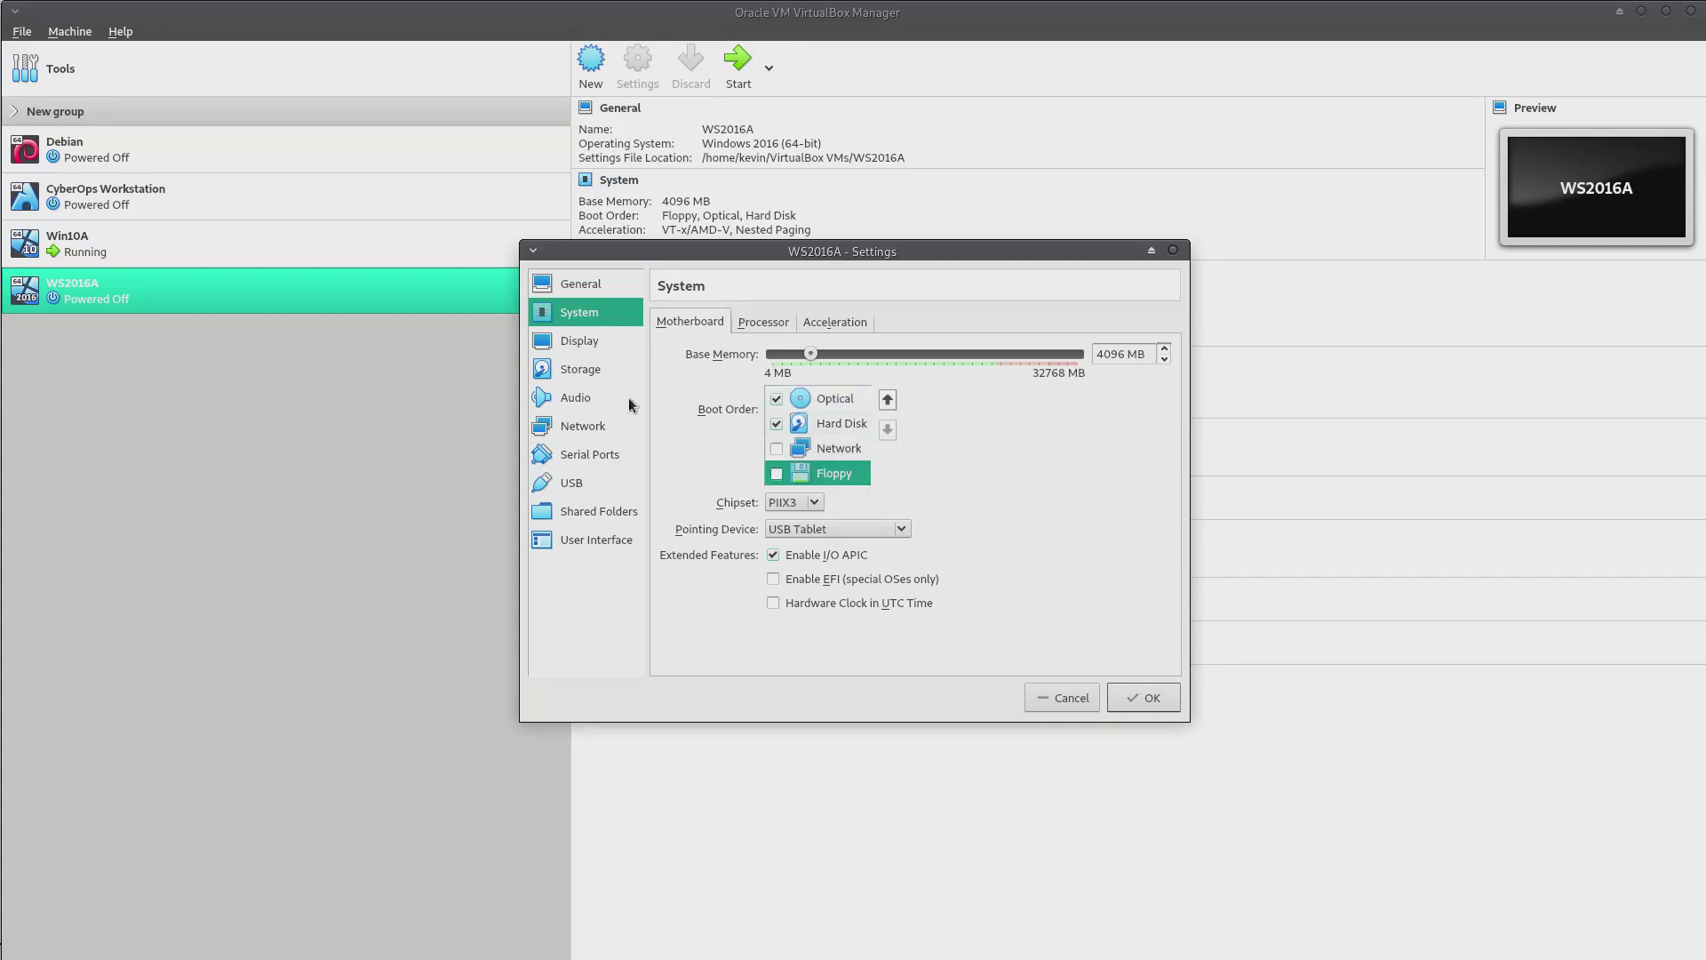
Attach WS2016A's network adapter as Bridged Adapter and save
click(586, 428)
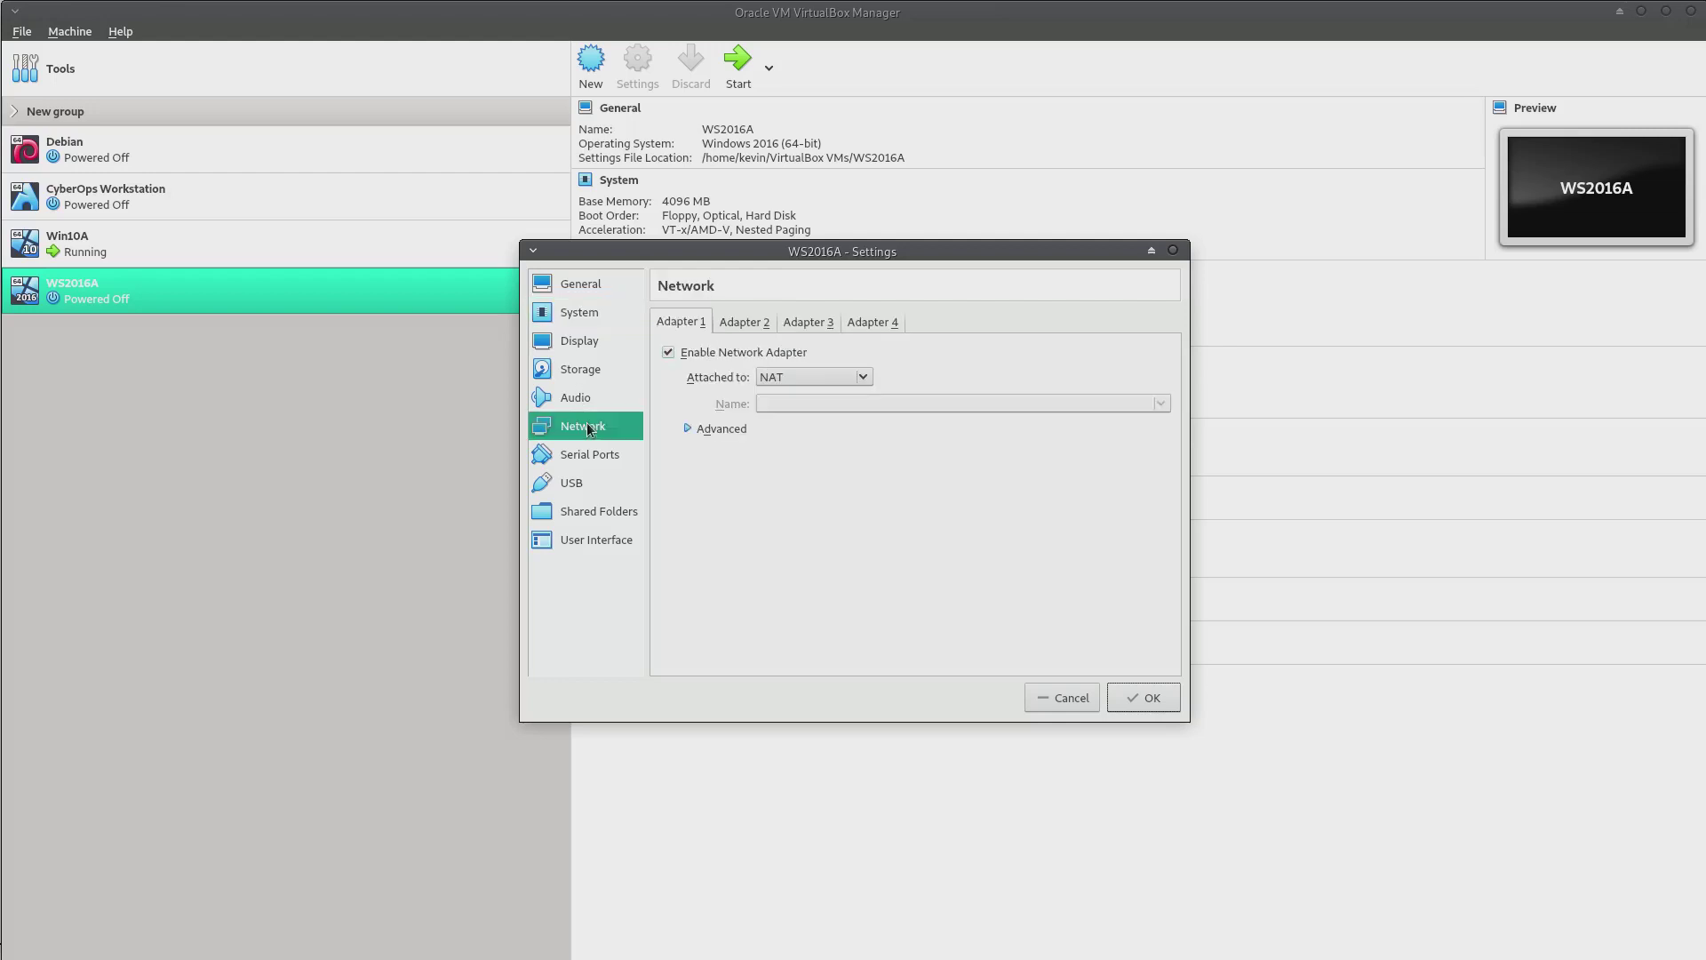
click(862, 378)
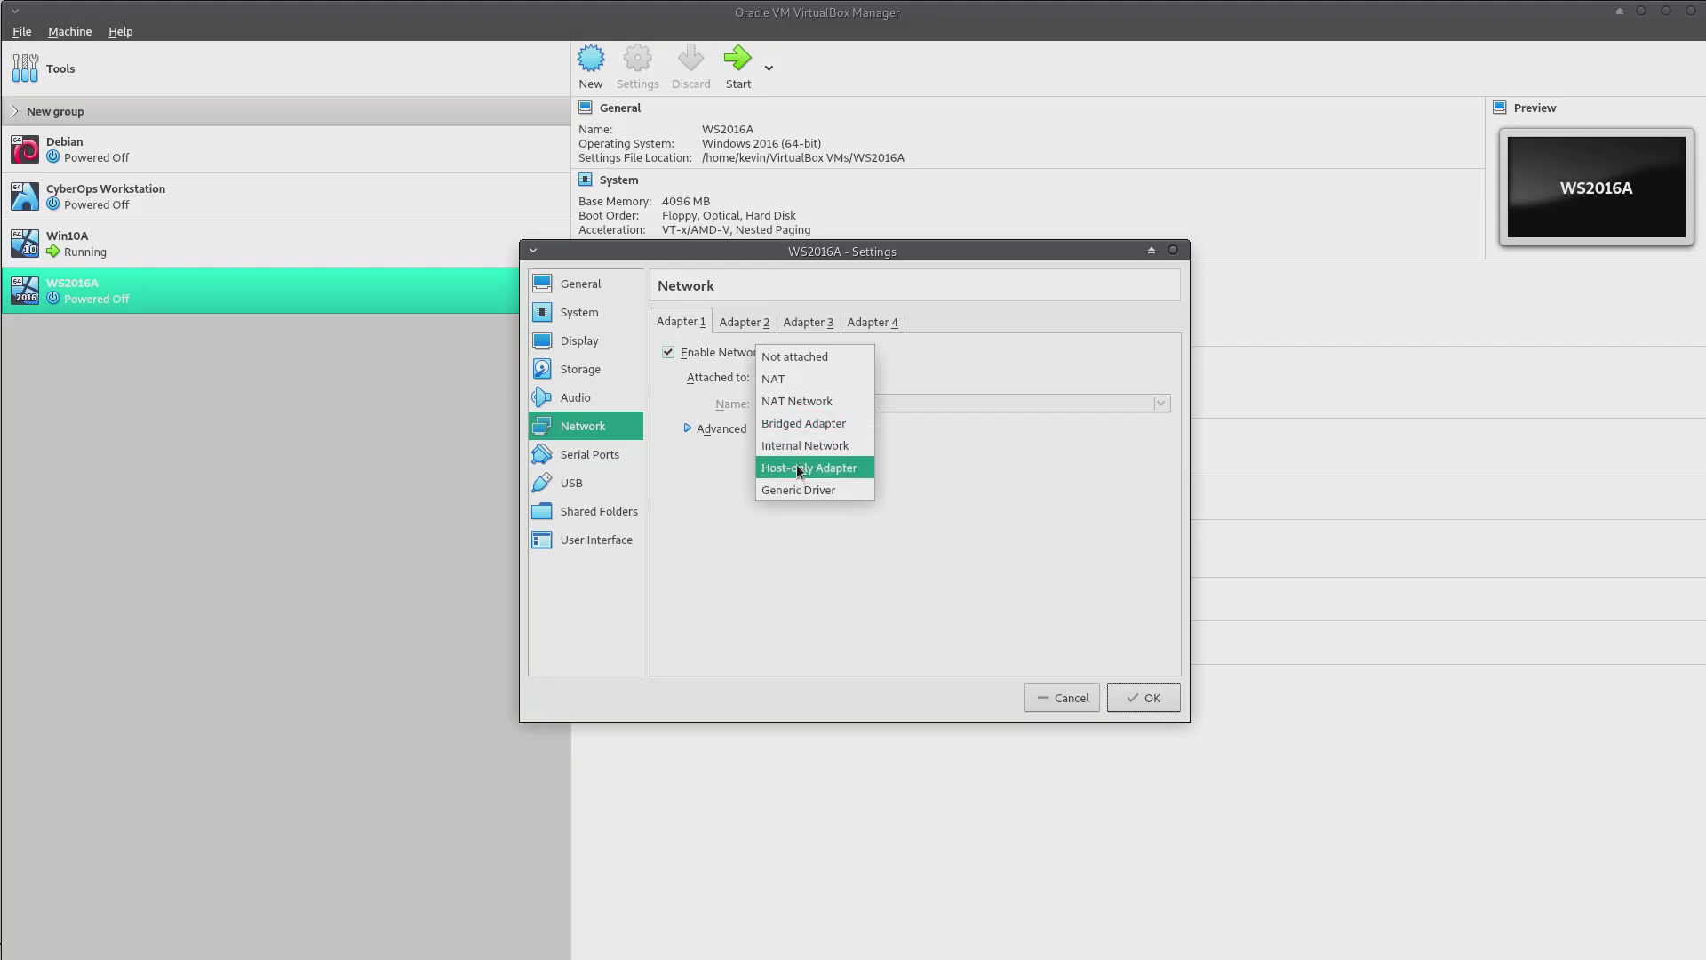
click(799, 425)
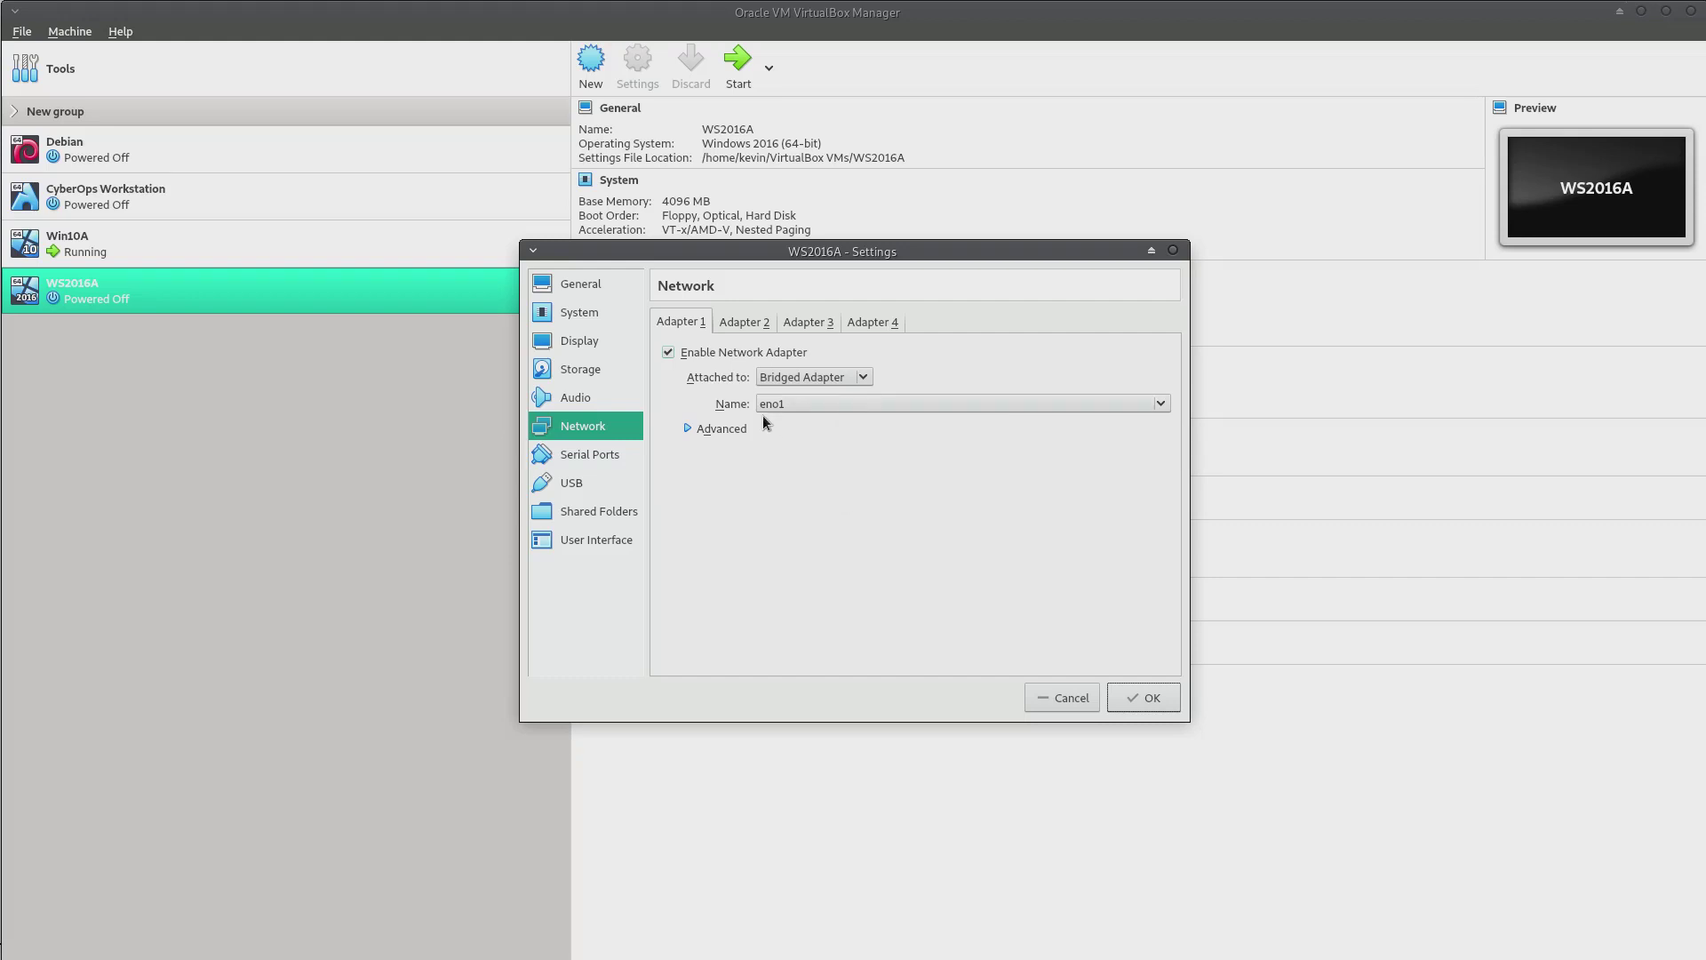
click(1143, 700)
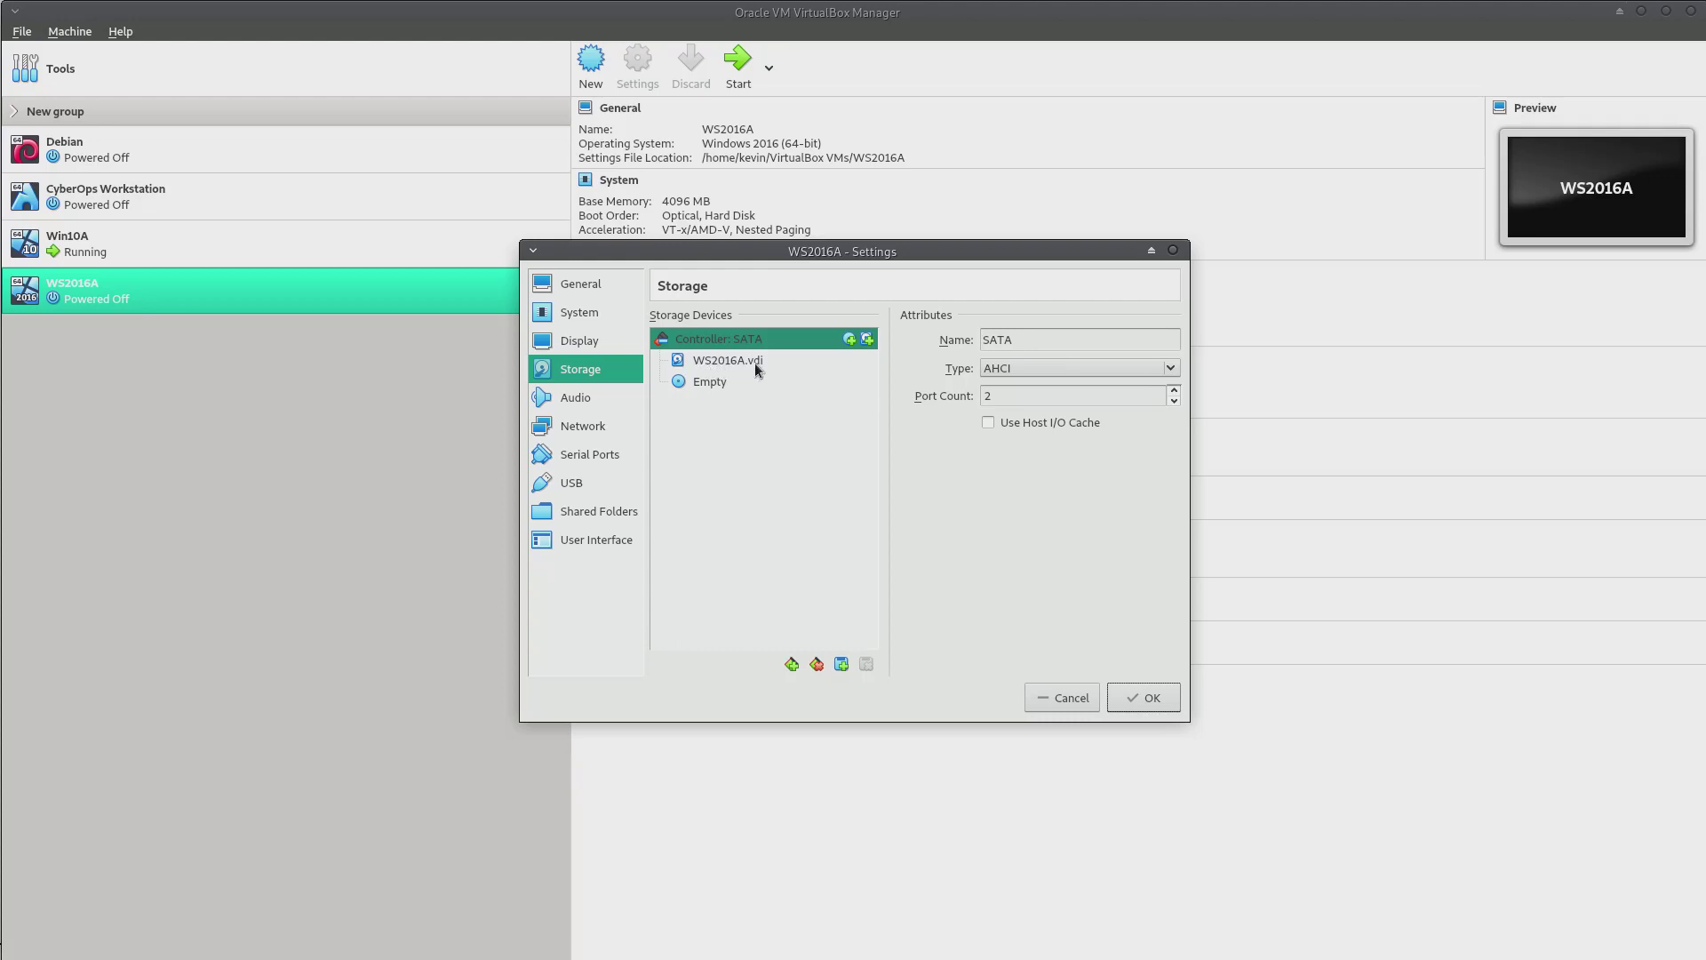
Load the Windows Server 2016 Datacenter ISO into WS2016A's optical drive and save
click(706, 382)
click(1171, 343)
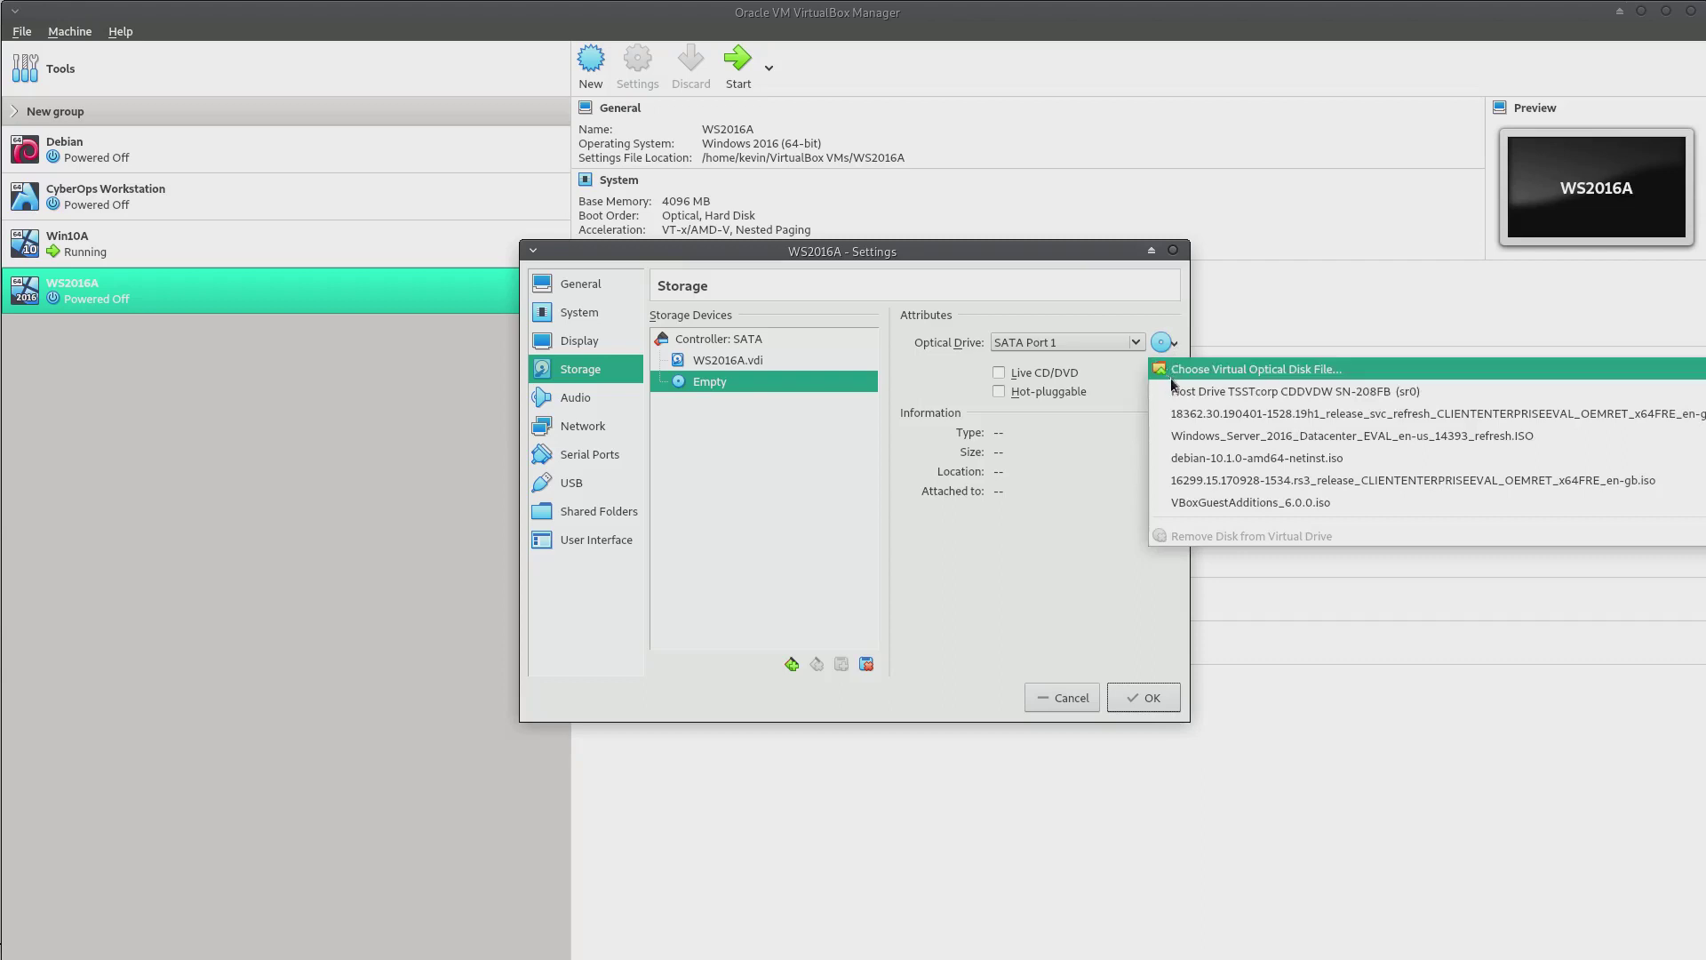
click(1203, 370)
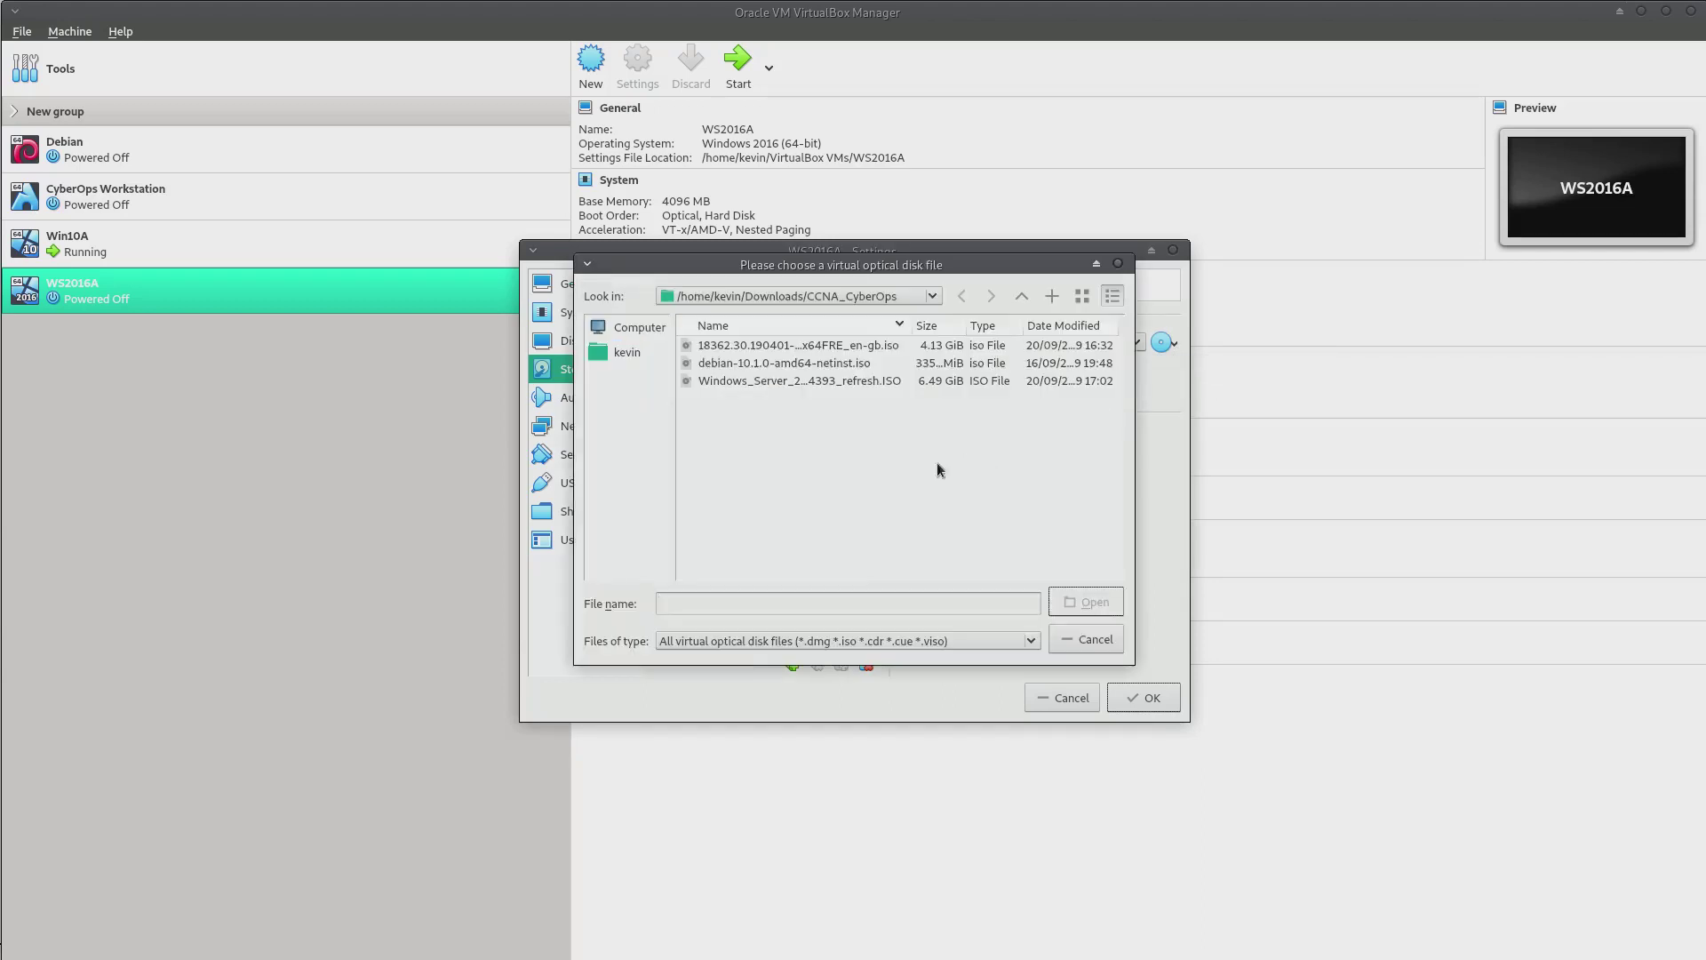
click(823, 380)
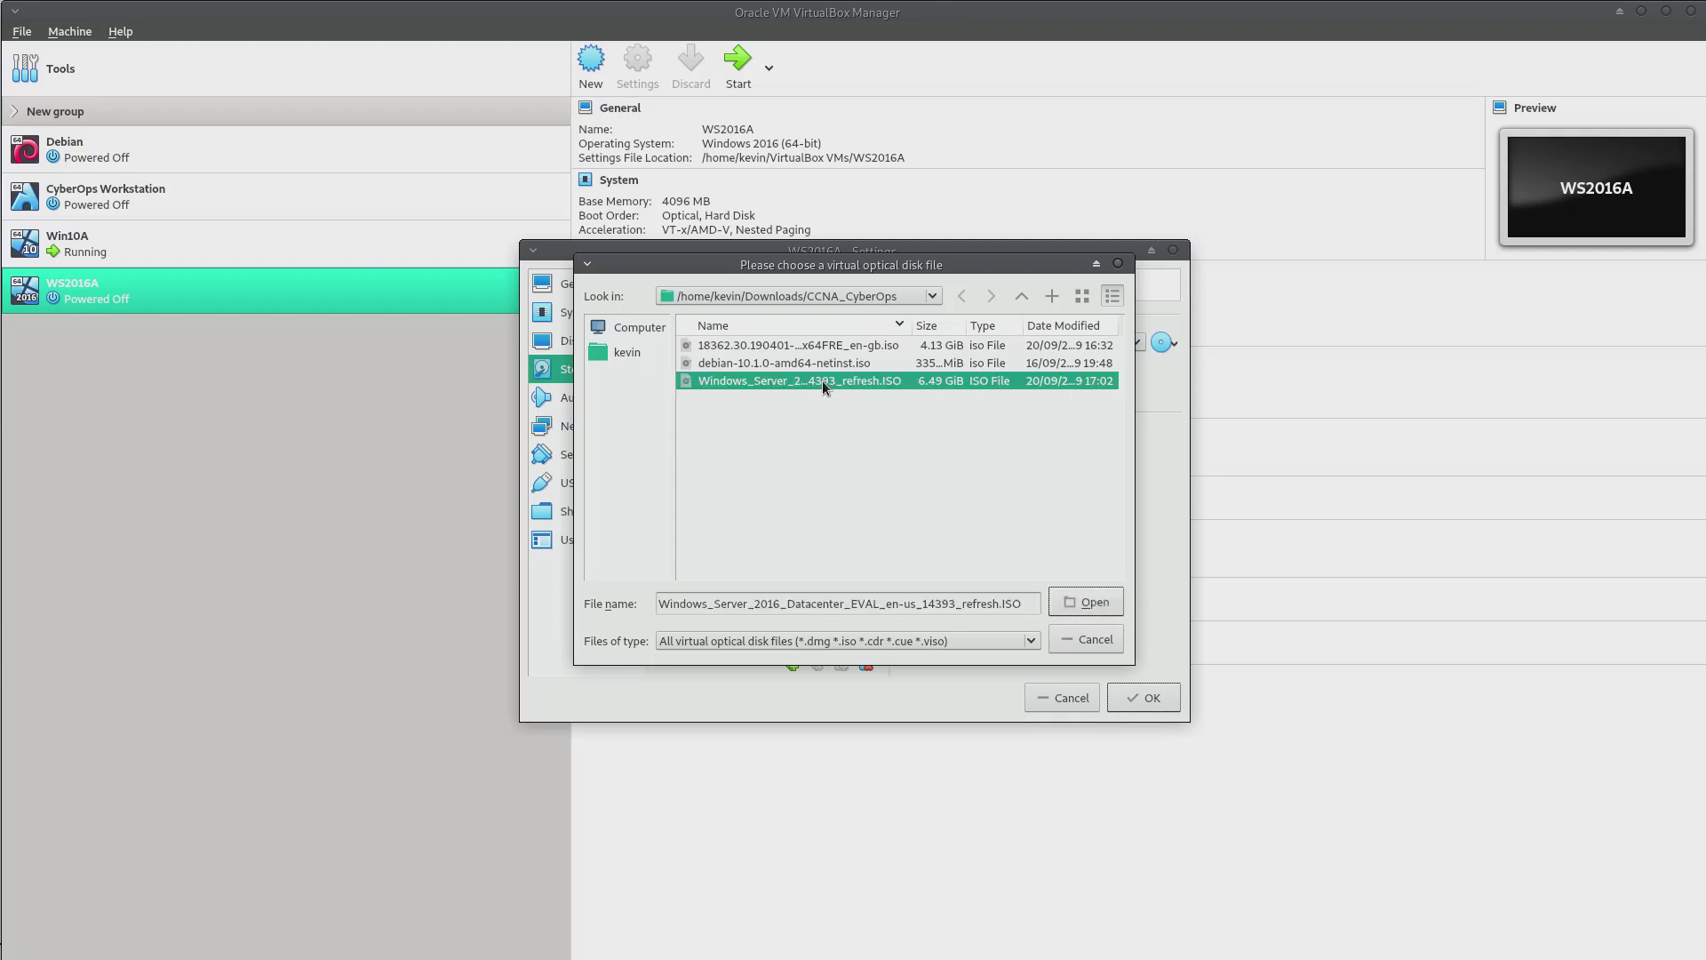
click(1083, 603)
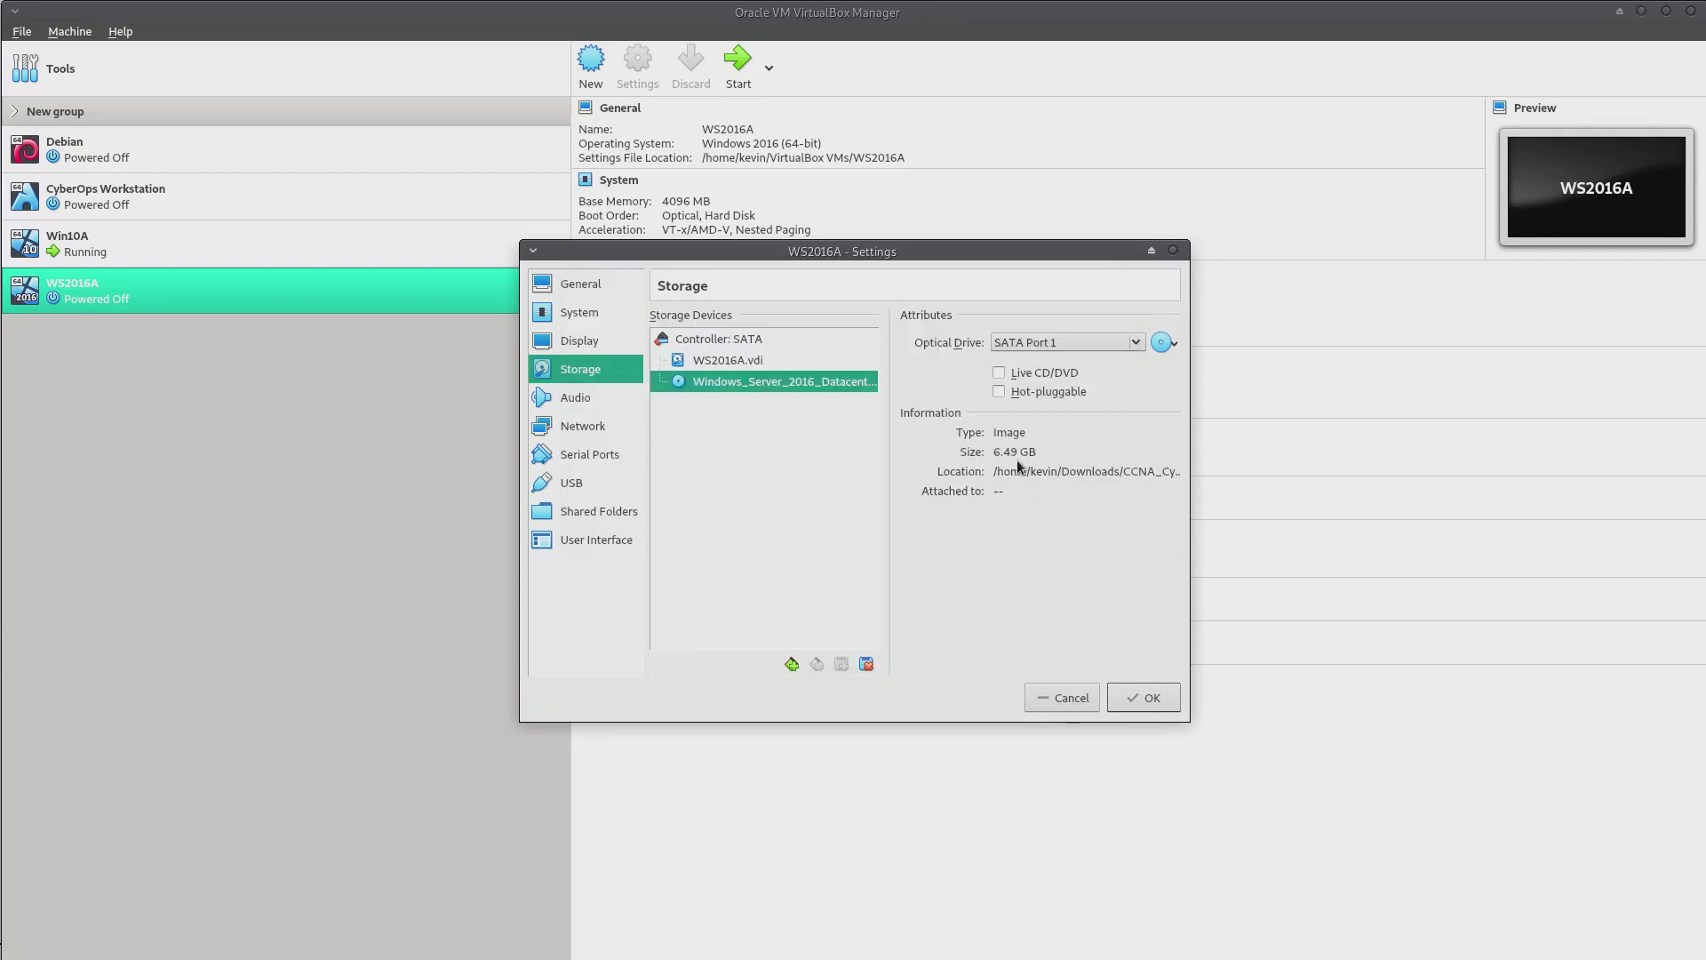
click(1148, 700)
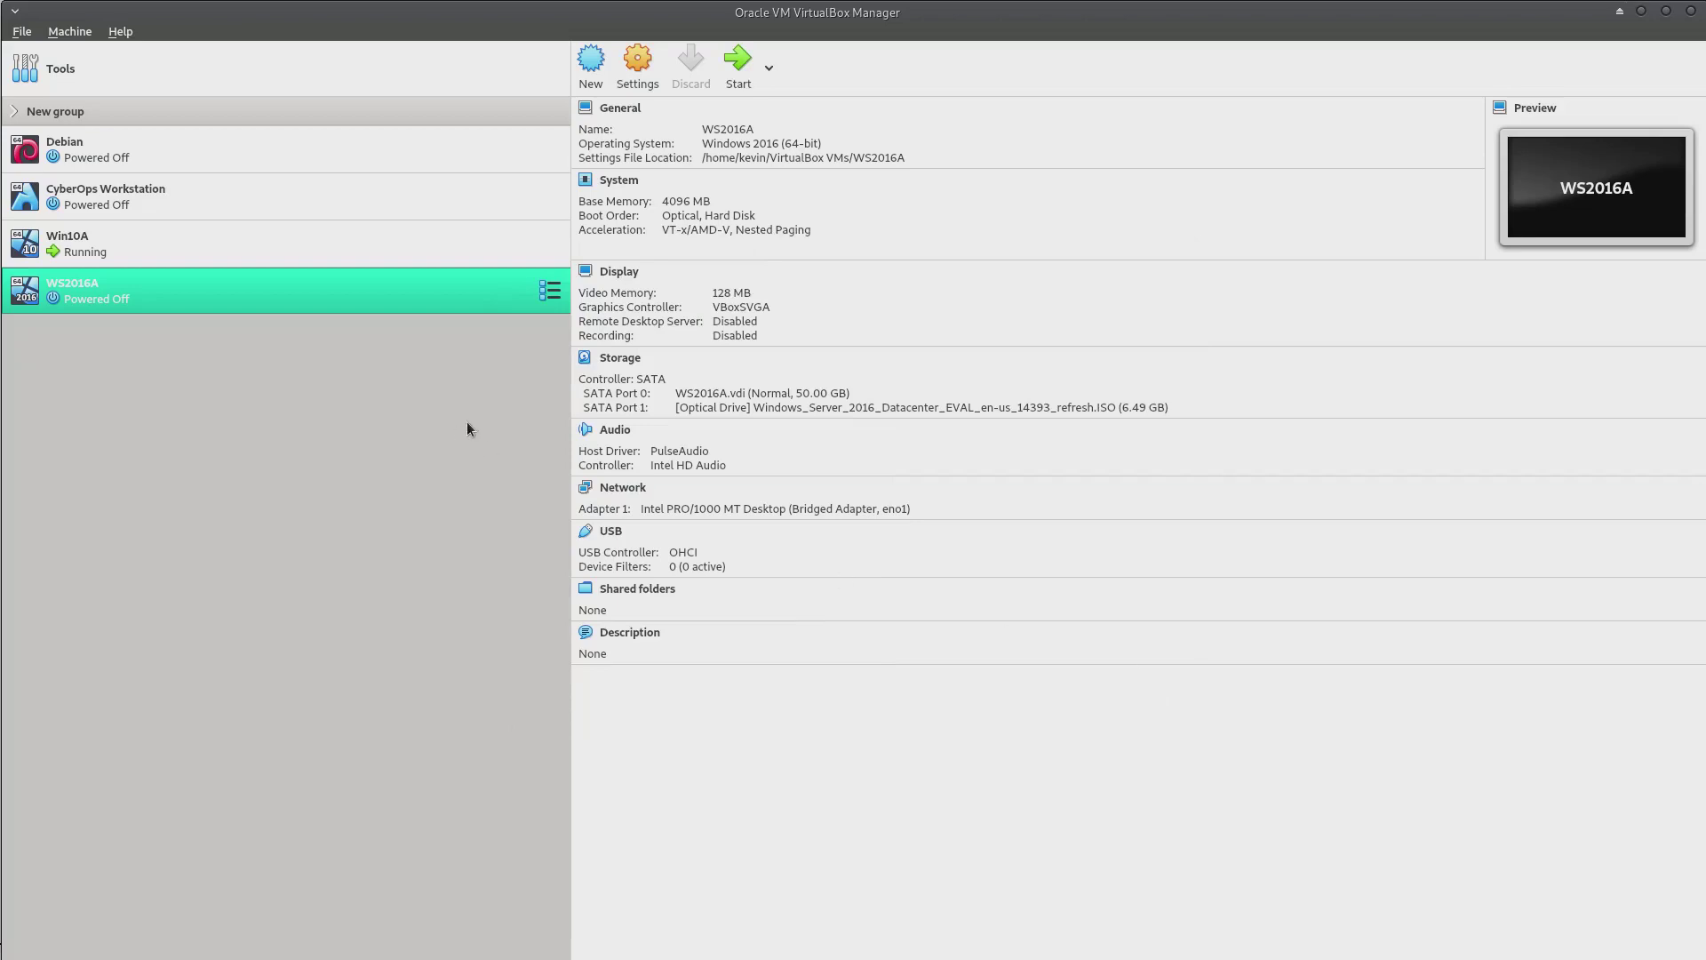
Cancel the accidental new-machine wizard, then boot WS2016A
click(590, 64)
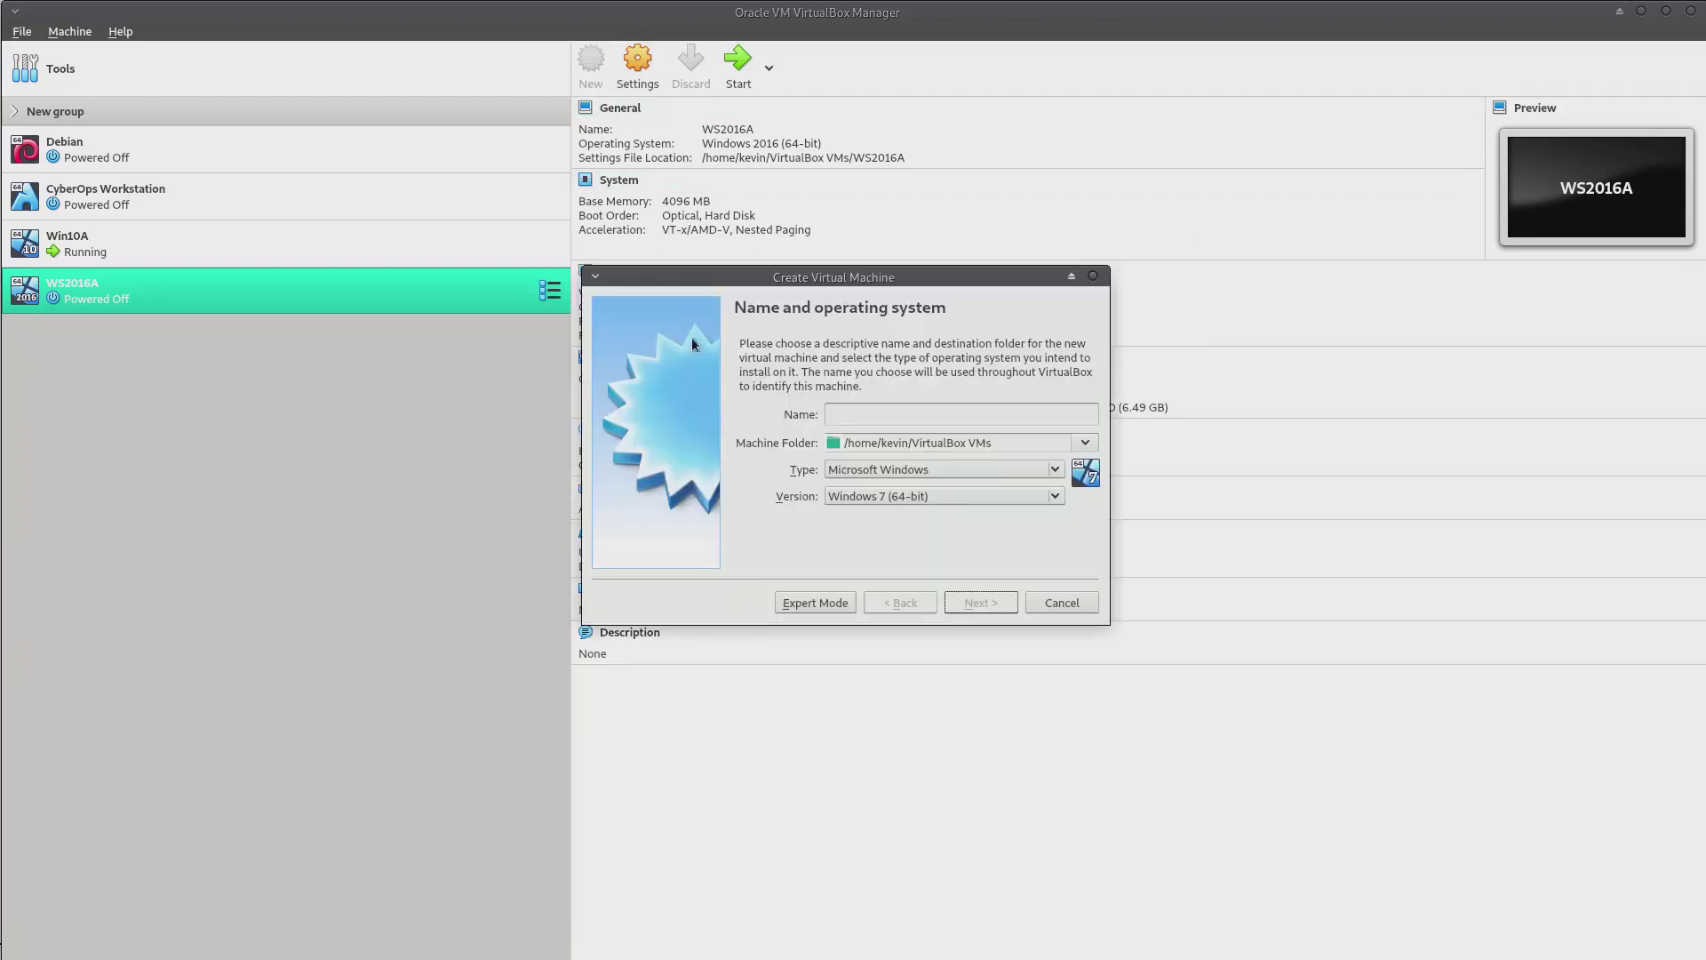
click(1062, 602)
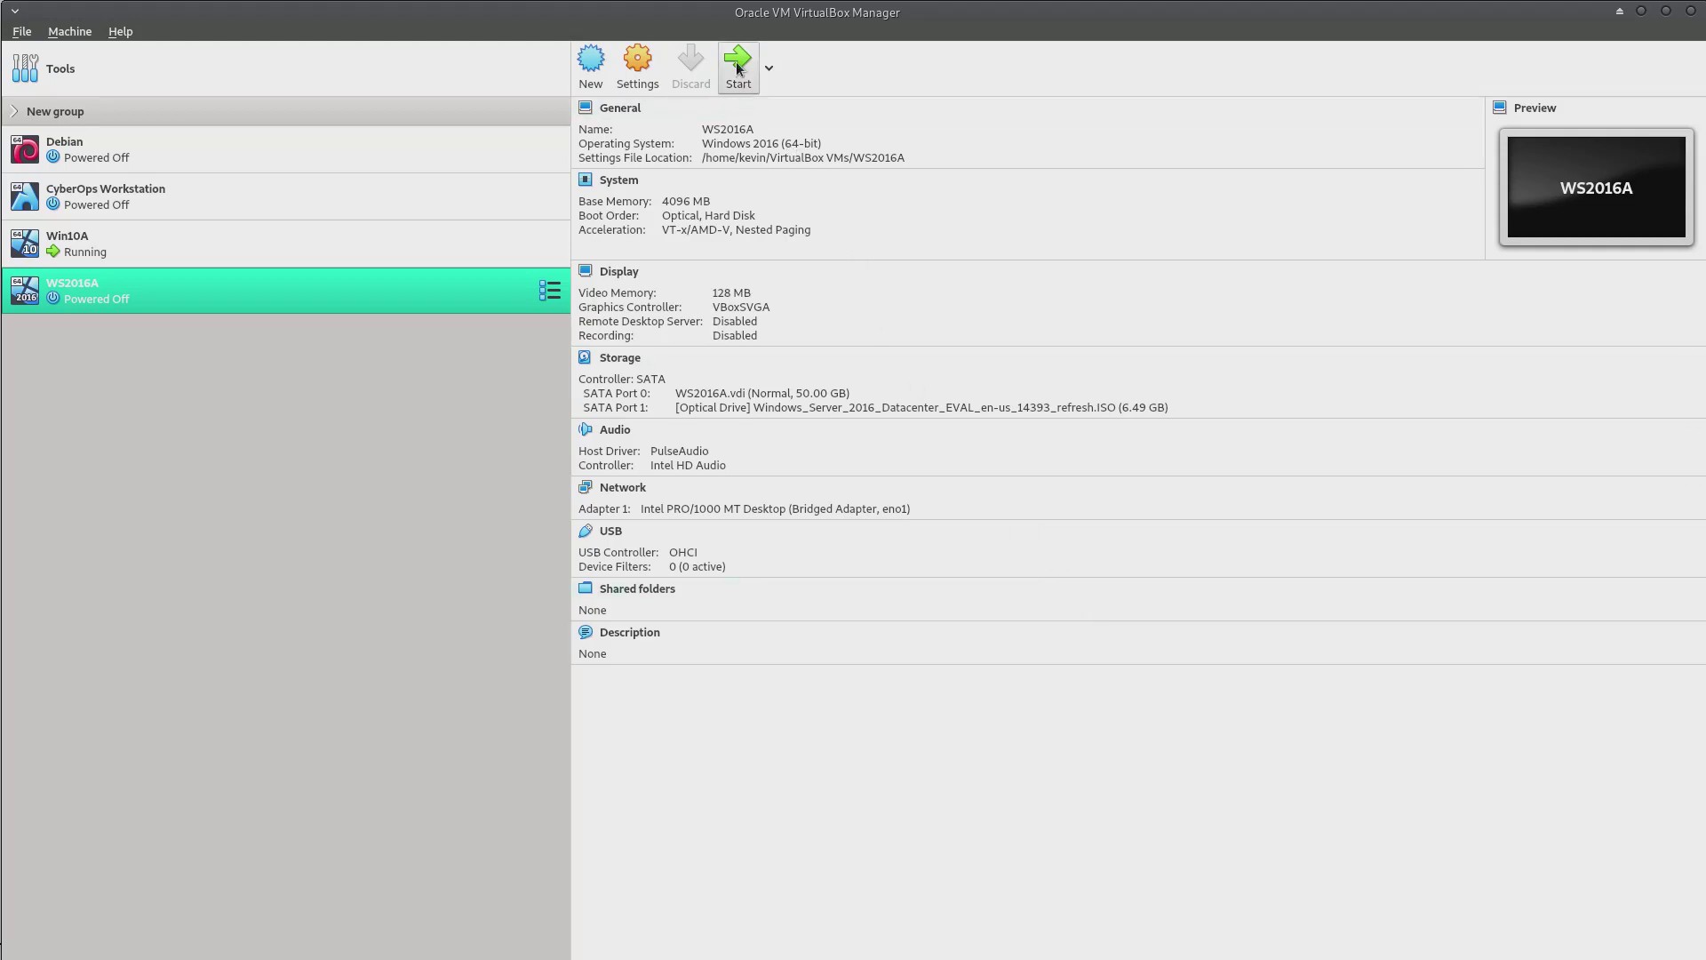
click(738, 66)
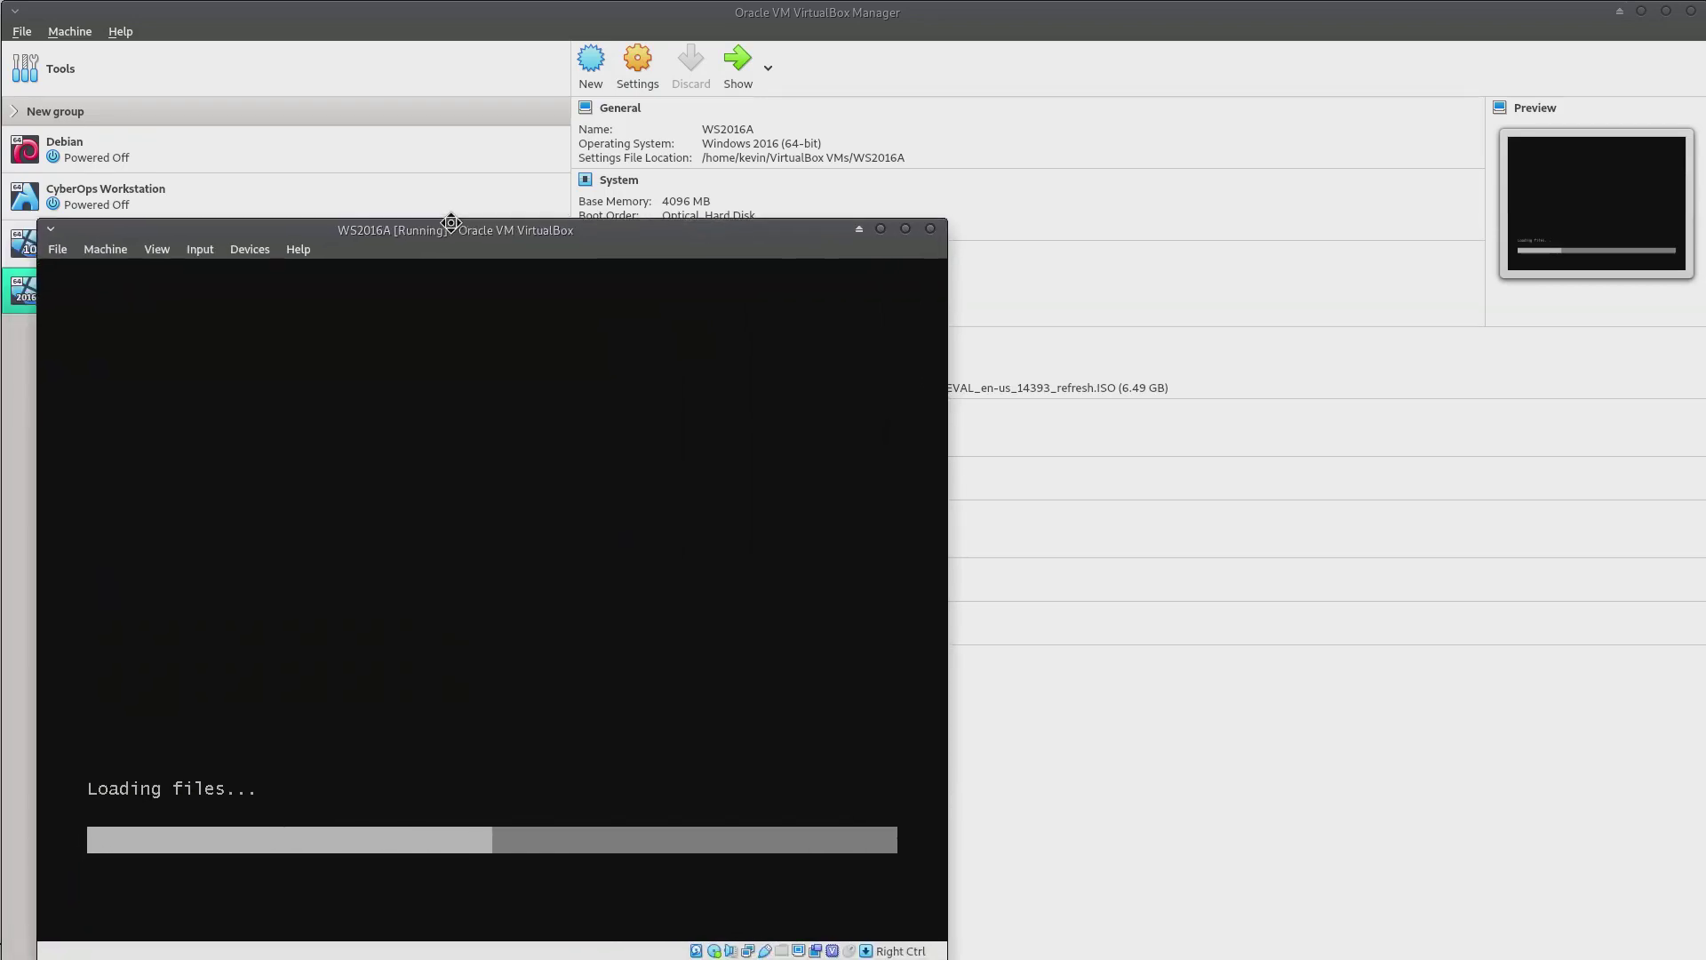
Keep English (United States) install language, set English (United Kingdom) format, and start installing
drag(450, 222, 412, 243)
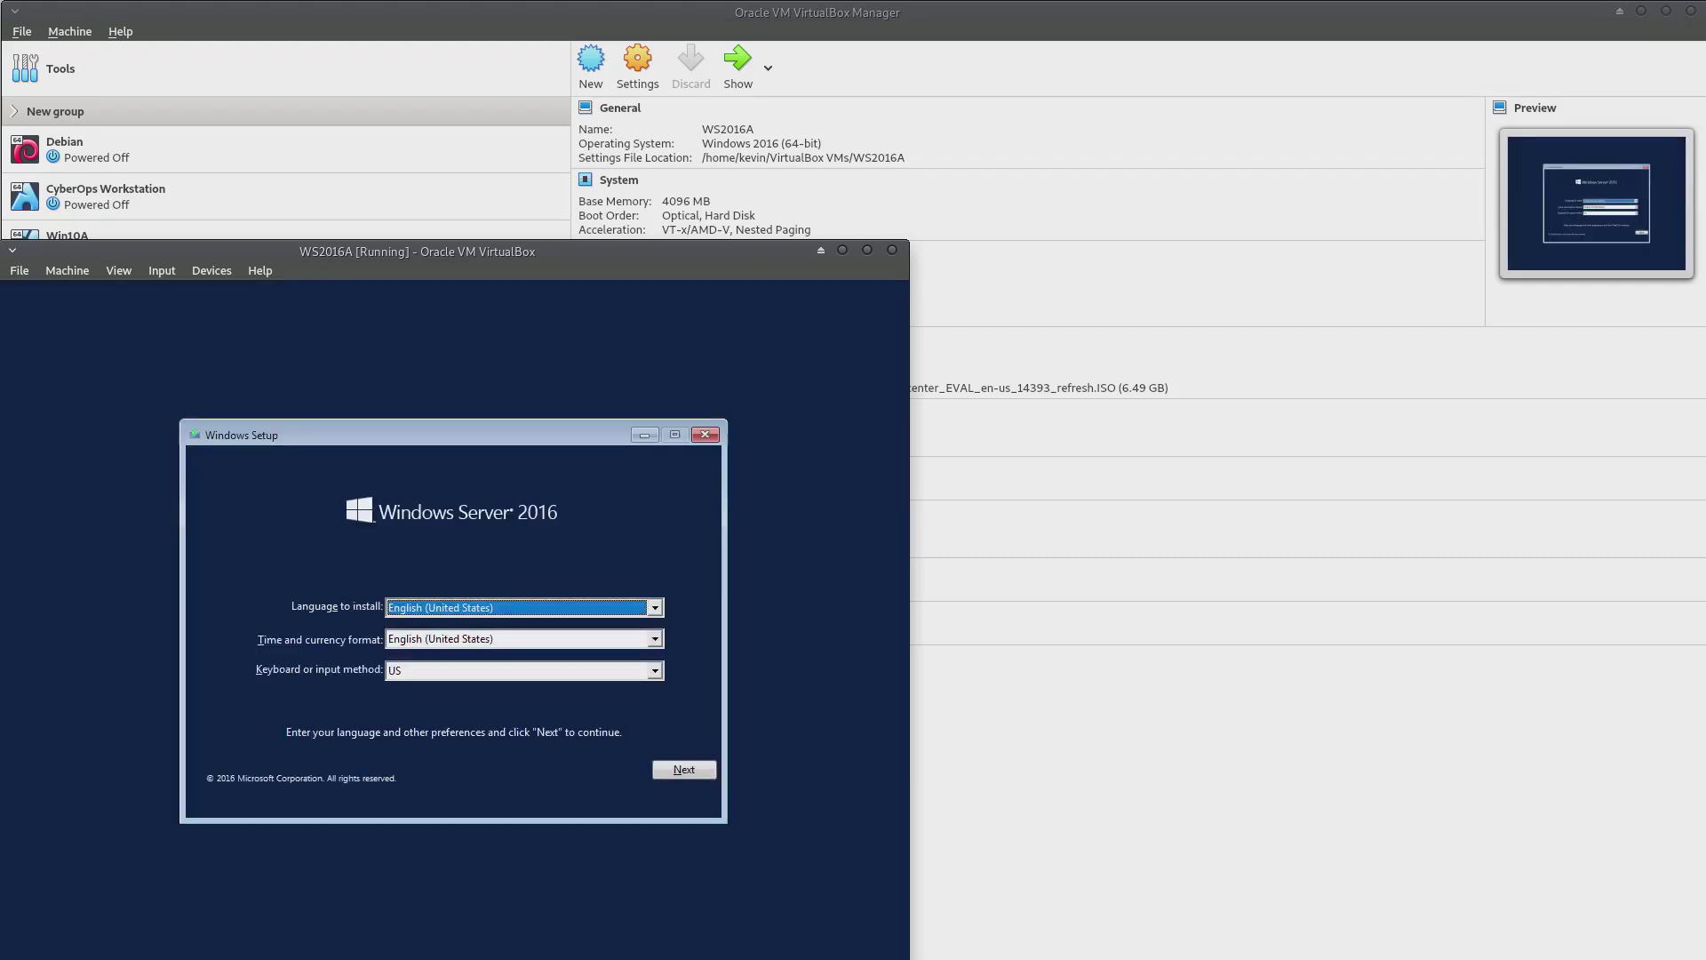
key(alt+Tab)
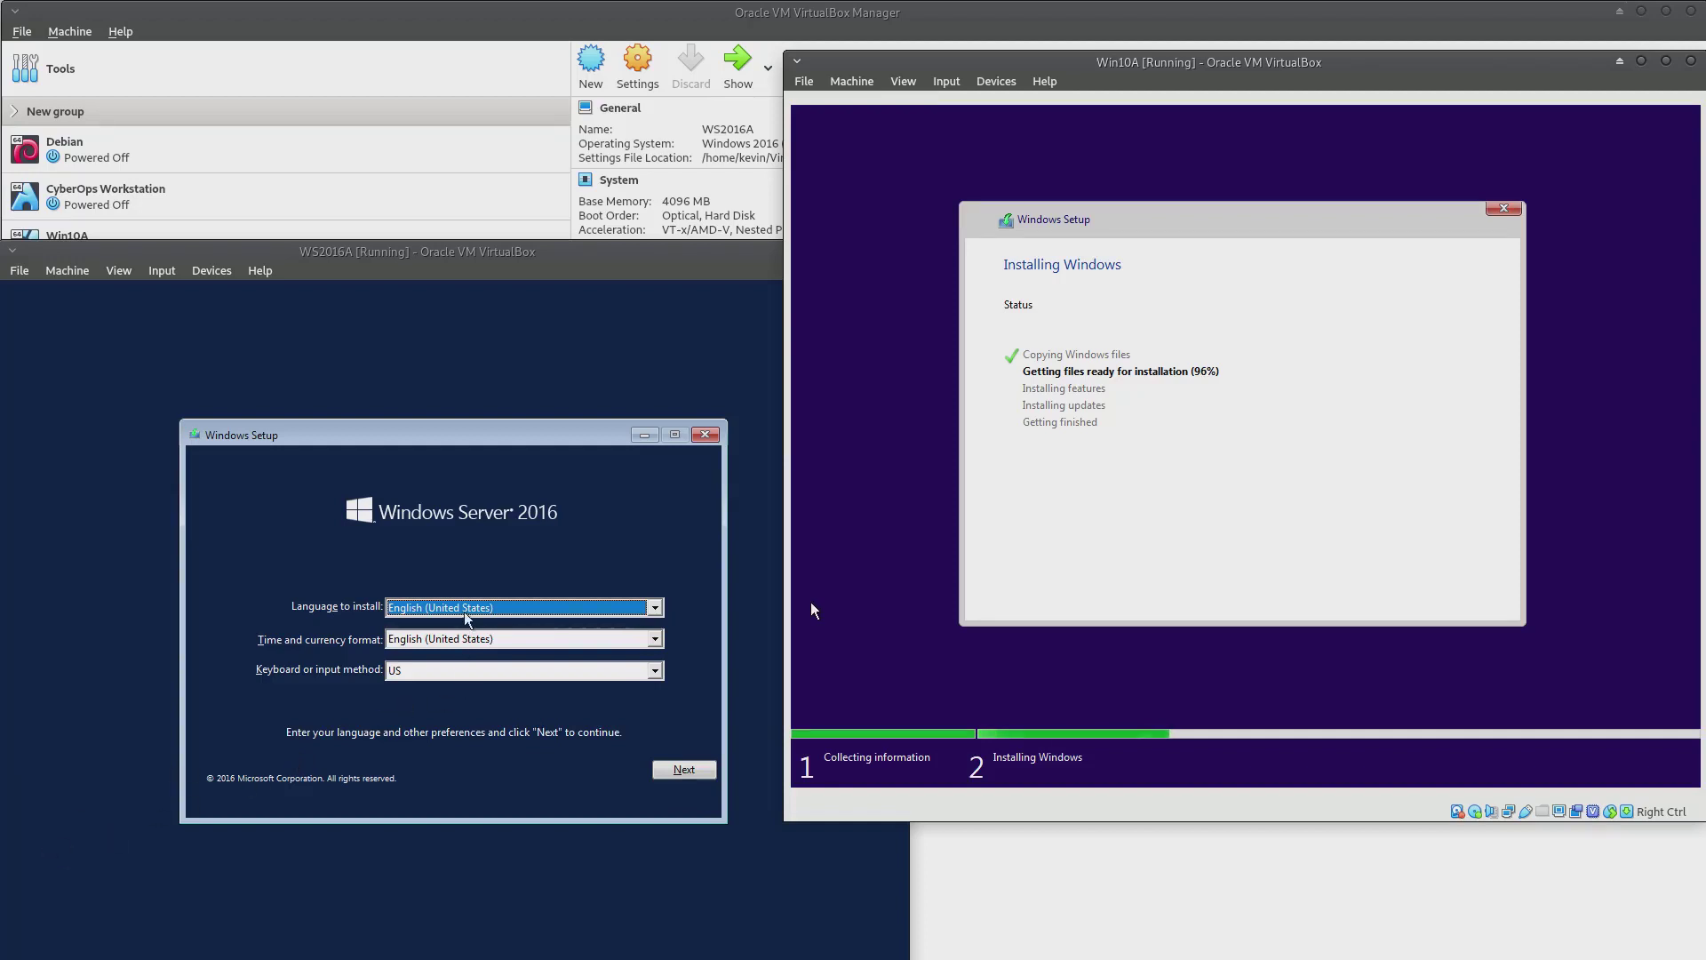
click(514, 608)
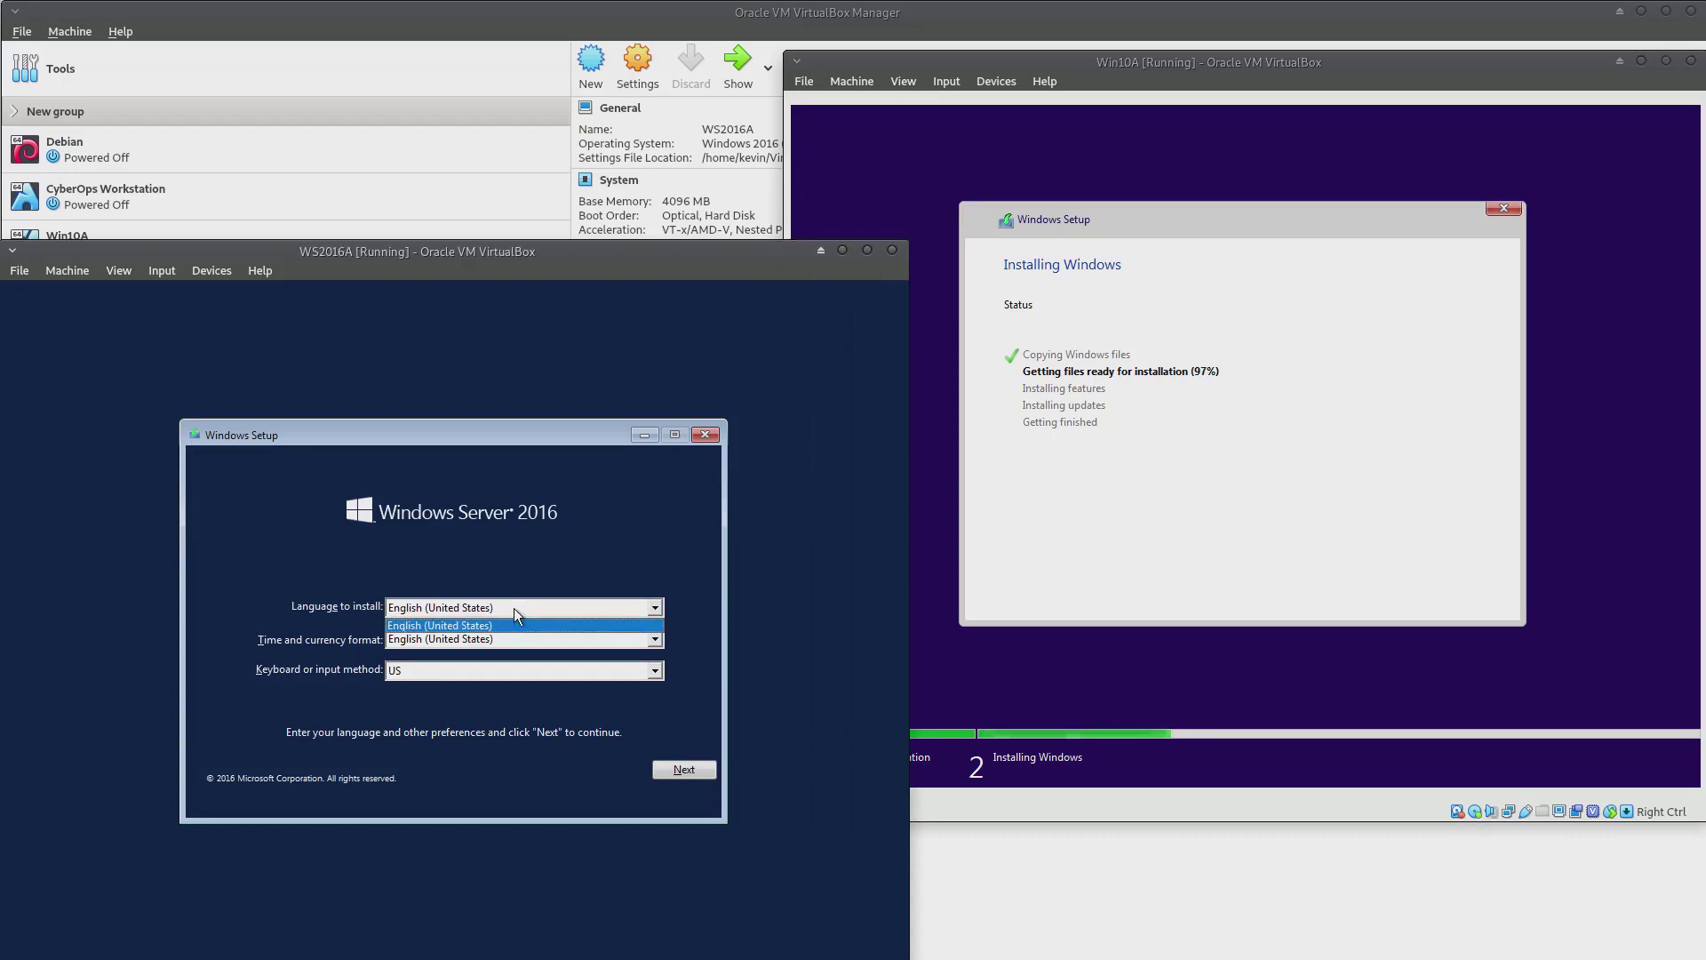
click(513, 607)
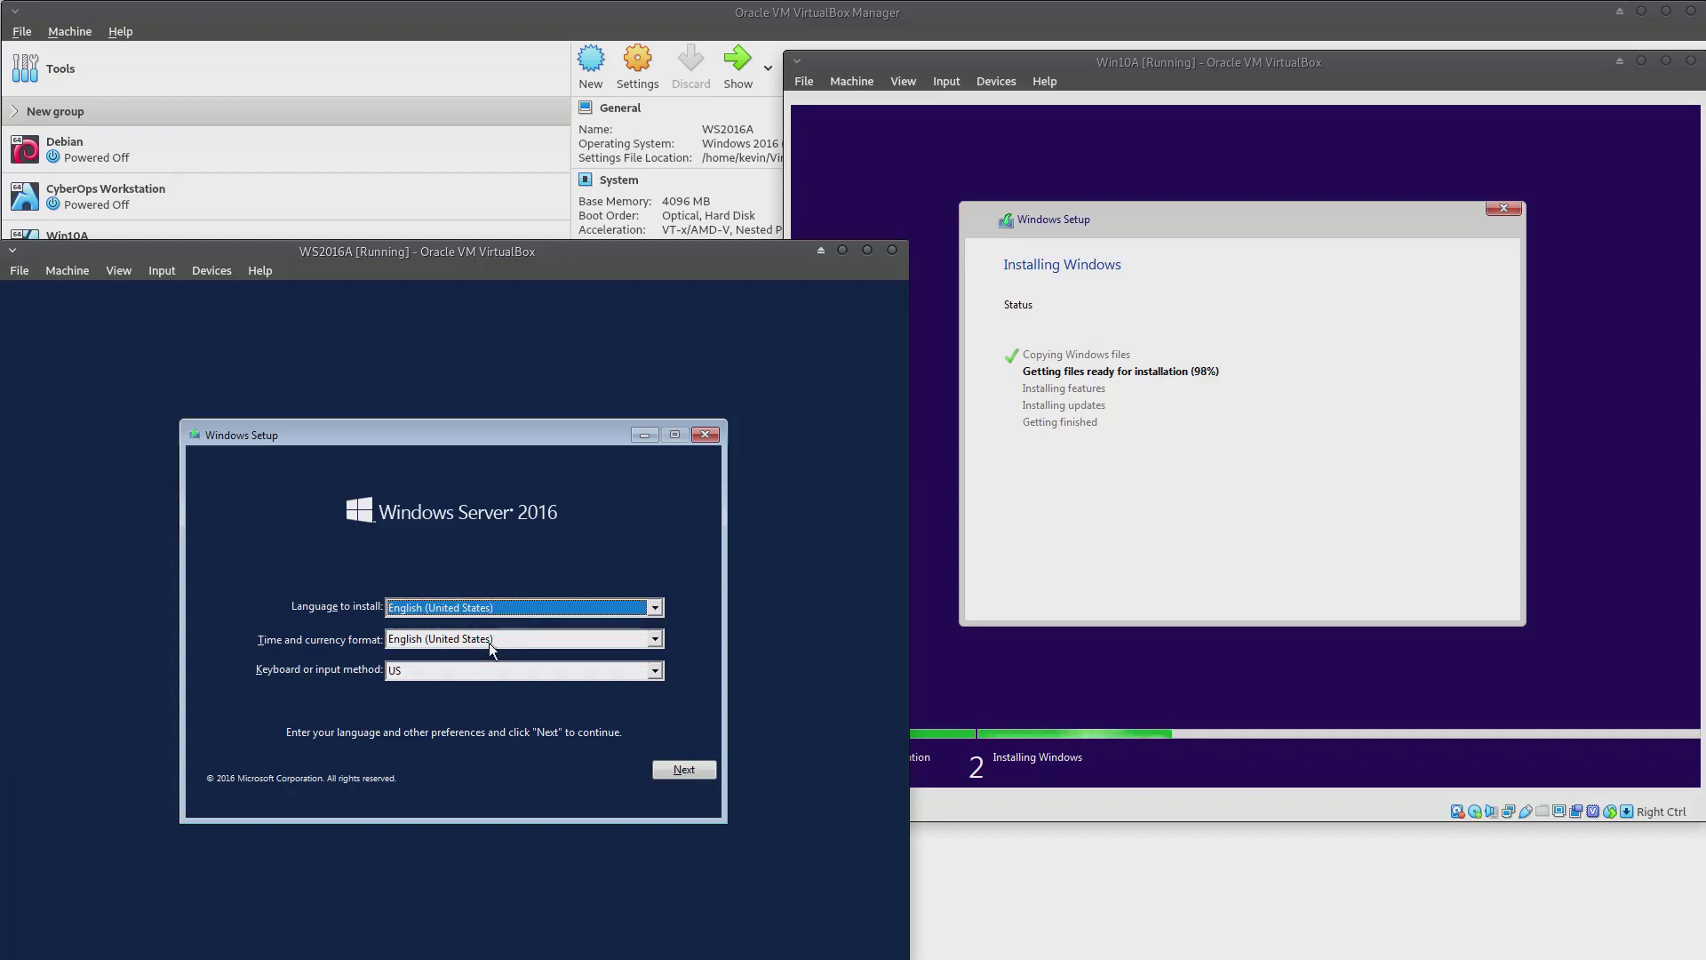
click(493, 640)
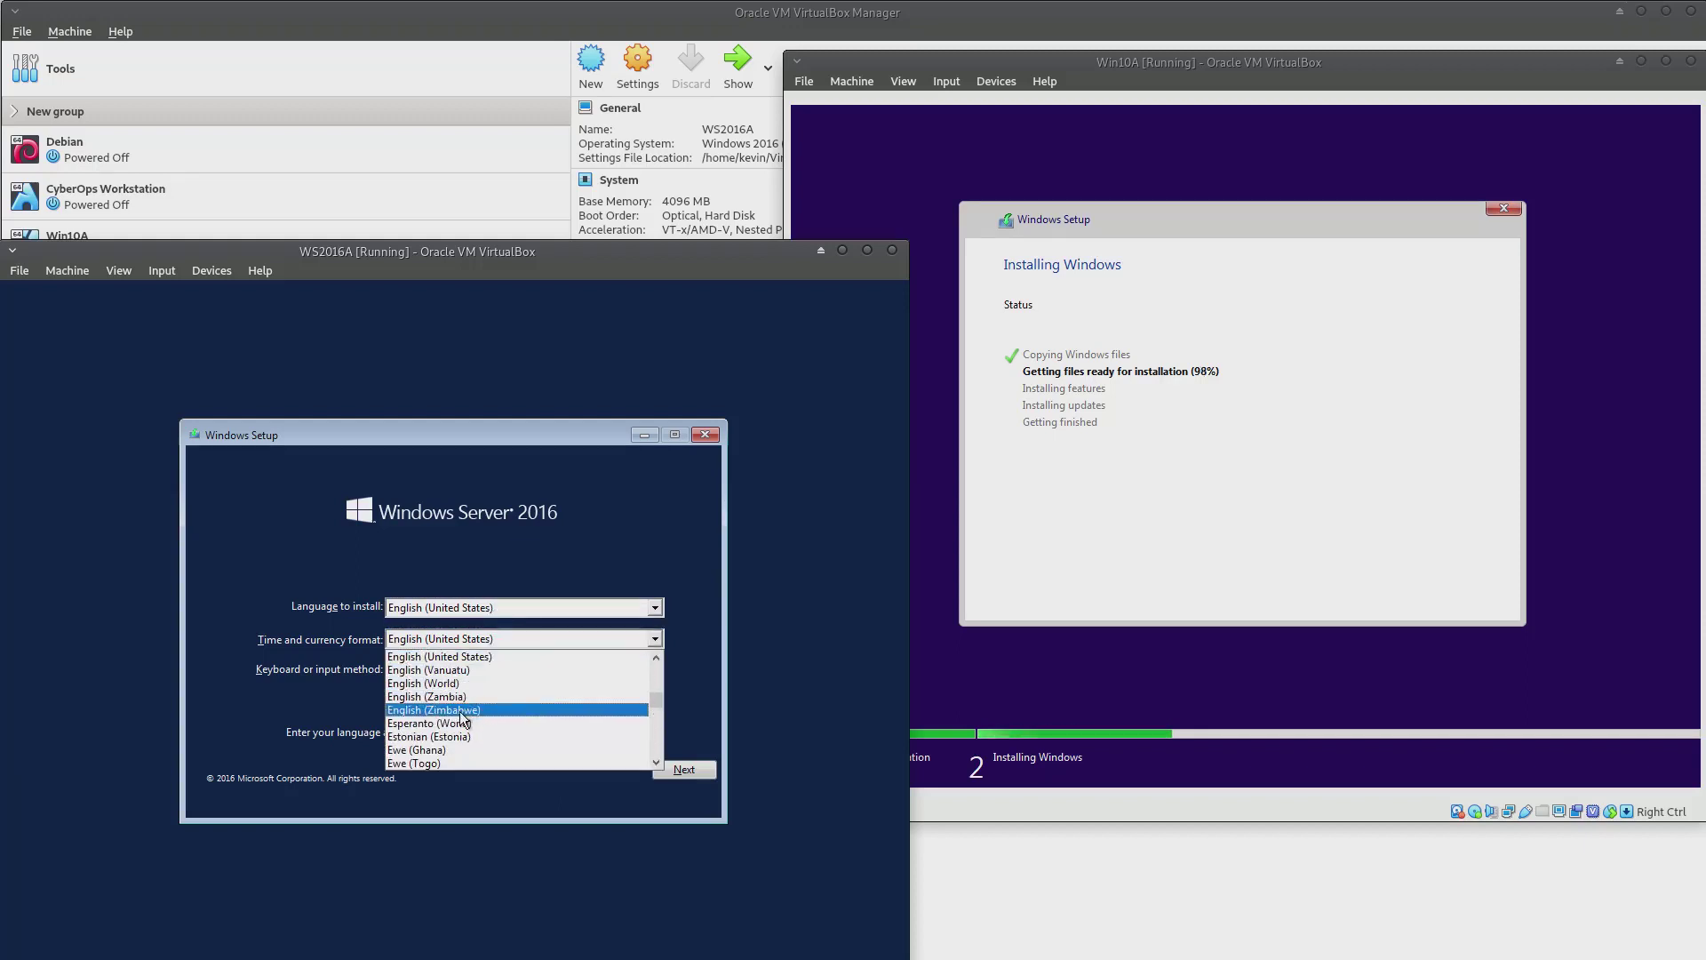
scroll(462, 703, up, 2)
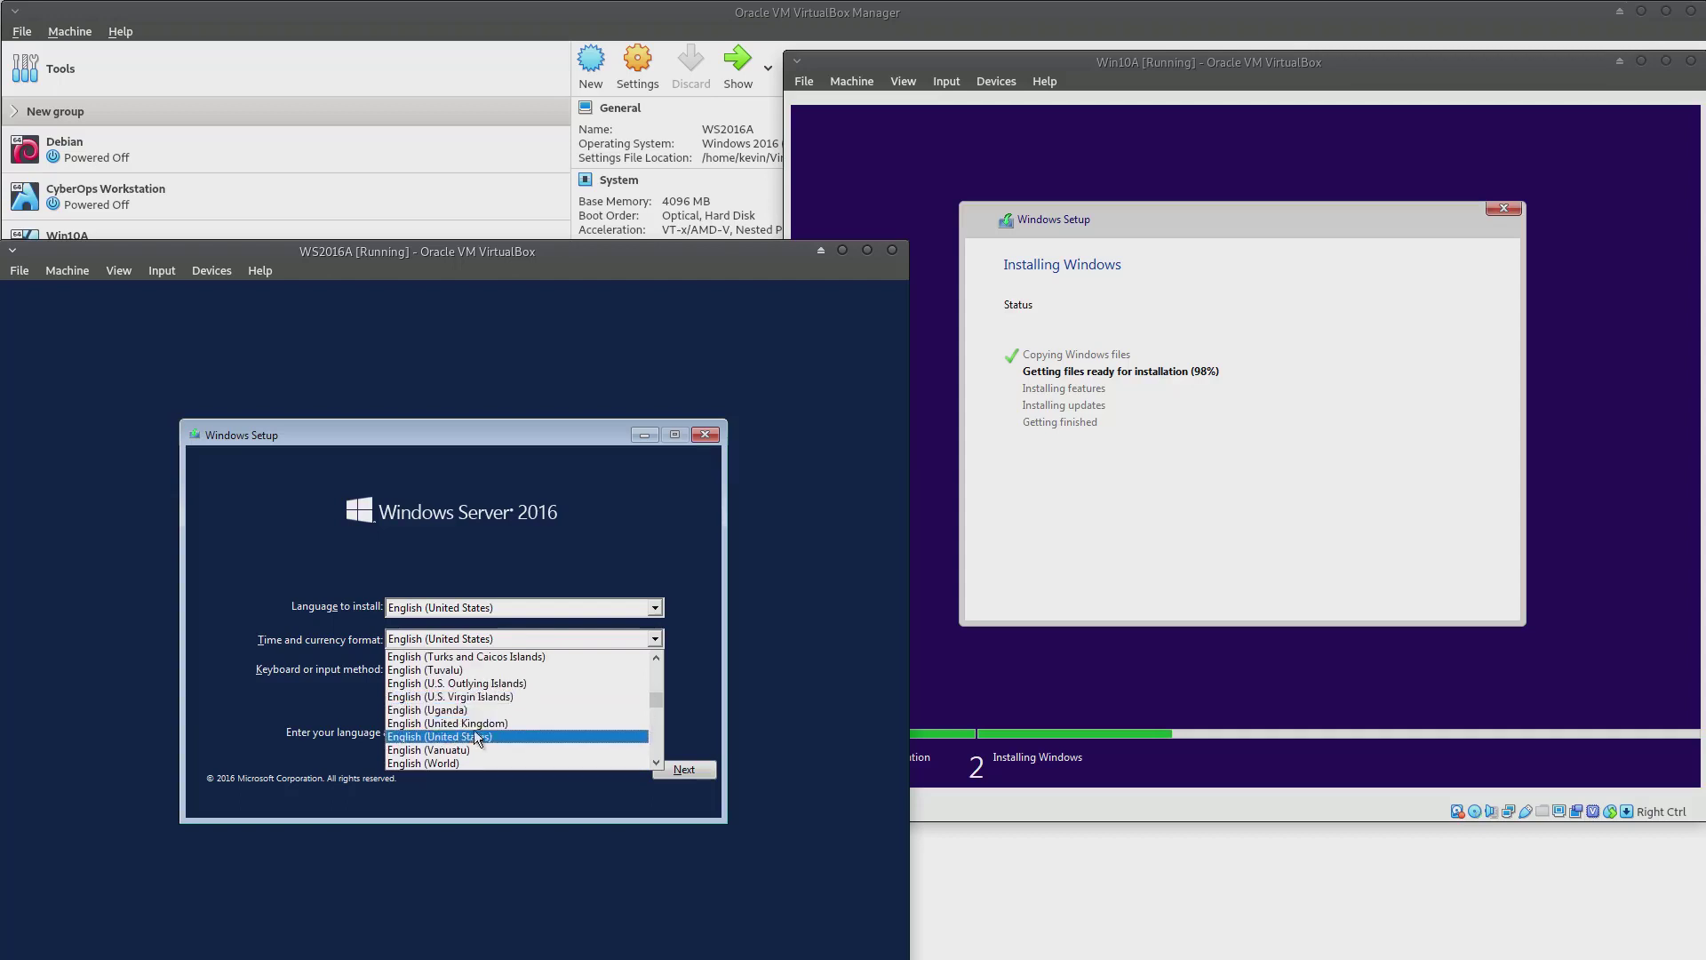
click(478, 724)
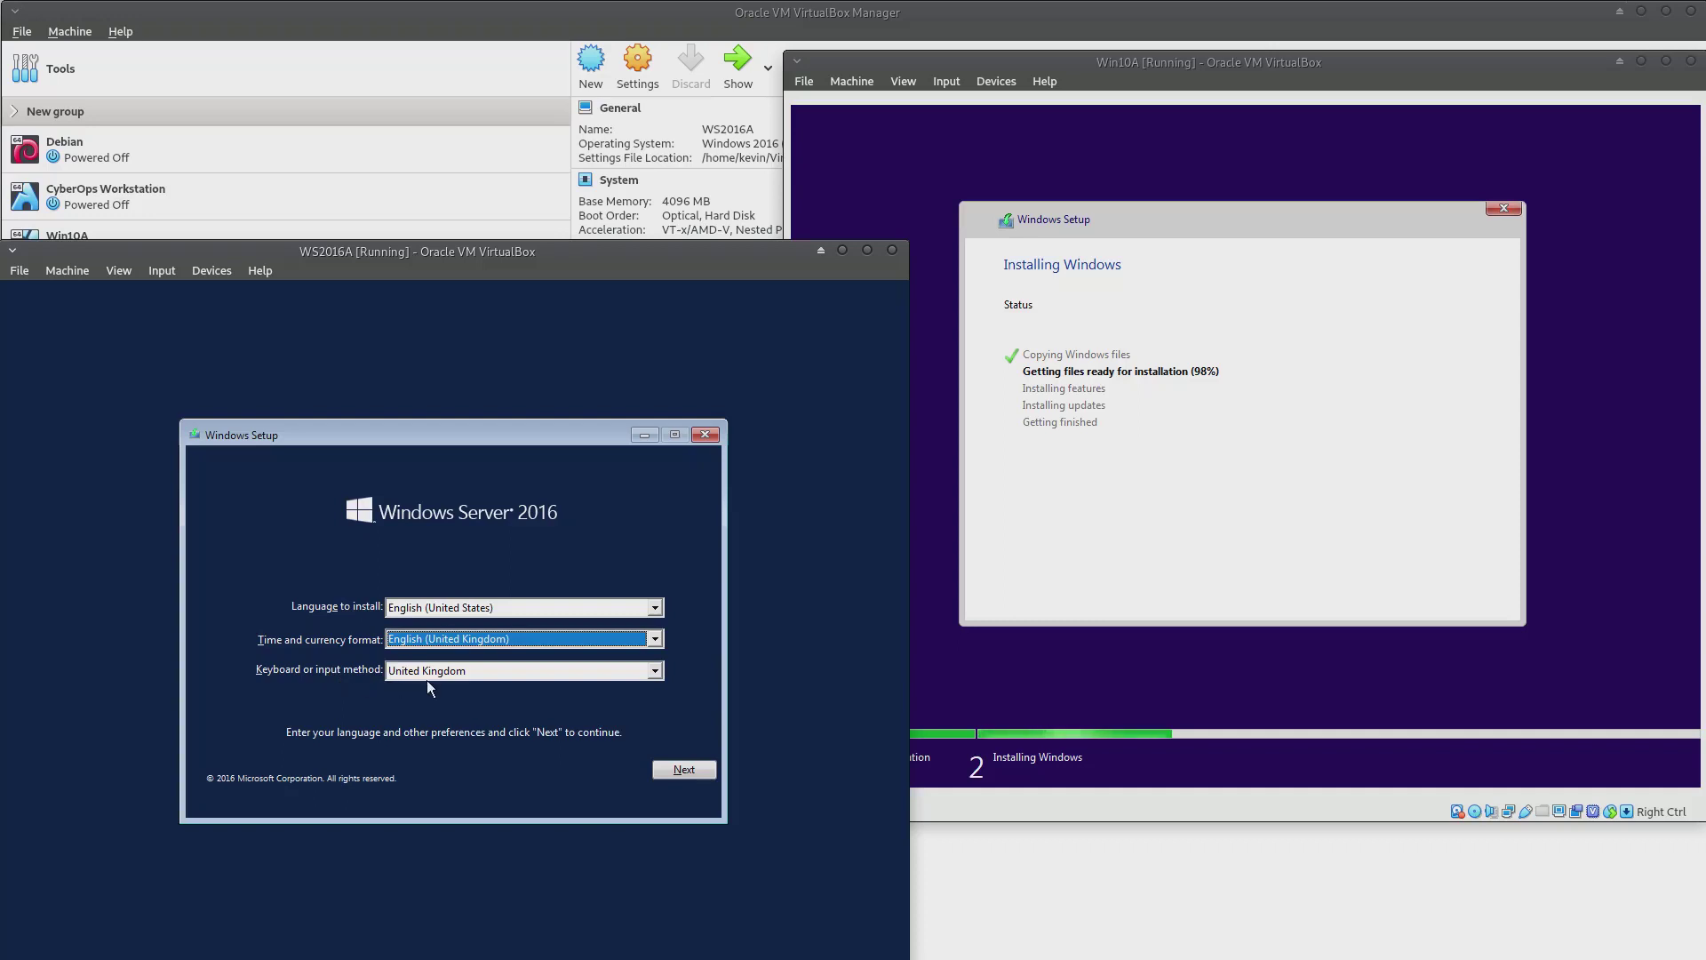
click(693, 767)
click(470, 631)
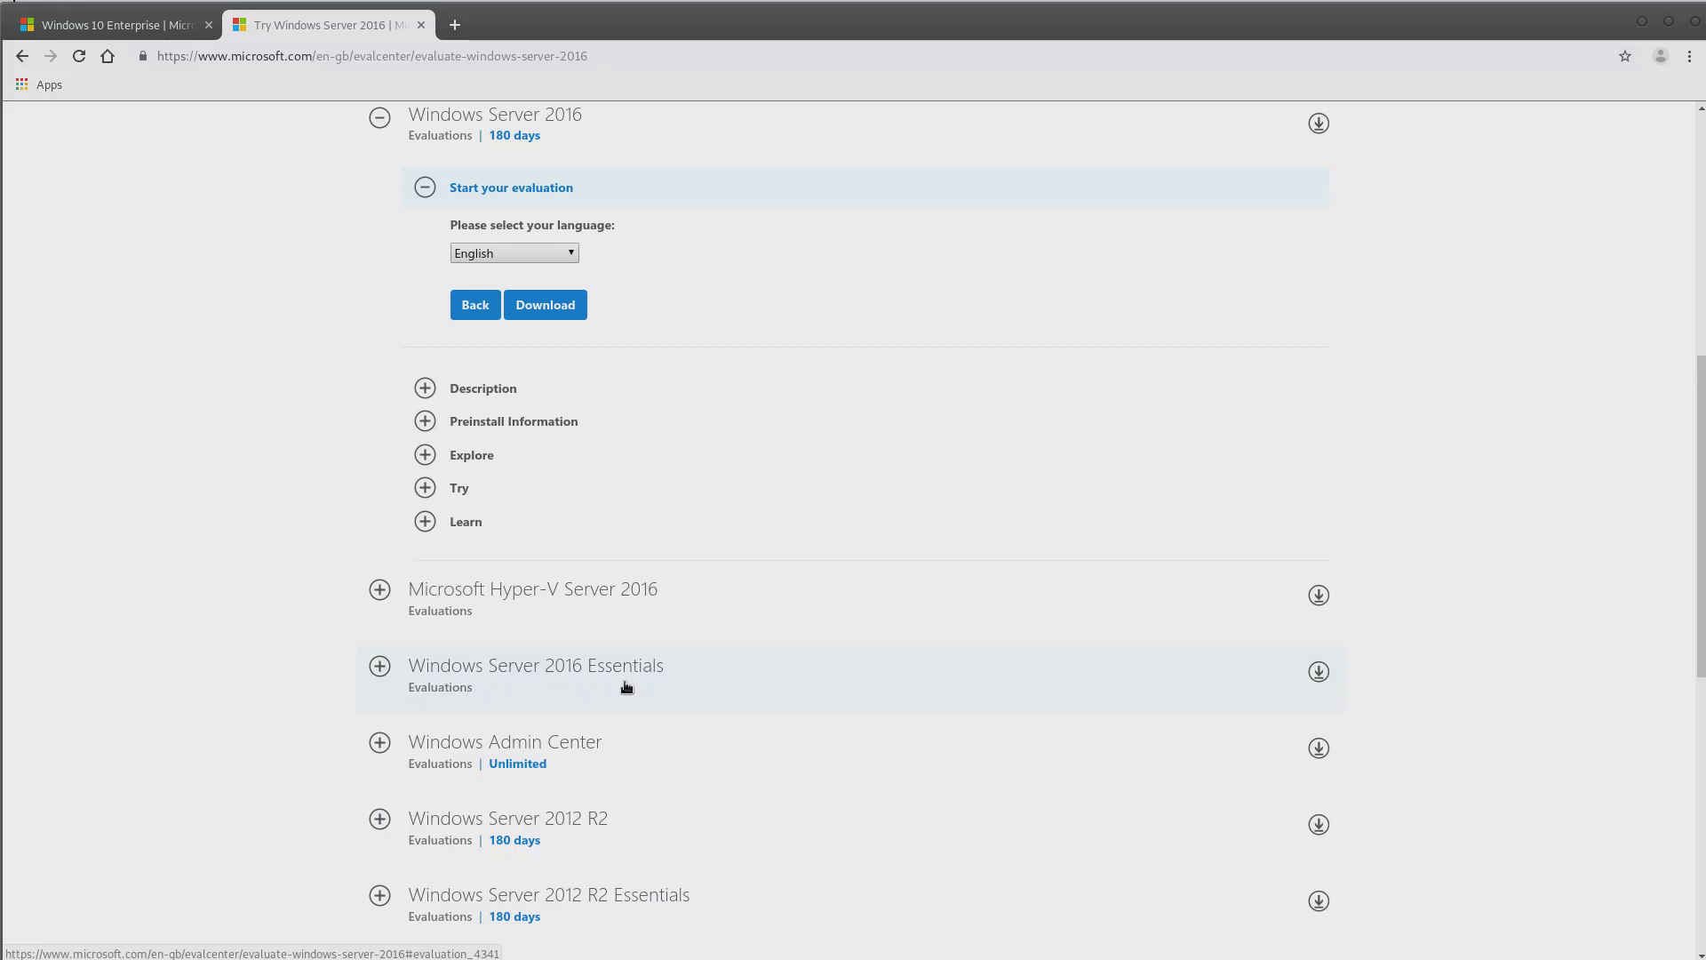
Download the English Windows Server 2016 evaluation and dismiss the Save File prompt
click(547, 307)
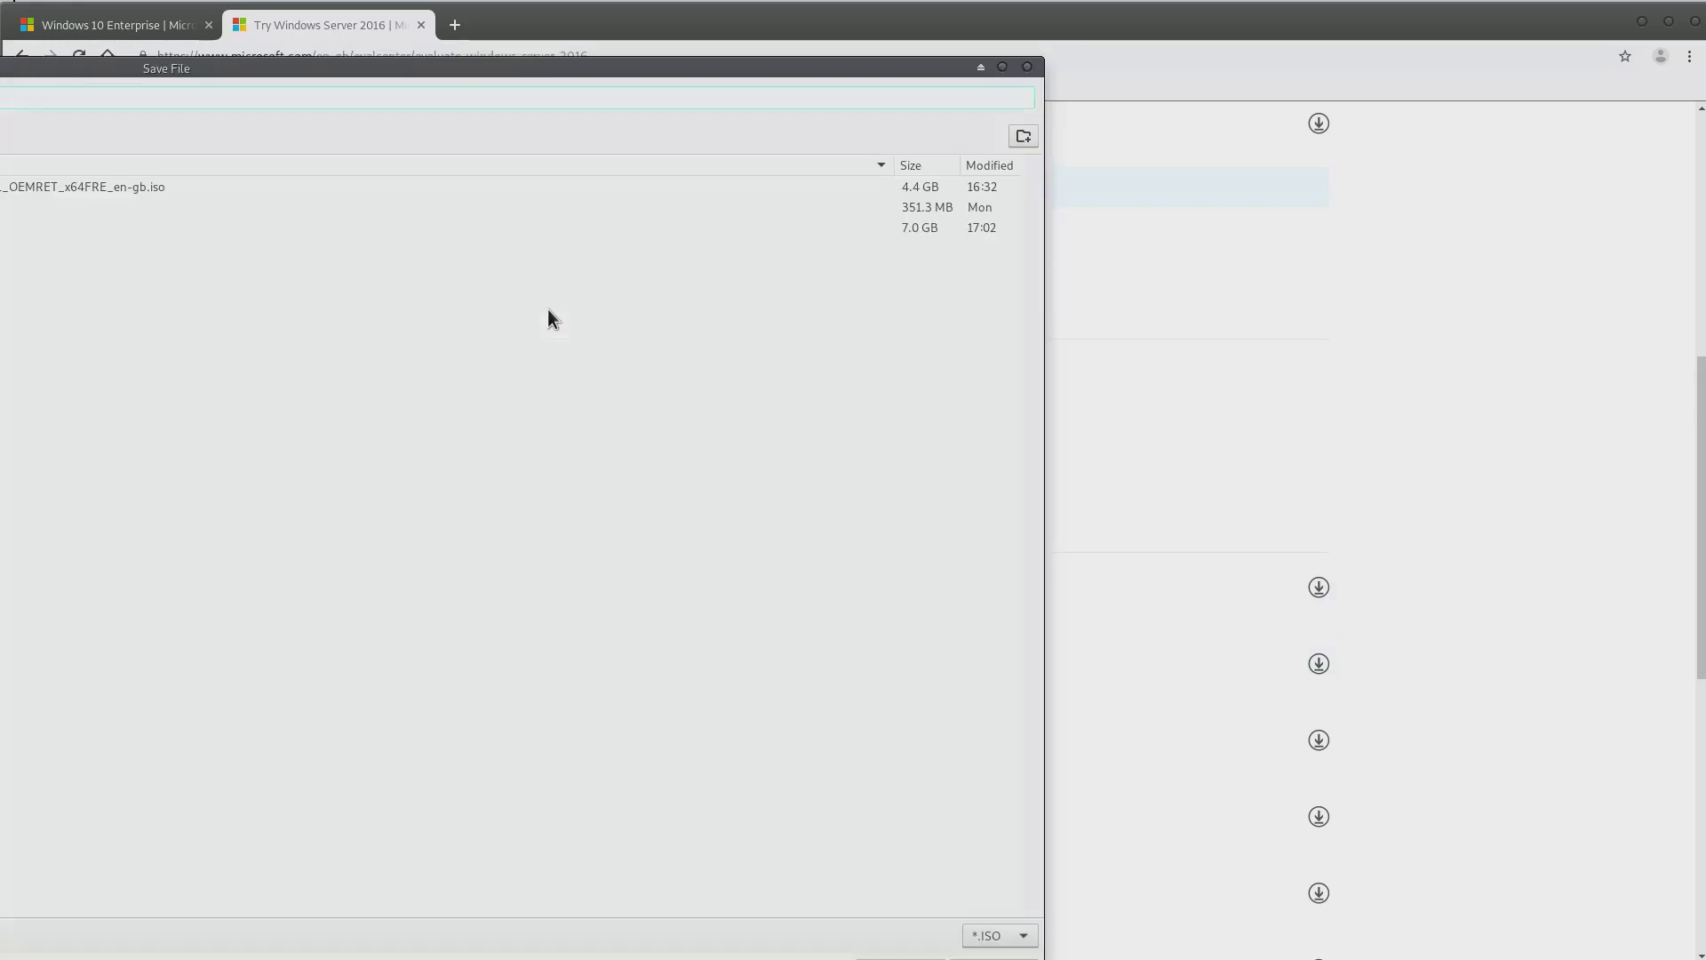
key(Return)
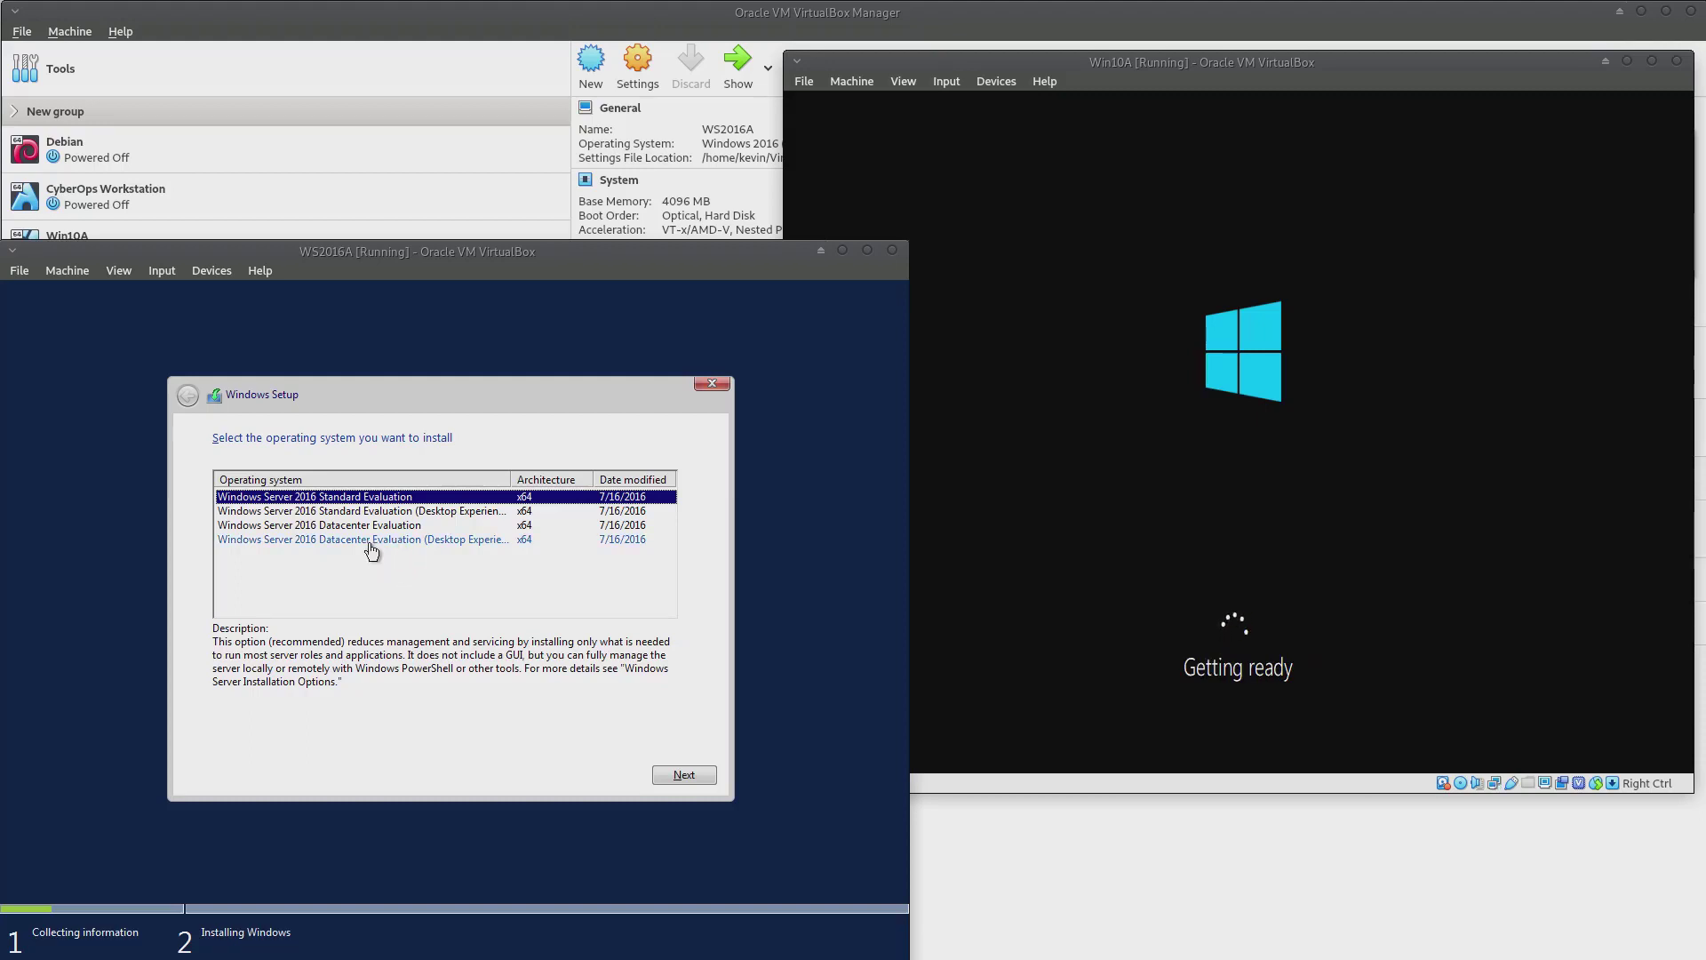
Pick Datacenter Evaluation (Desktop Experience), accept the licence, and custom-install onto the 50 GB Drive 0
click(370, 542)
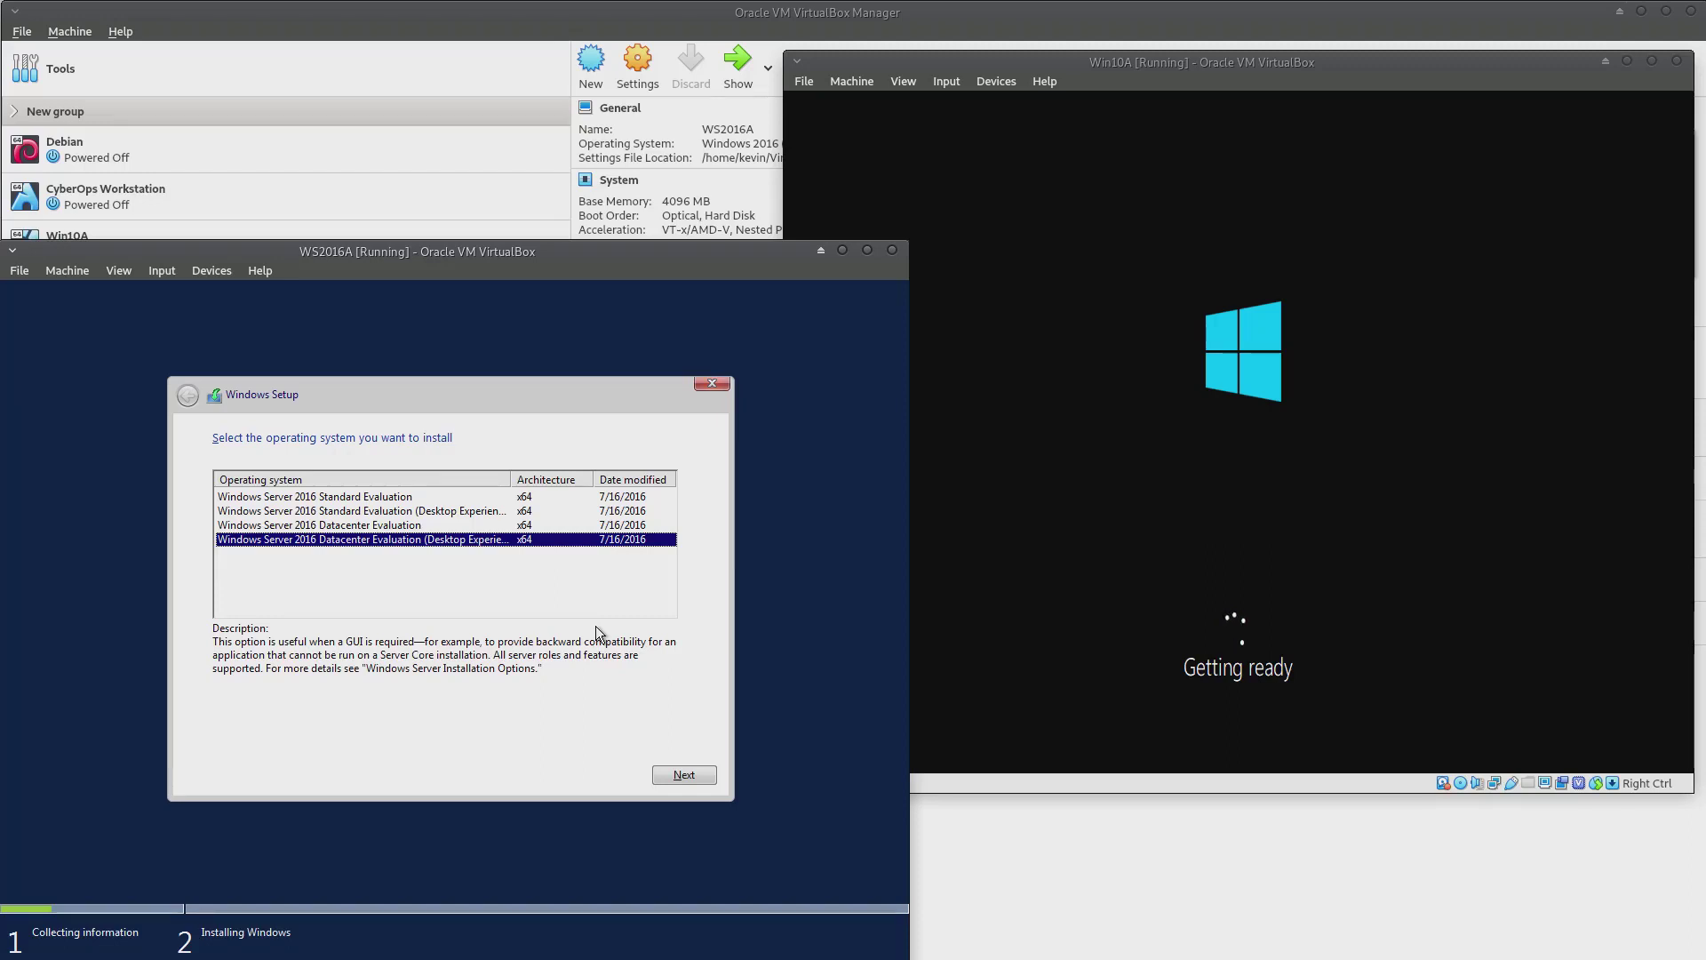
click(685, 776)
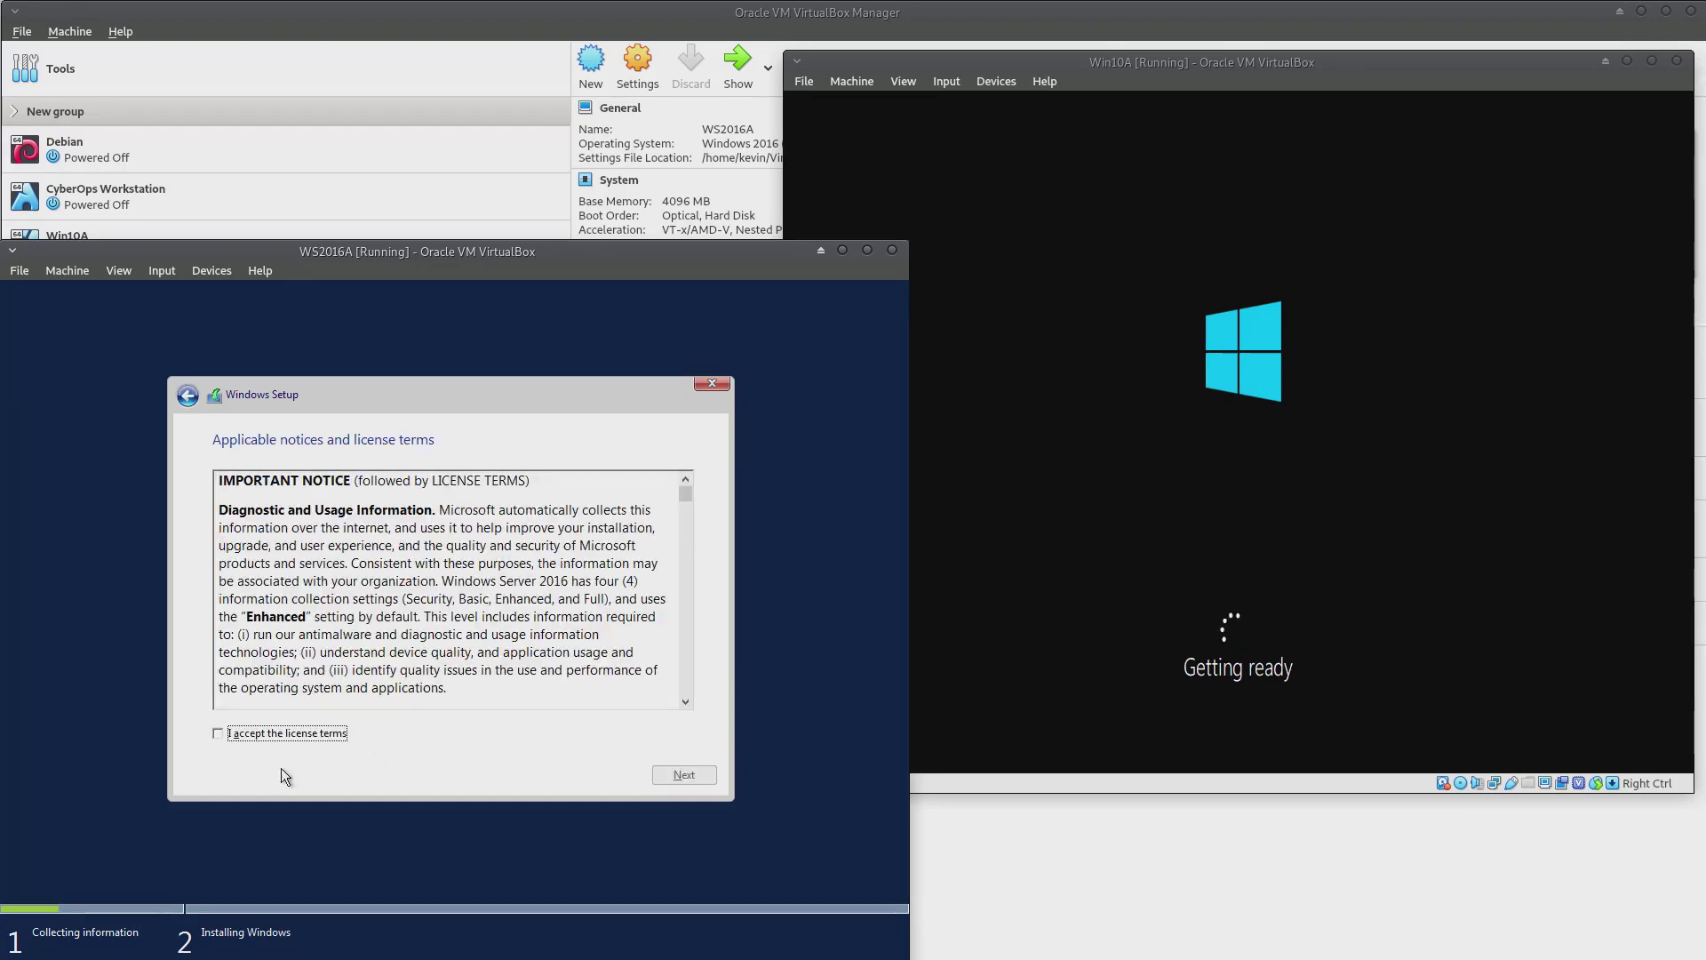
click(217, 734)
click(696, 771)
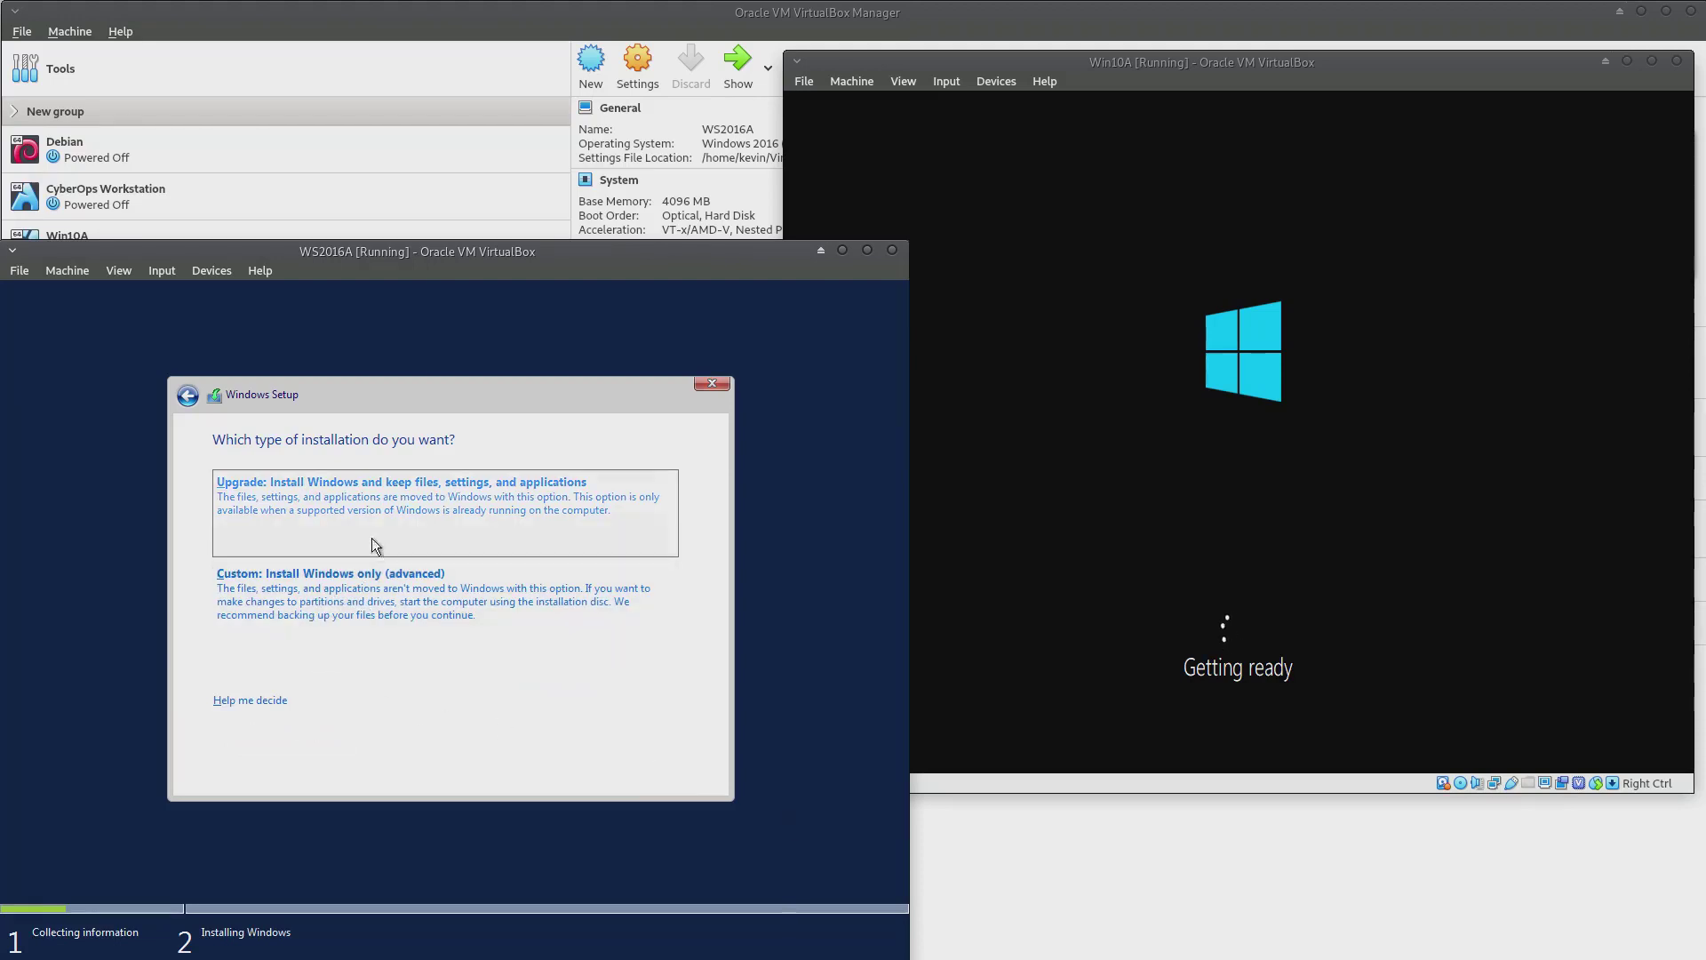
click(392, 610)
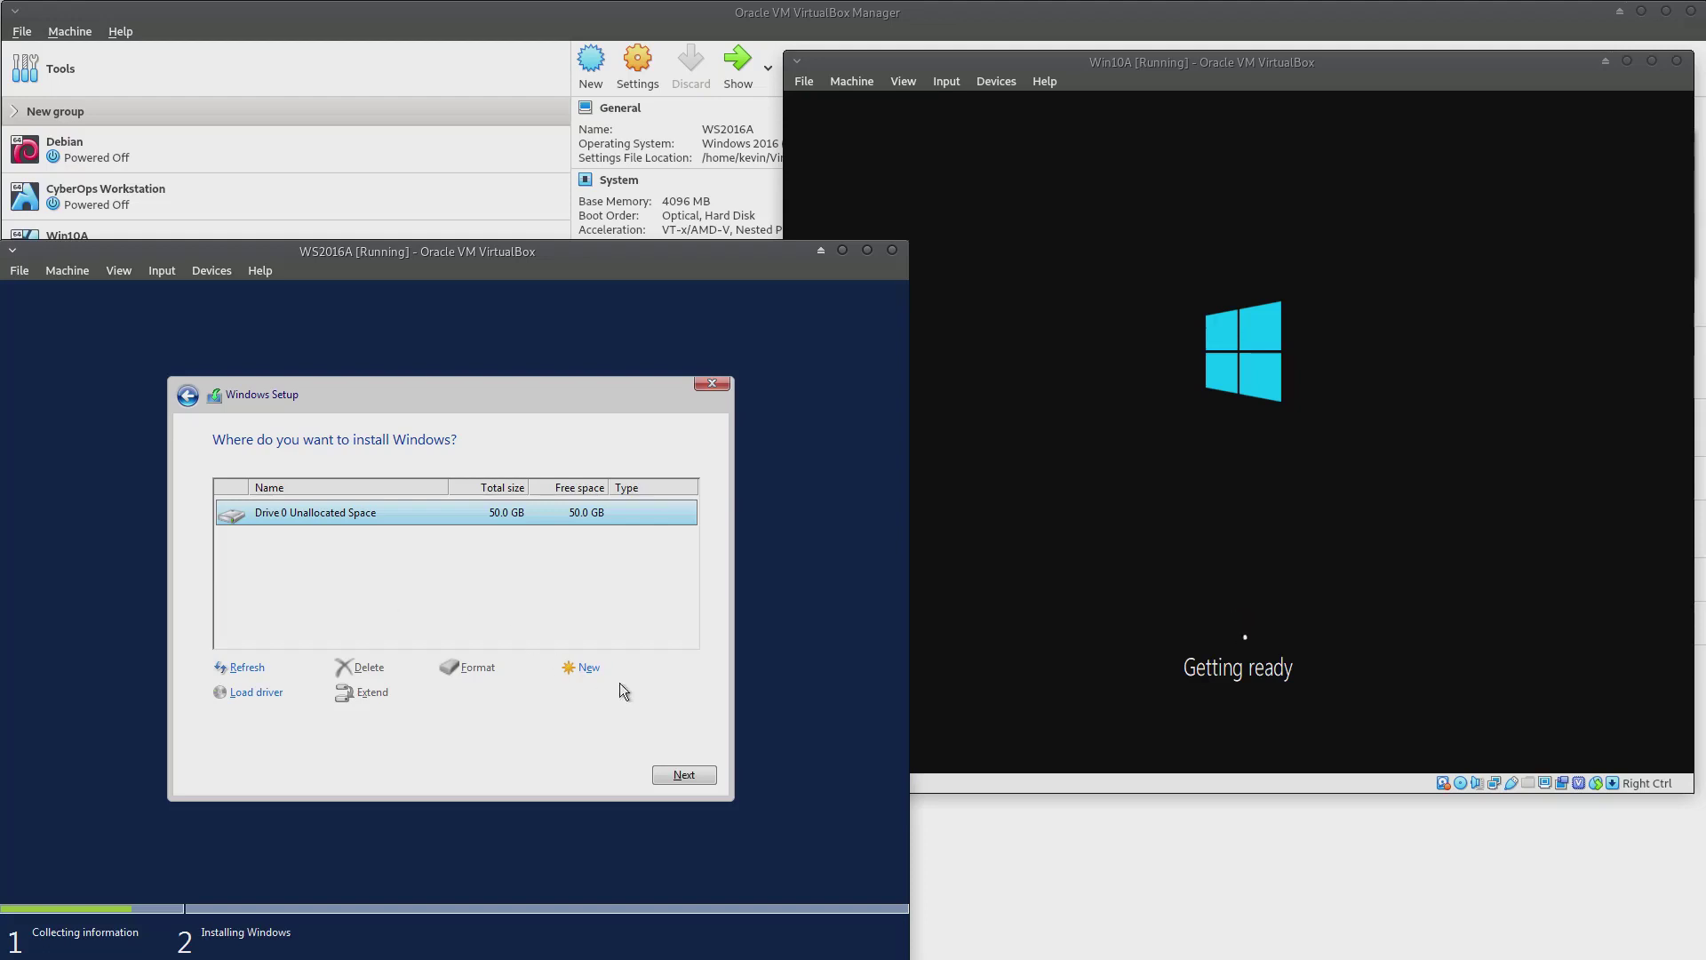
click(682, 773)
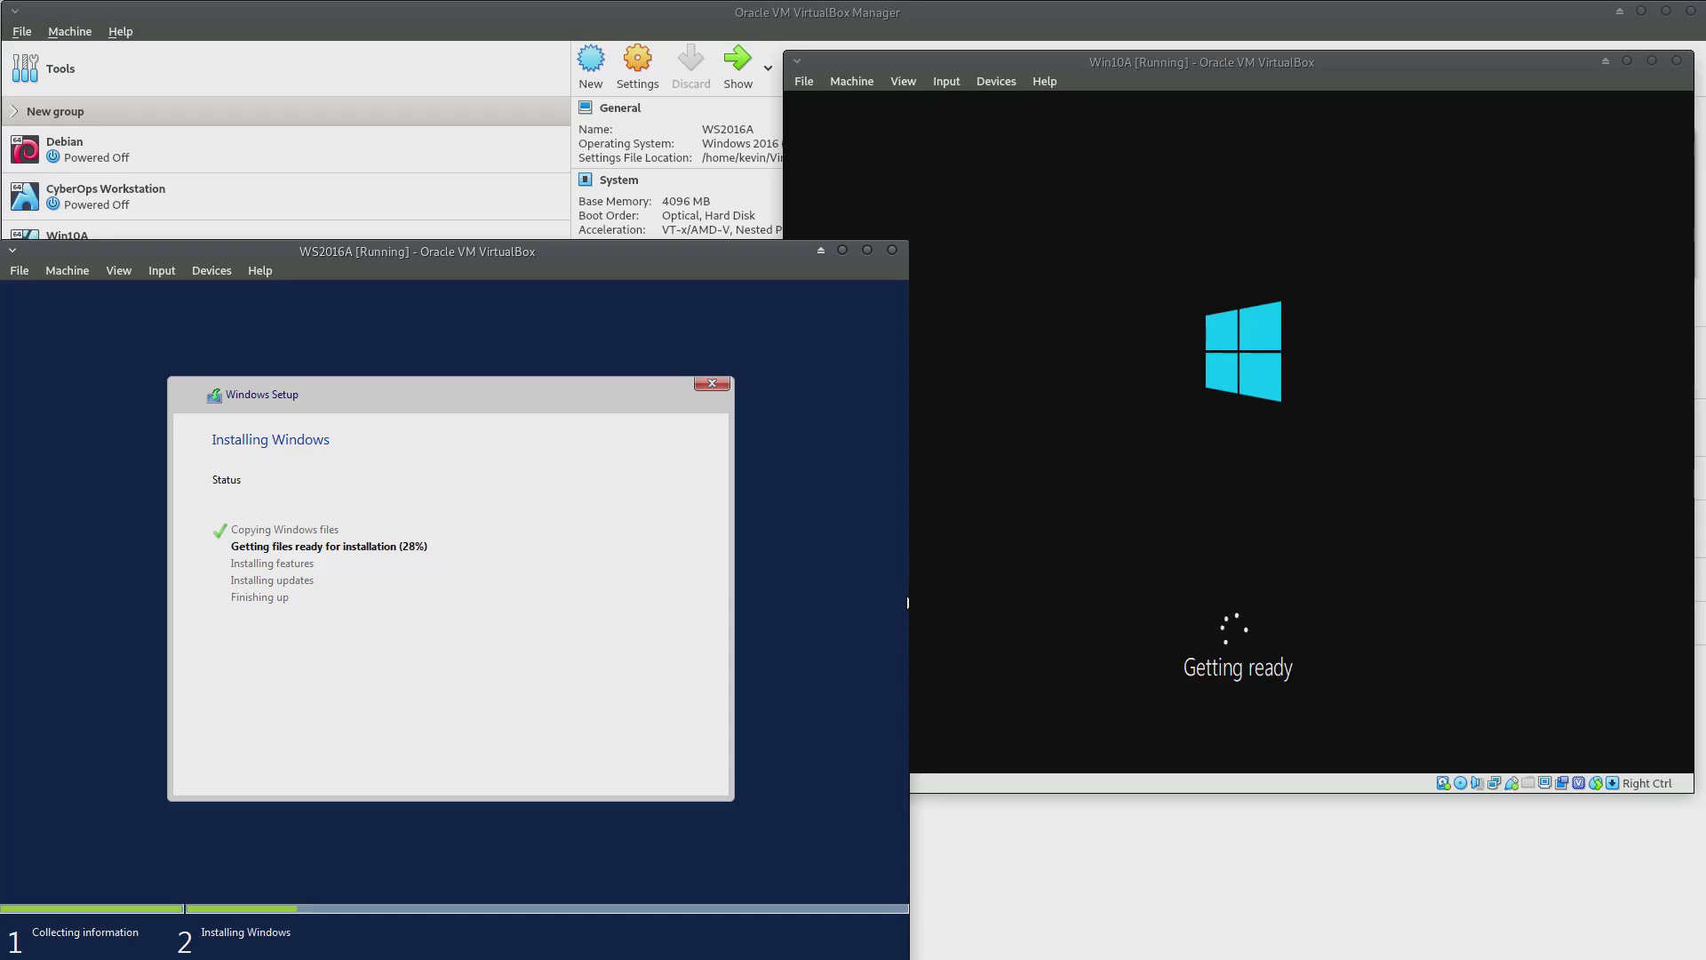
Raise the Win10A window, then run htop in the terminal
click(1283, 62)
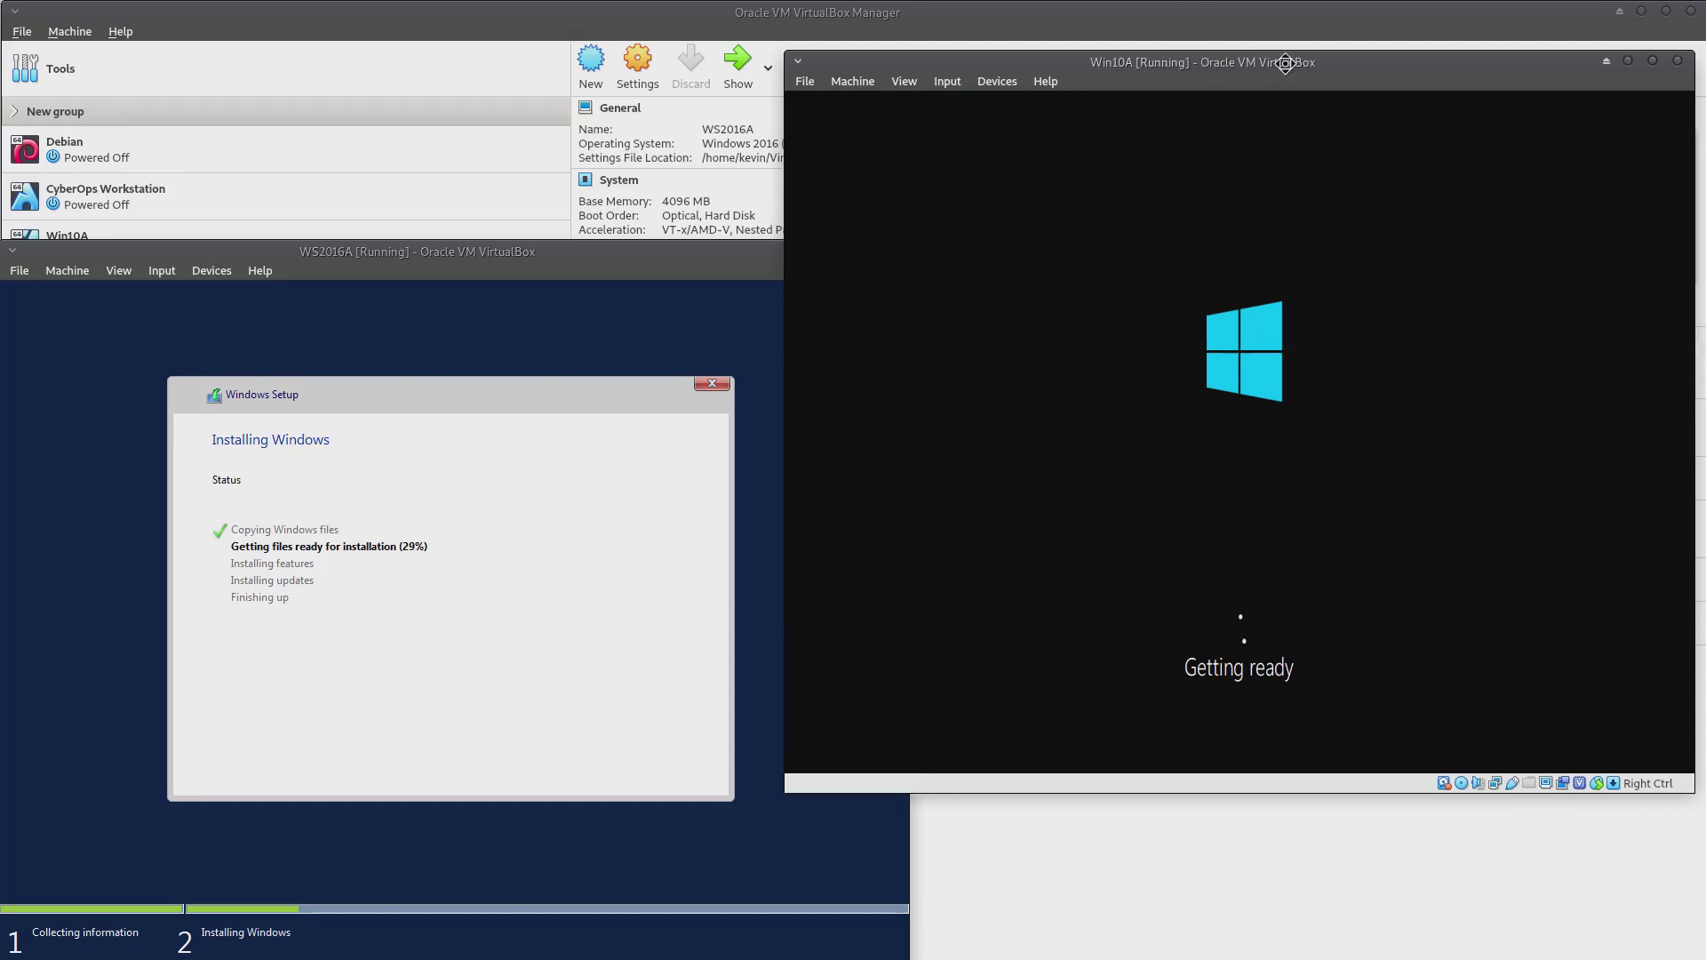
drag(1285, 63, 1296, 44)
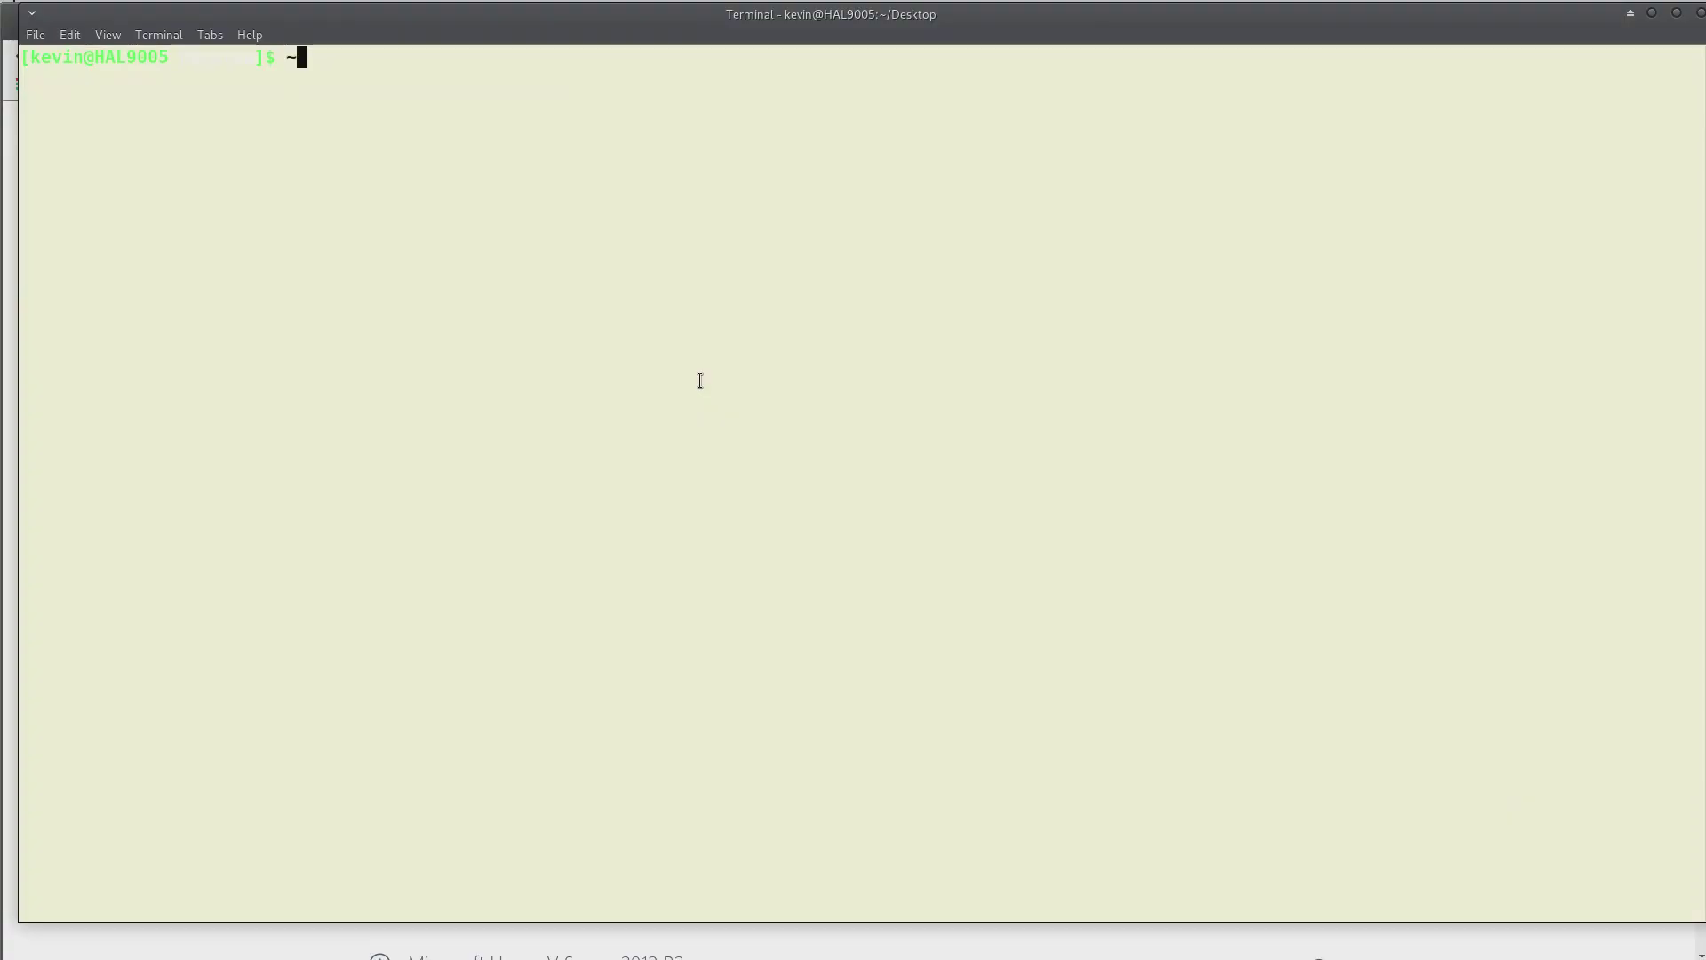
key(BackSpace)
text(ht)
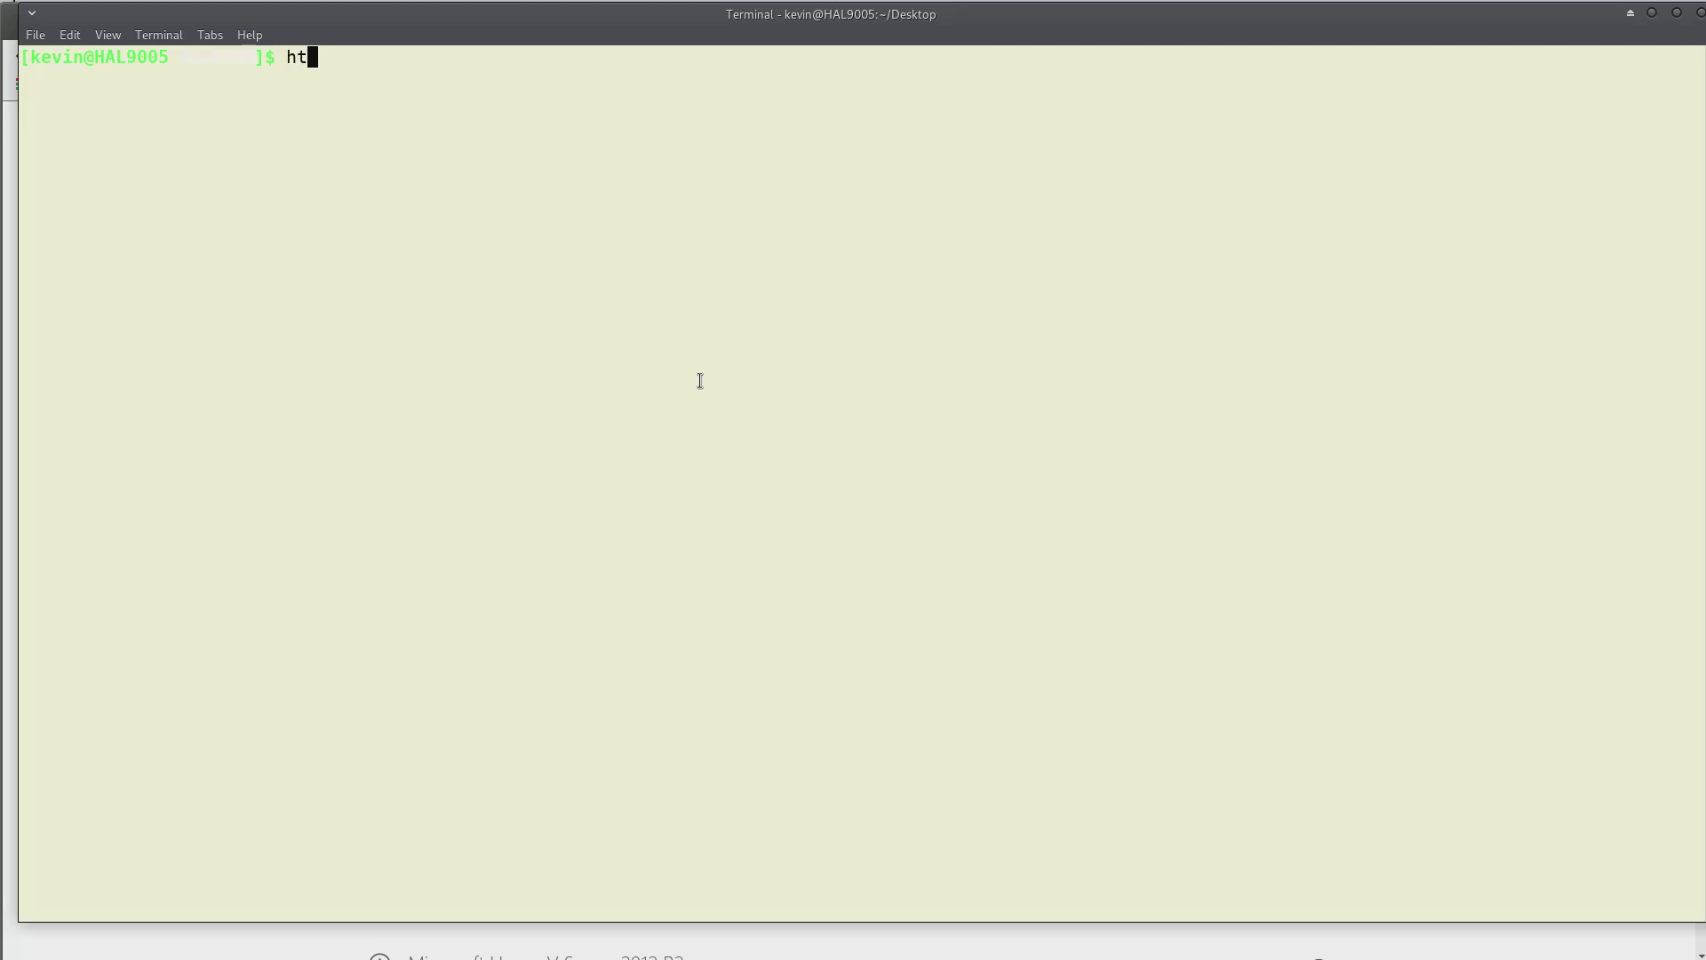
text(op)
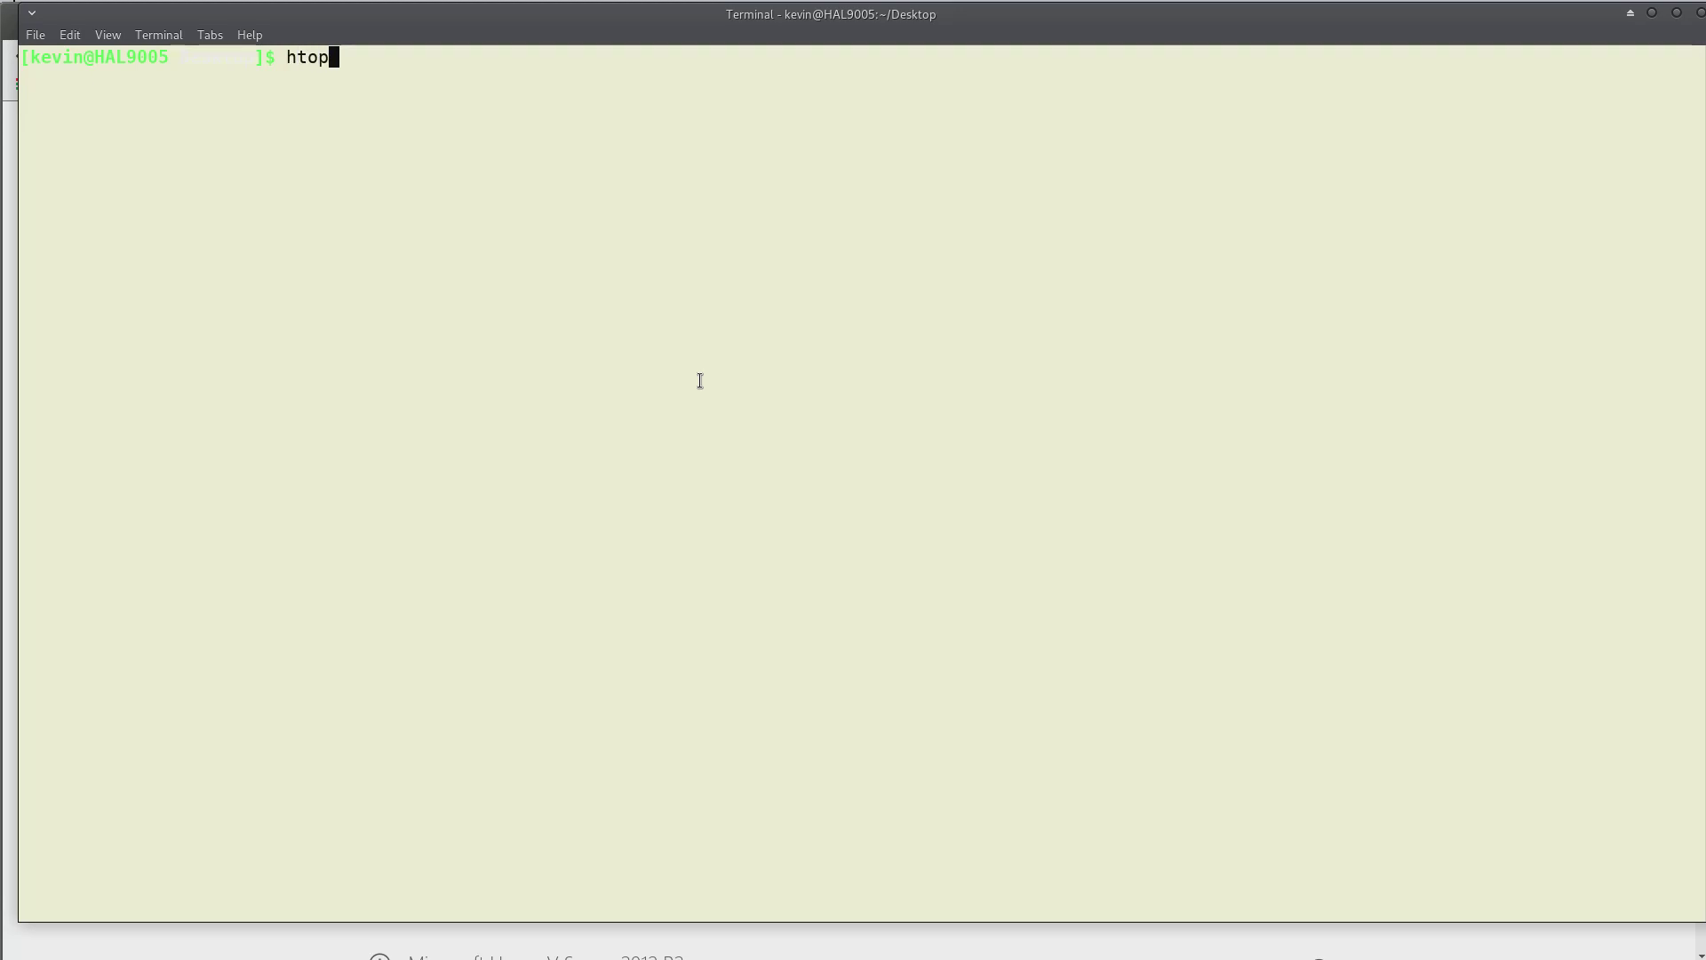
key(Return)
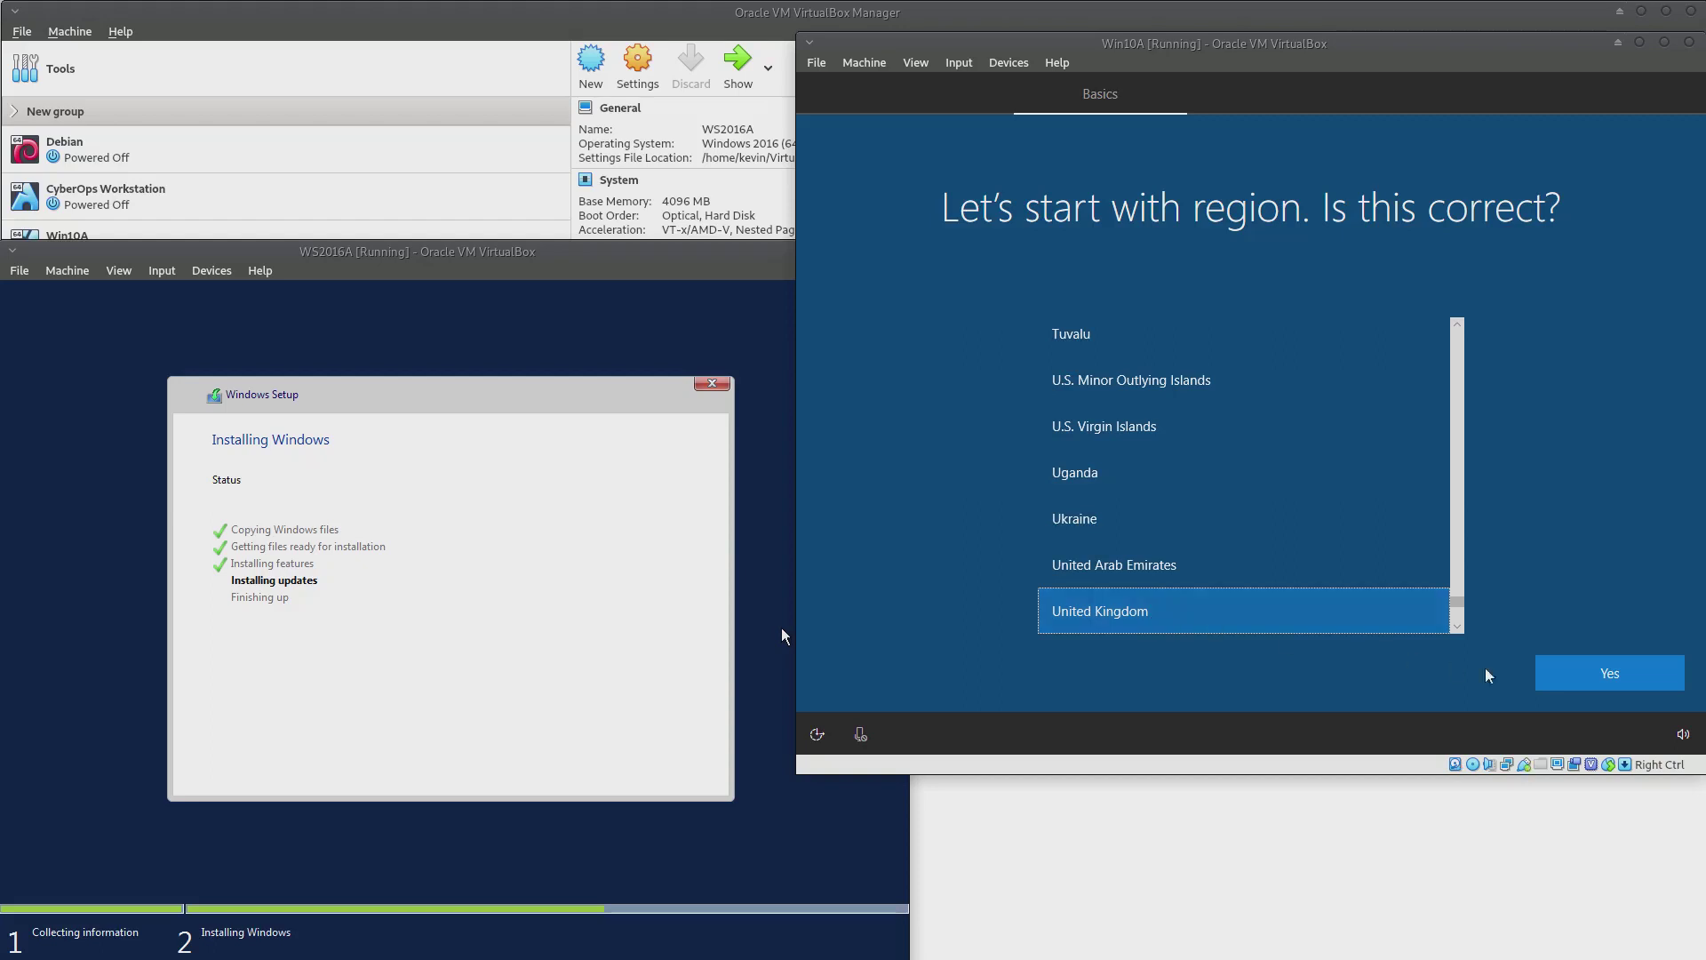
Accept United Kingdom as Win10A's region and keyboard layout, skipping a second layout
click(1634, 687)
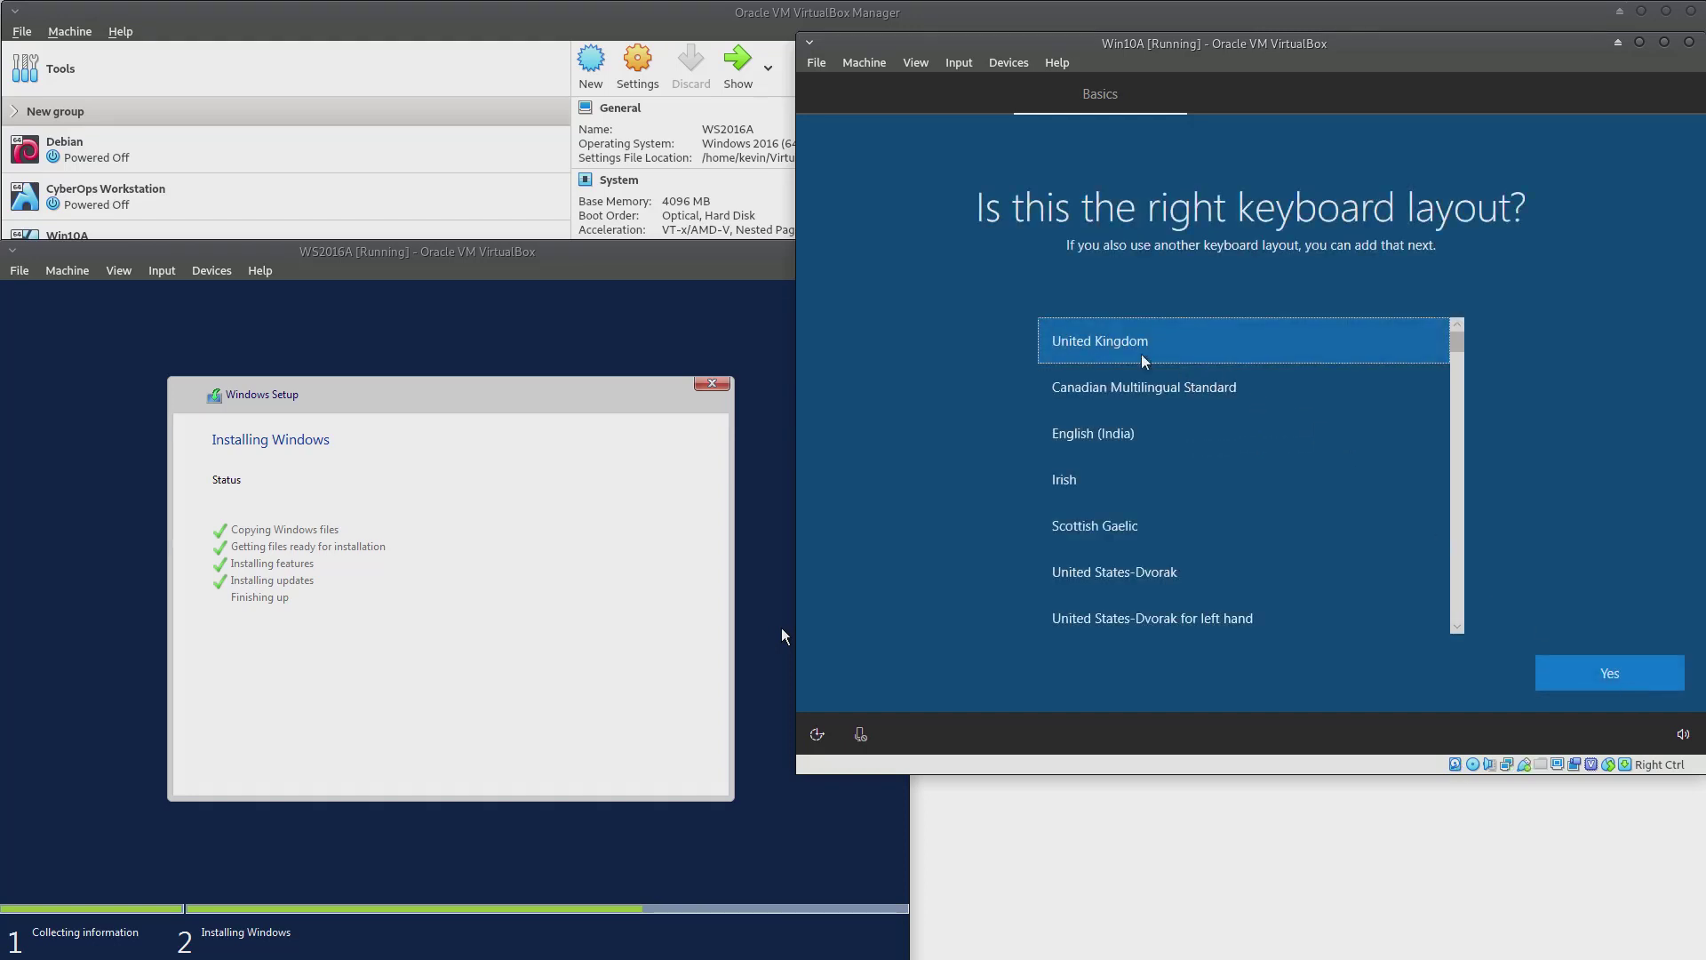
click(1660, 686)
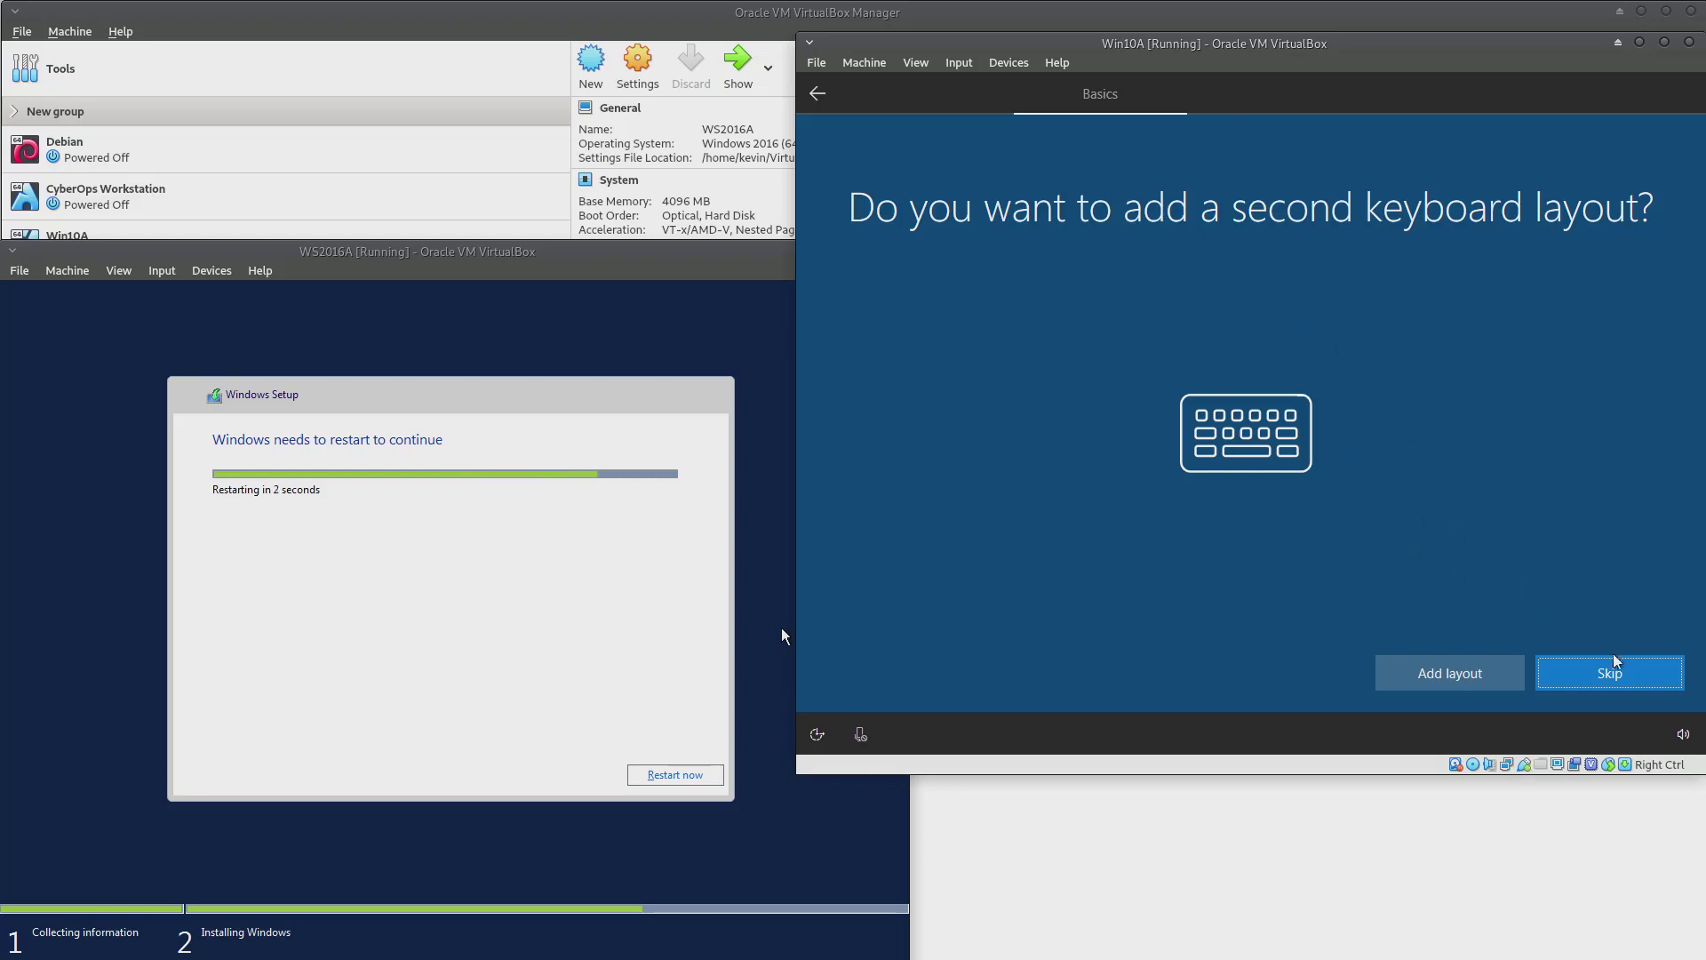
click(1629, 673)
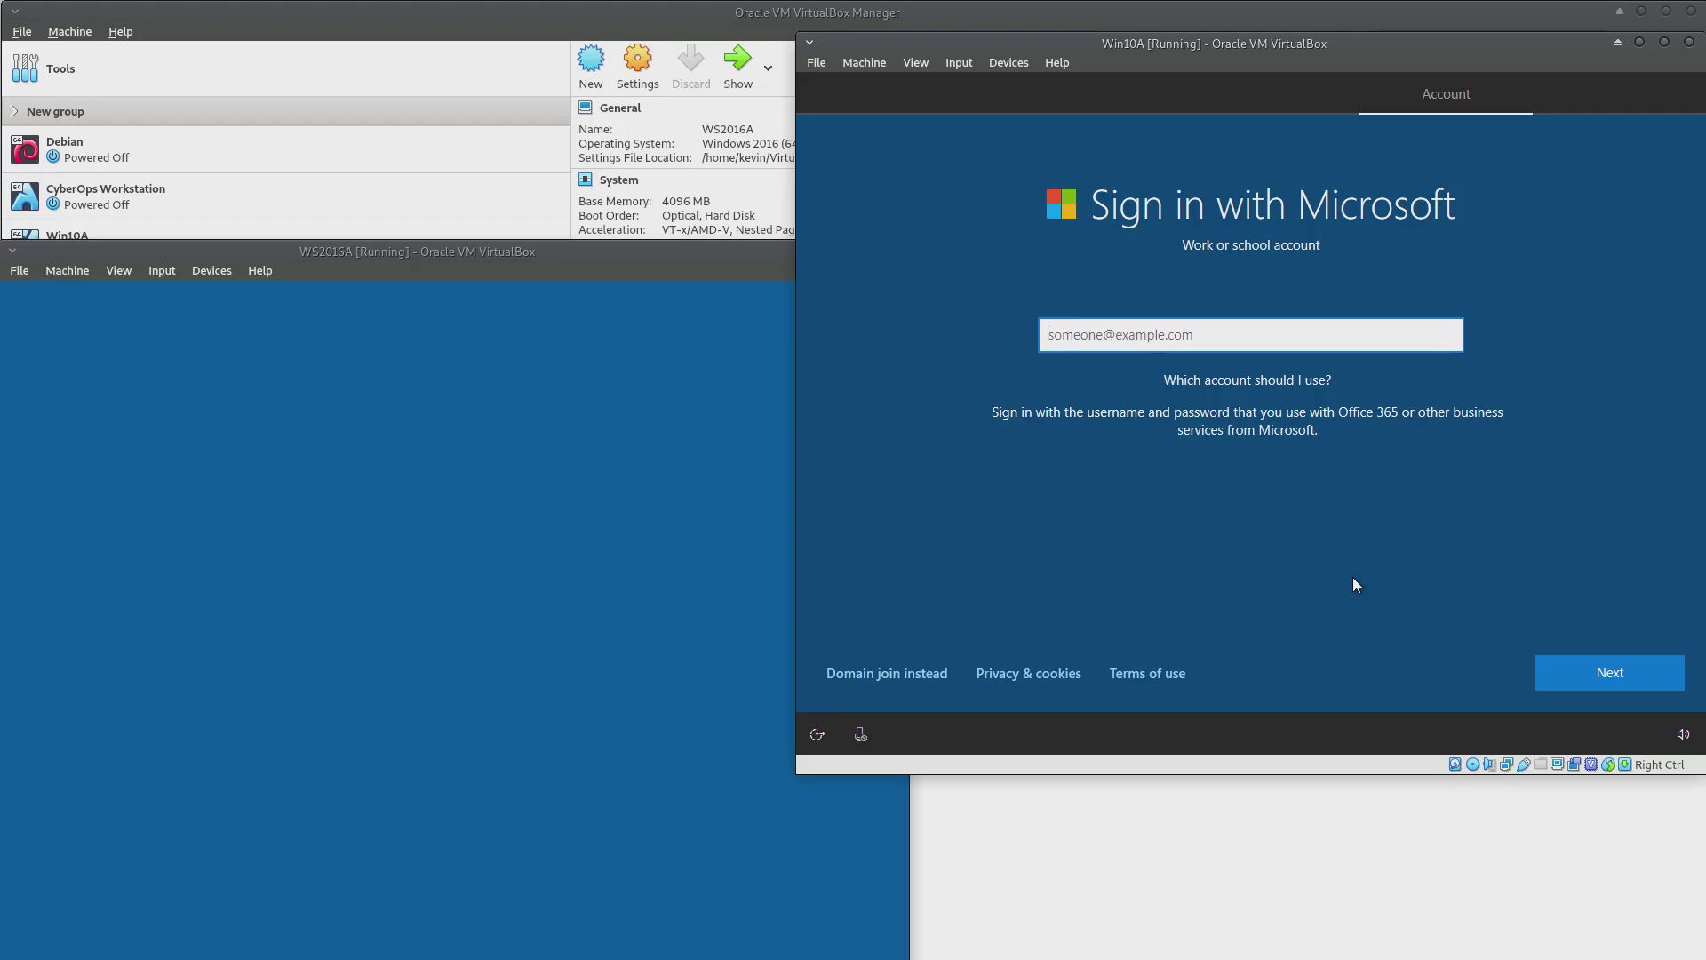
Submit a work account e-mail, then switch Win10A to setting up with a local account
text(kjsahdfkjsahfk@kjsdfhjhsdfg.com)
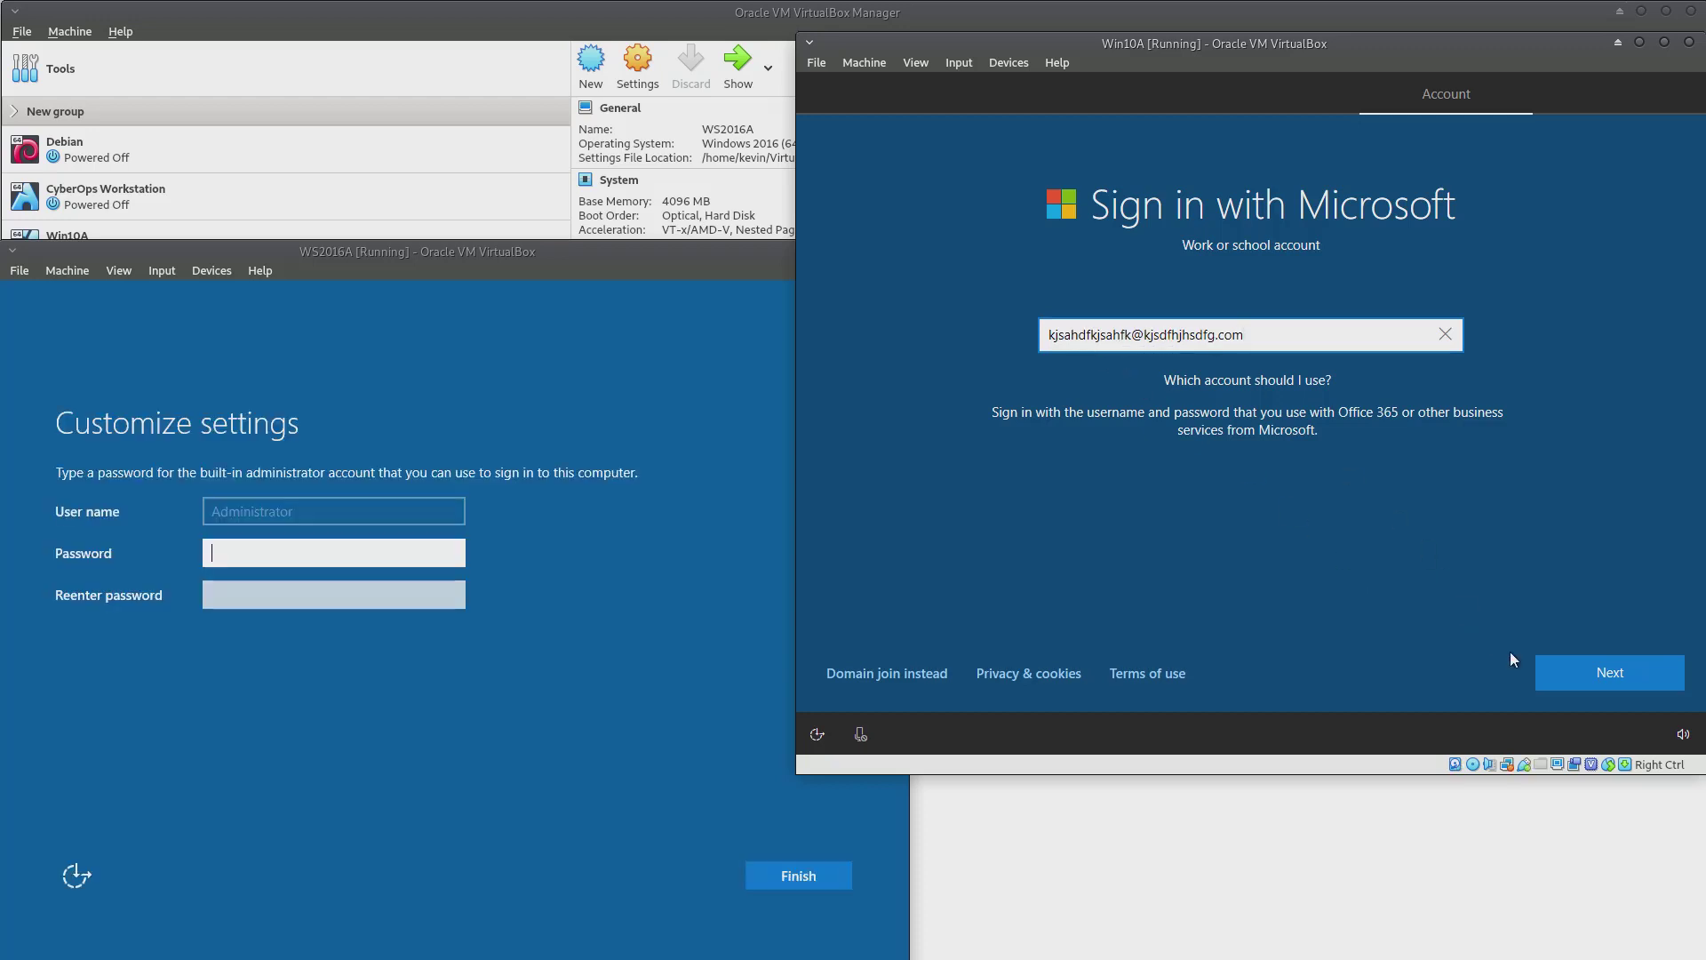
click(1588, 673)
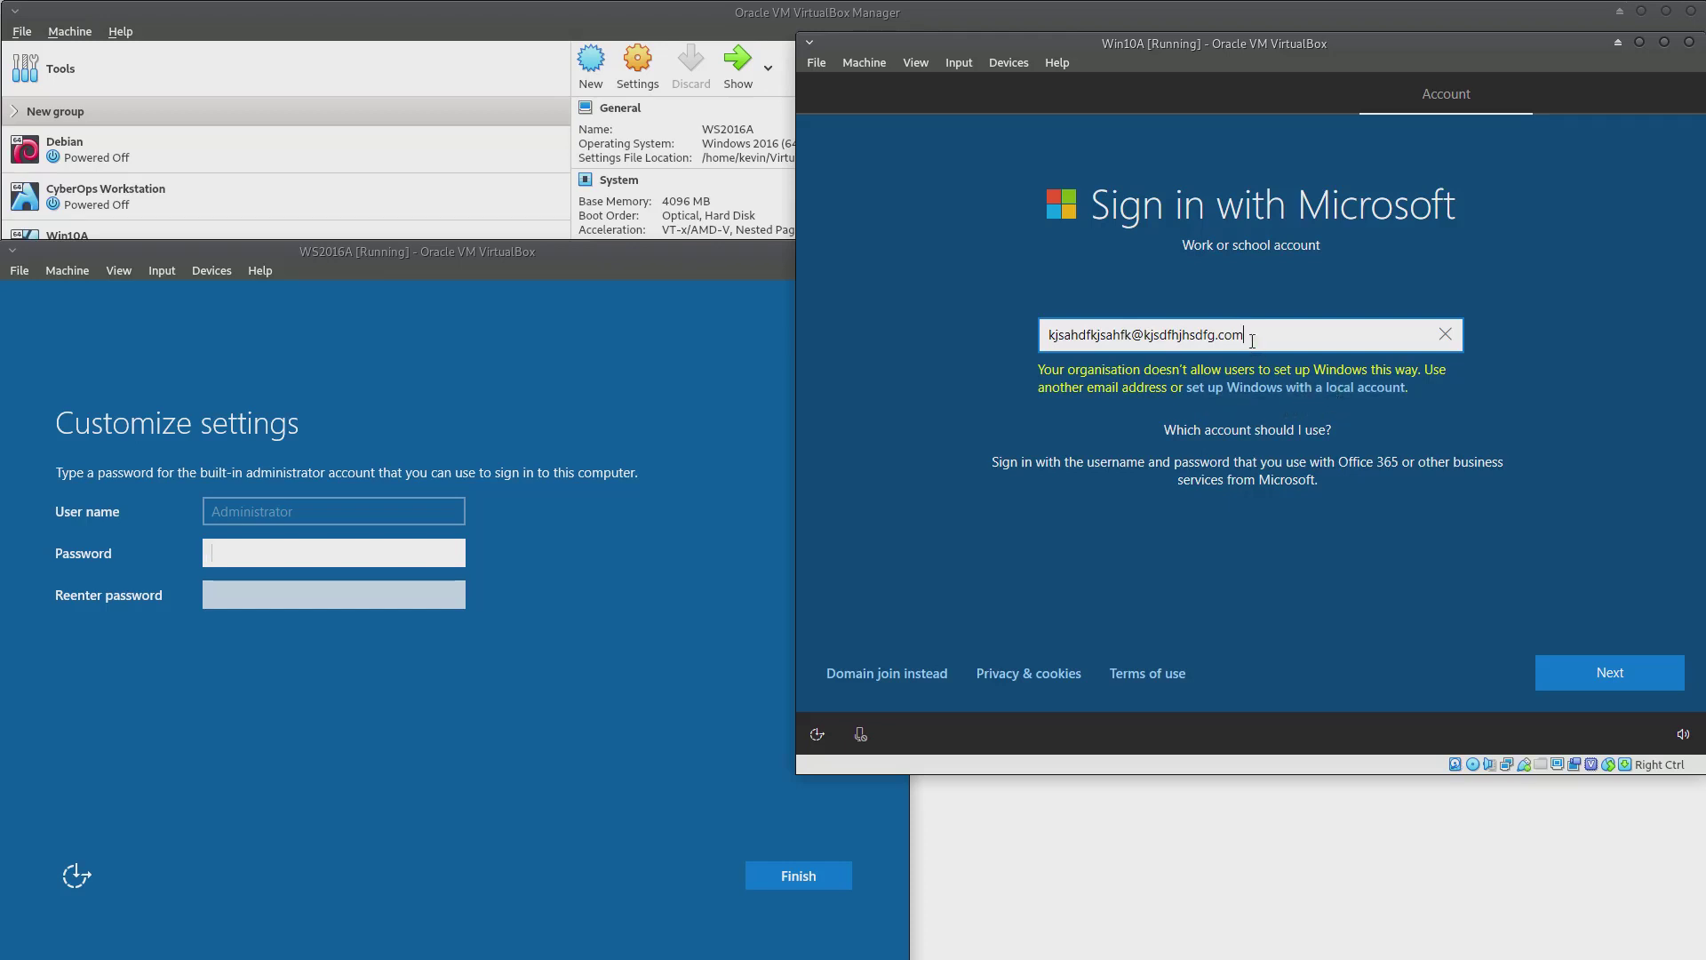
click(1335, 398)
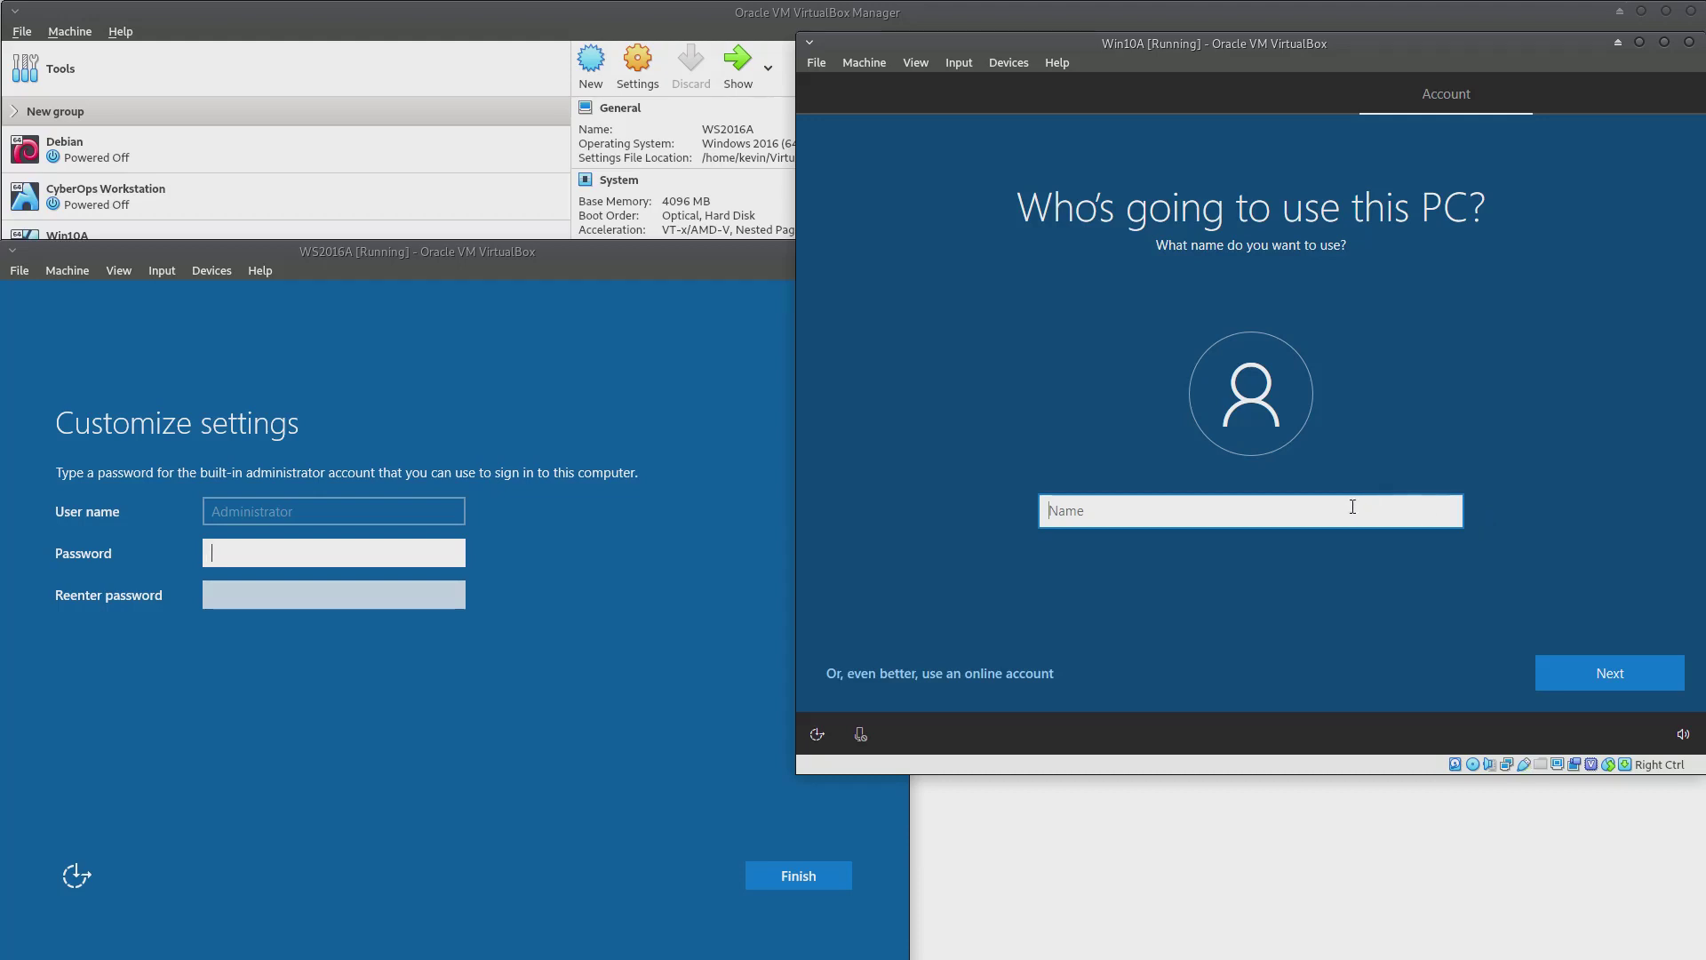
Enter the PC user's name, a password and its confirmation, revealing the confirmation to check it
text(Kevin)
click(1612, 672)
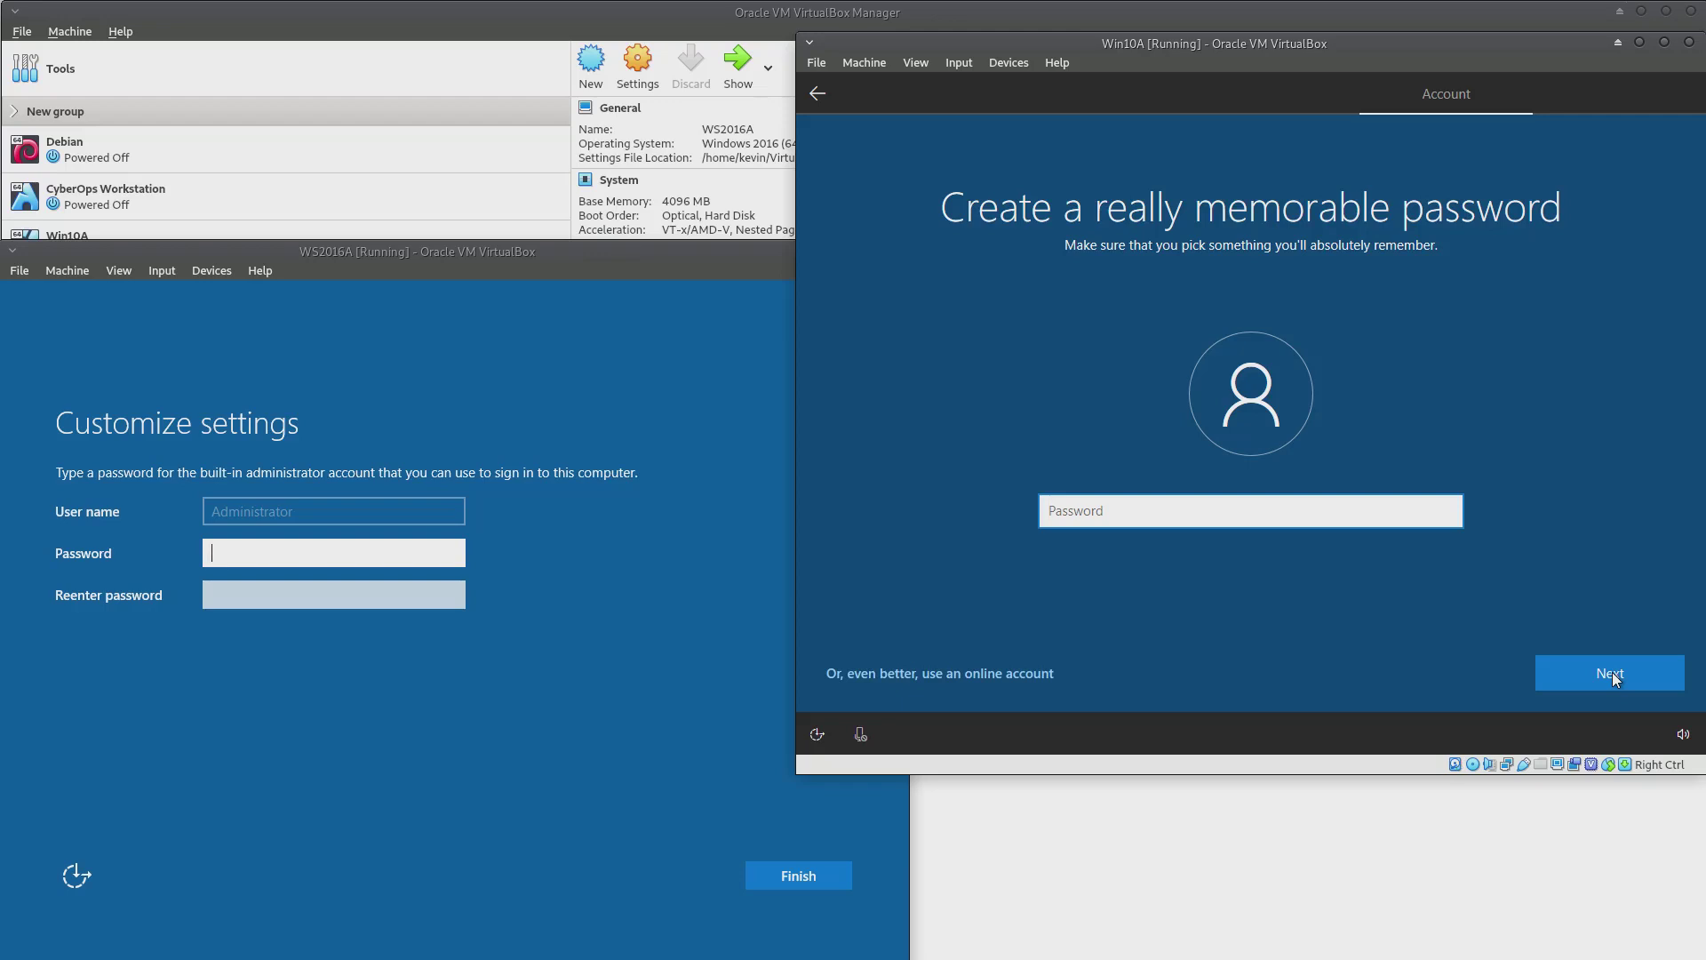
click(1611, 672)
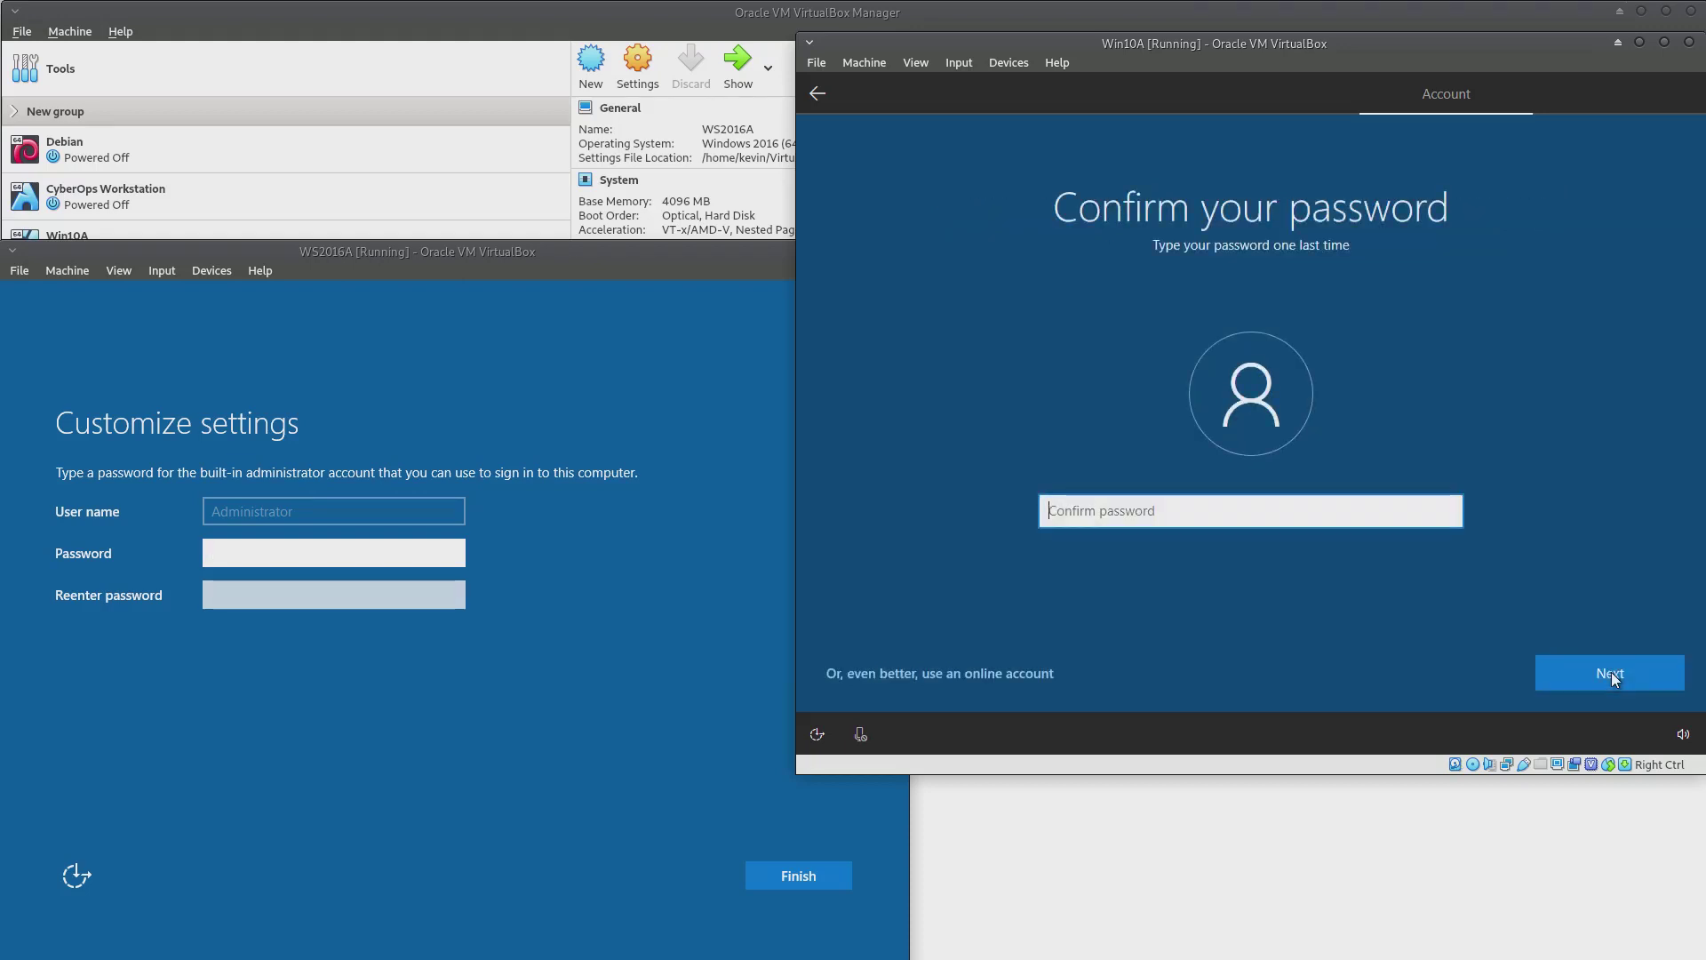
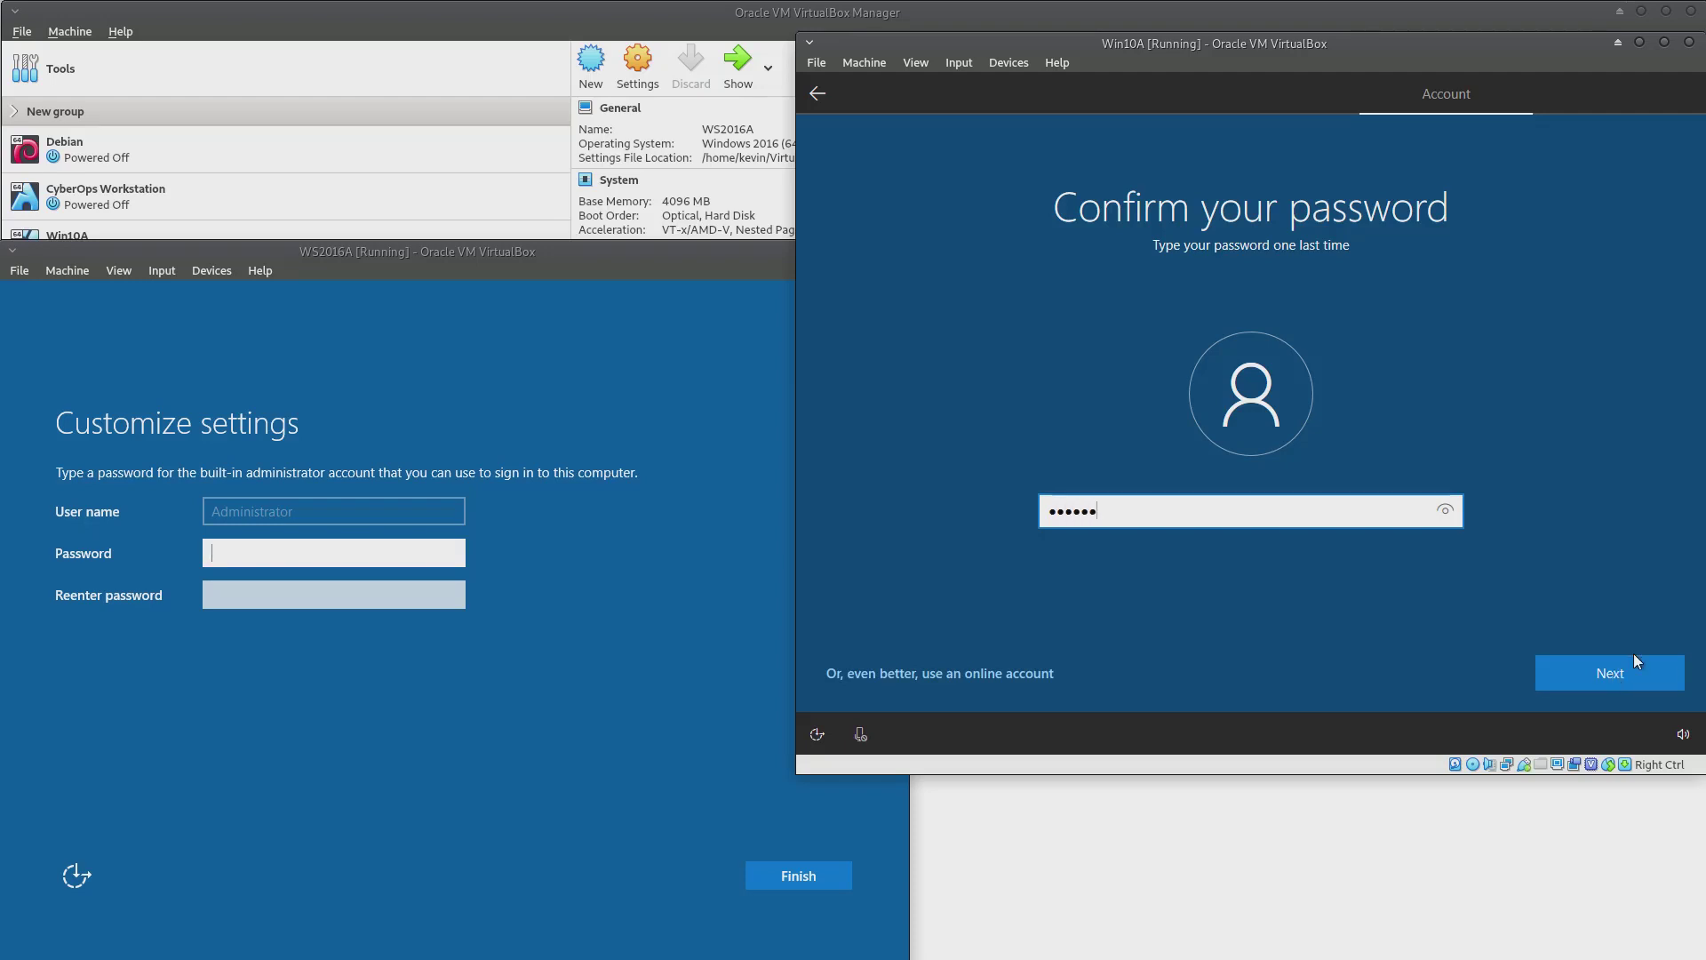
click(1447, 508)
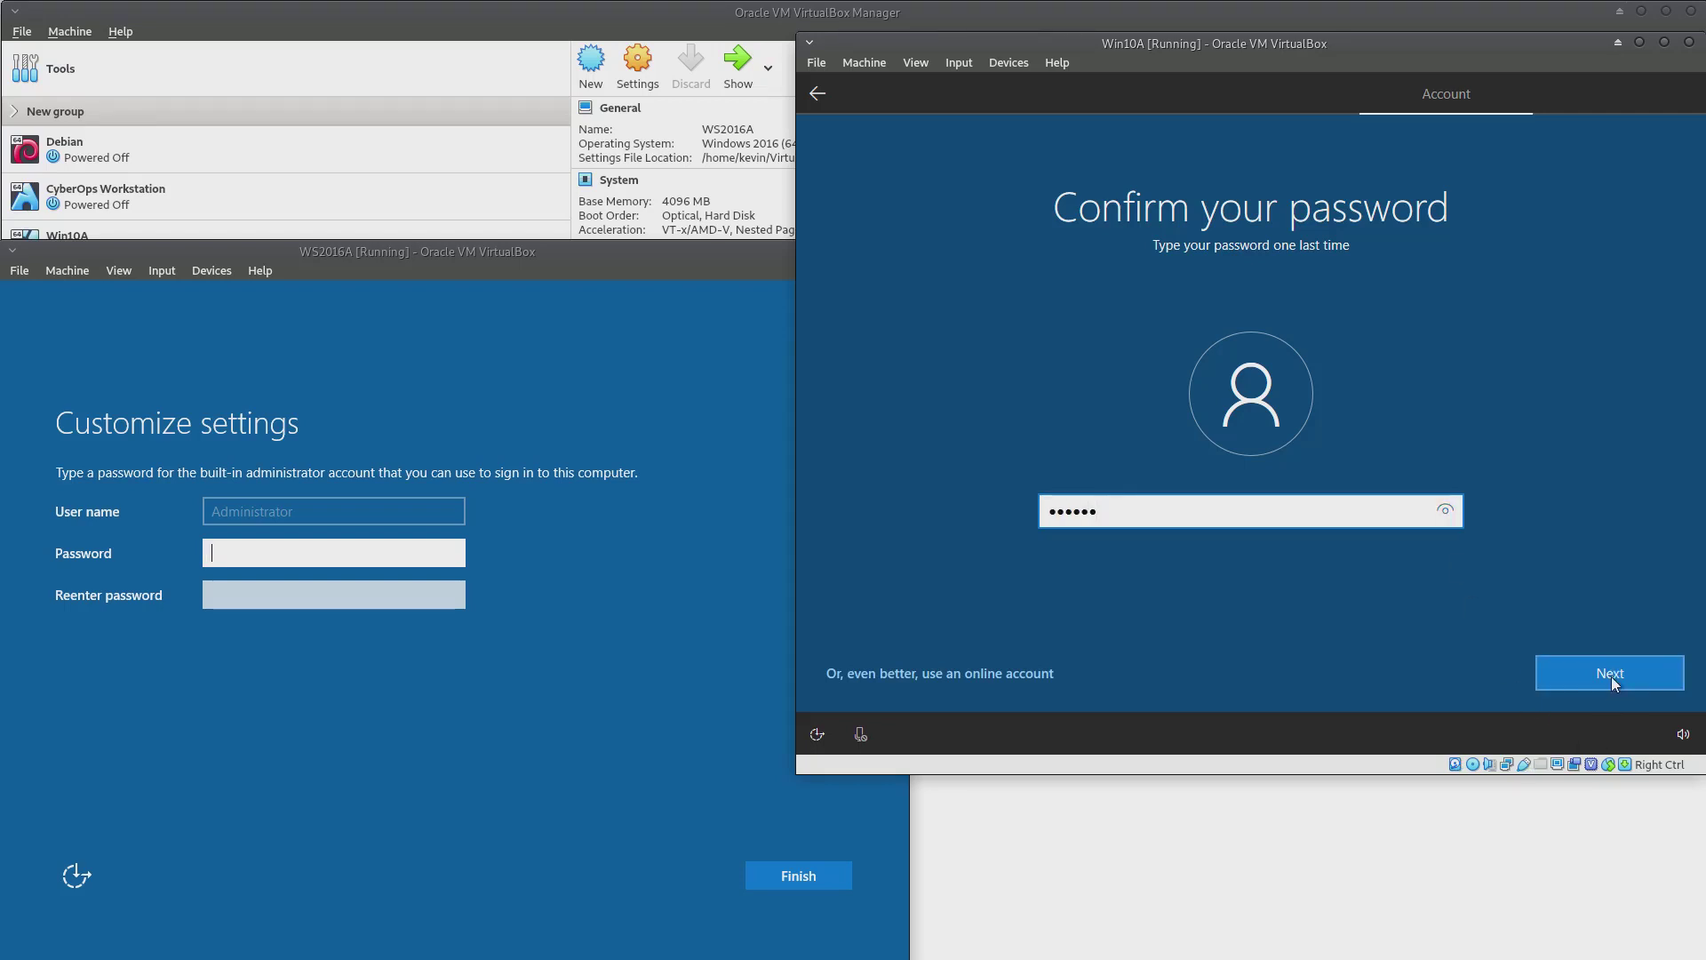
click(1612, 675)
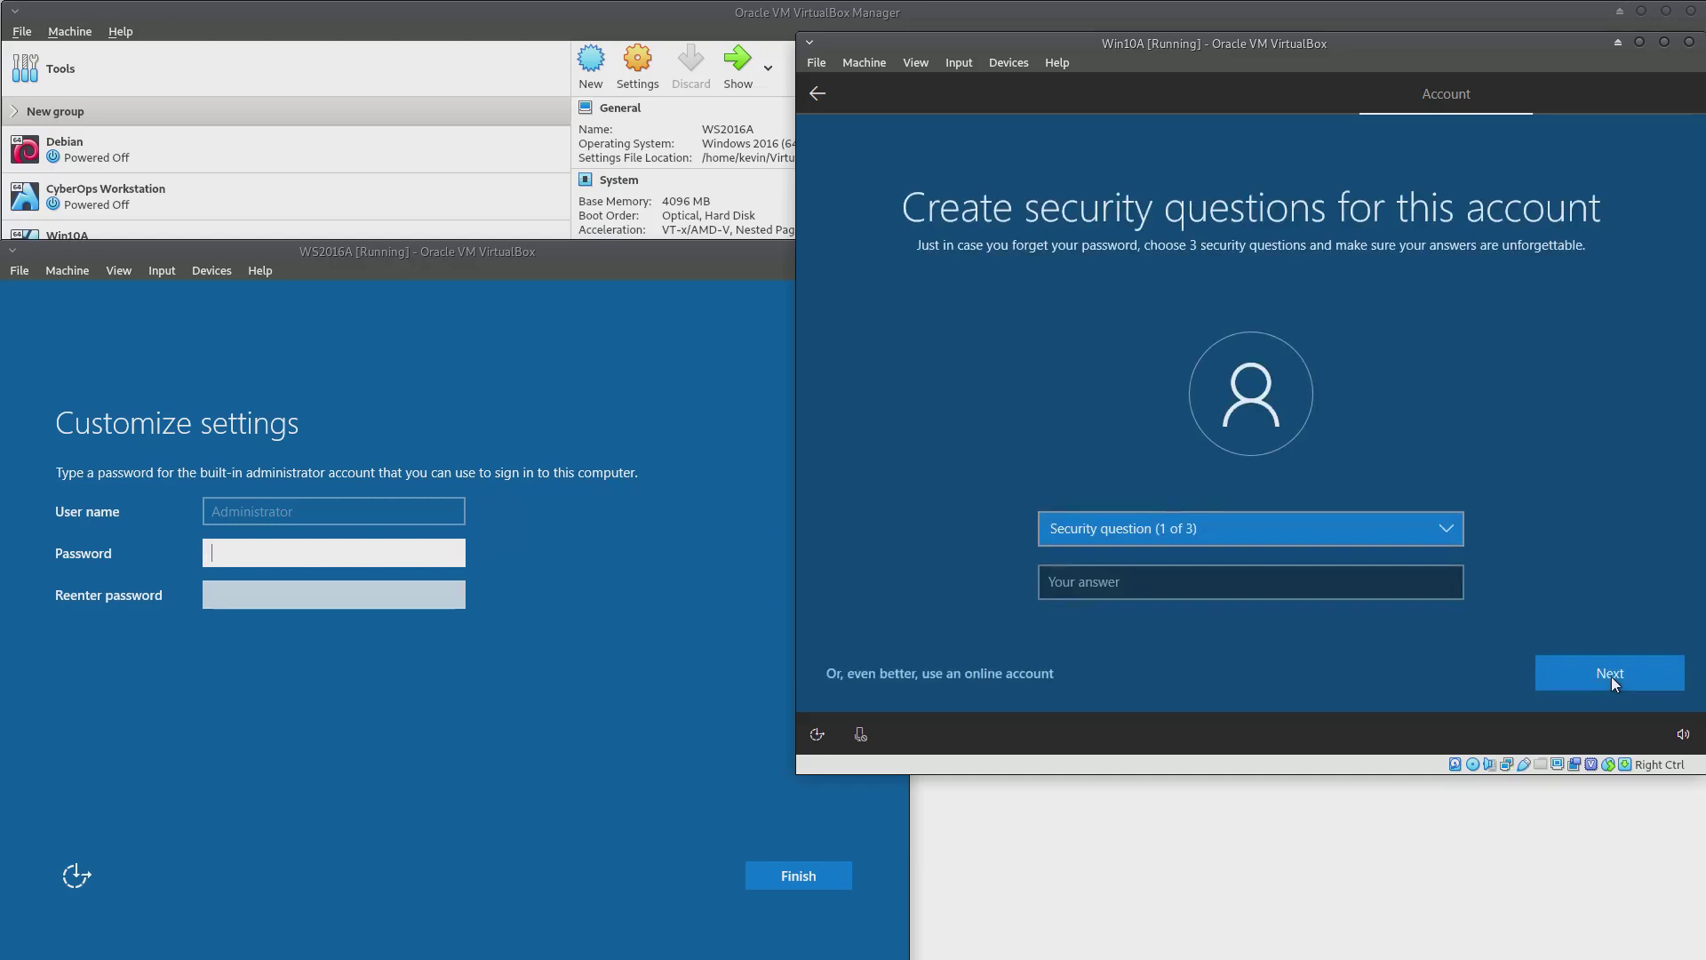
Choose the first pet's name security question and submit an answer
click(1451, 531)
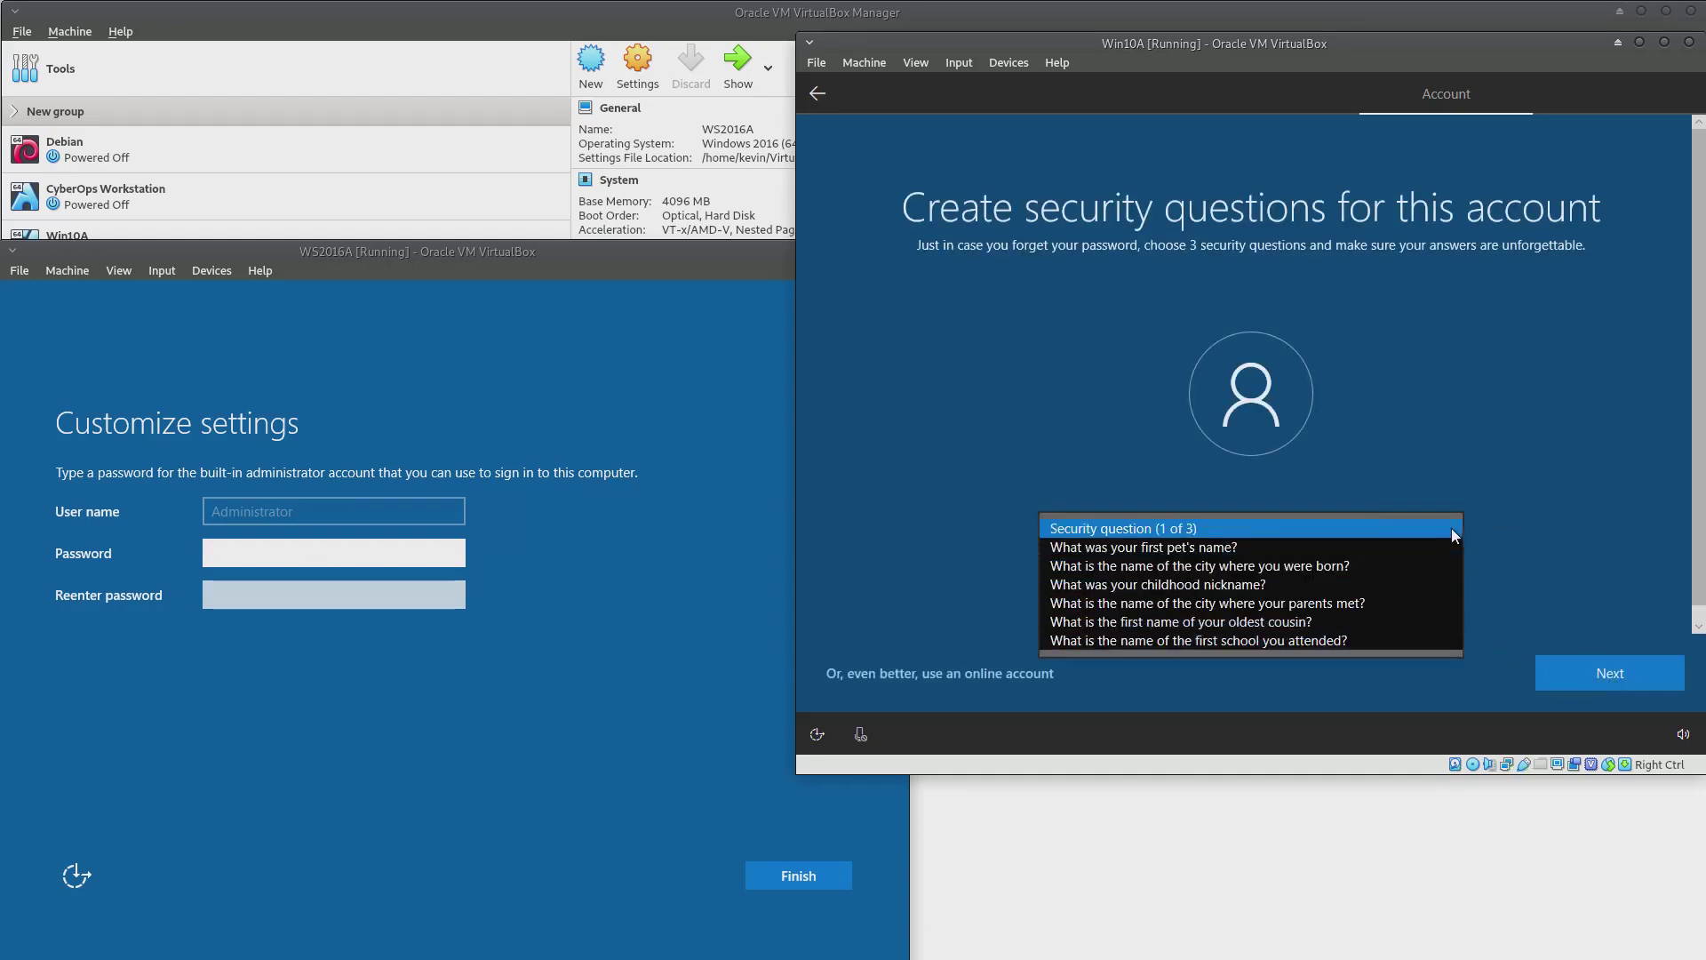
click(1422, 544)
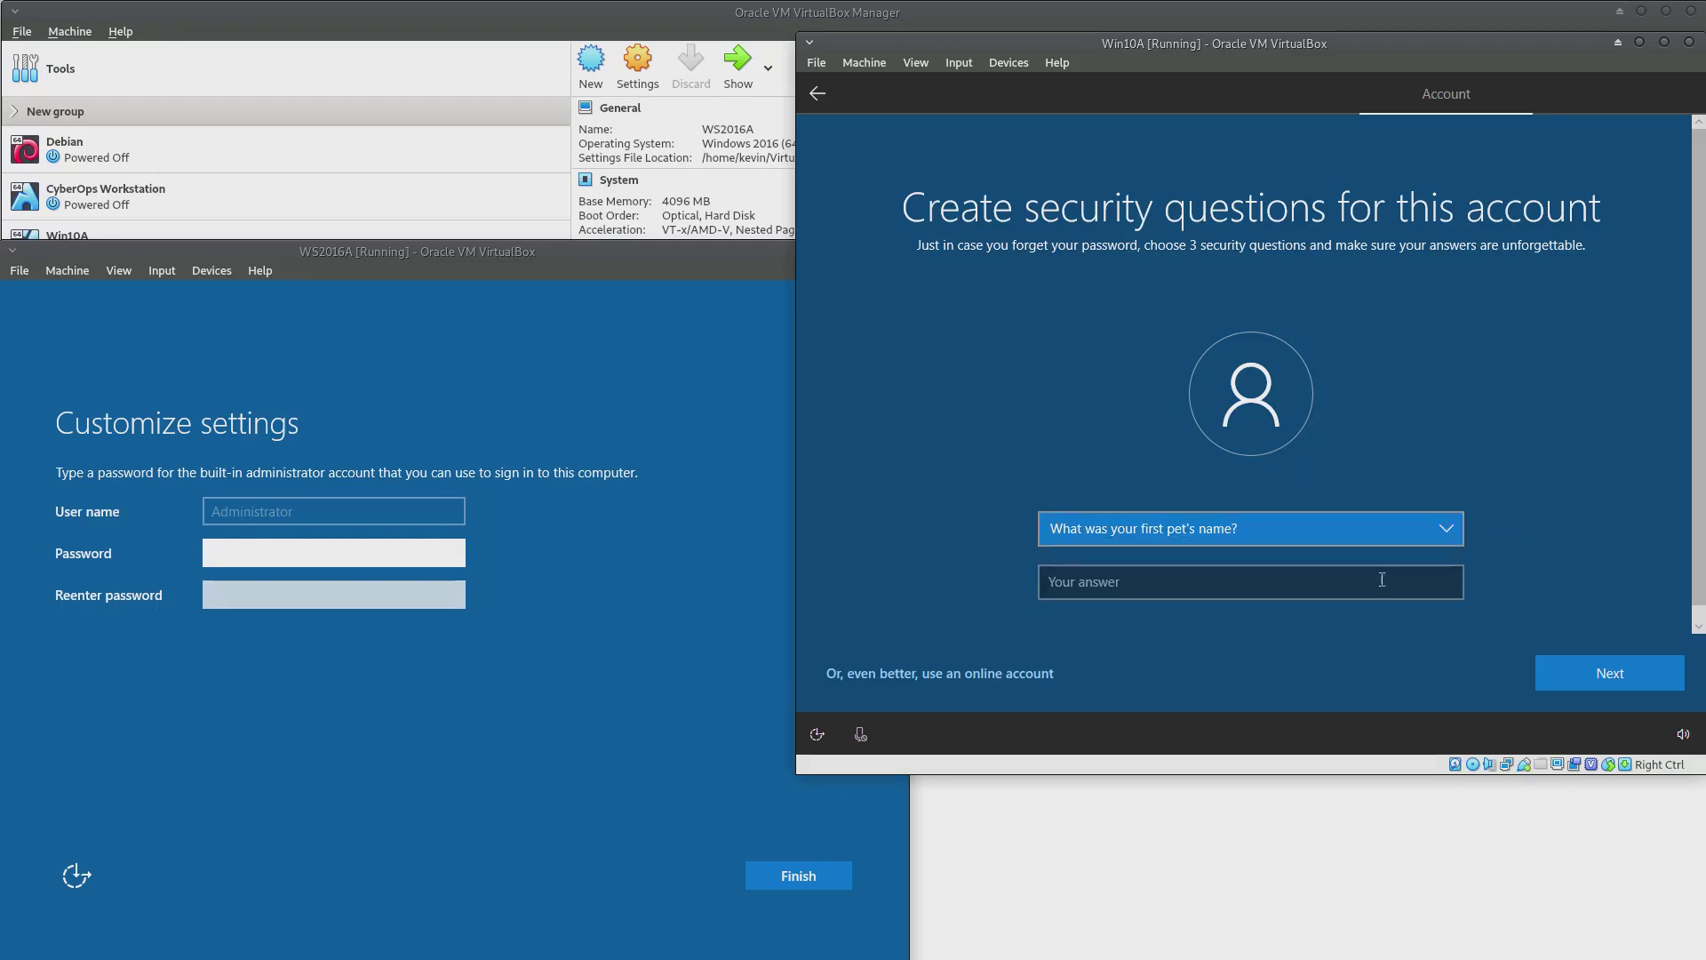
click(1330, 588)
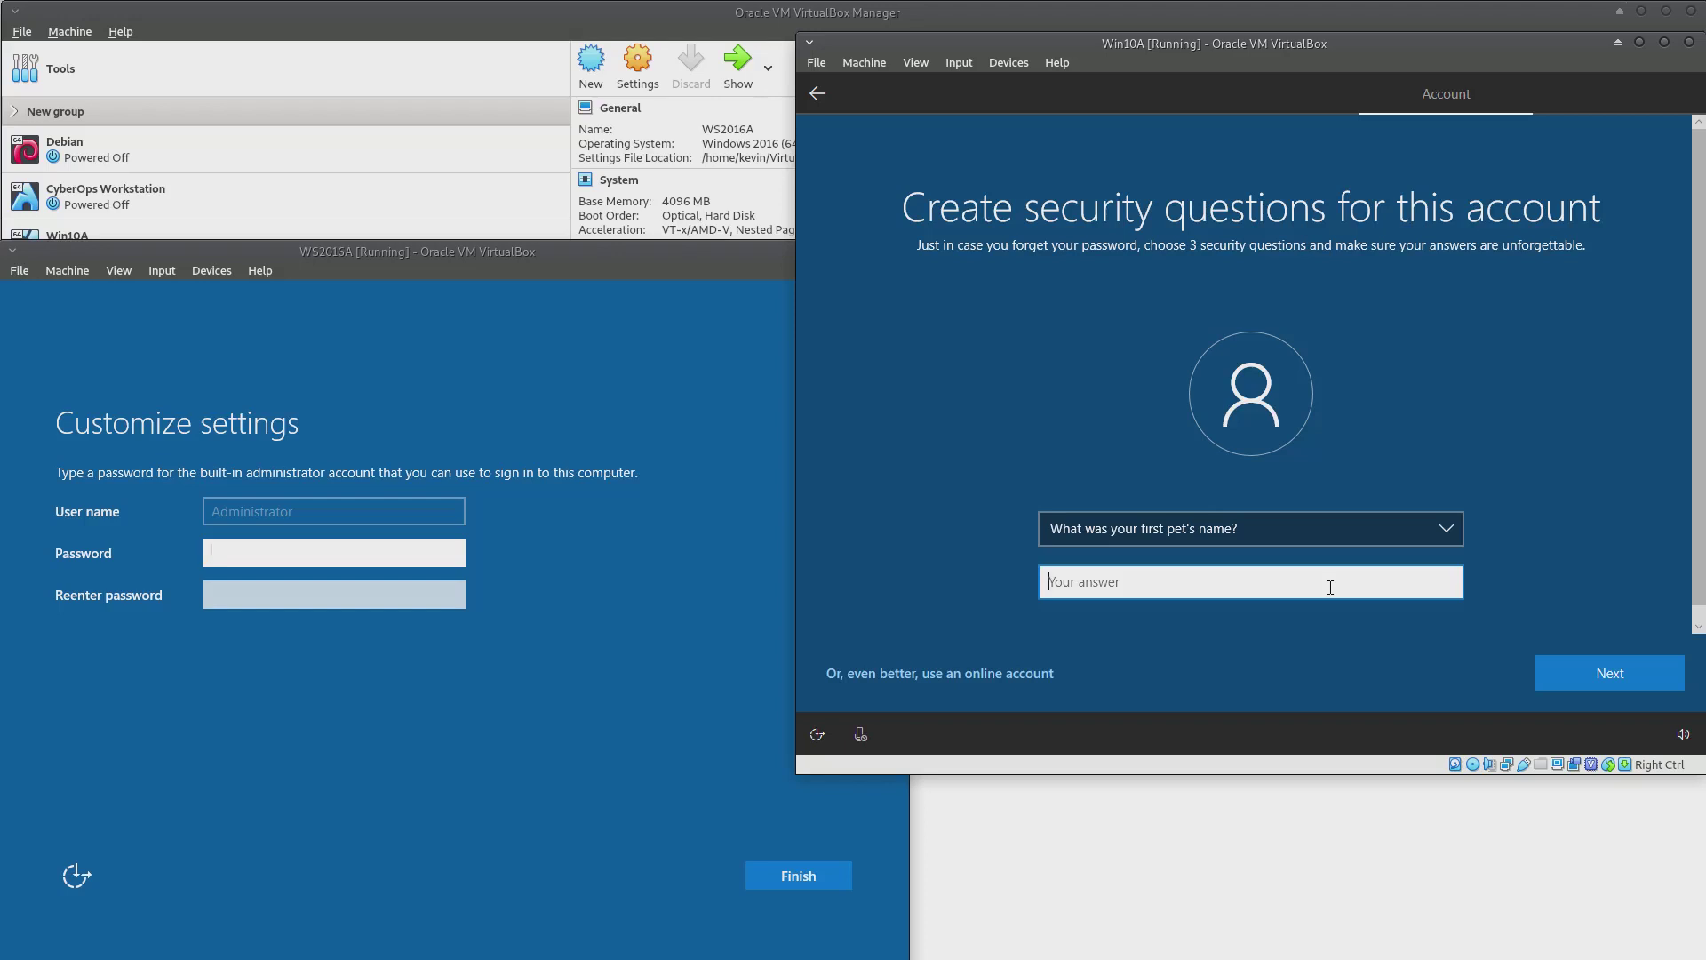
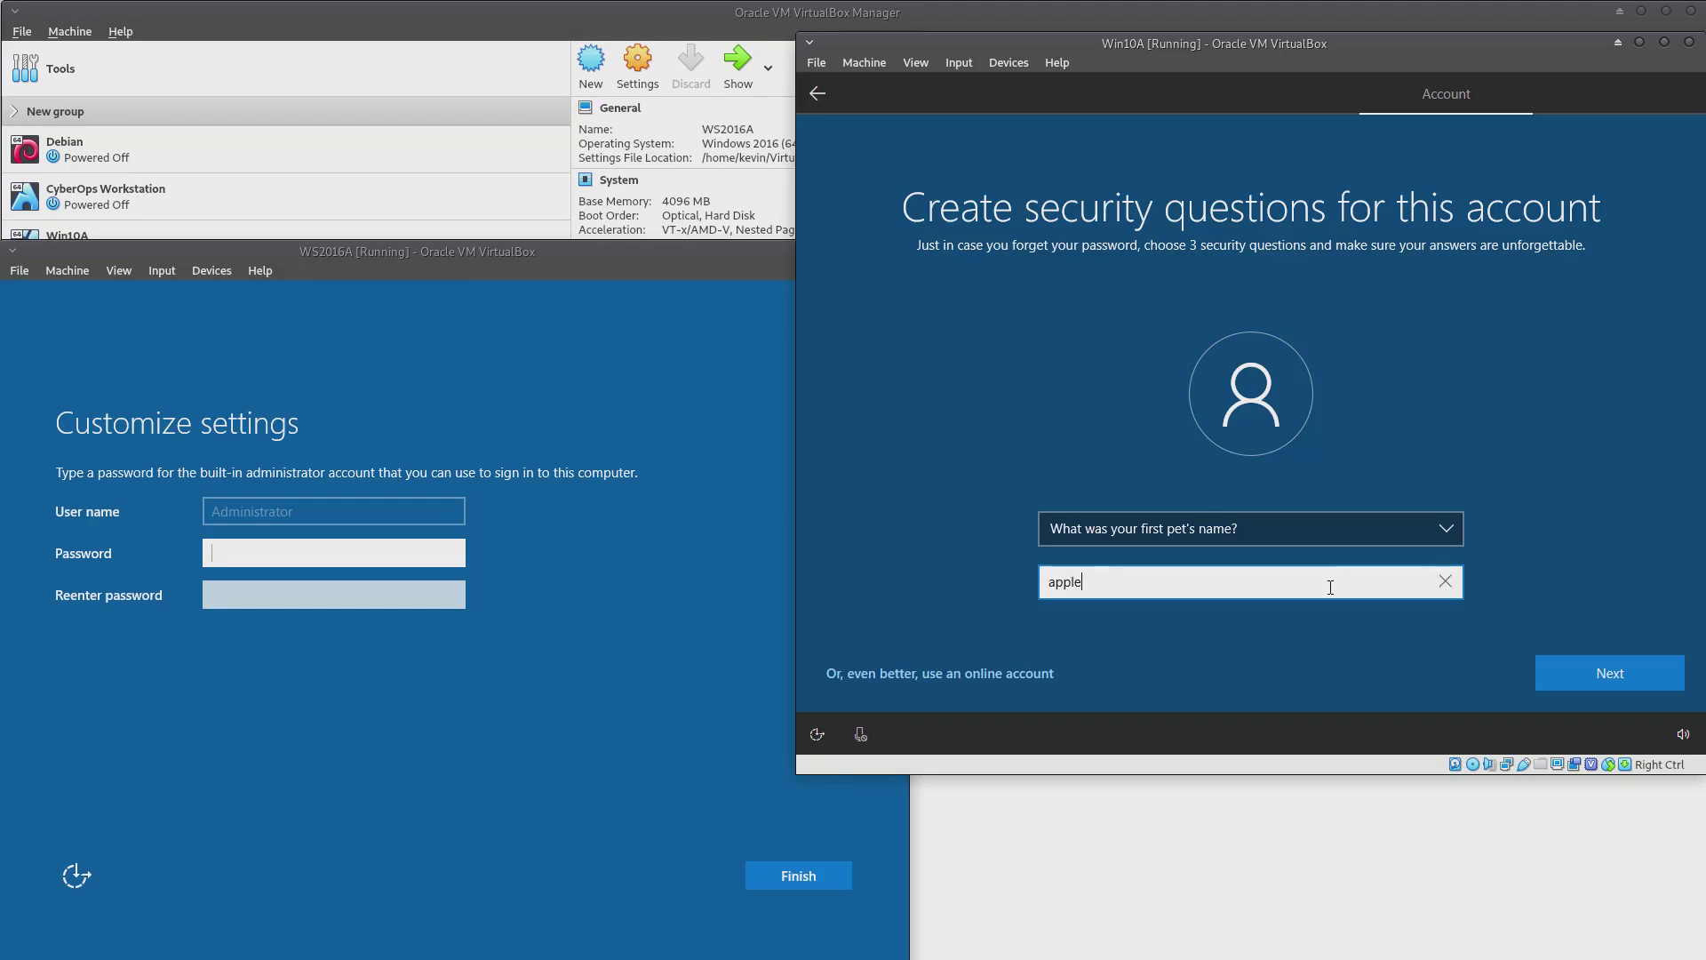
click(1588, 673)
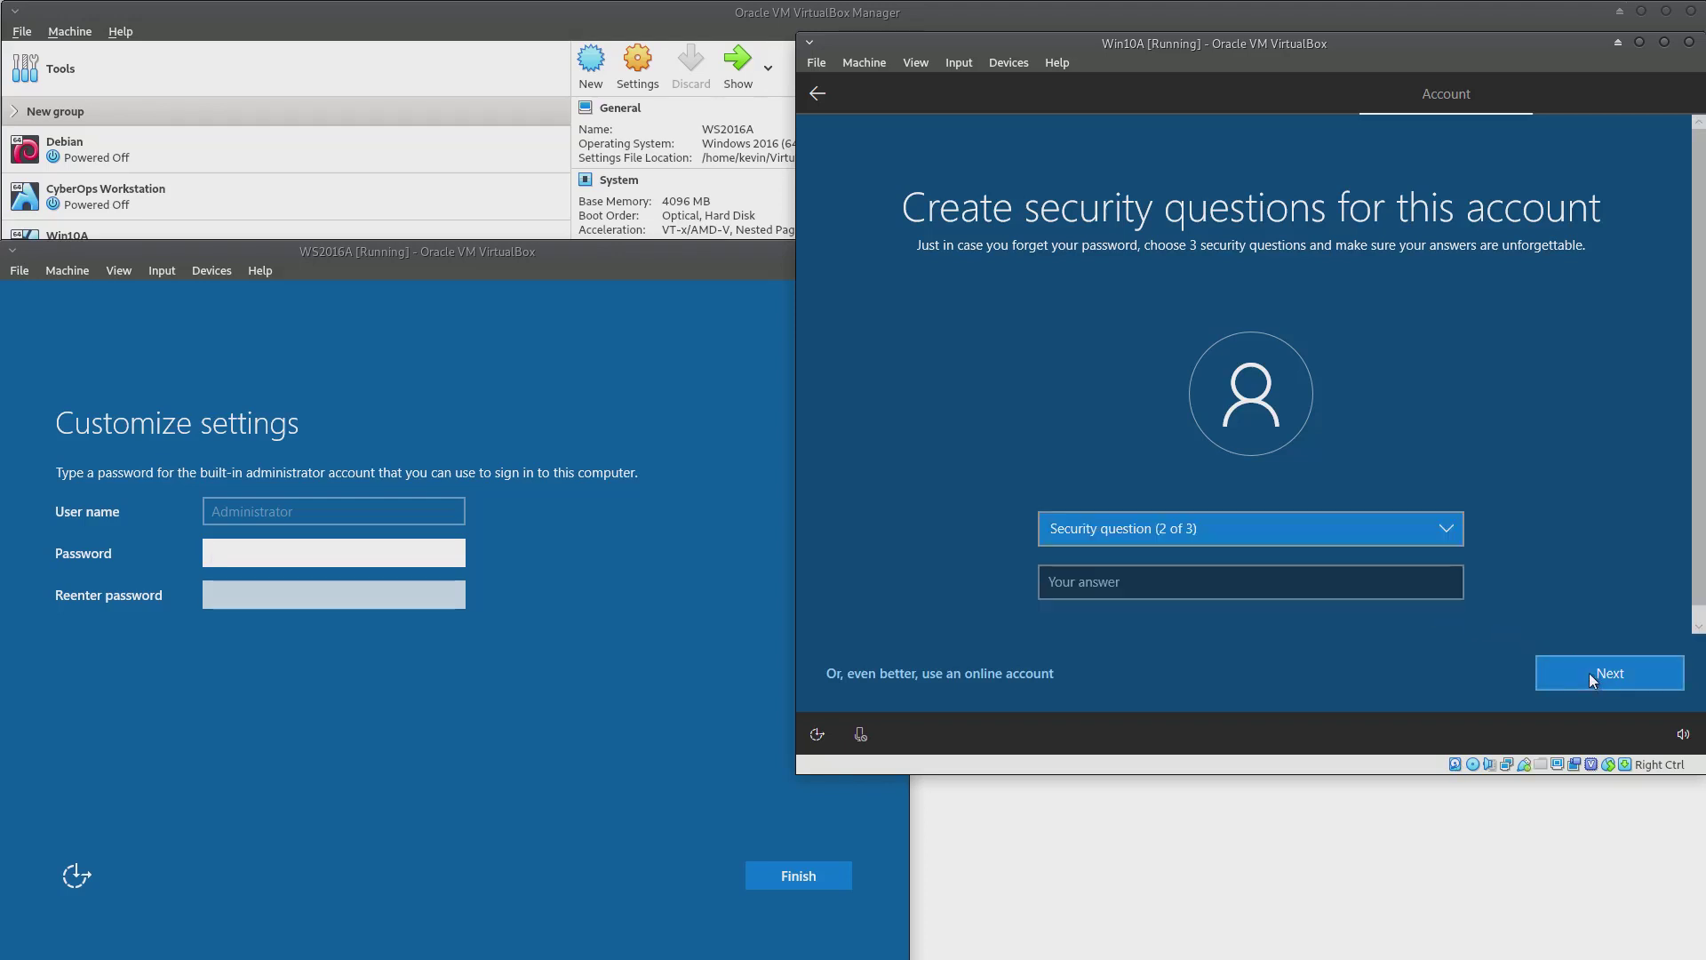
Choose the childhood nickname question as the second security question and submit the same answer
click(1348, 531)
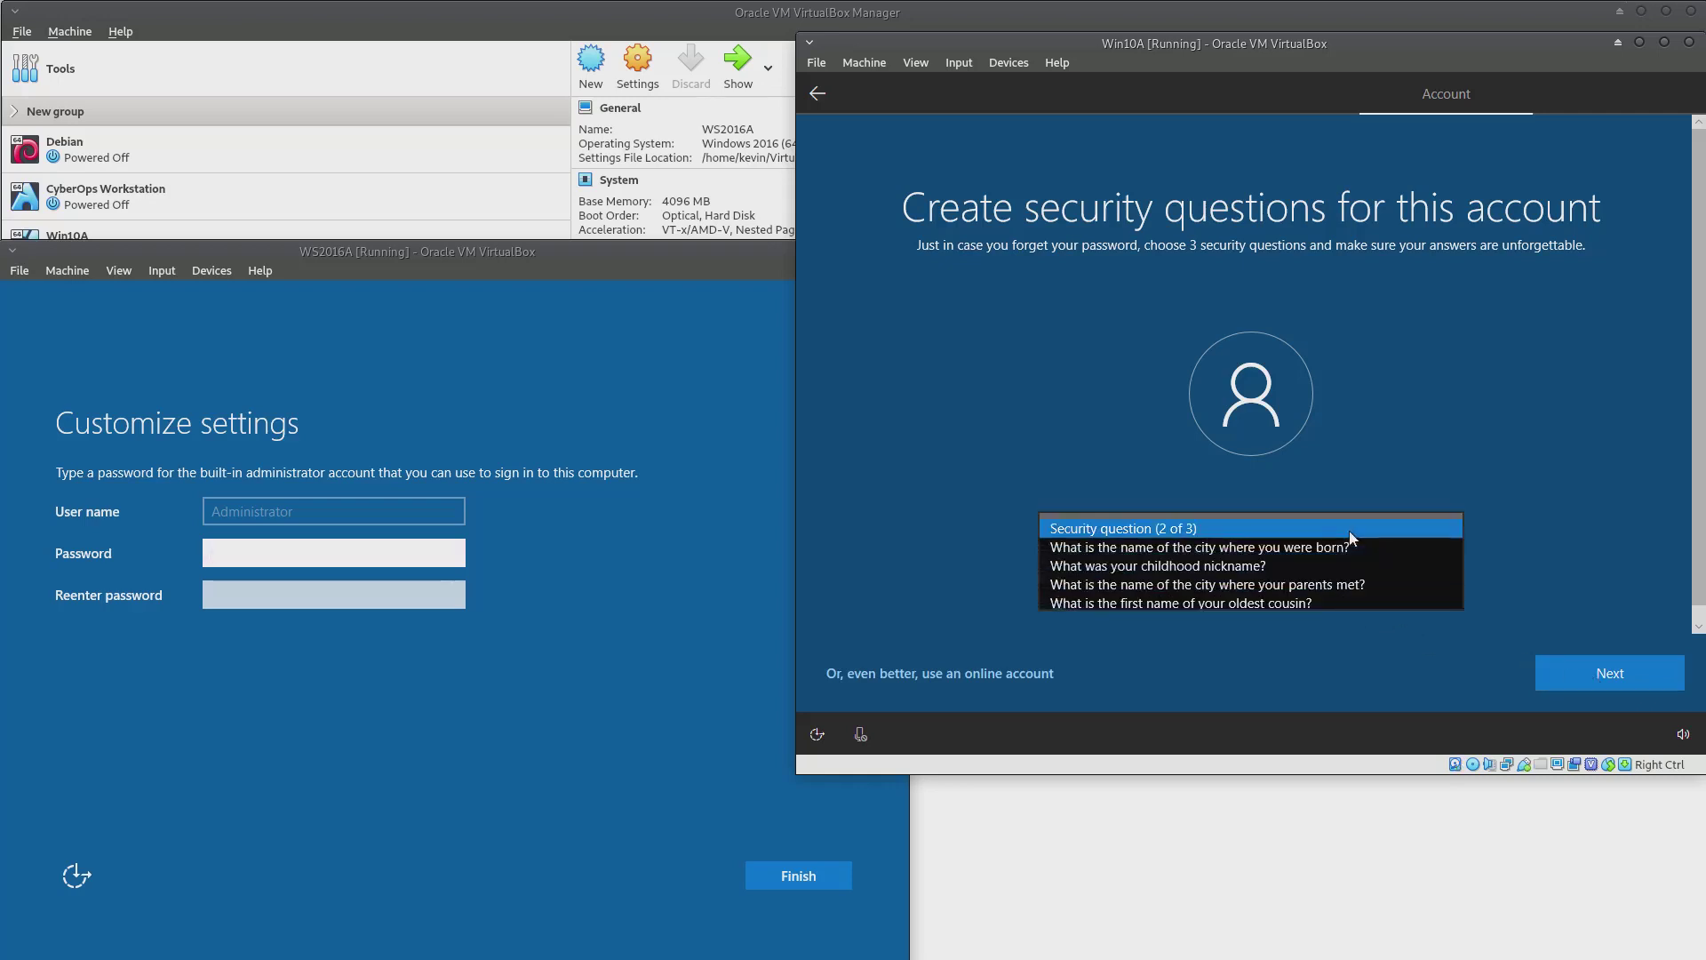
click(1245, 569)
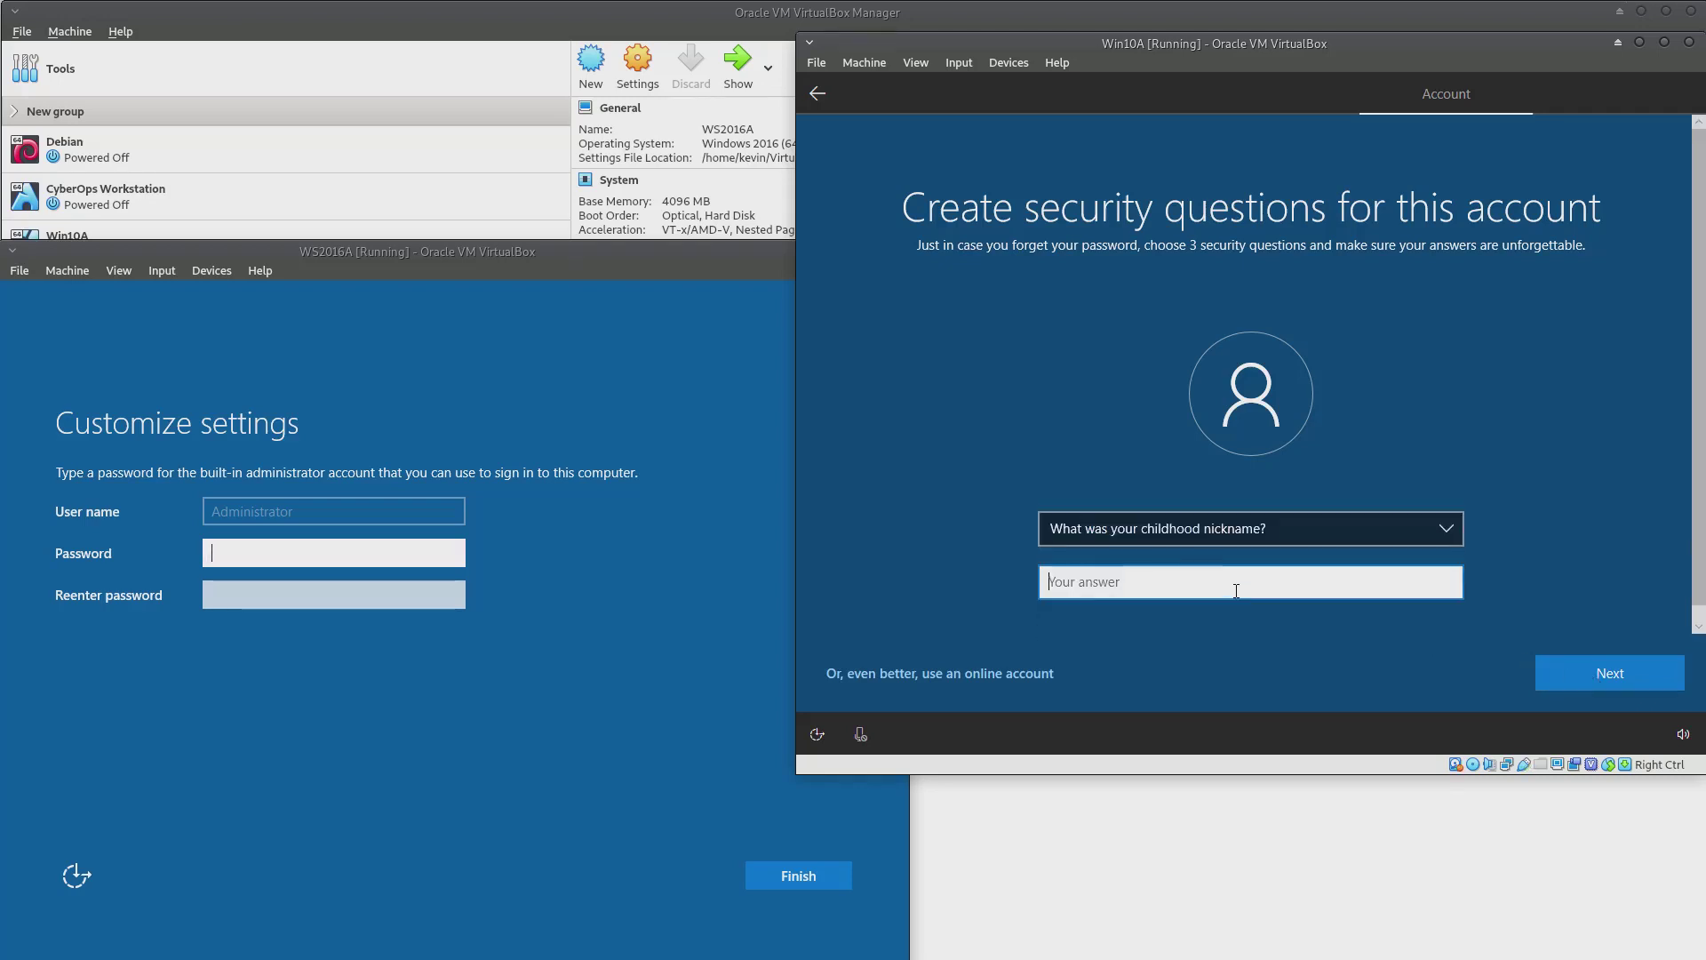
click(1633, 690)
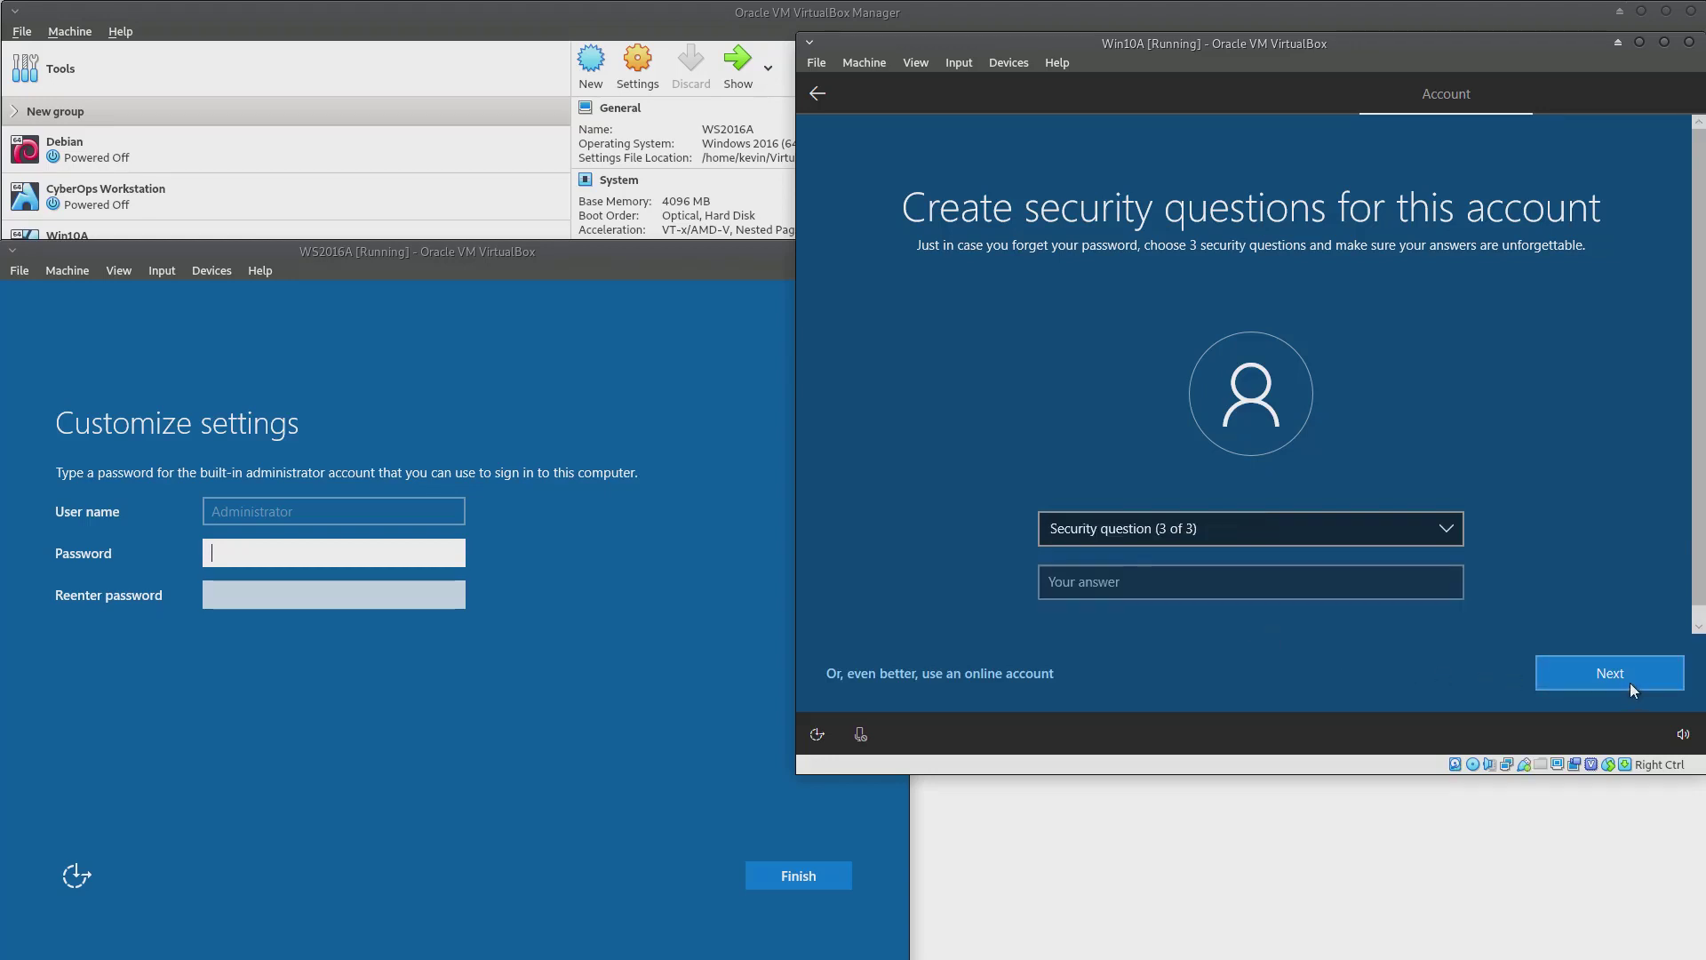
Choose the city-where-your-parents-met question as the third and submit the same answer
click(1239, 530)
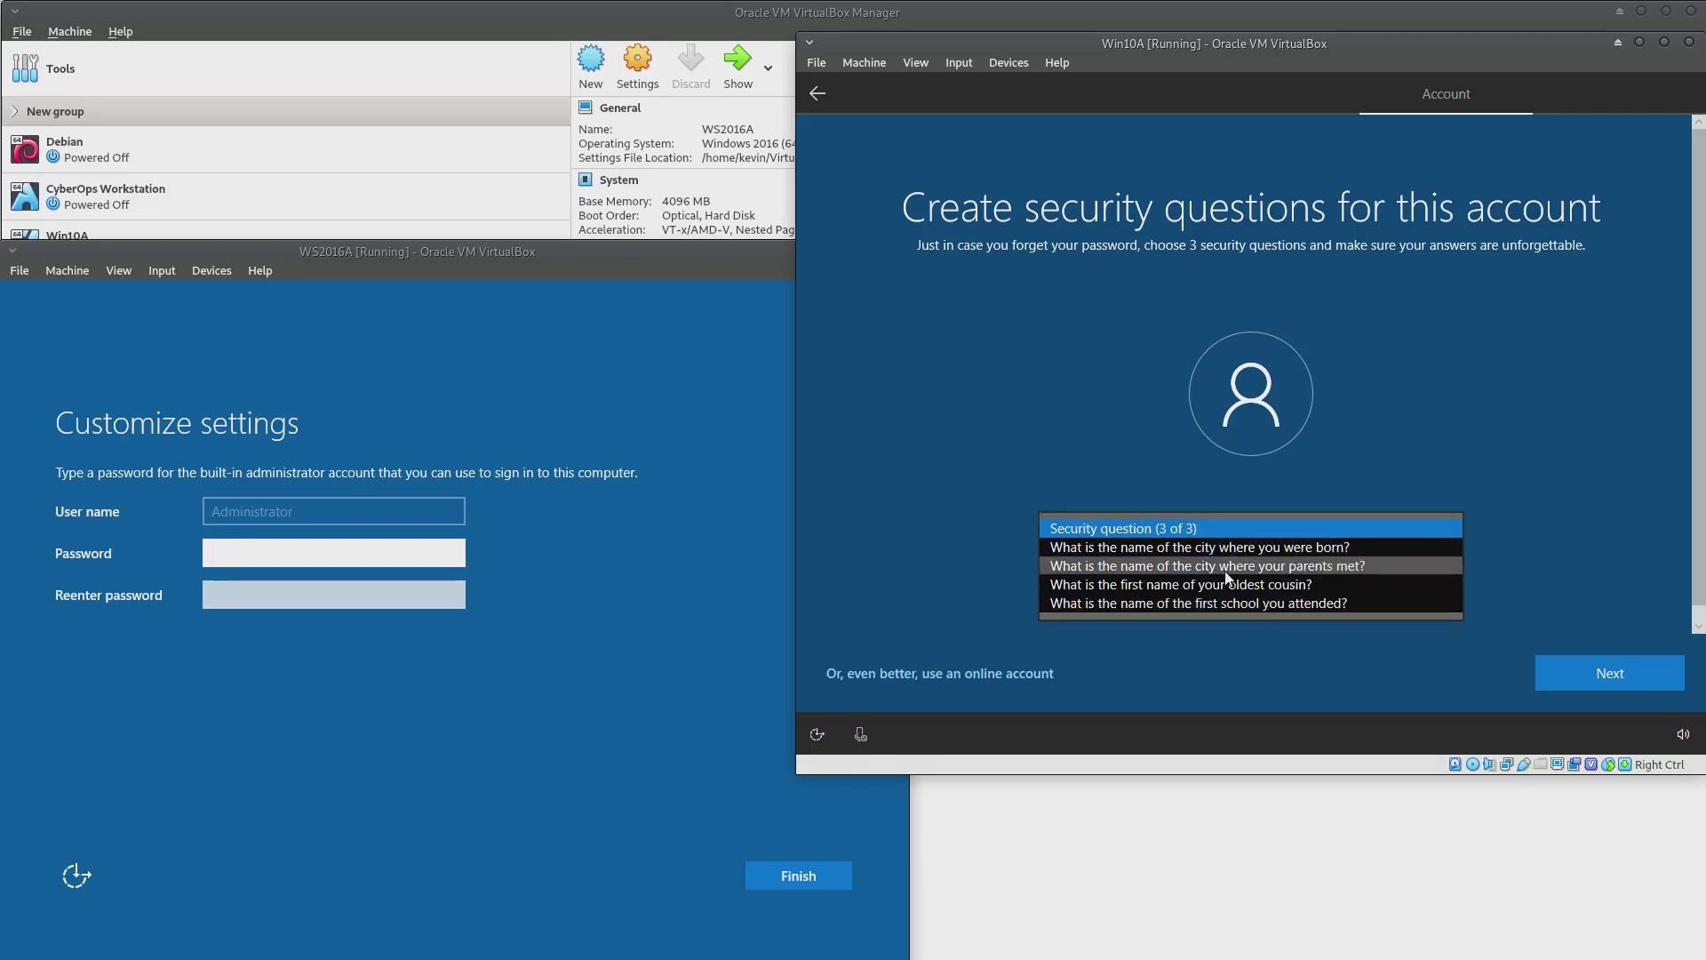
click(1226, 567)
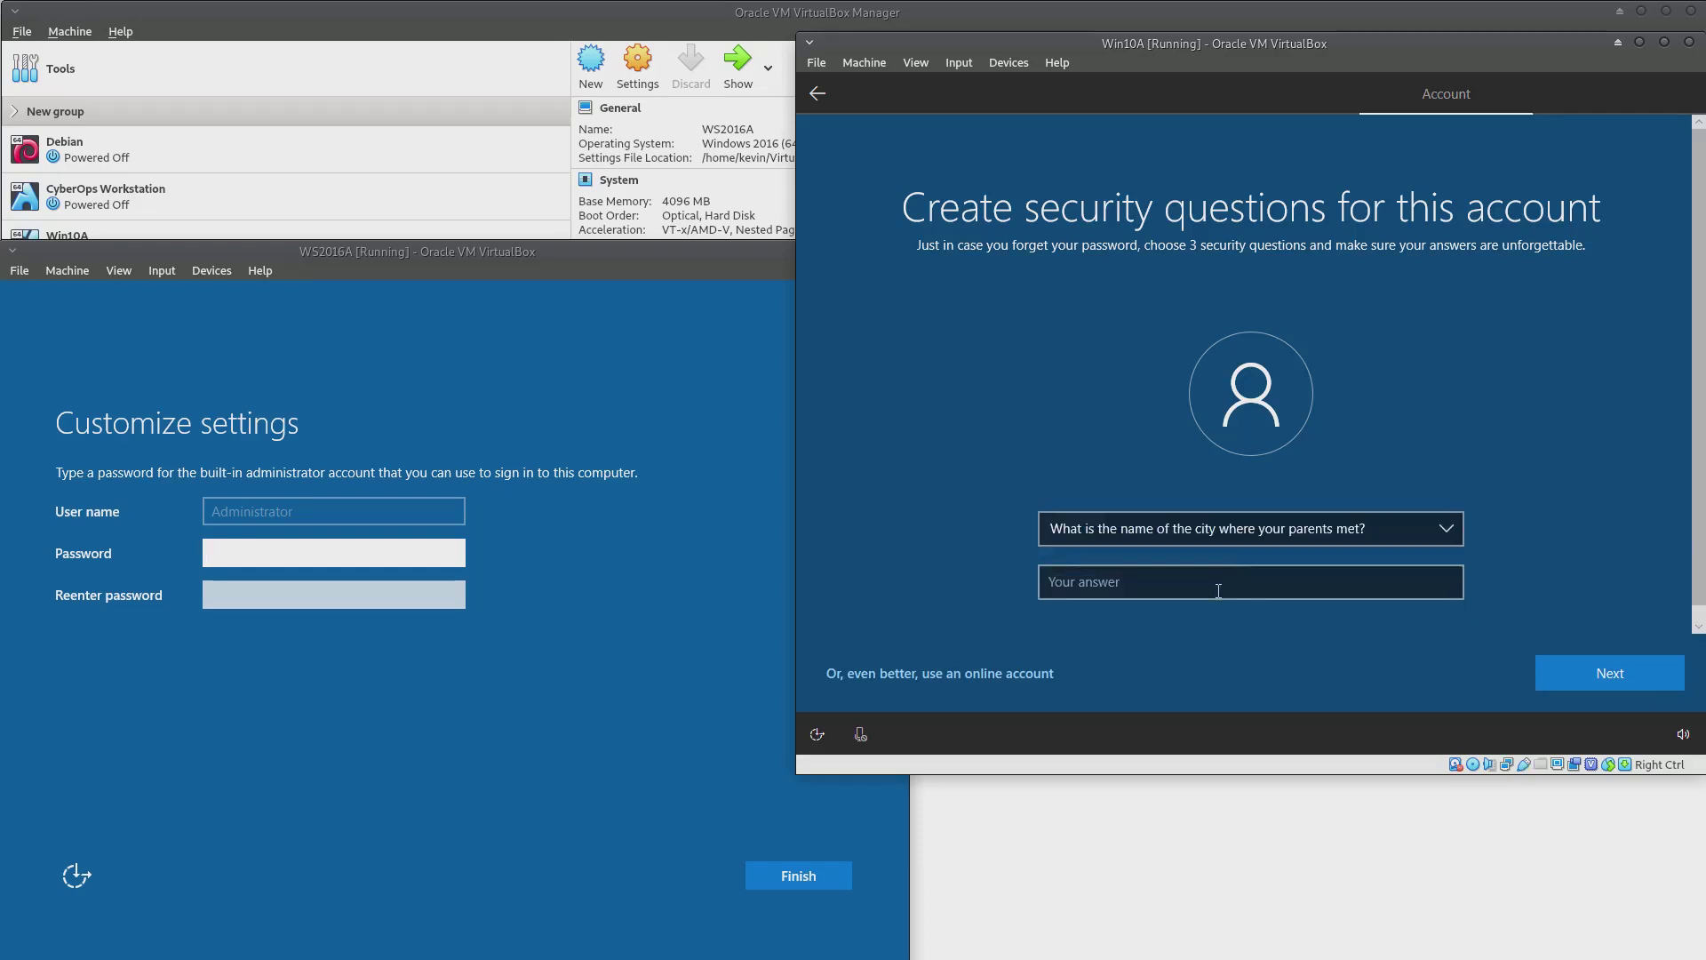
click(1218, 588)
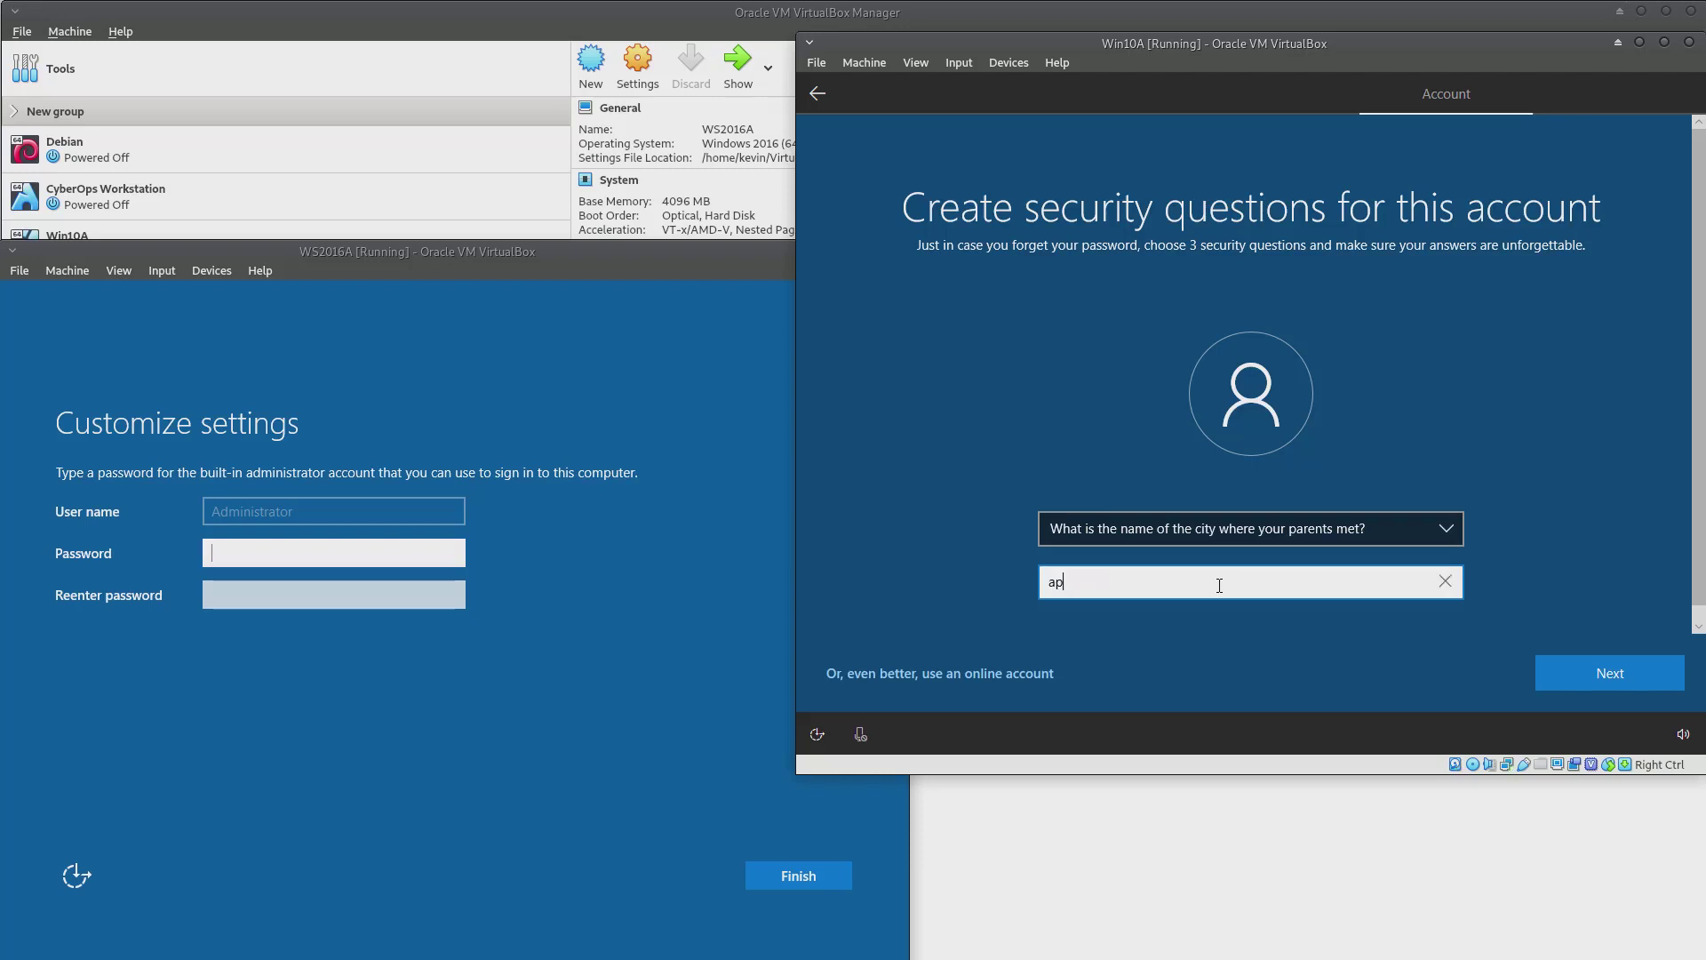
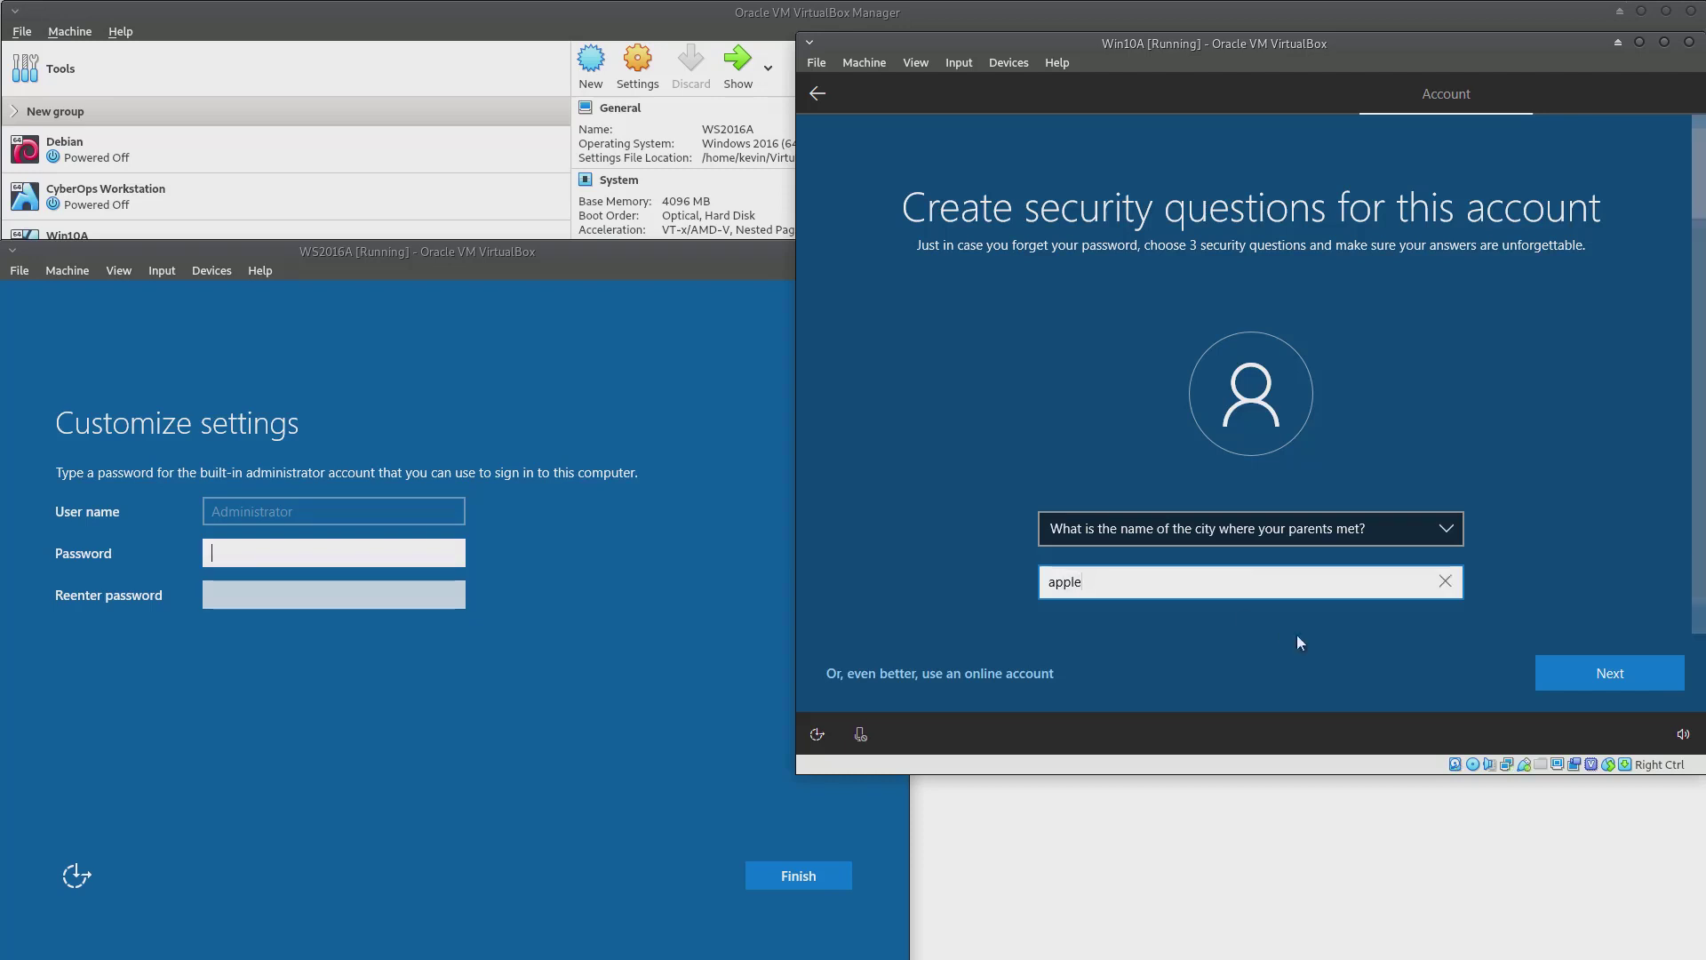
click(1609, 672)
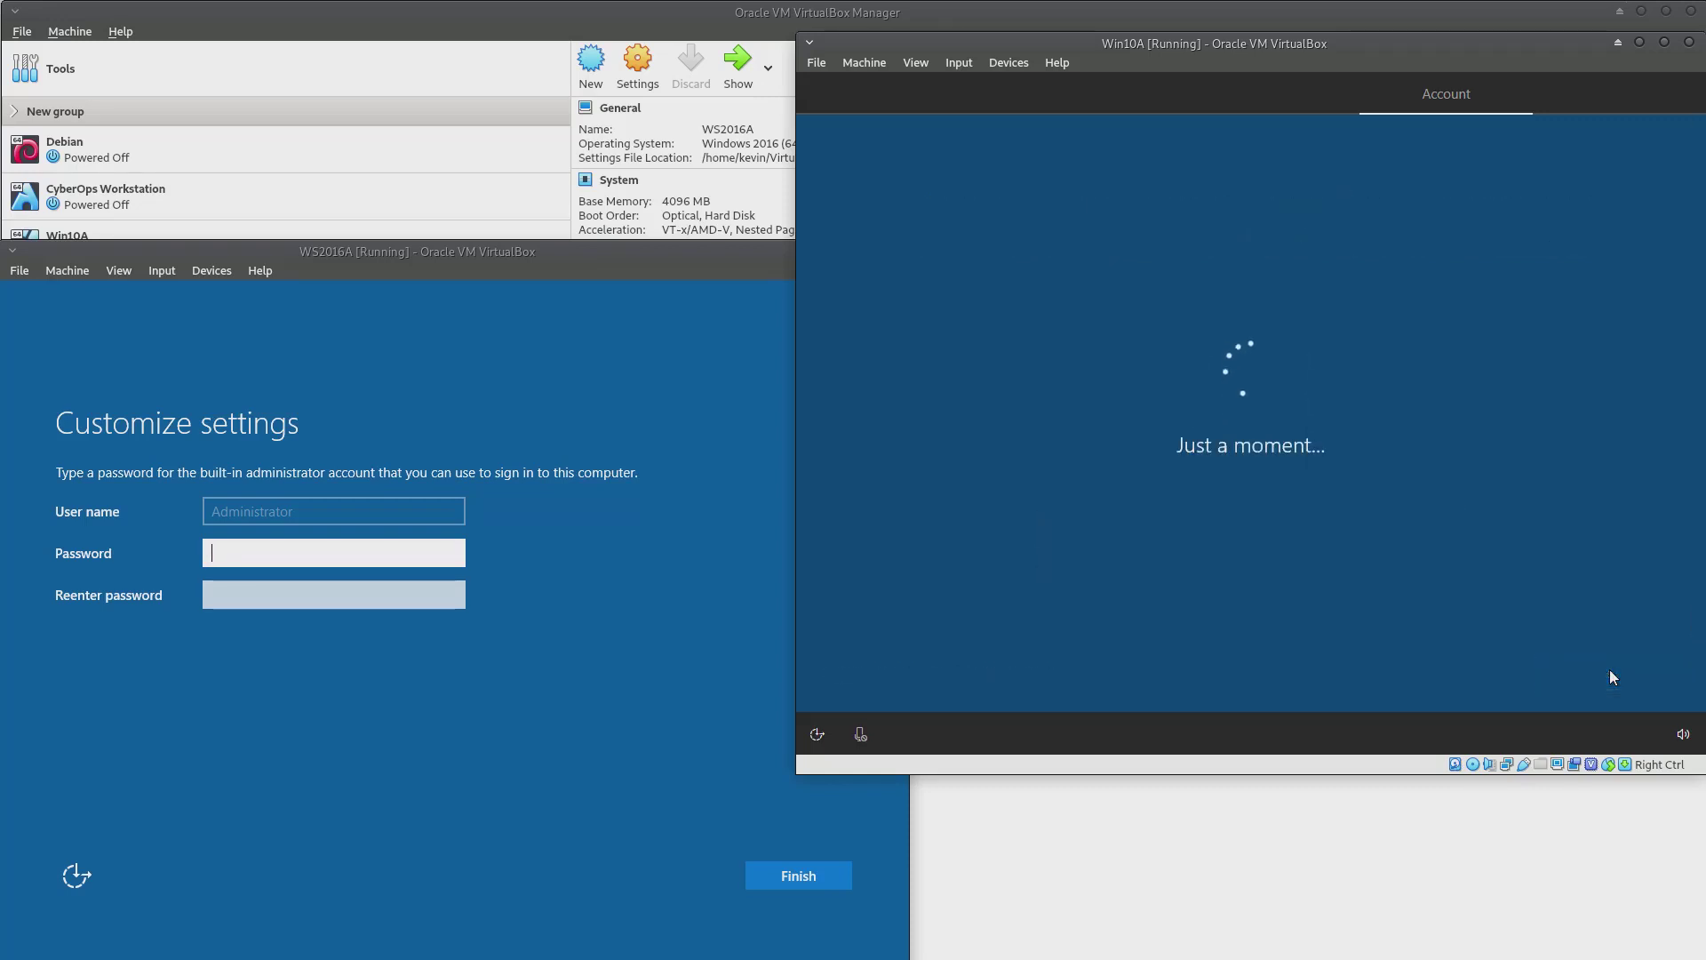
On WS2016A, enter and re-enter a short Administrator password, check both, and try to finish
click(239, 553)
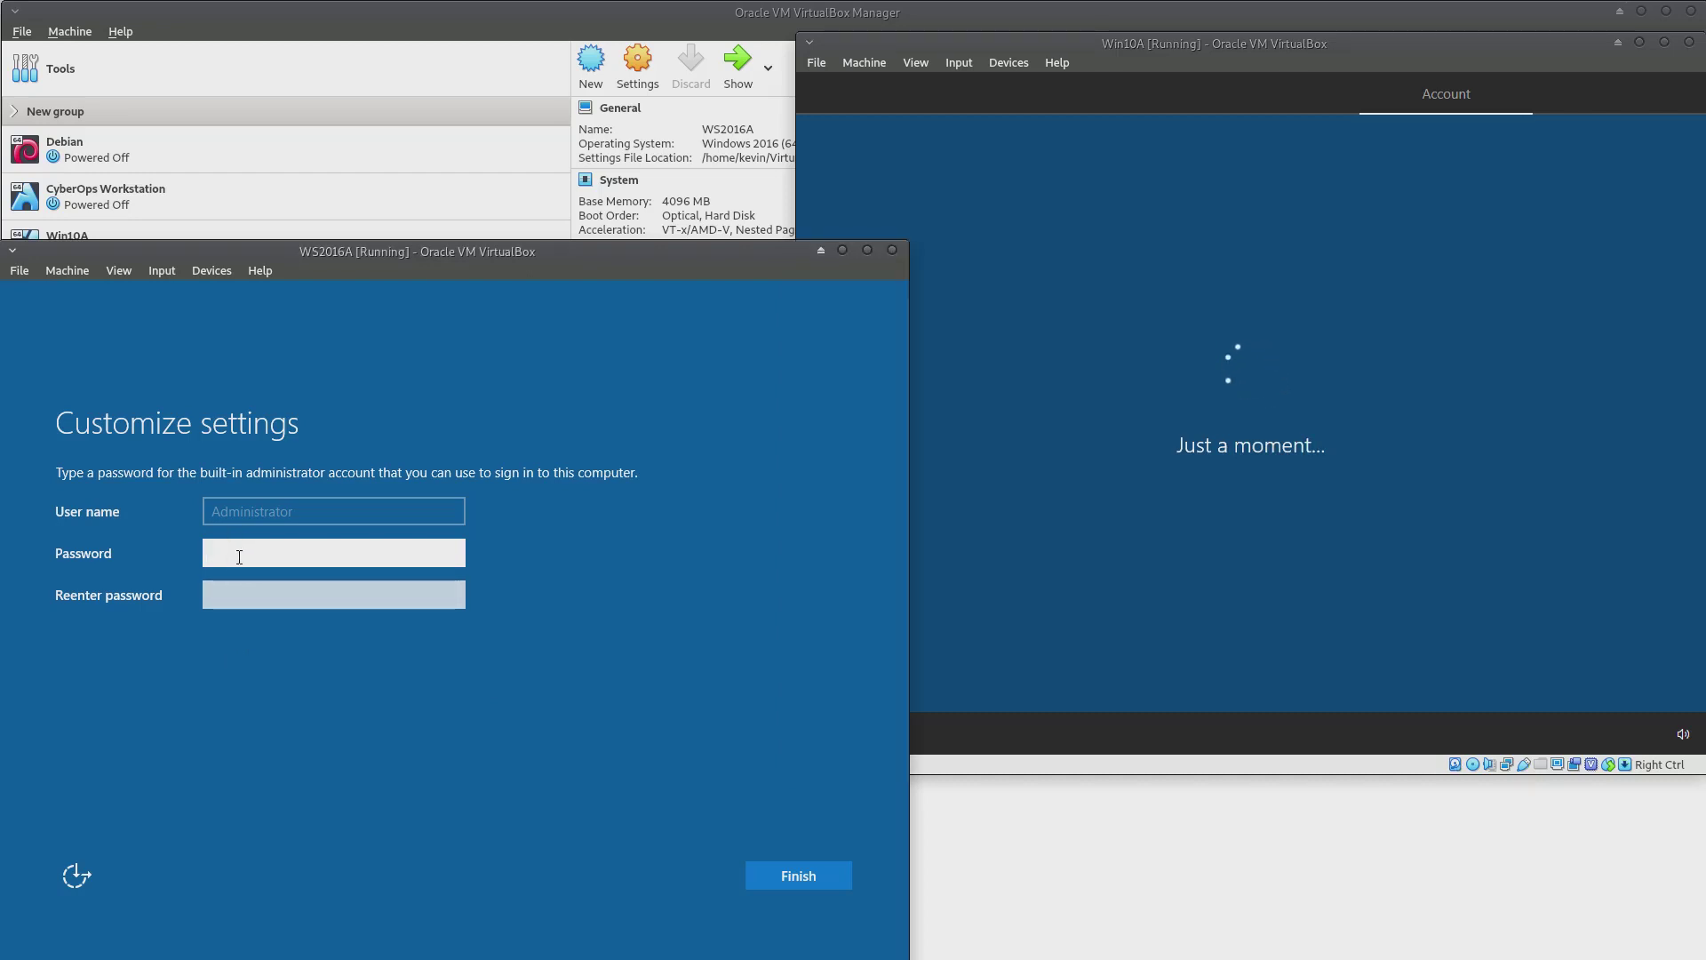
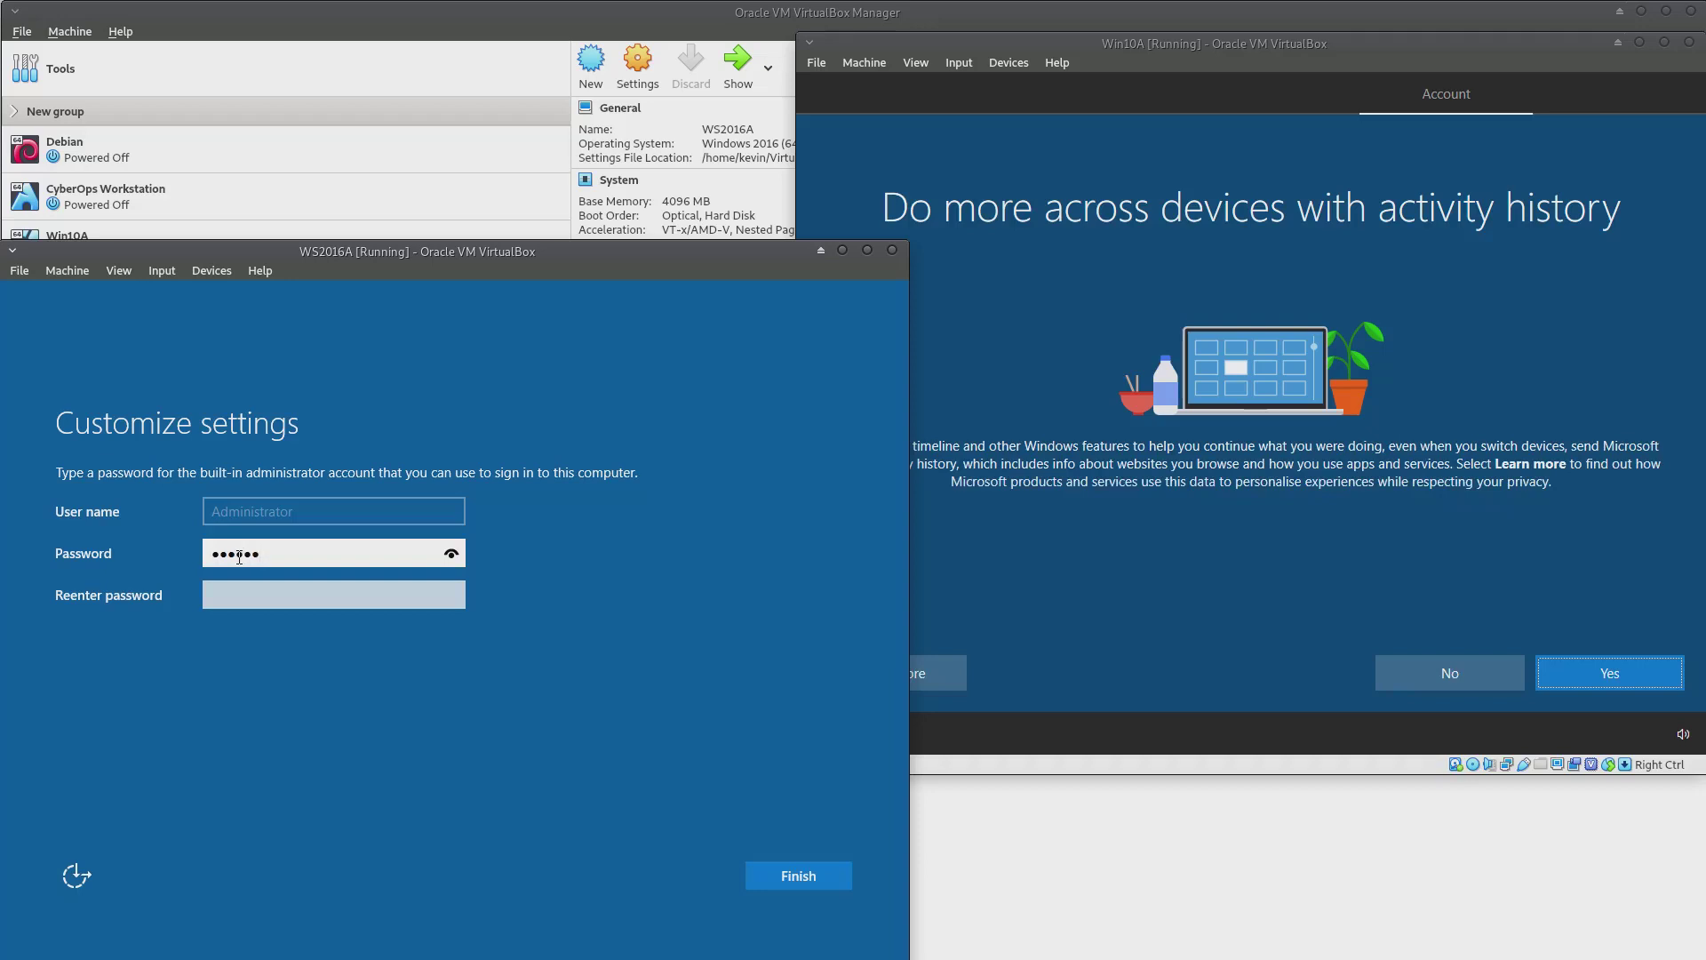
key(Tab)
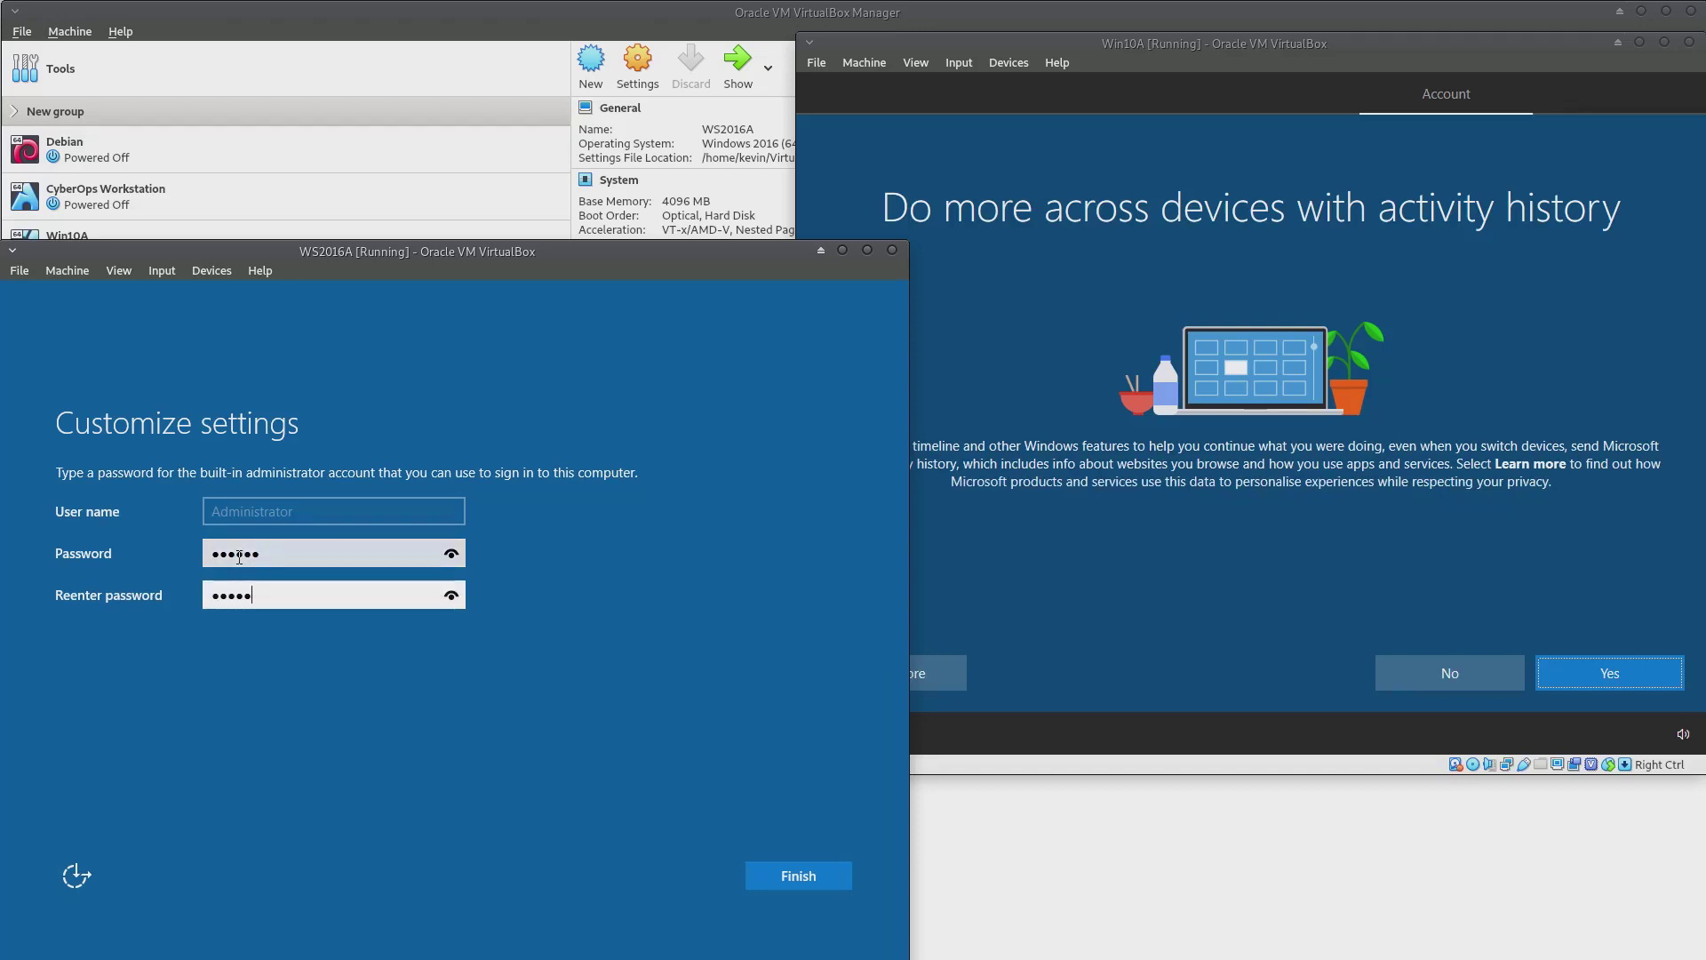
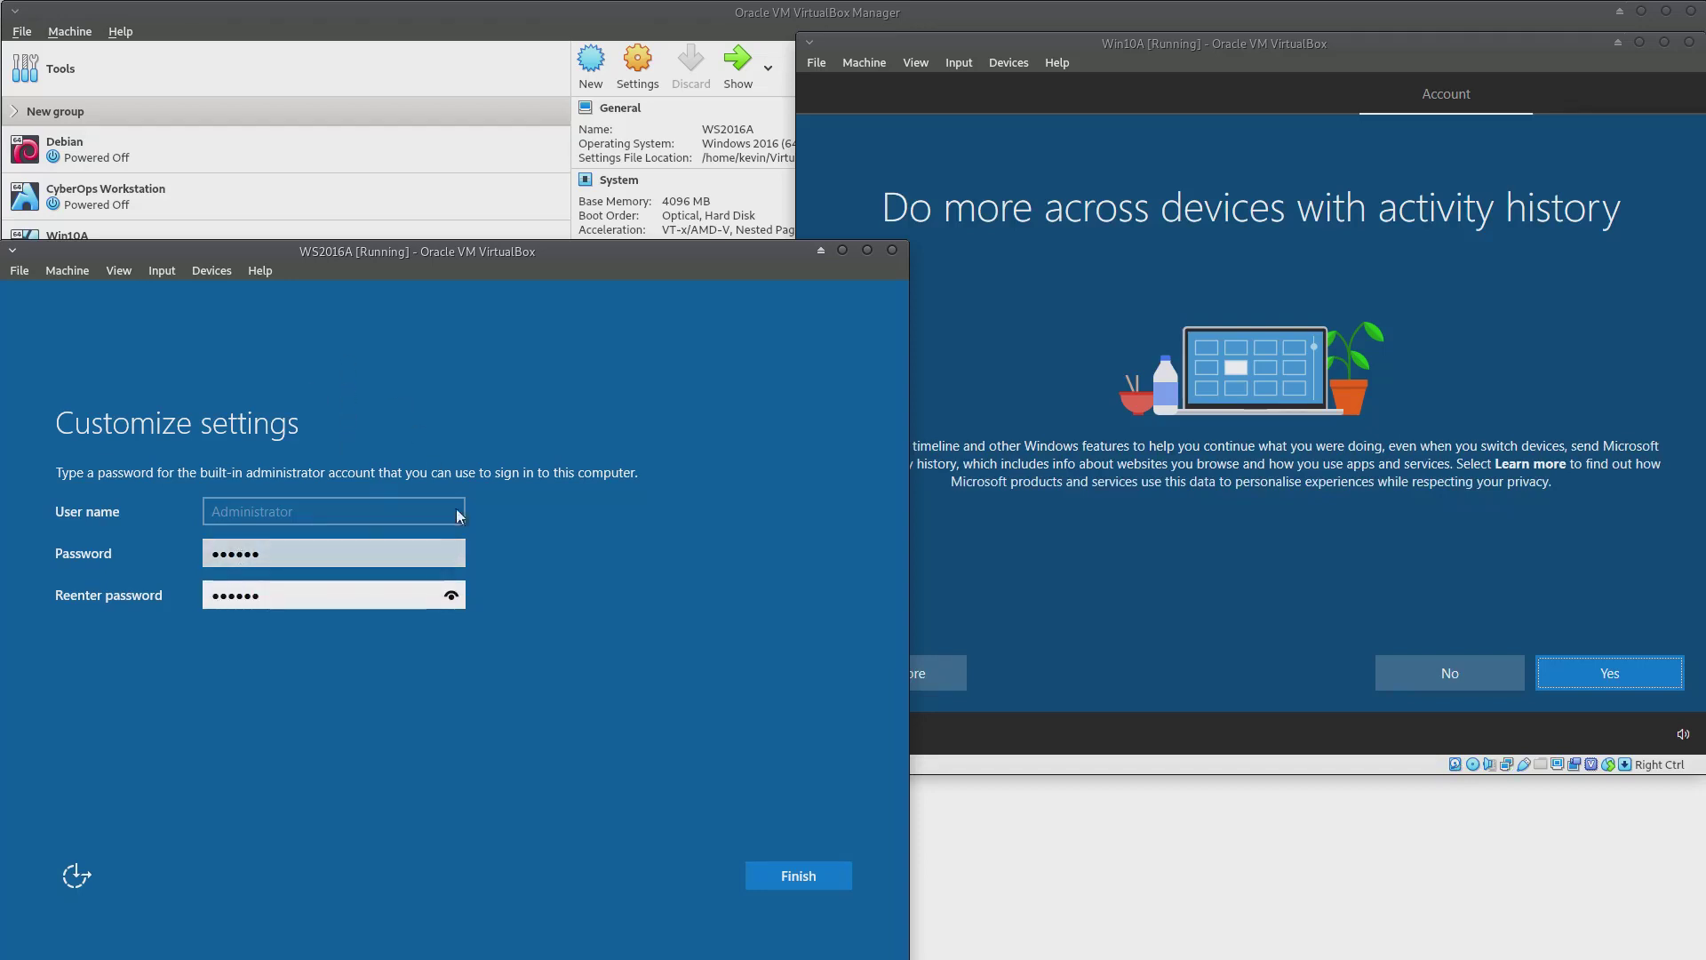
click(451, 554)
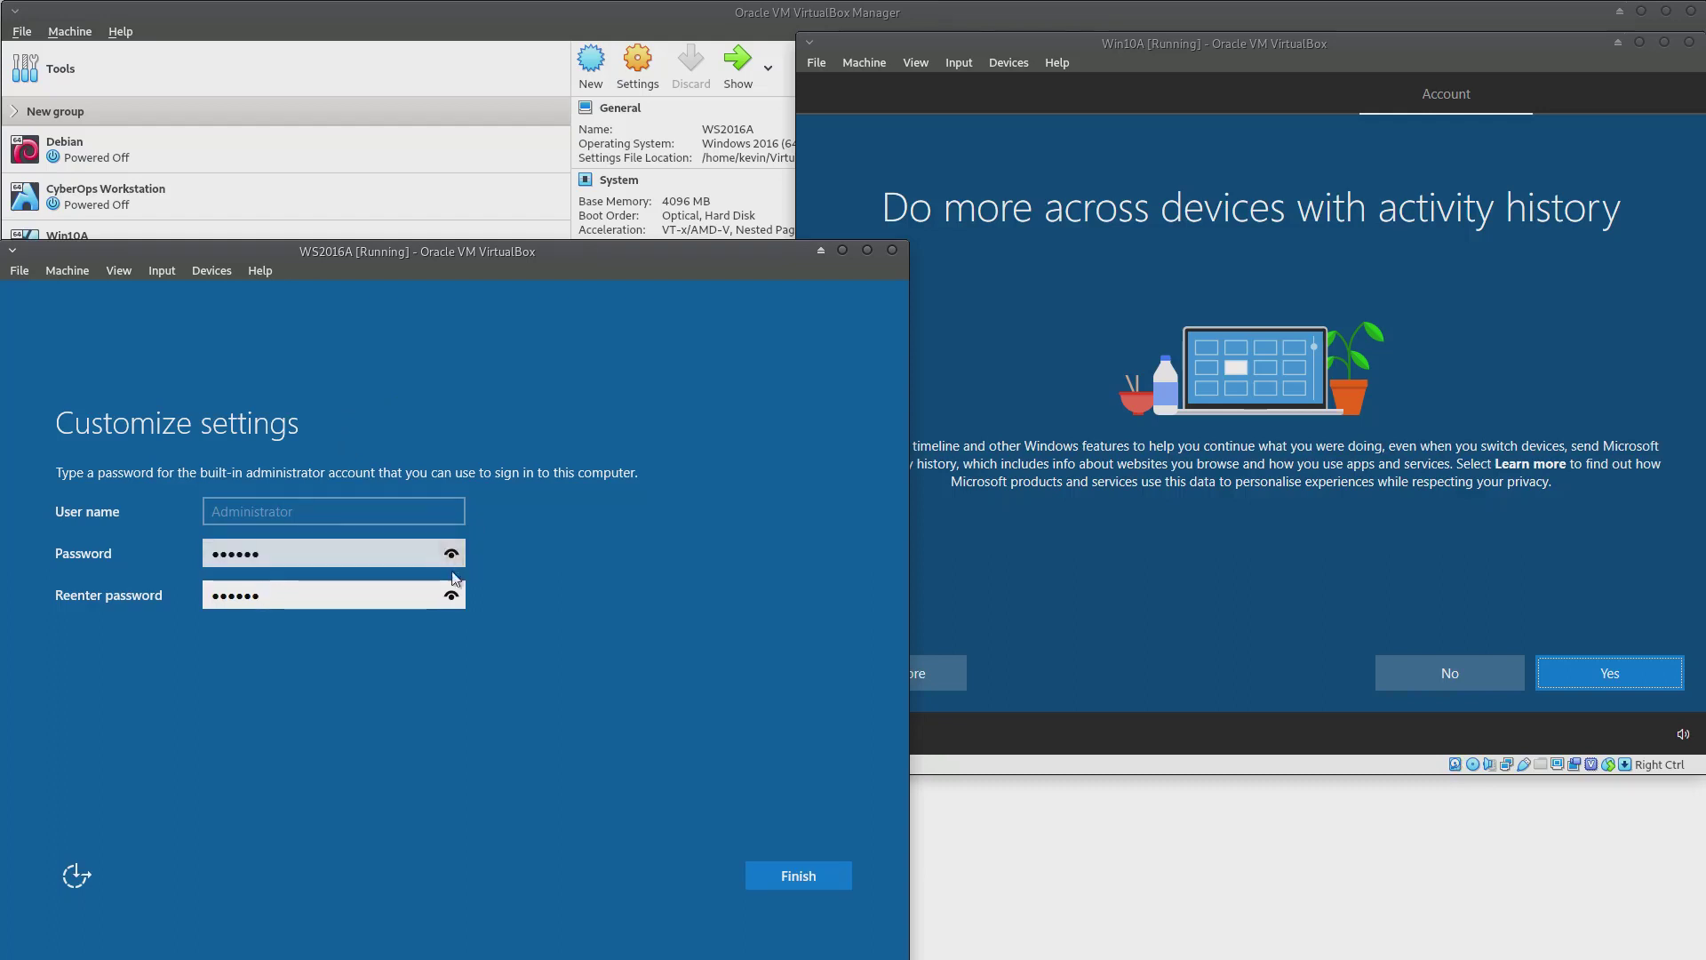
click(451, 594)
click(749, 877)
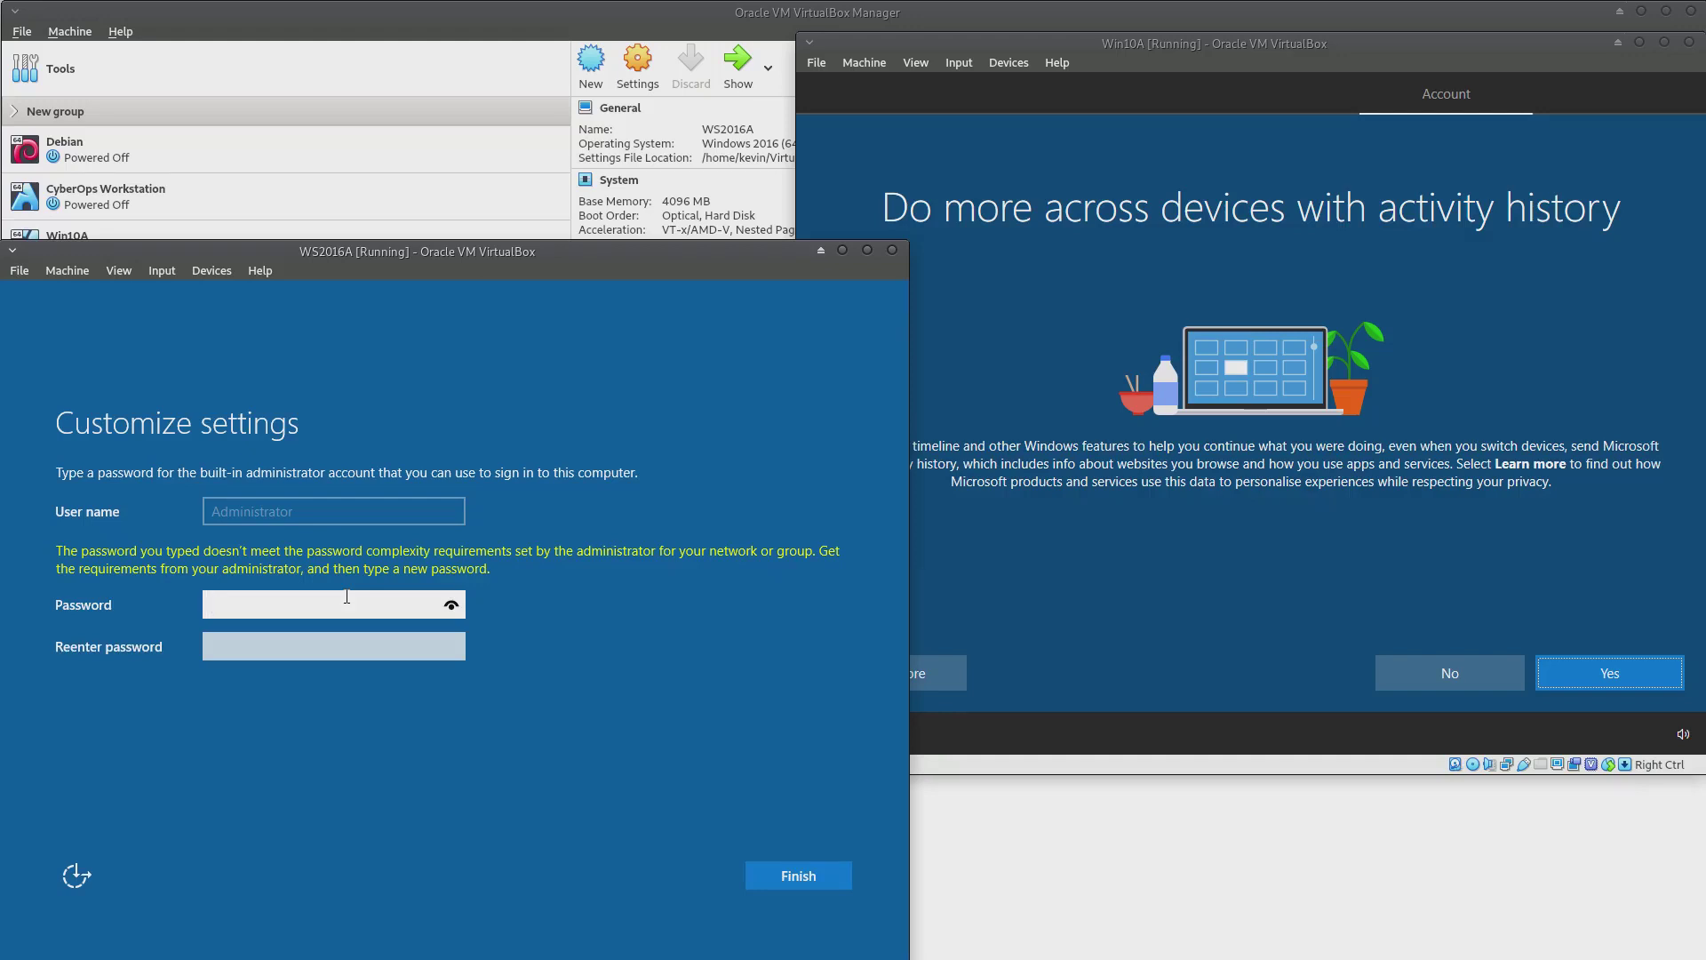
Enter a longer complex Administrator password and its confirmation, verify them, and finish setup
click(453, 610)
click(368, 646)
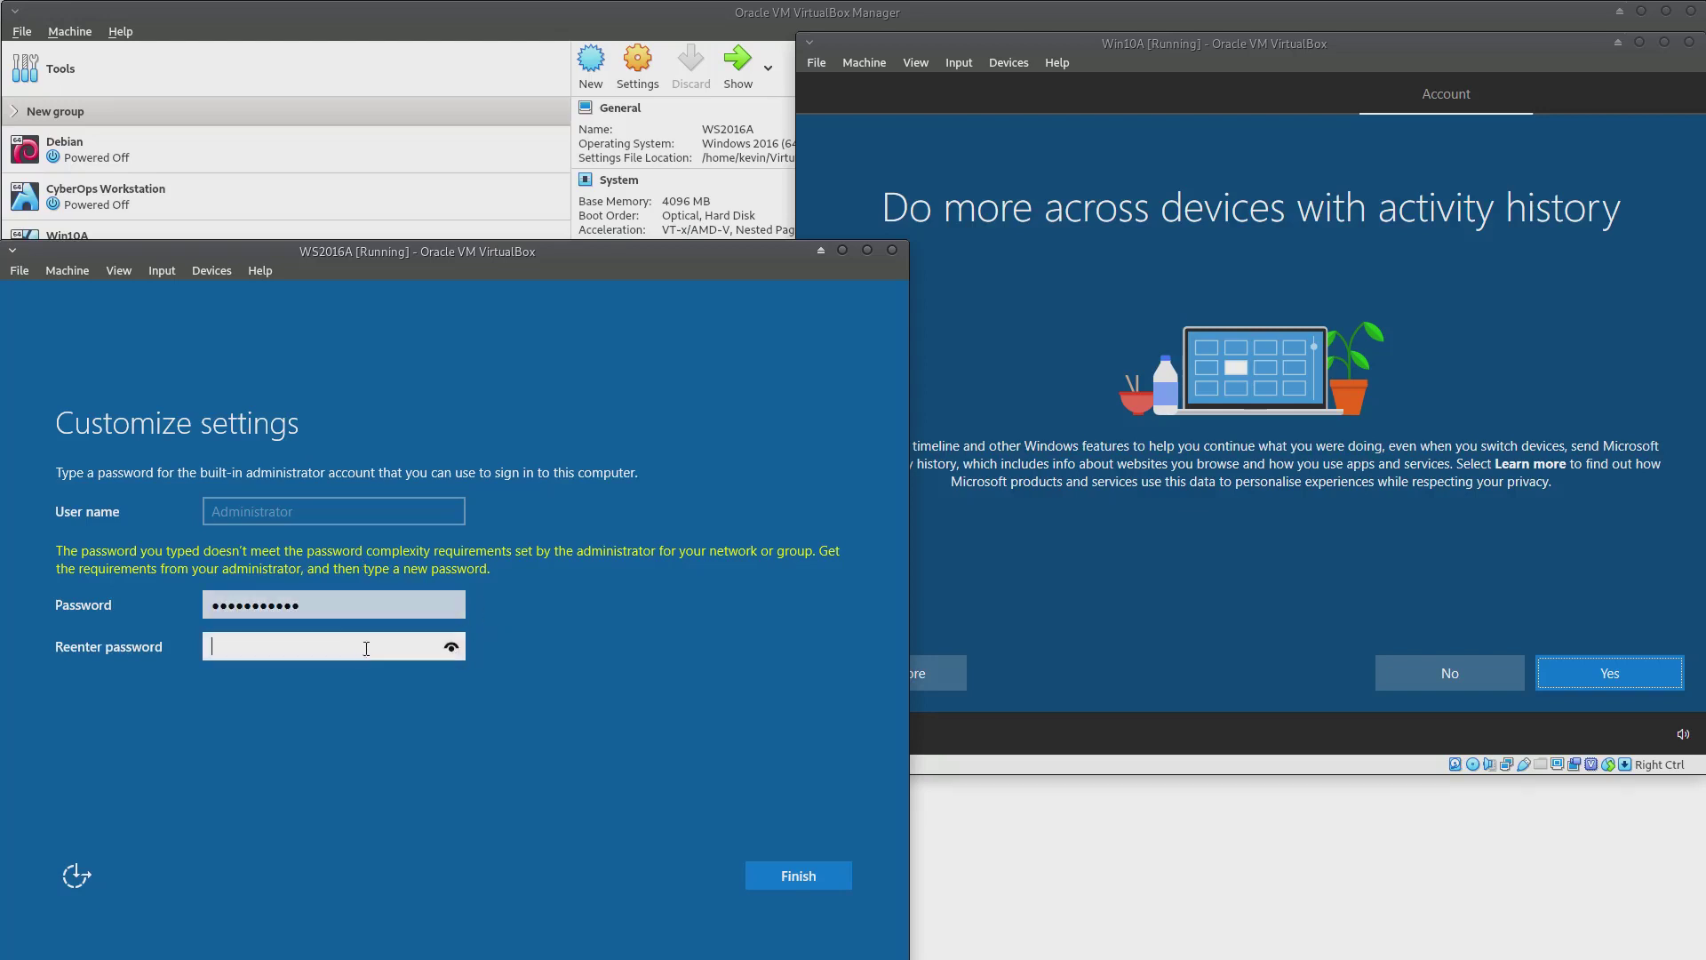
click(459, 652)
click(782, 876)
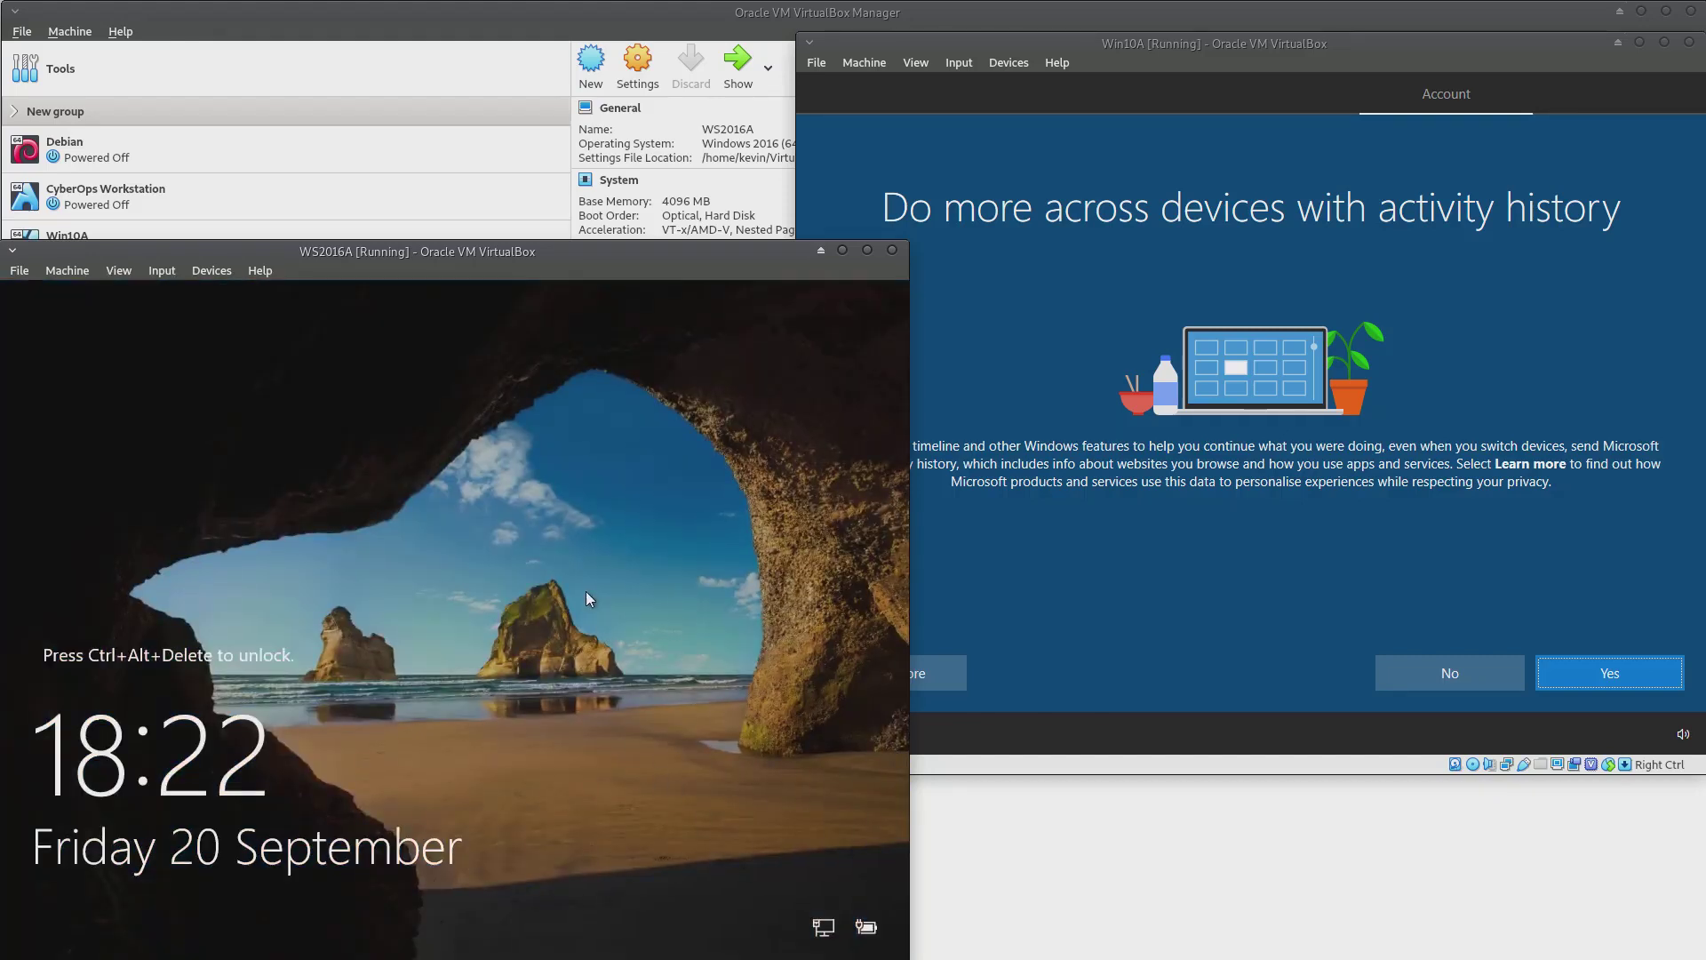
On Win10A, decline activity history, Cortana and online speech recognition
click(1418, 563)
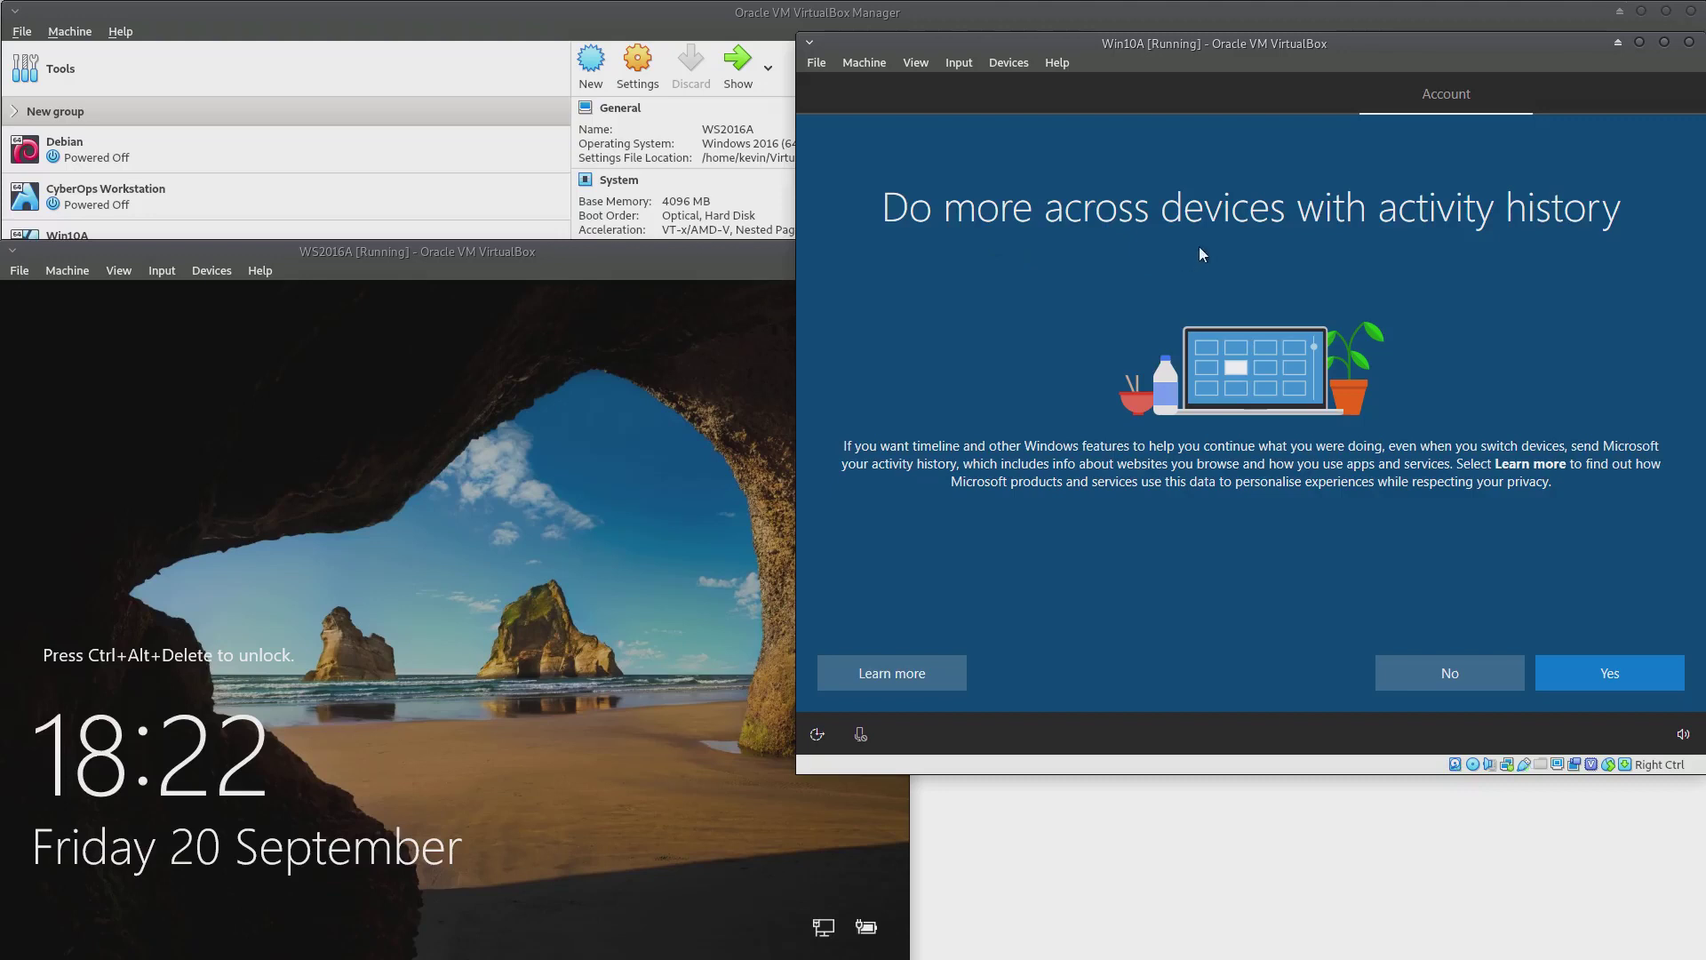
click(1448, 669)
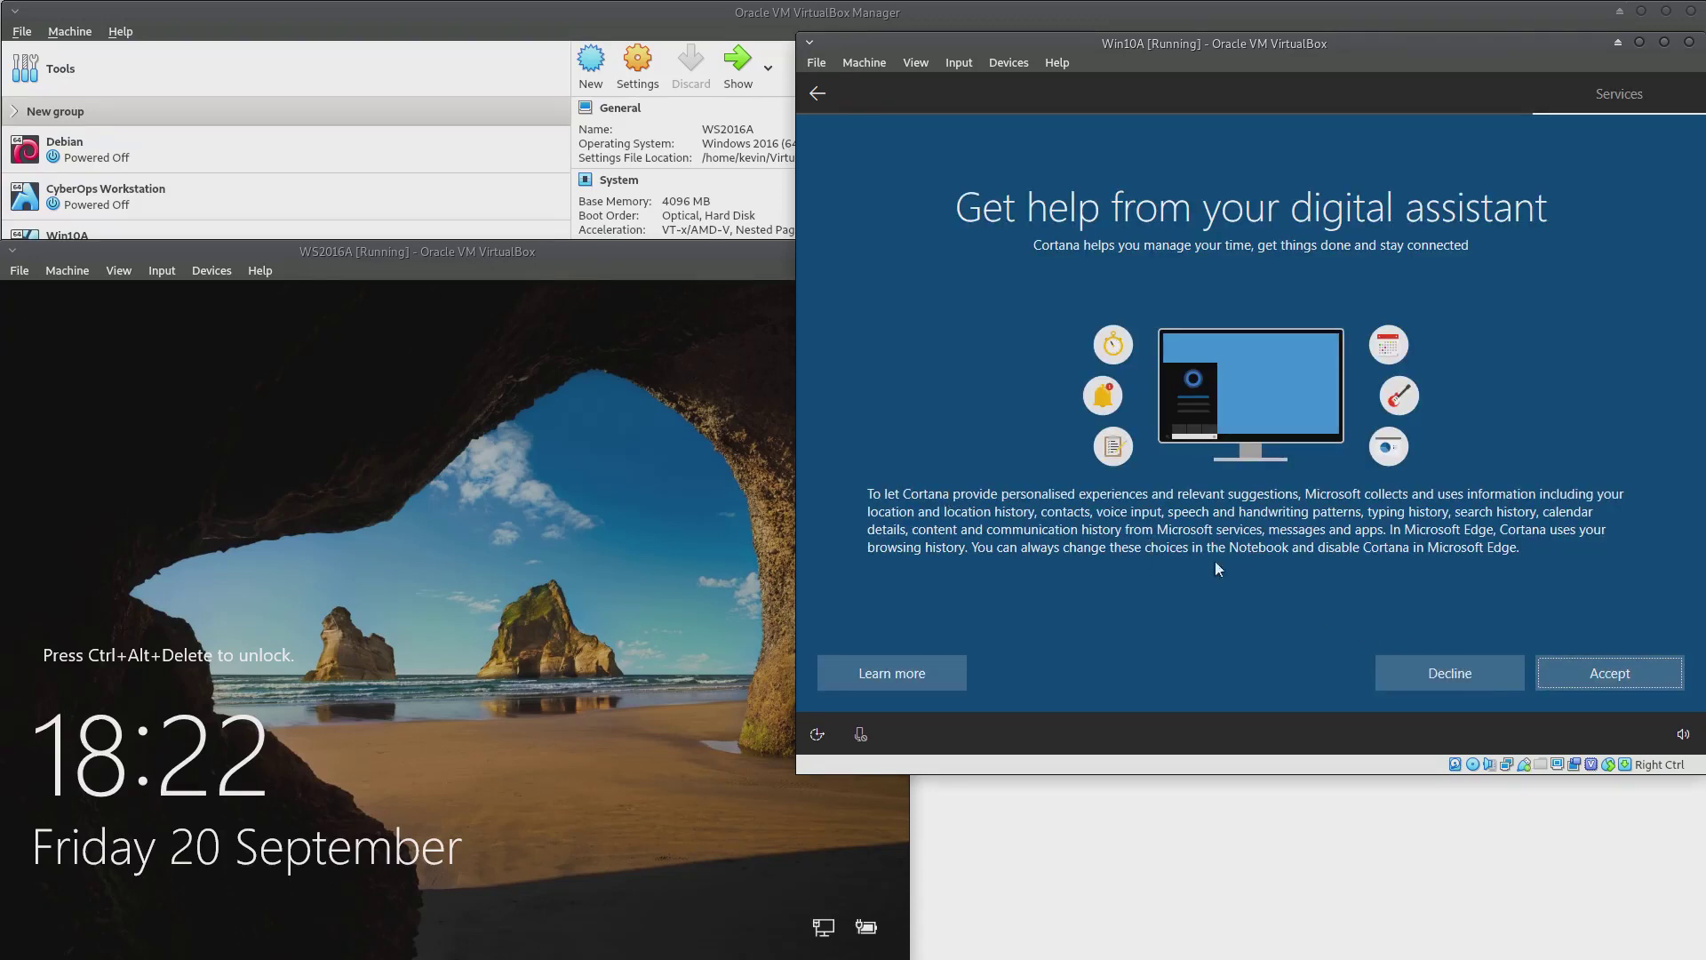
click(1442, 673)
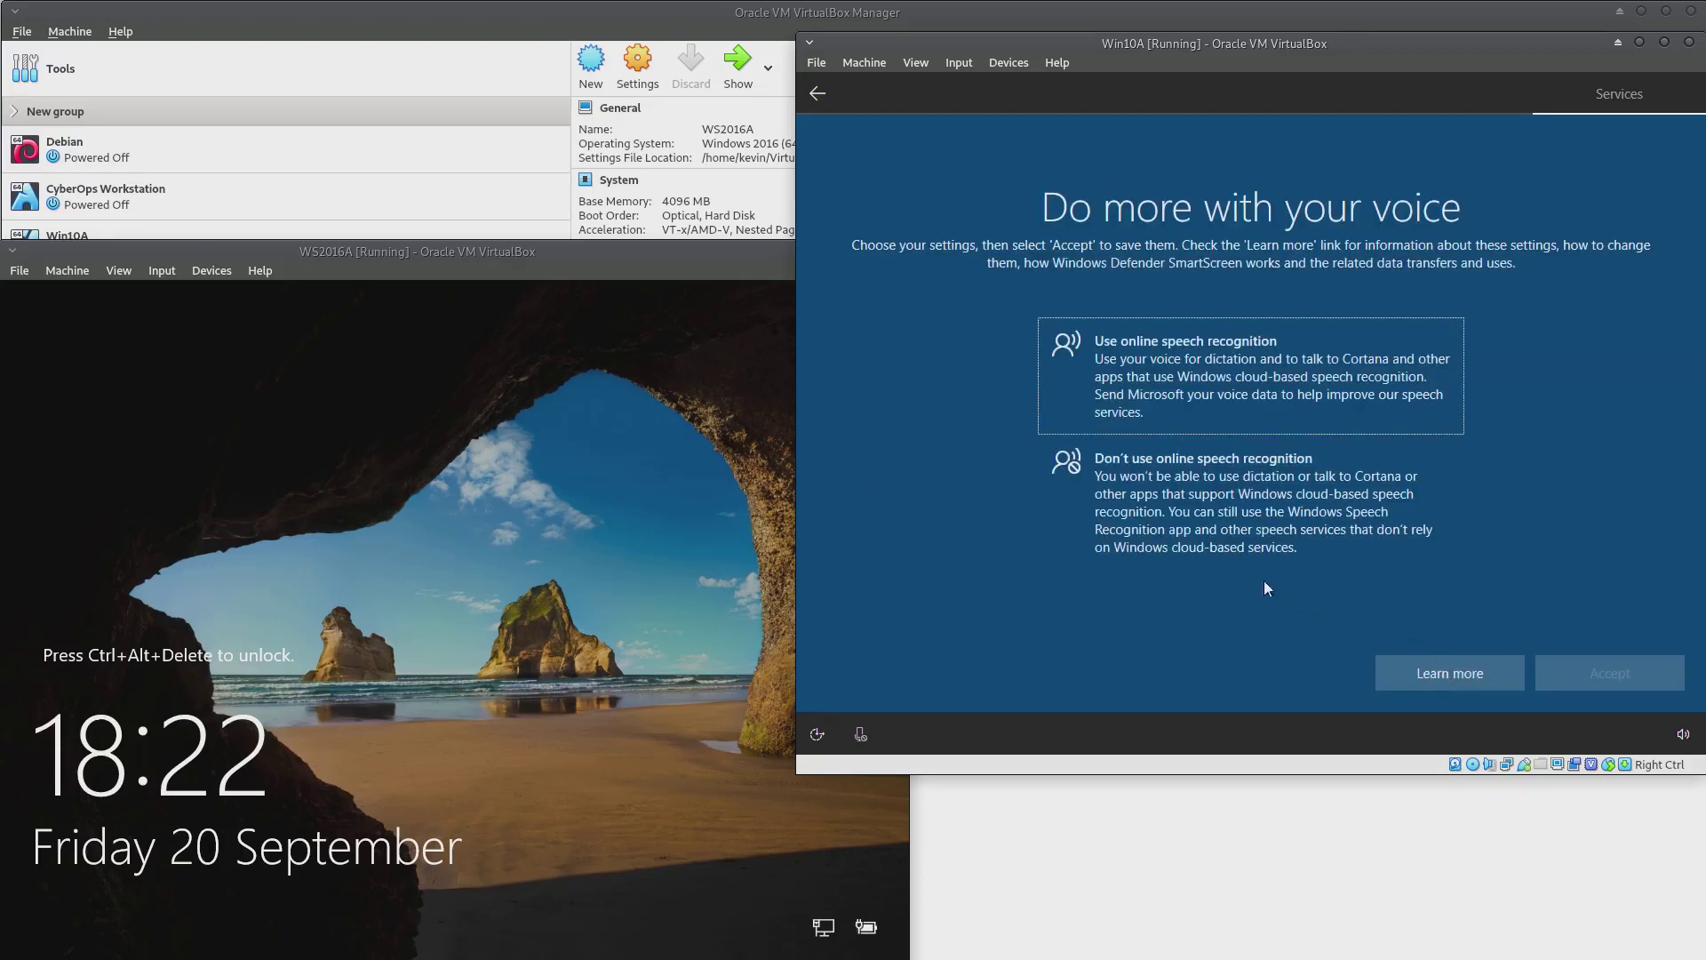
click(1191, 492)
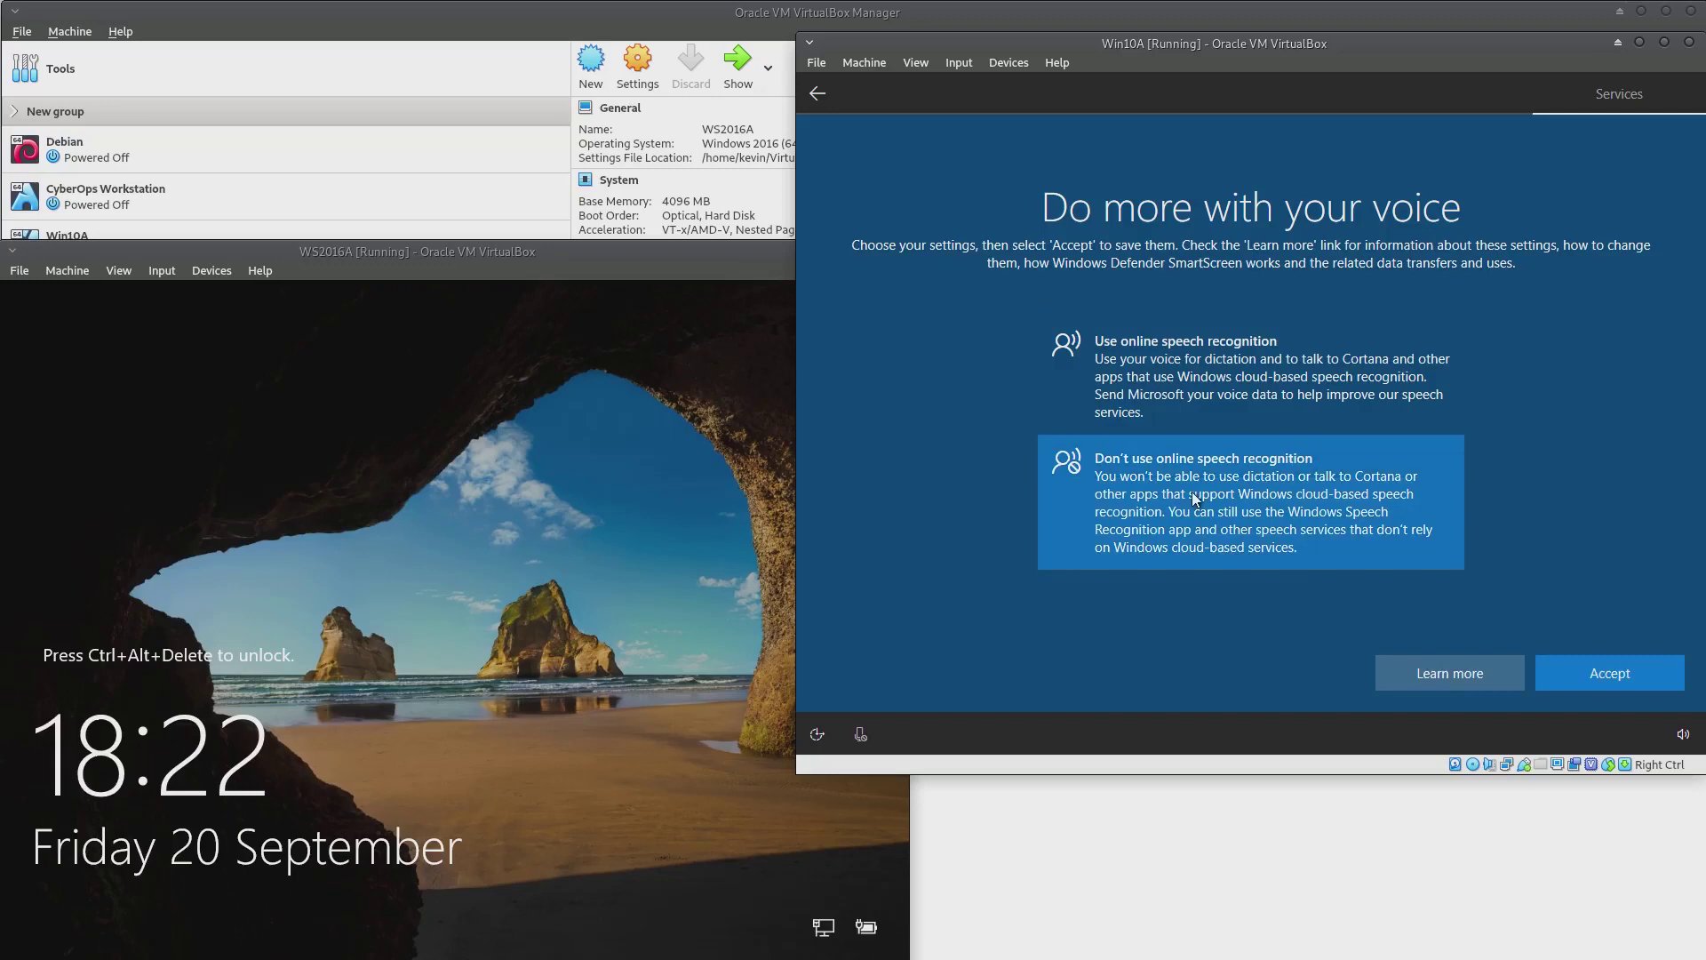
click(1453, 670)
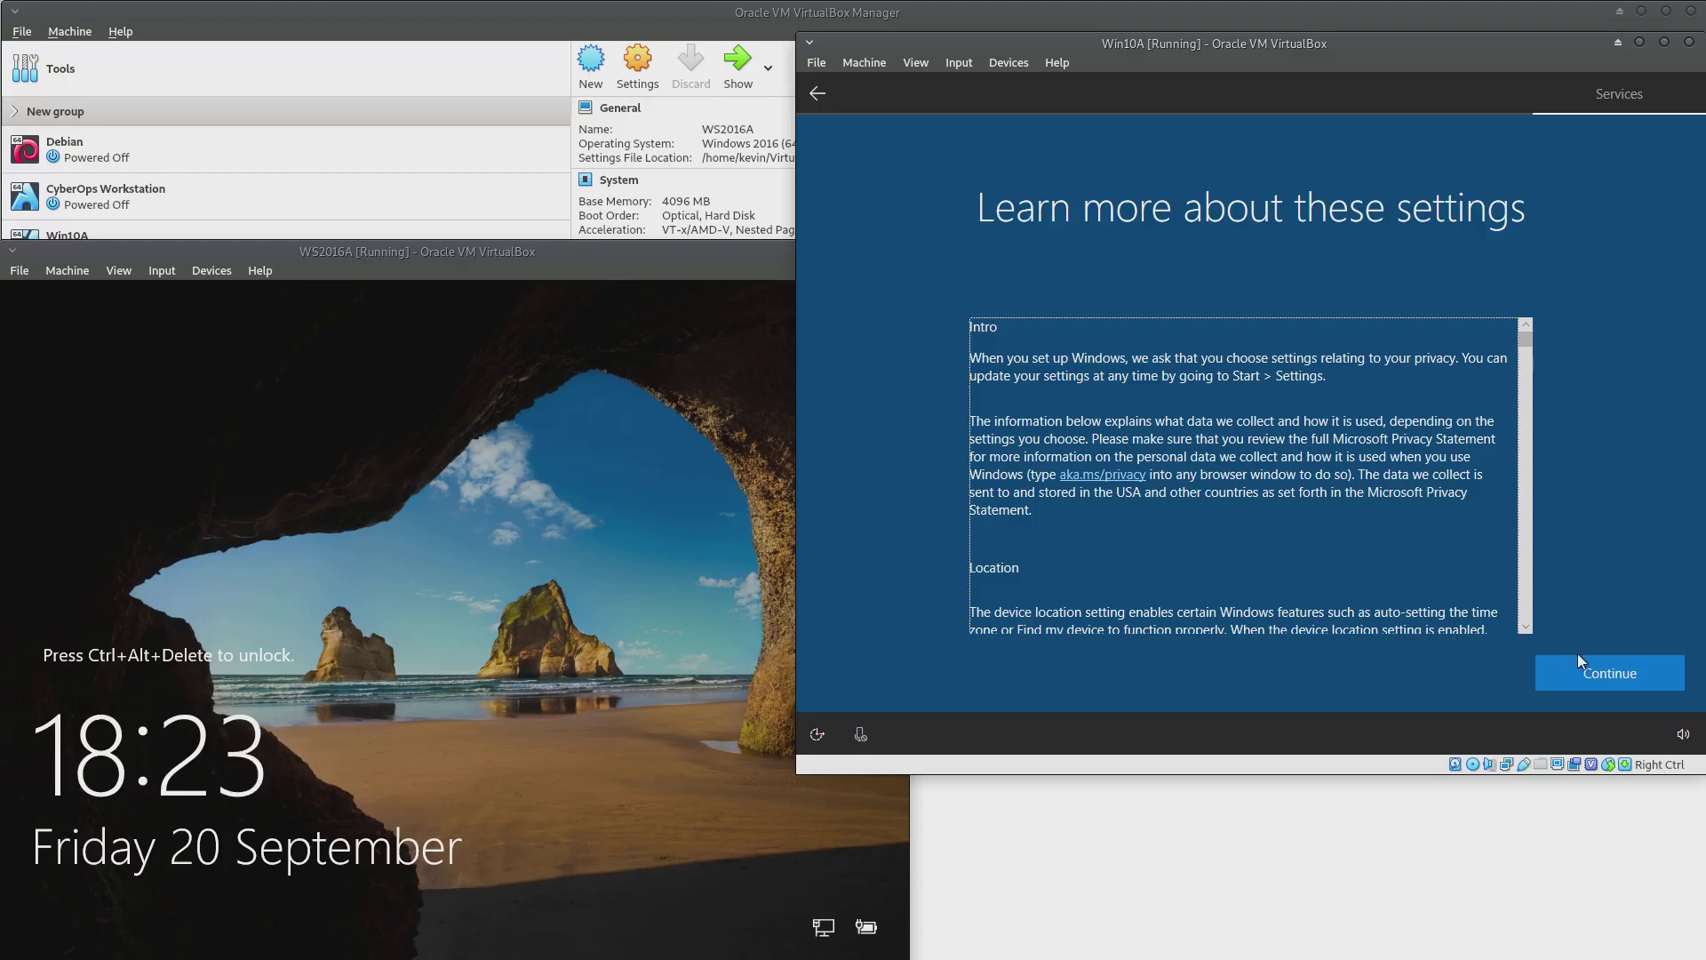
click(1601, 670)
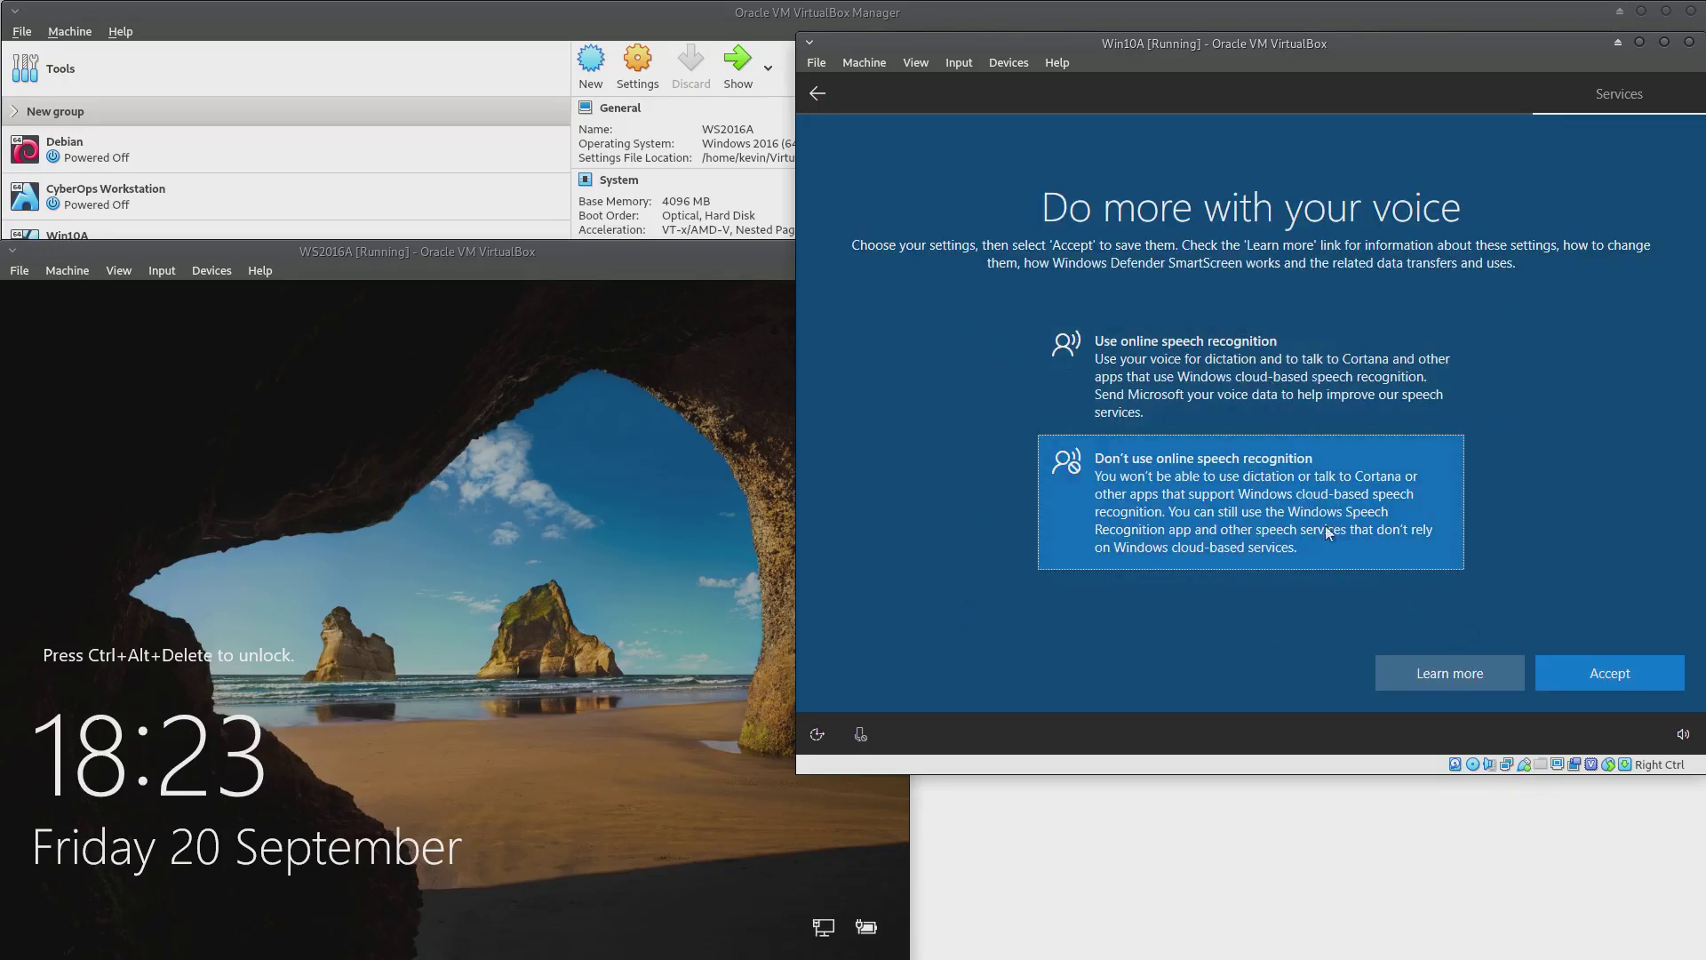
click(1615, 672)
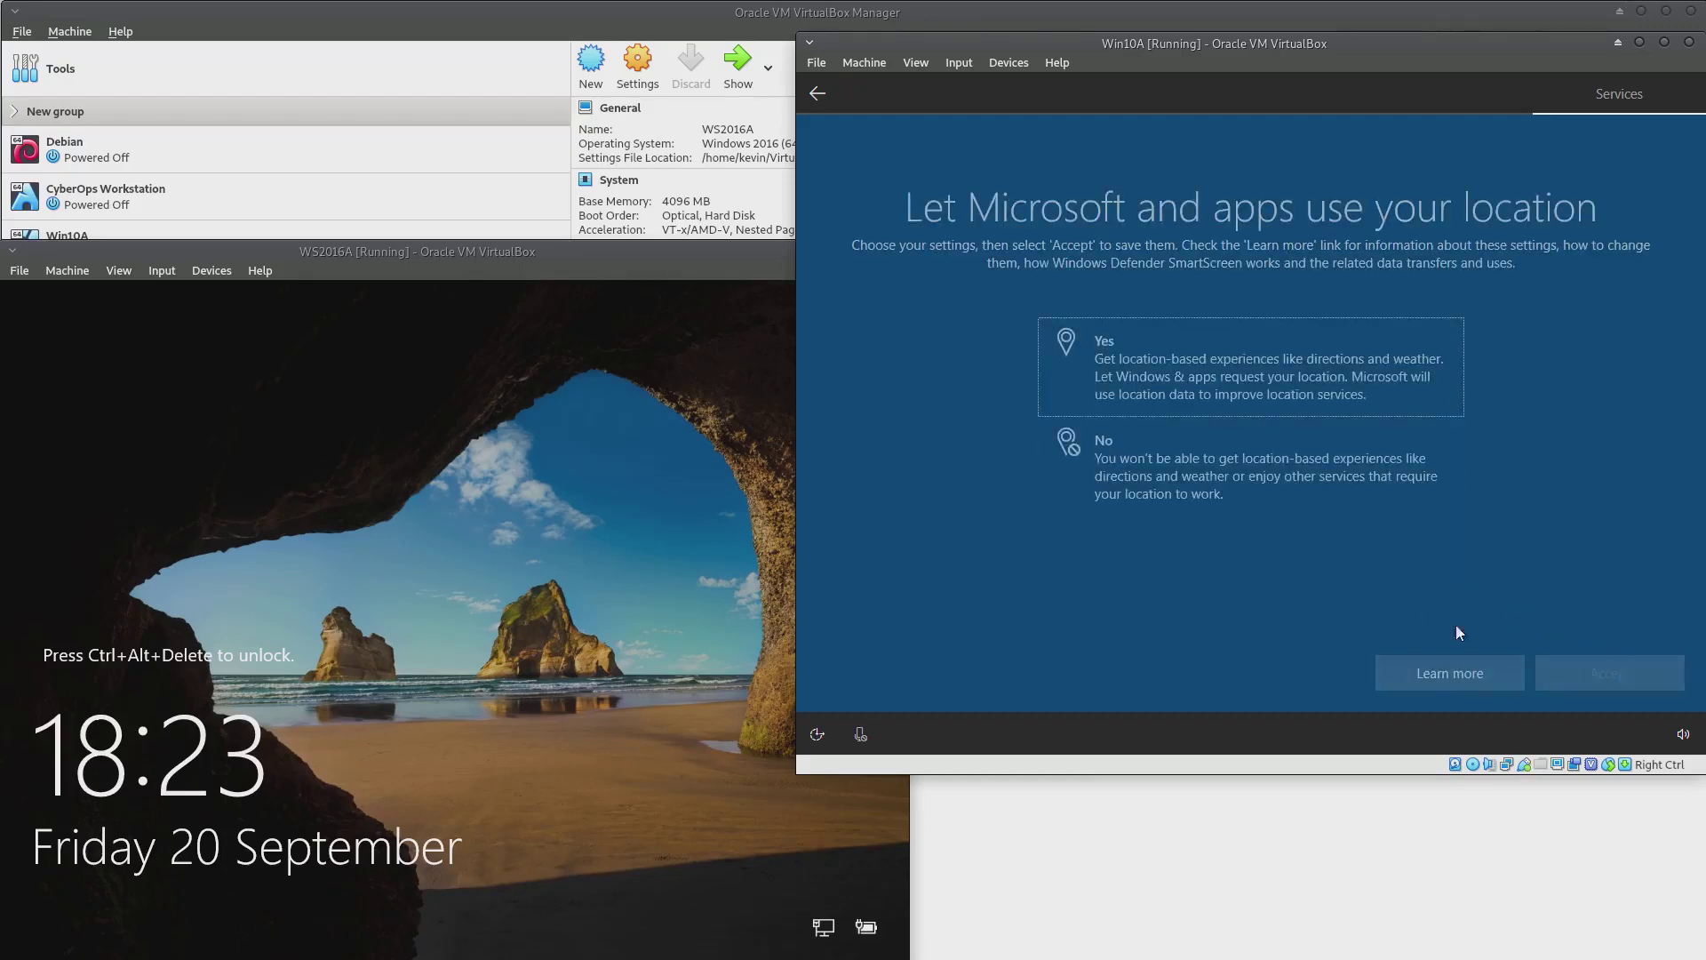
Decline location and Find my device, and choose Basic diagnostic data
click(1163, 459)
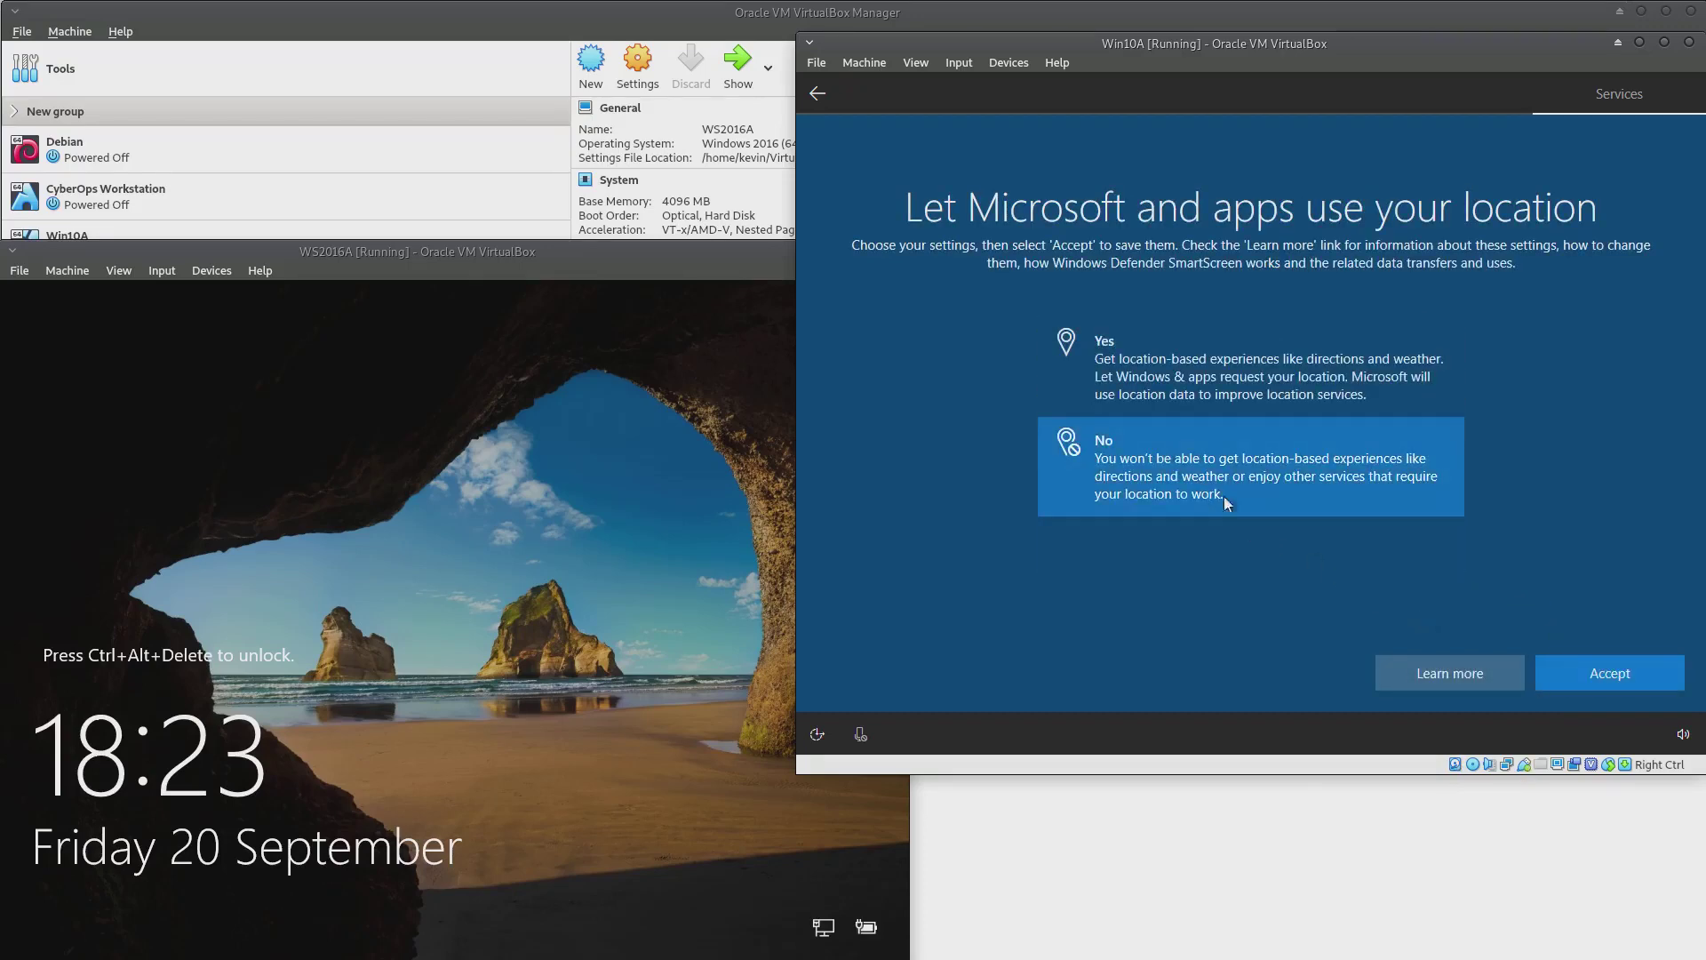
click(1619, 671)
click(1203, 455)
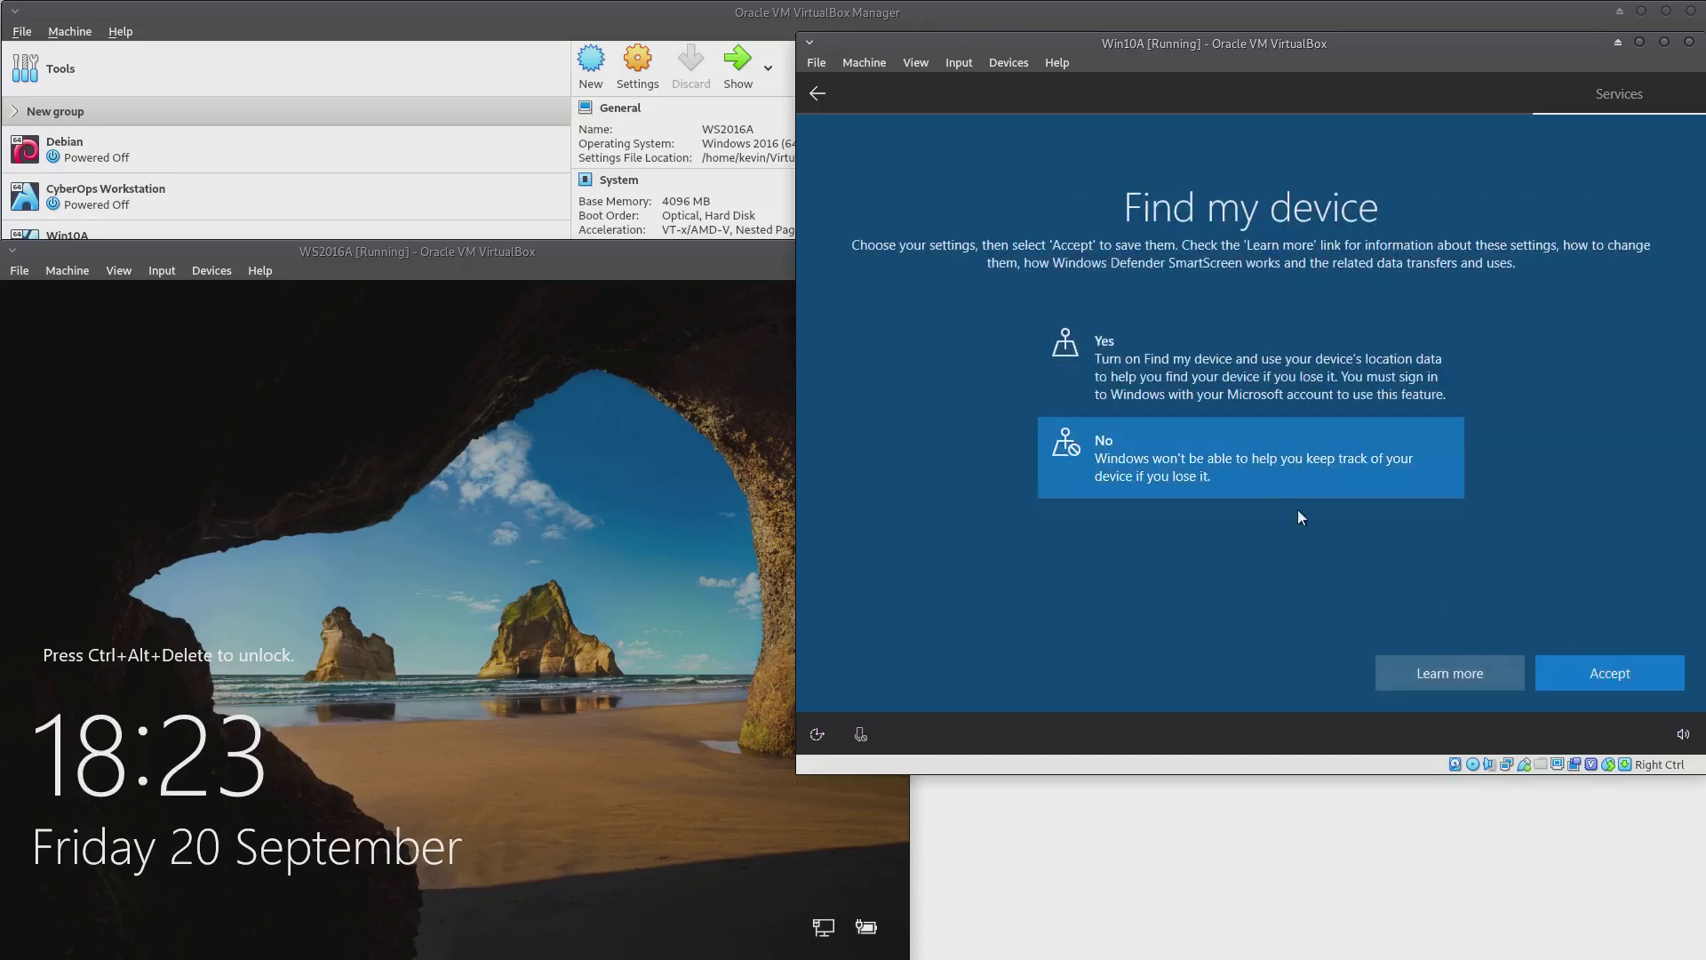
click(1617, 668)
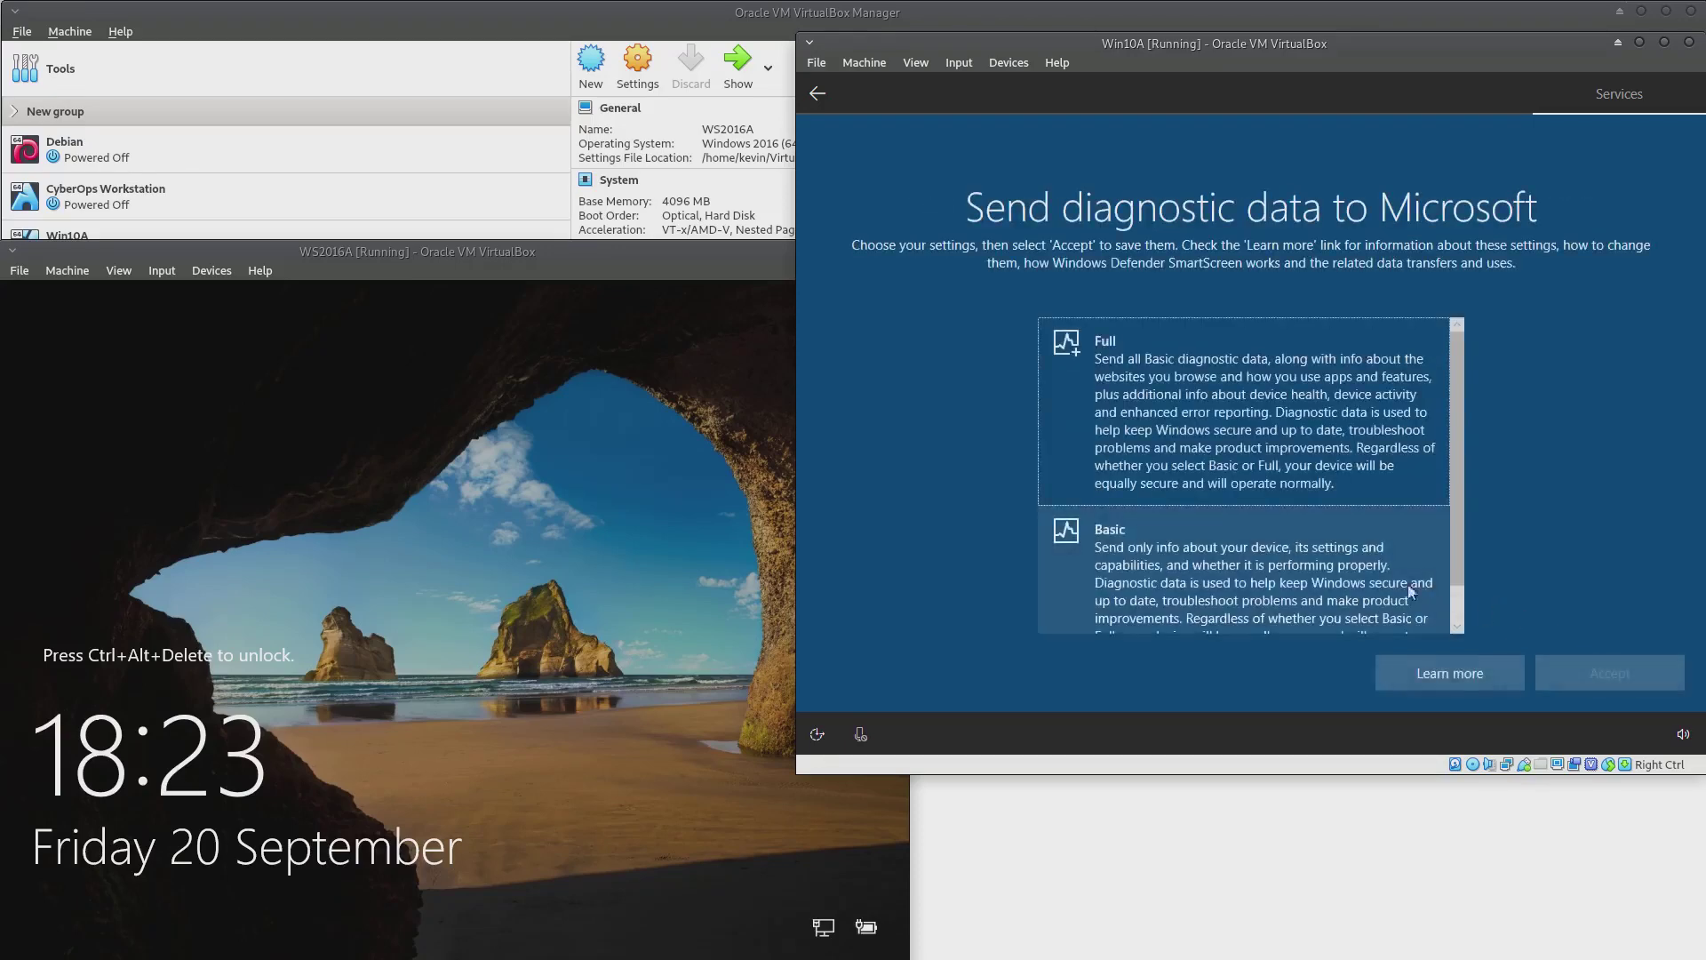
scroll(1185, 579, down, 1)
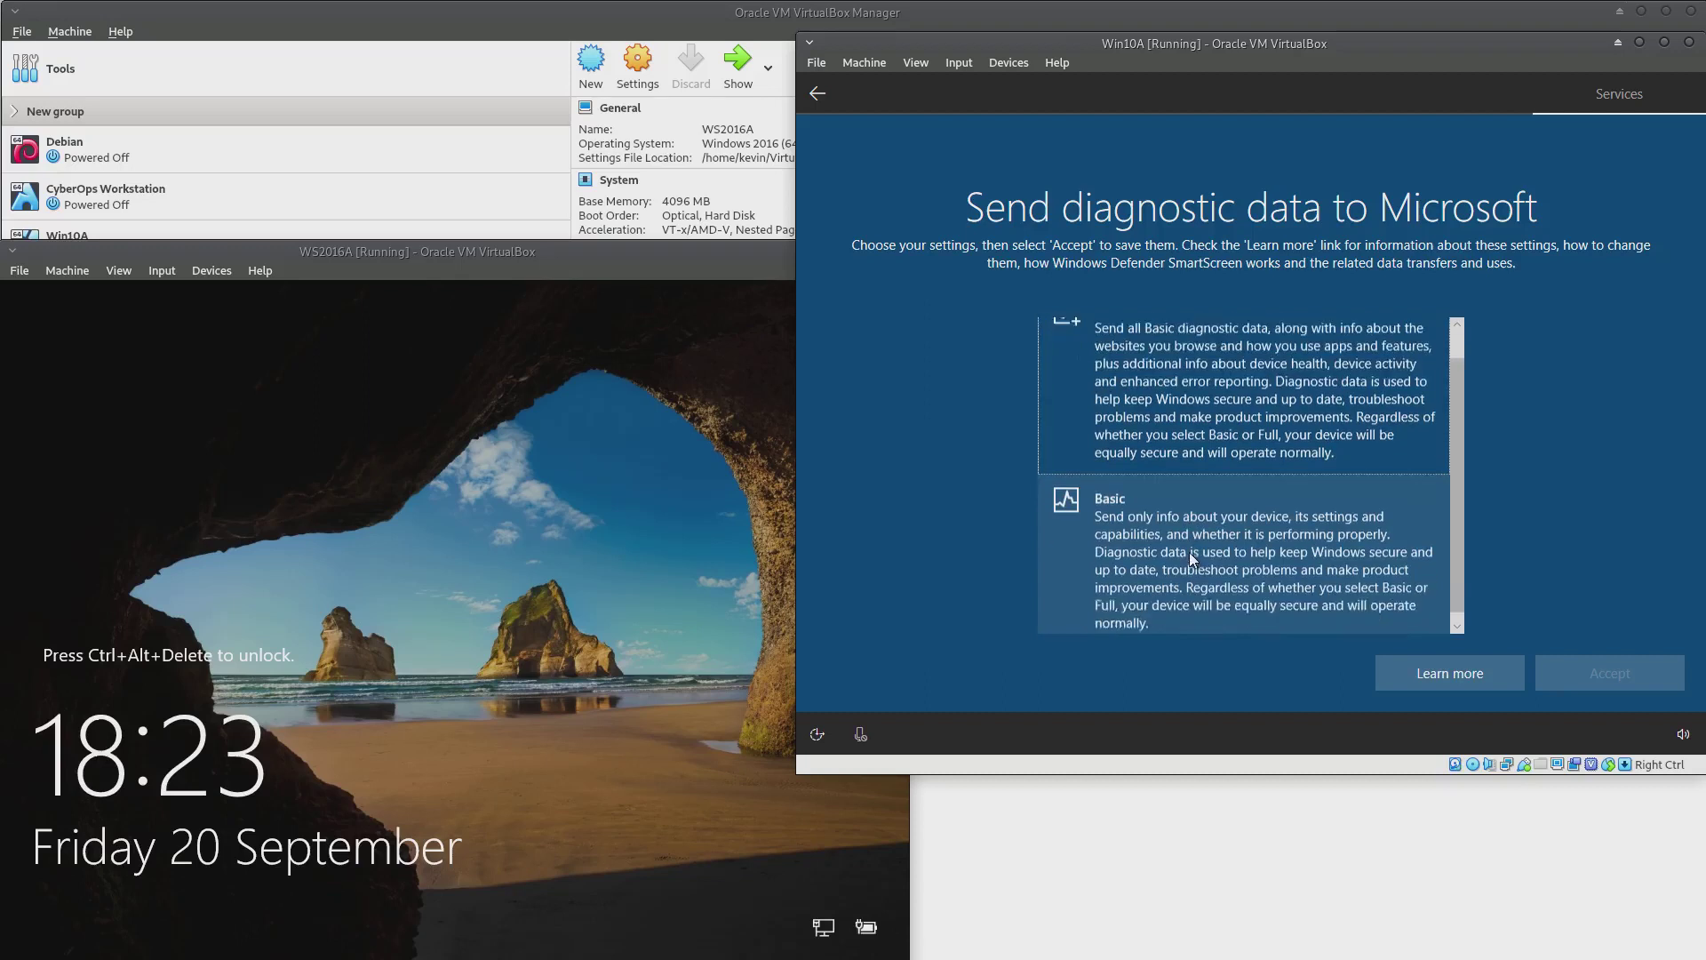
click(1253, 576)
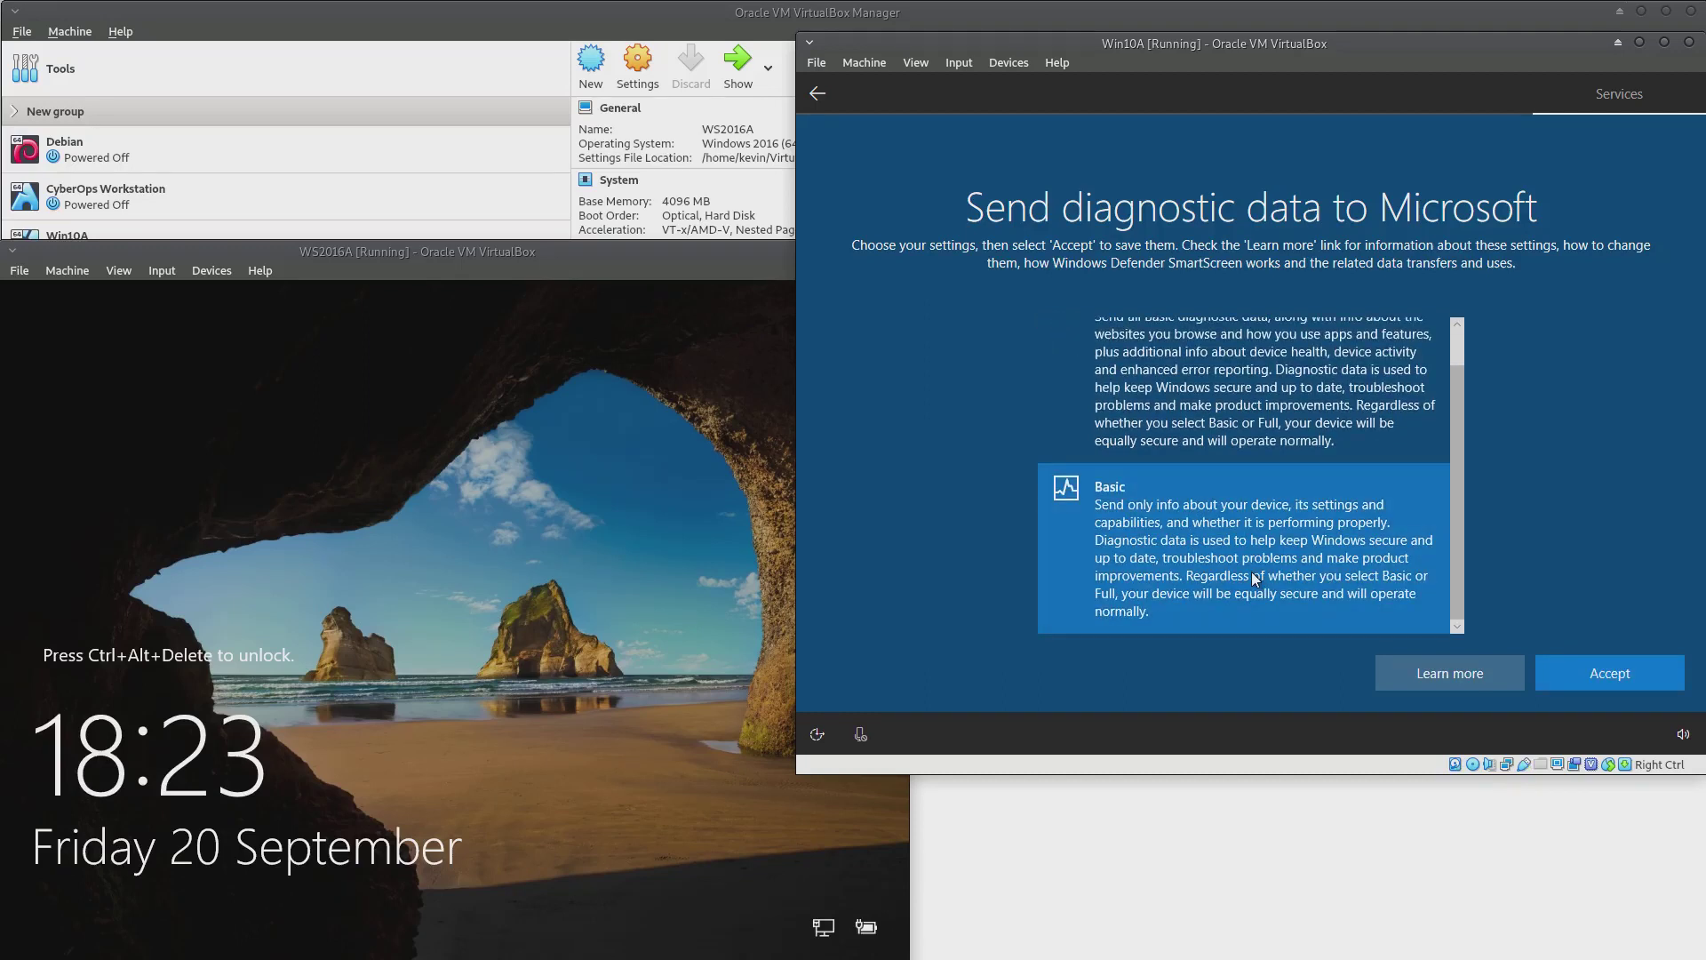
click(1613, 676)
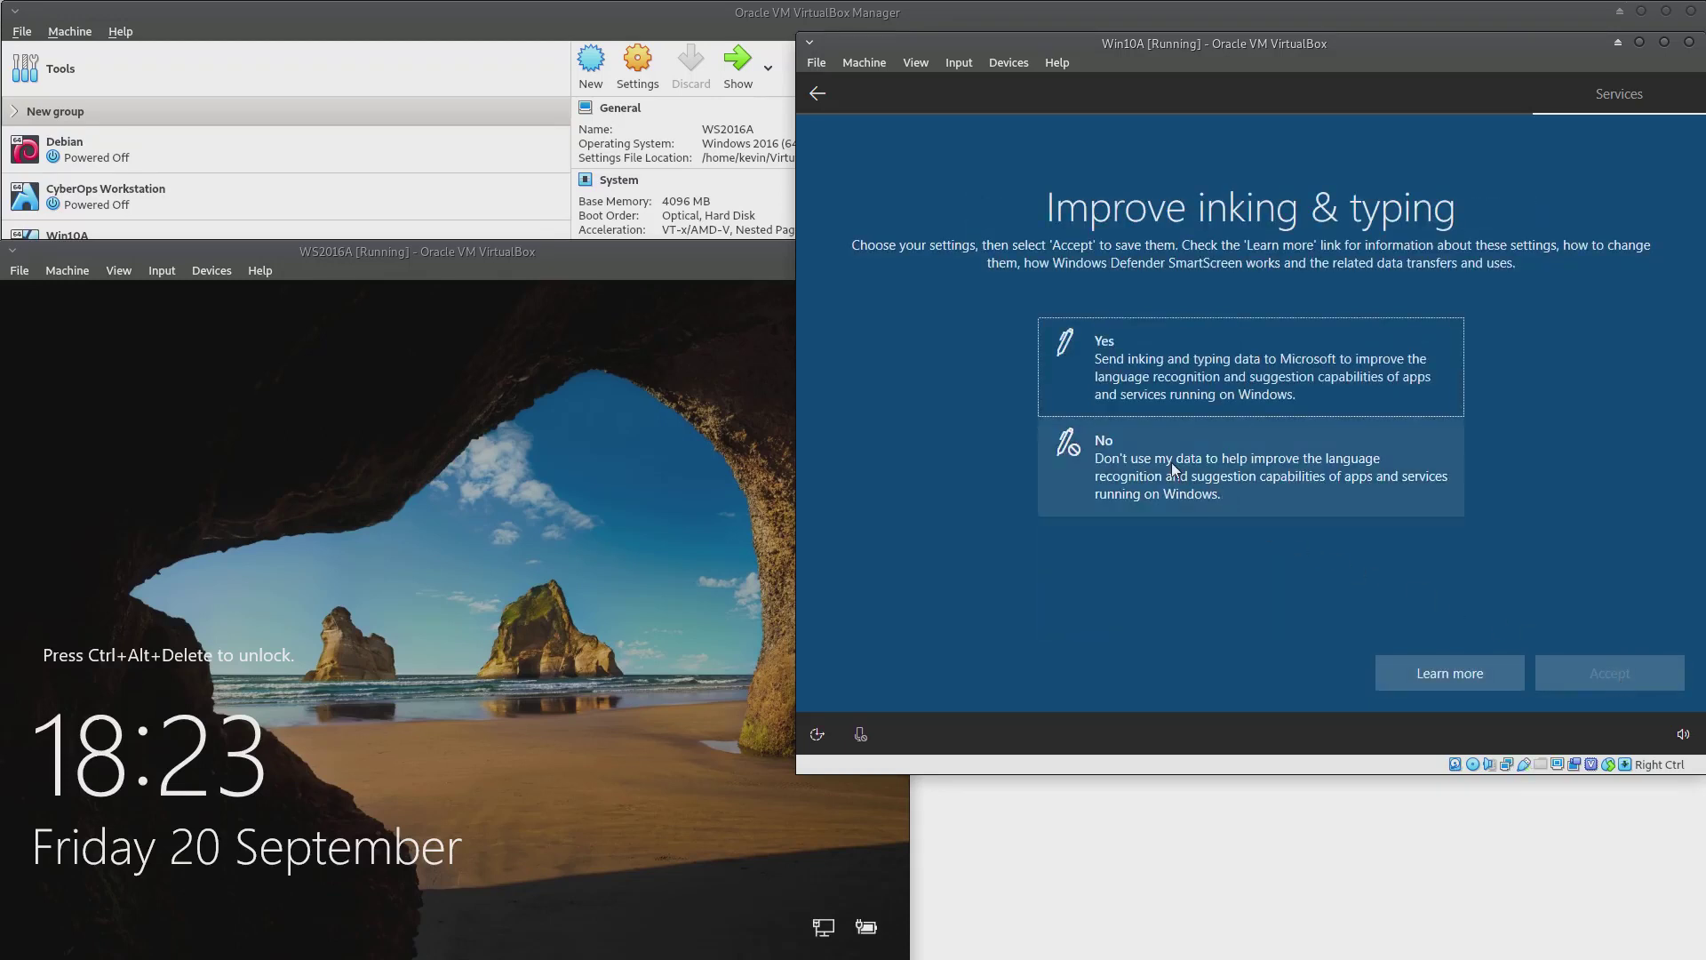
Decline inking and typing, tailored experiences and advertising ID, finishing Win10A's privacy setup
click(1171, 462)
click(1626, 673)
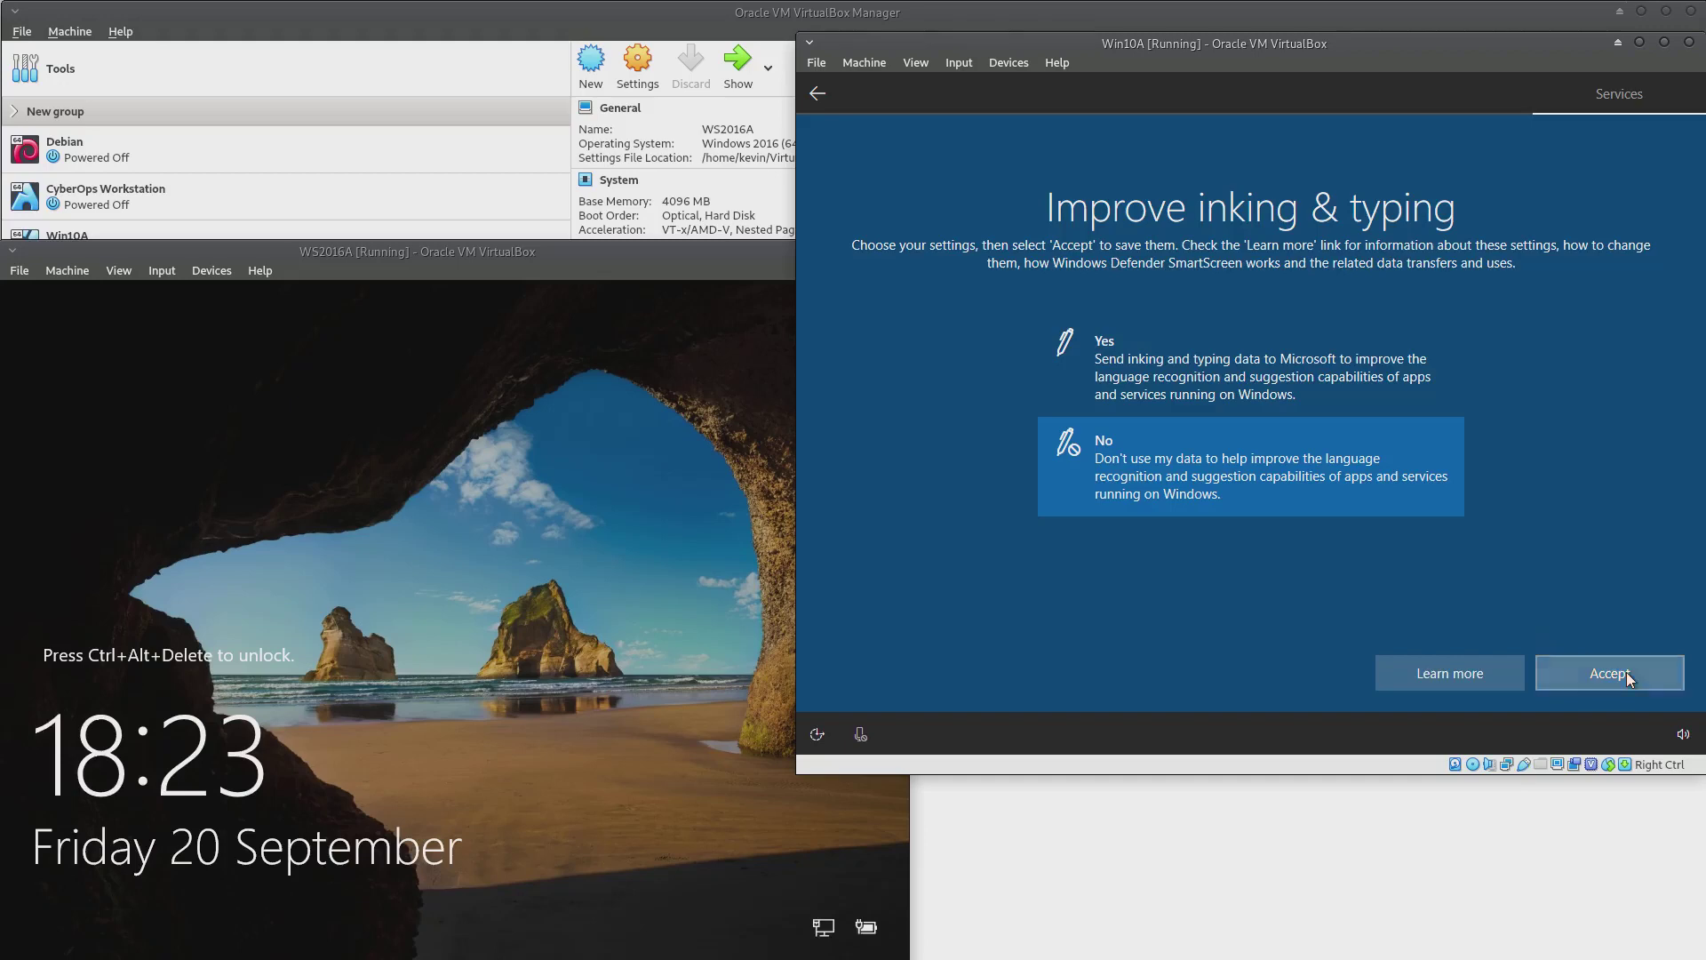
click(1225, 513)
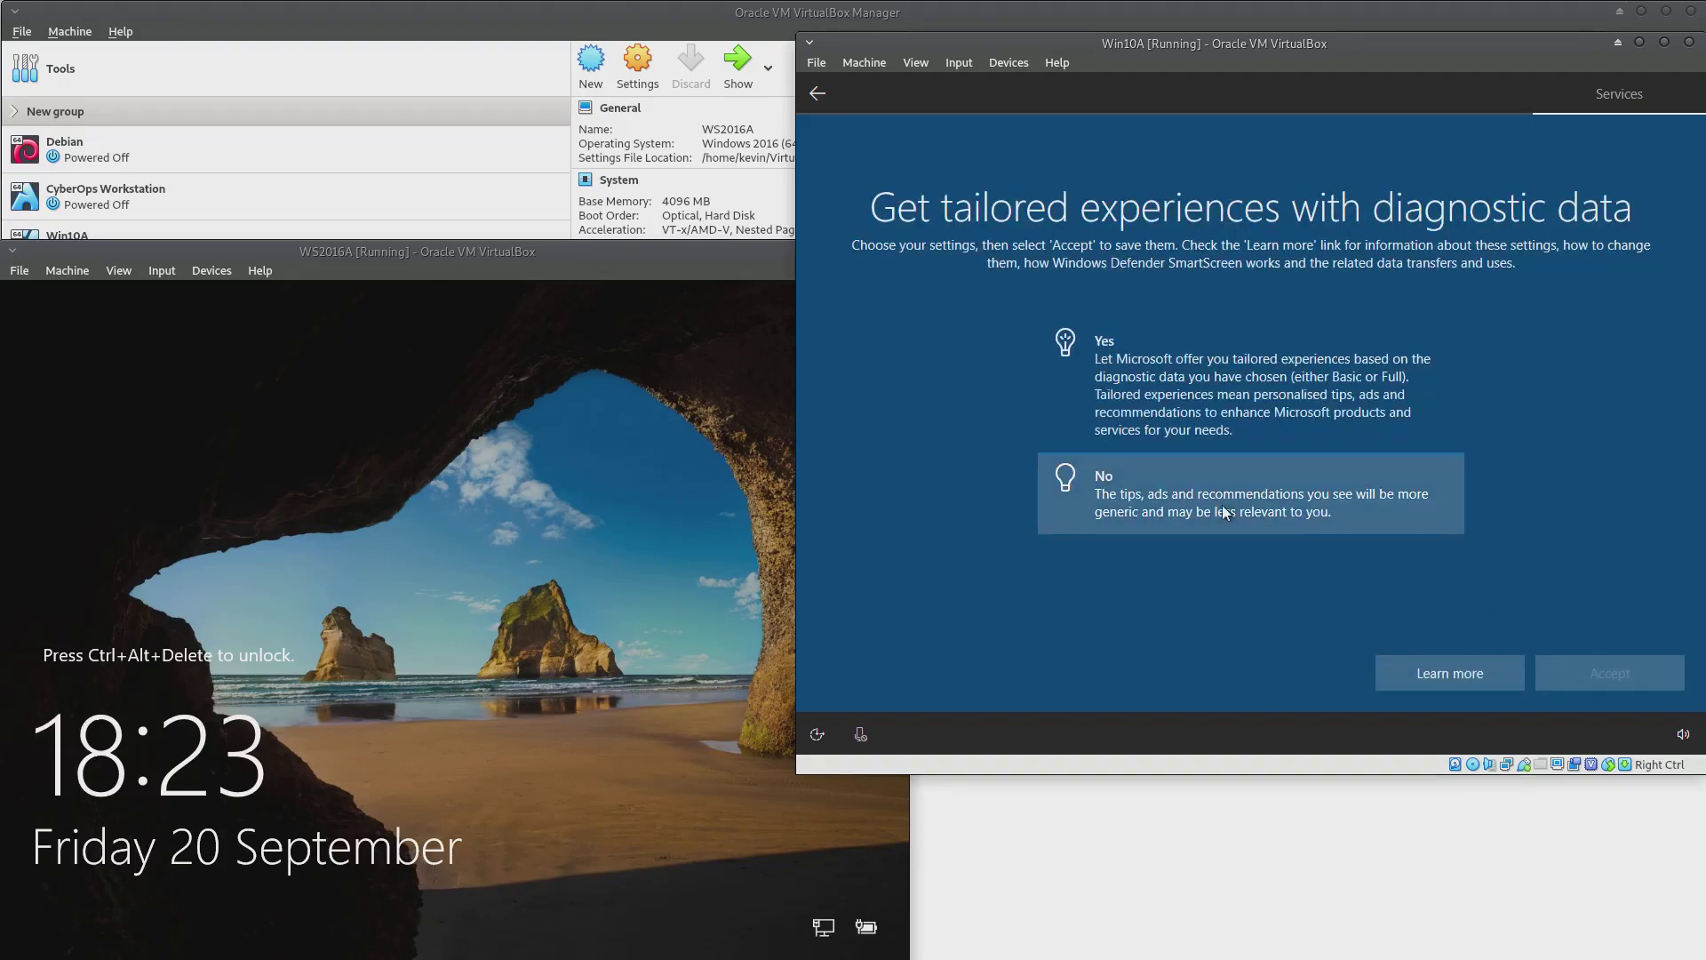
click(1611, 671)
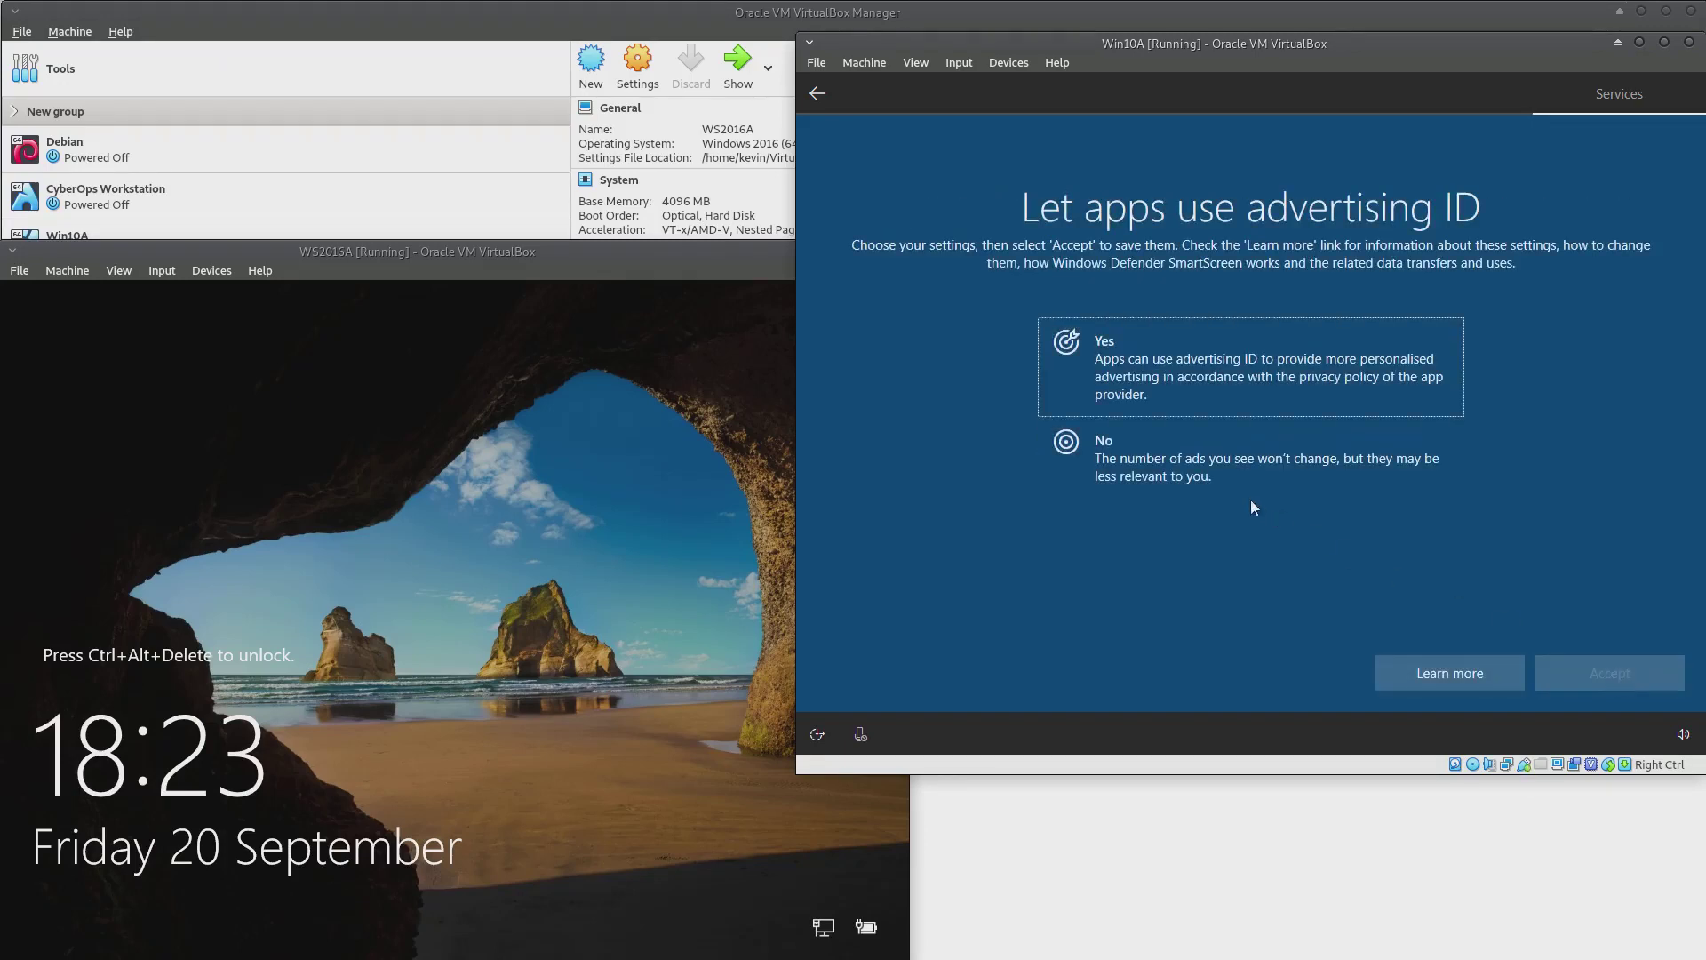
click(1244, 471)
click(1638, 675)
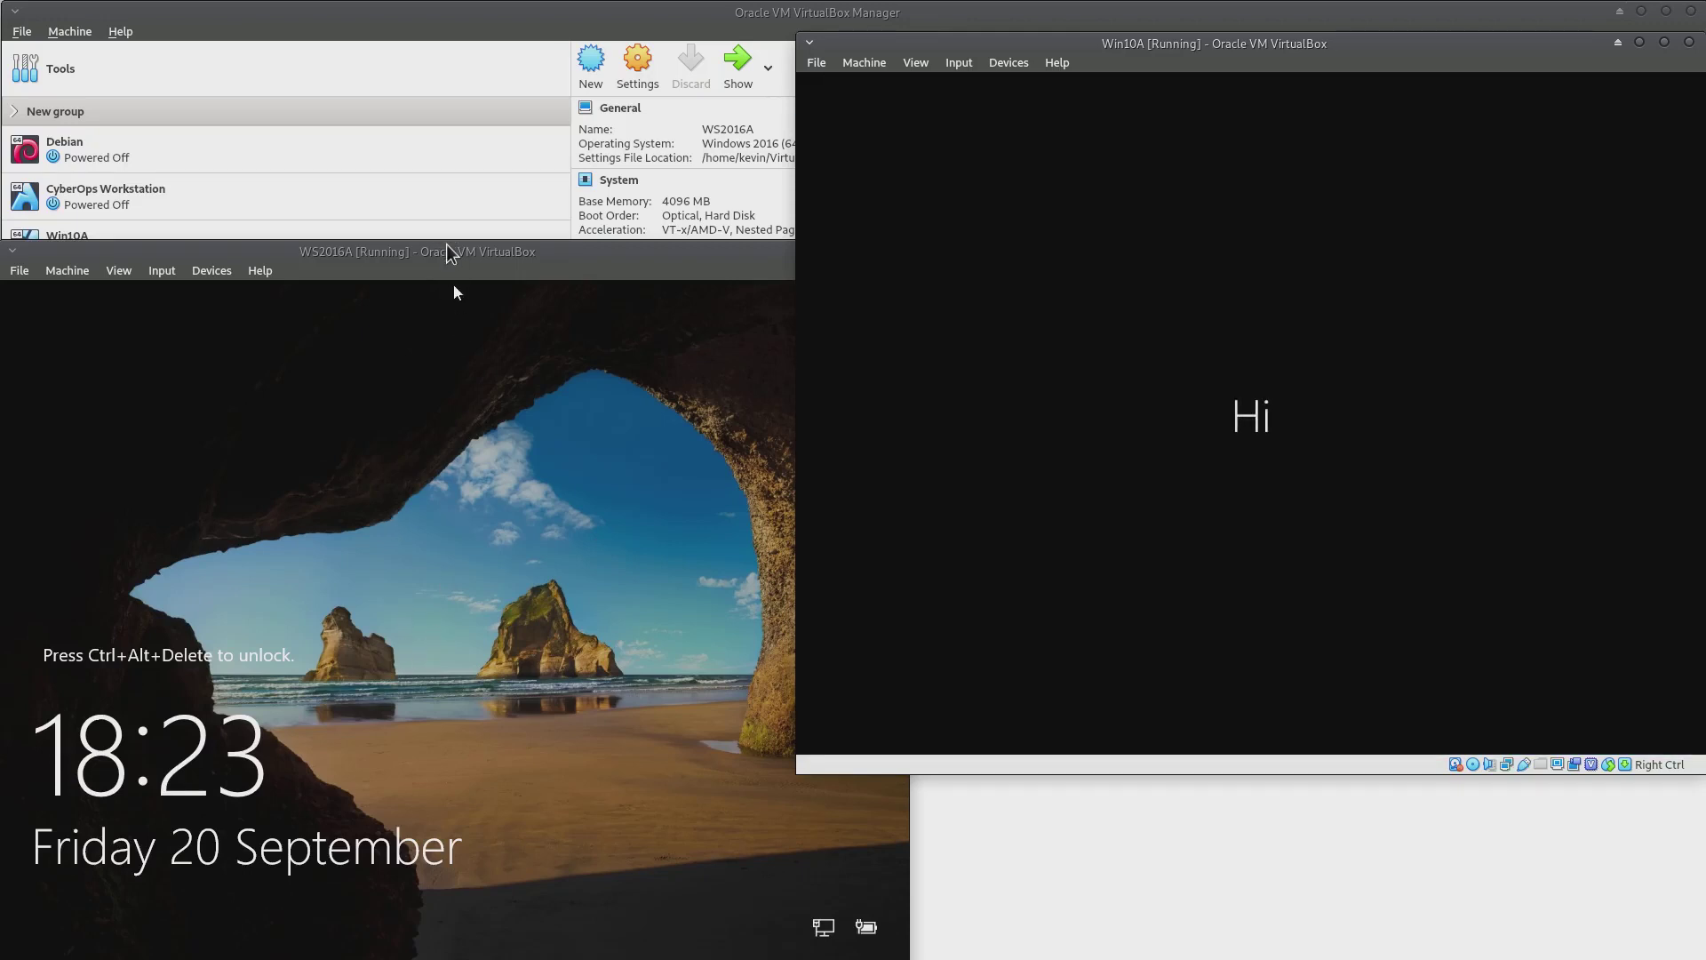
click(449, 253)
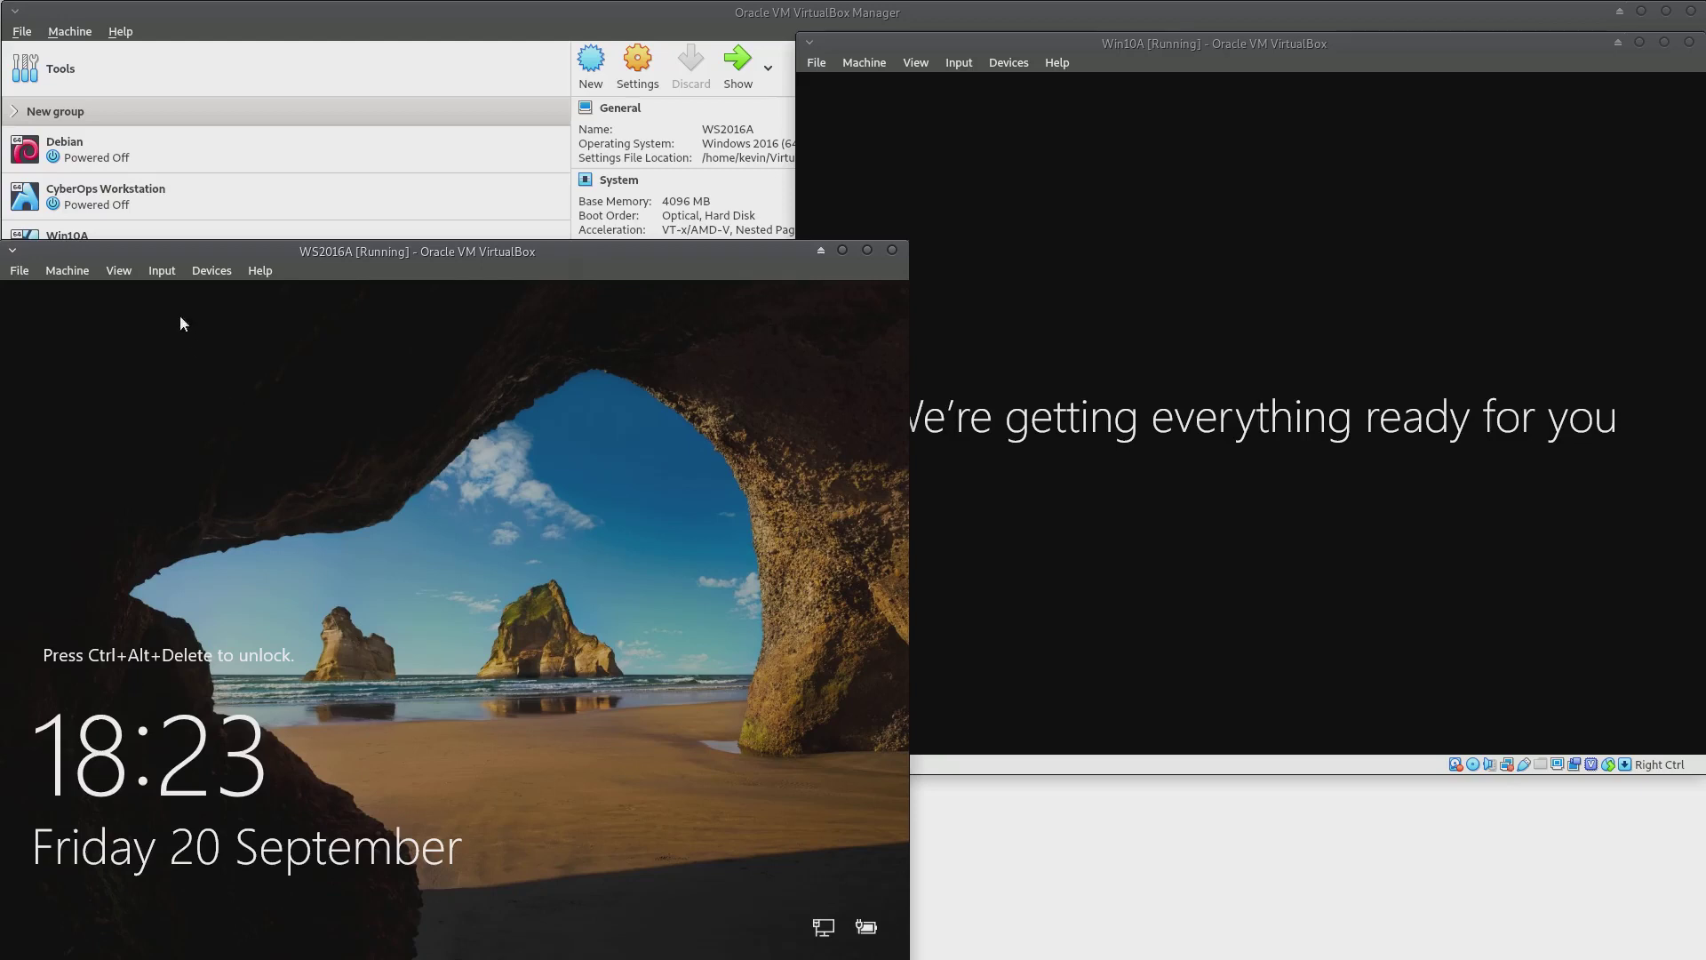
Send Ctrl-Alt-Del to WS2016A and sign in with the Administrator password
click(161, 272)
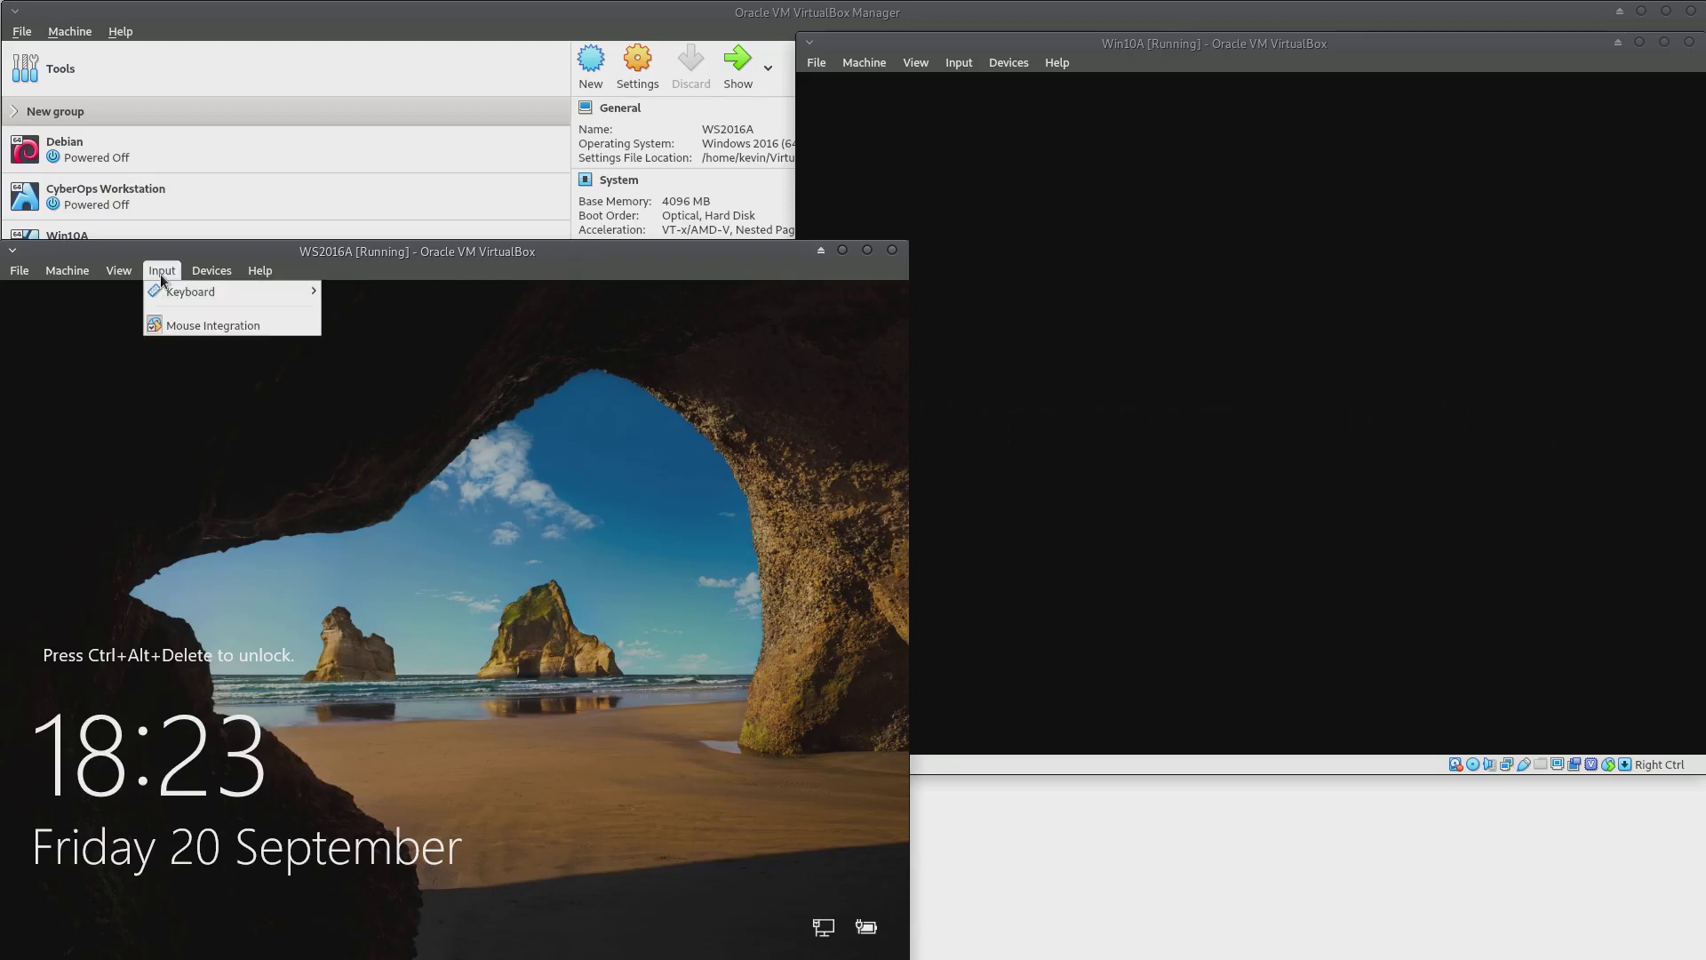
mouse_move(167, 292)
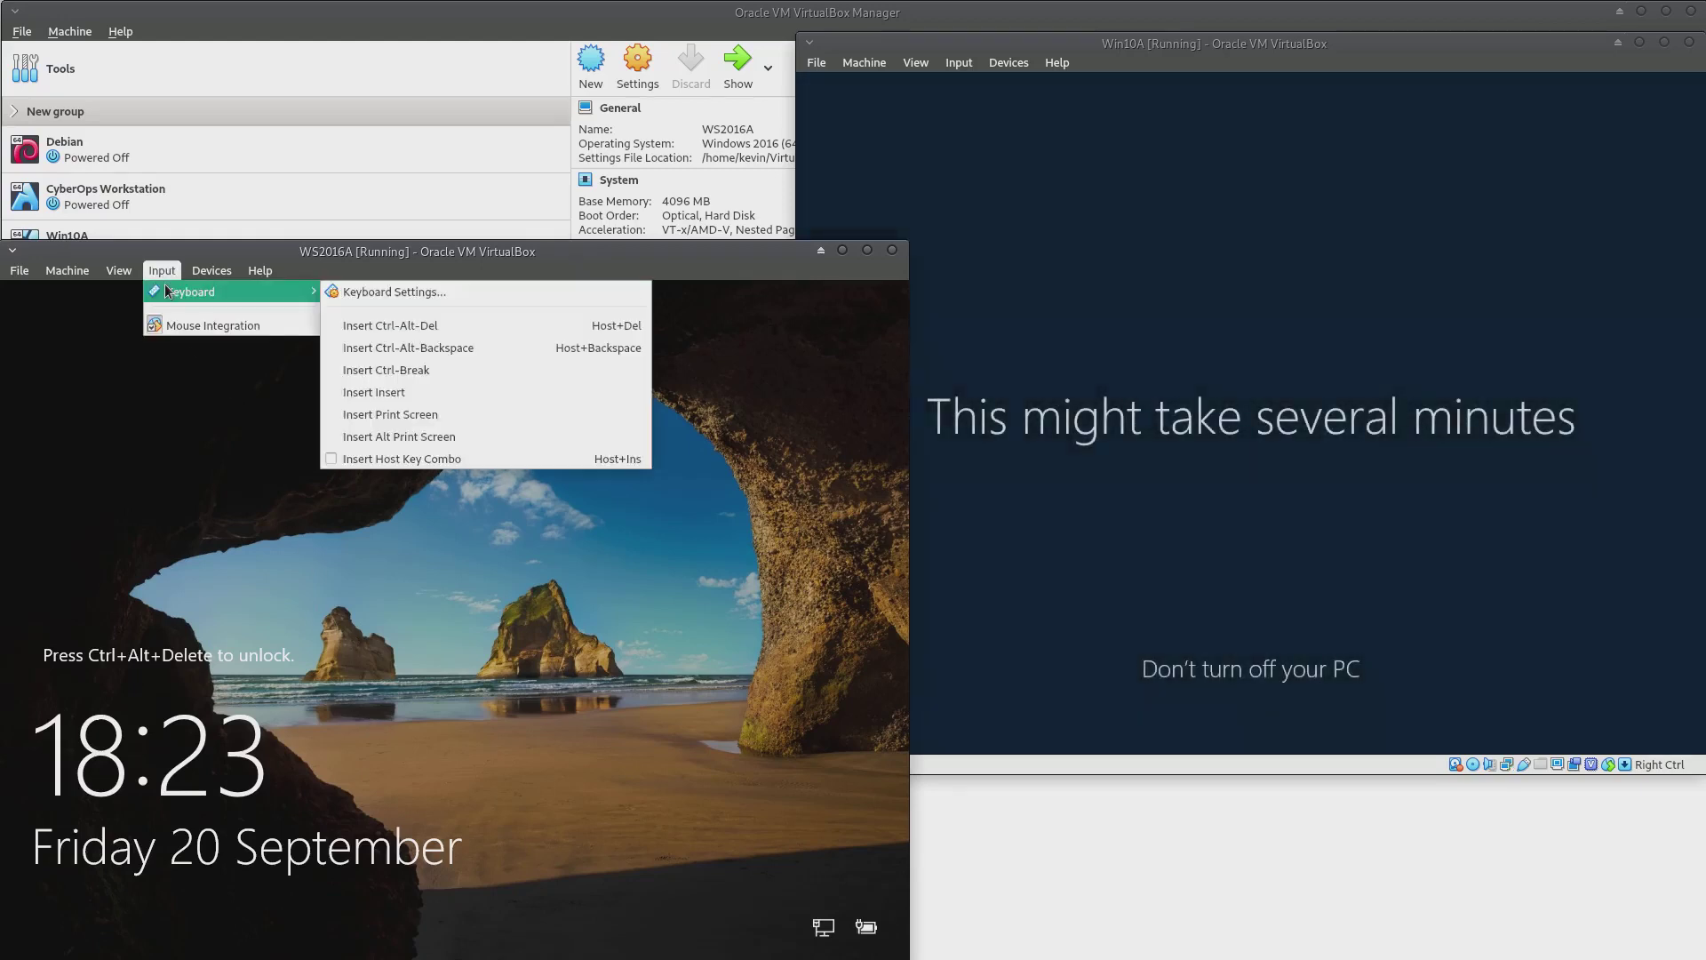
click(458, 327)
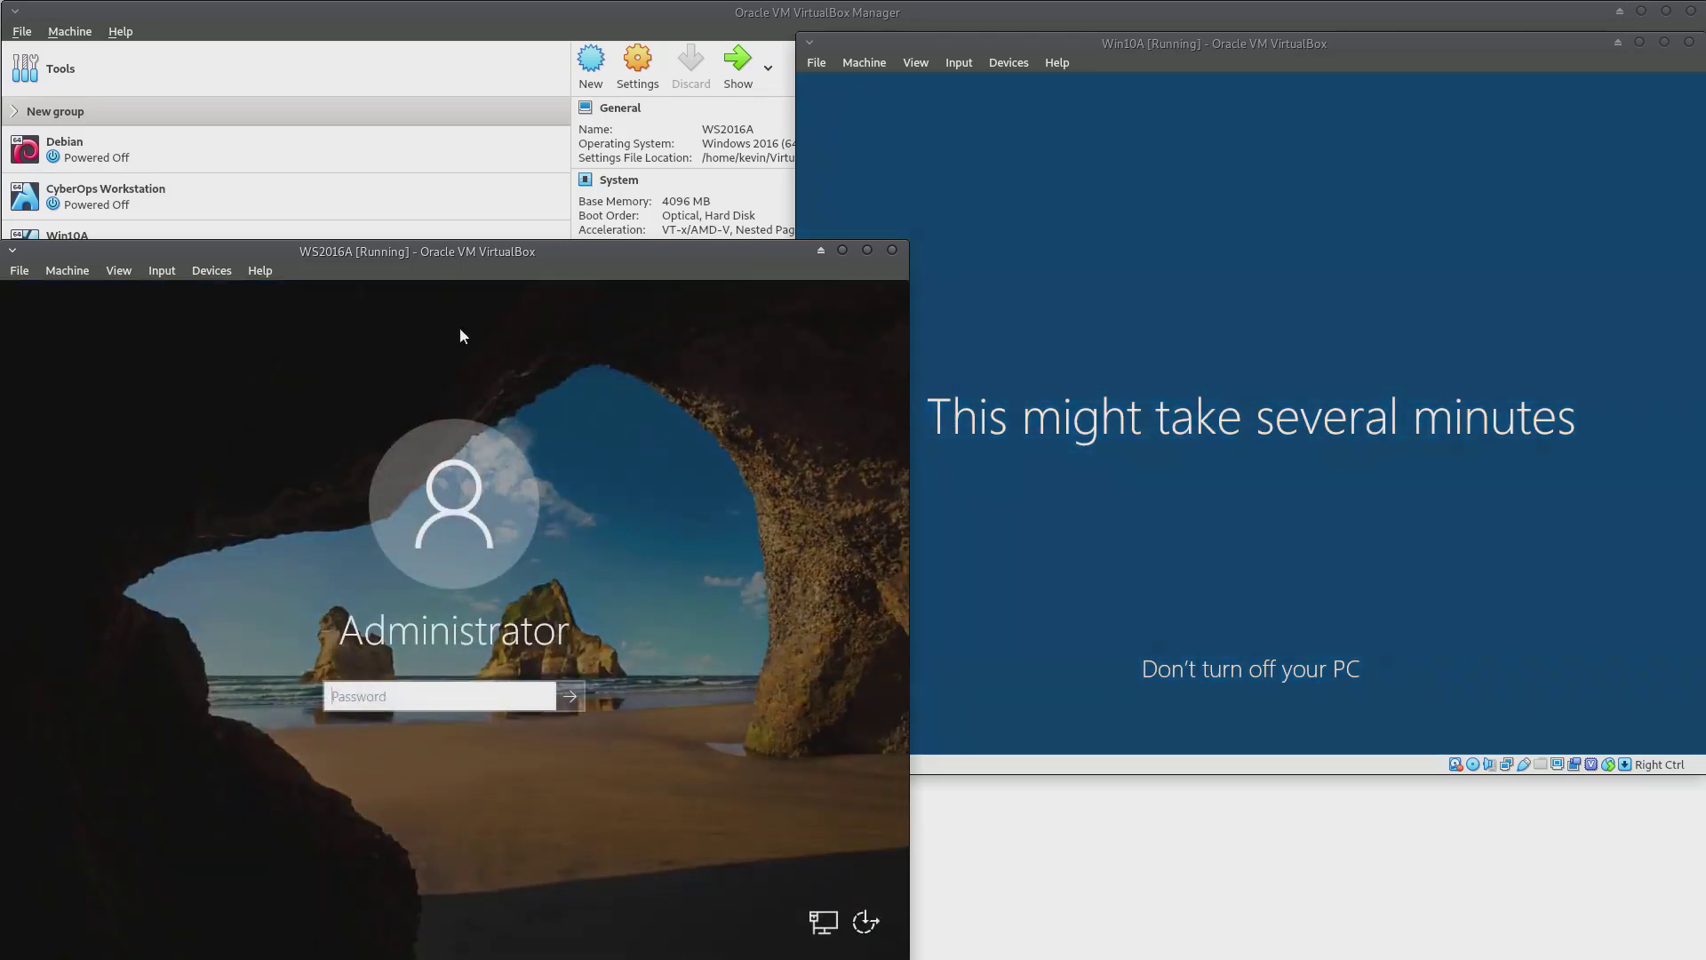
text(•)
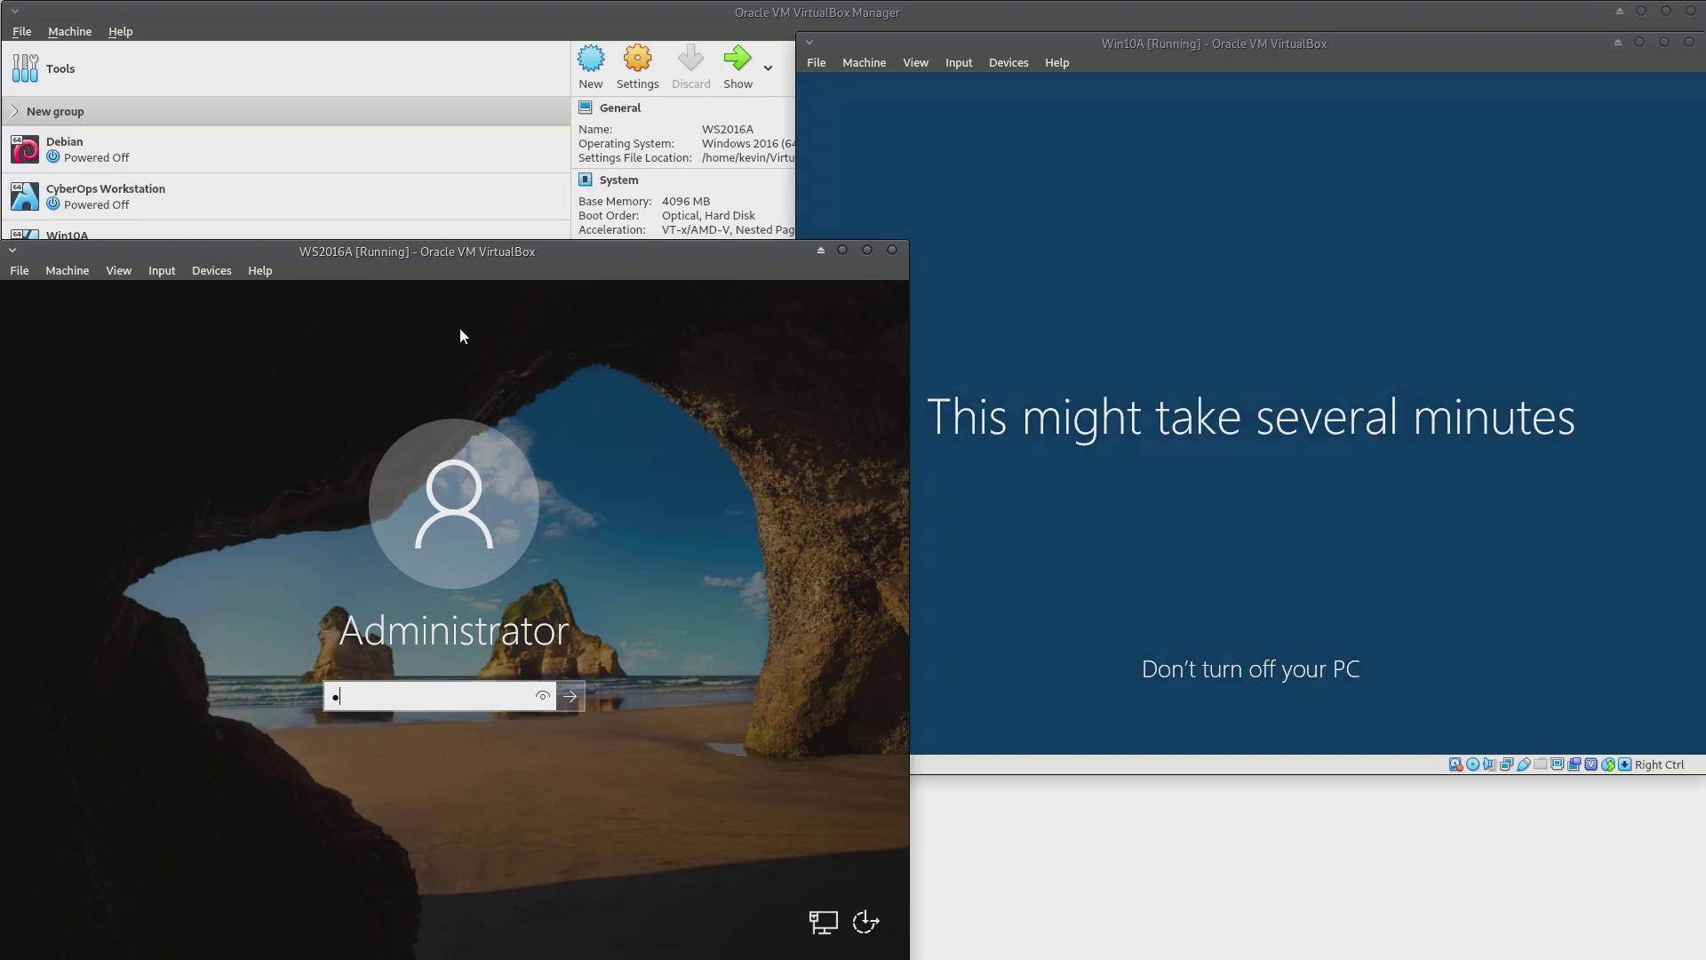
text(••••••)
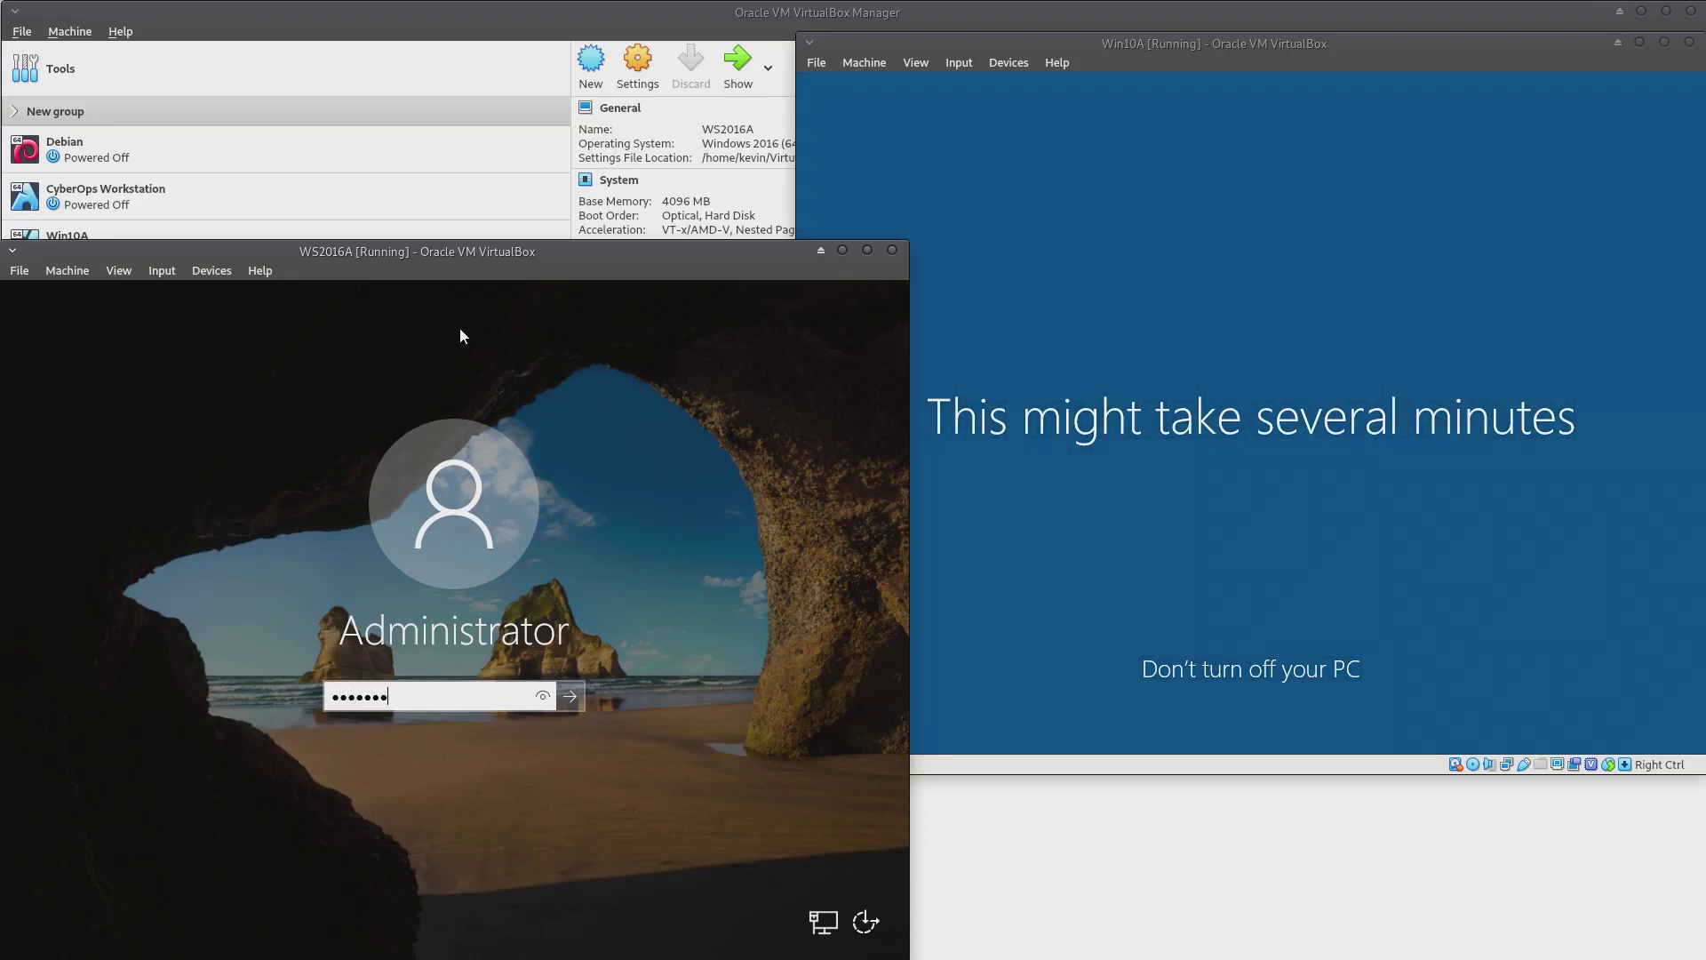
text(••••)
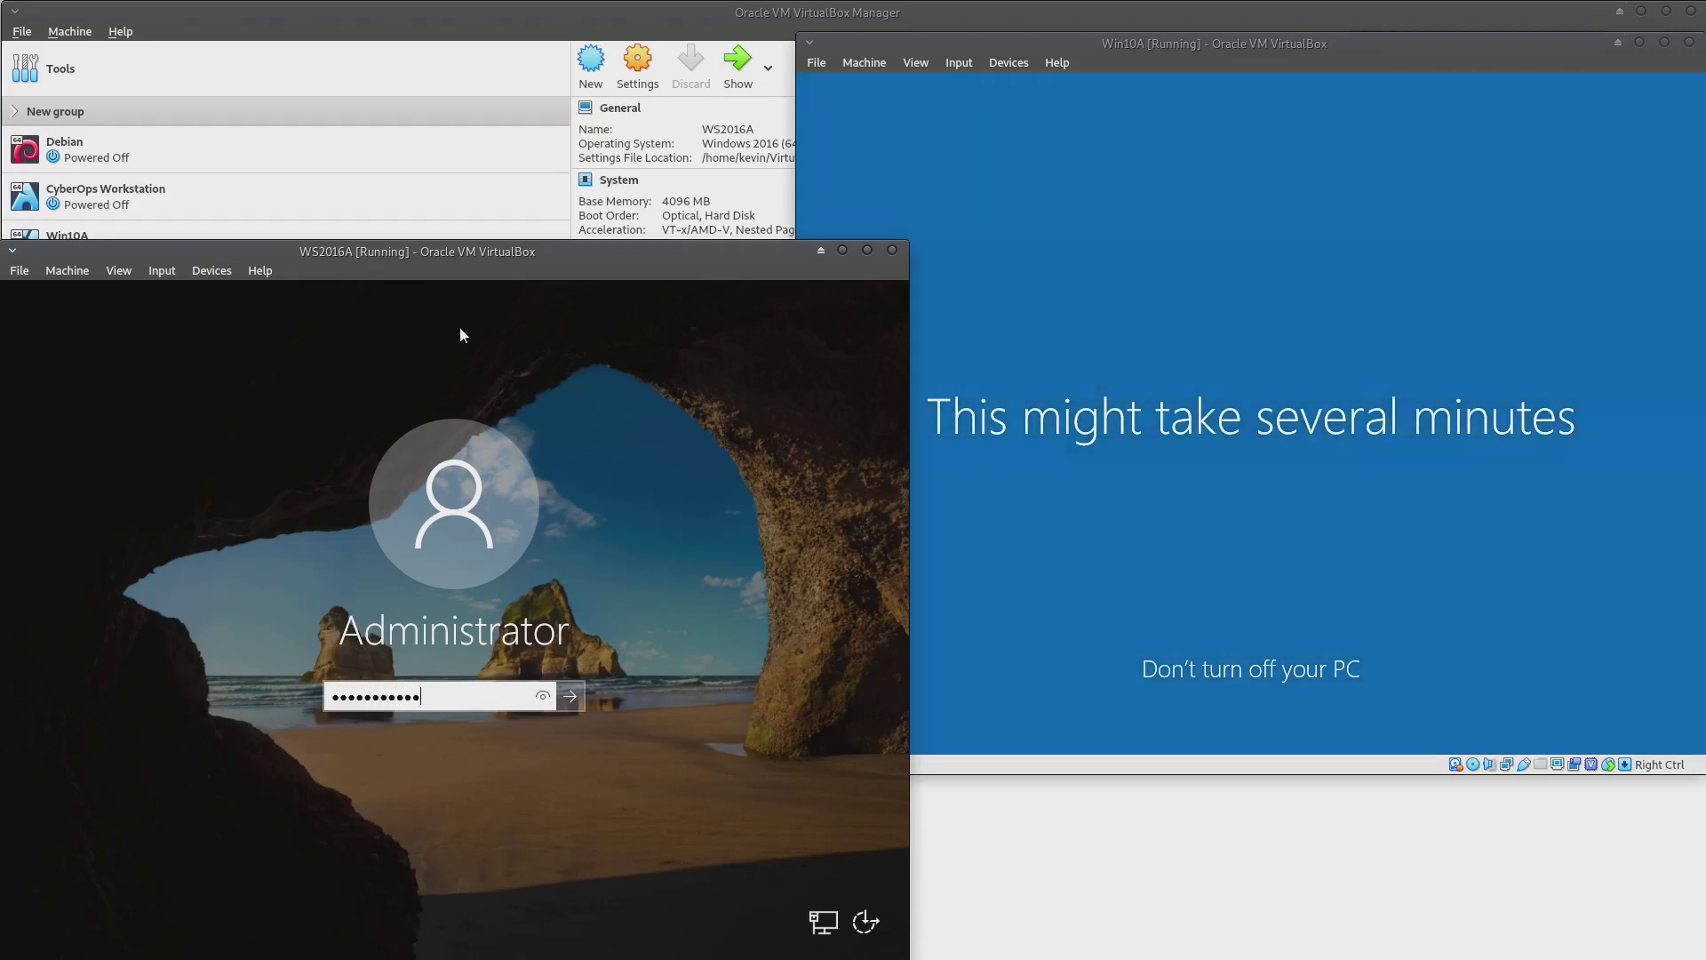
key(Return)
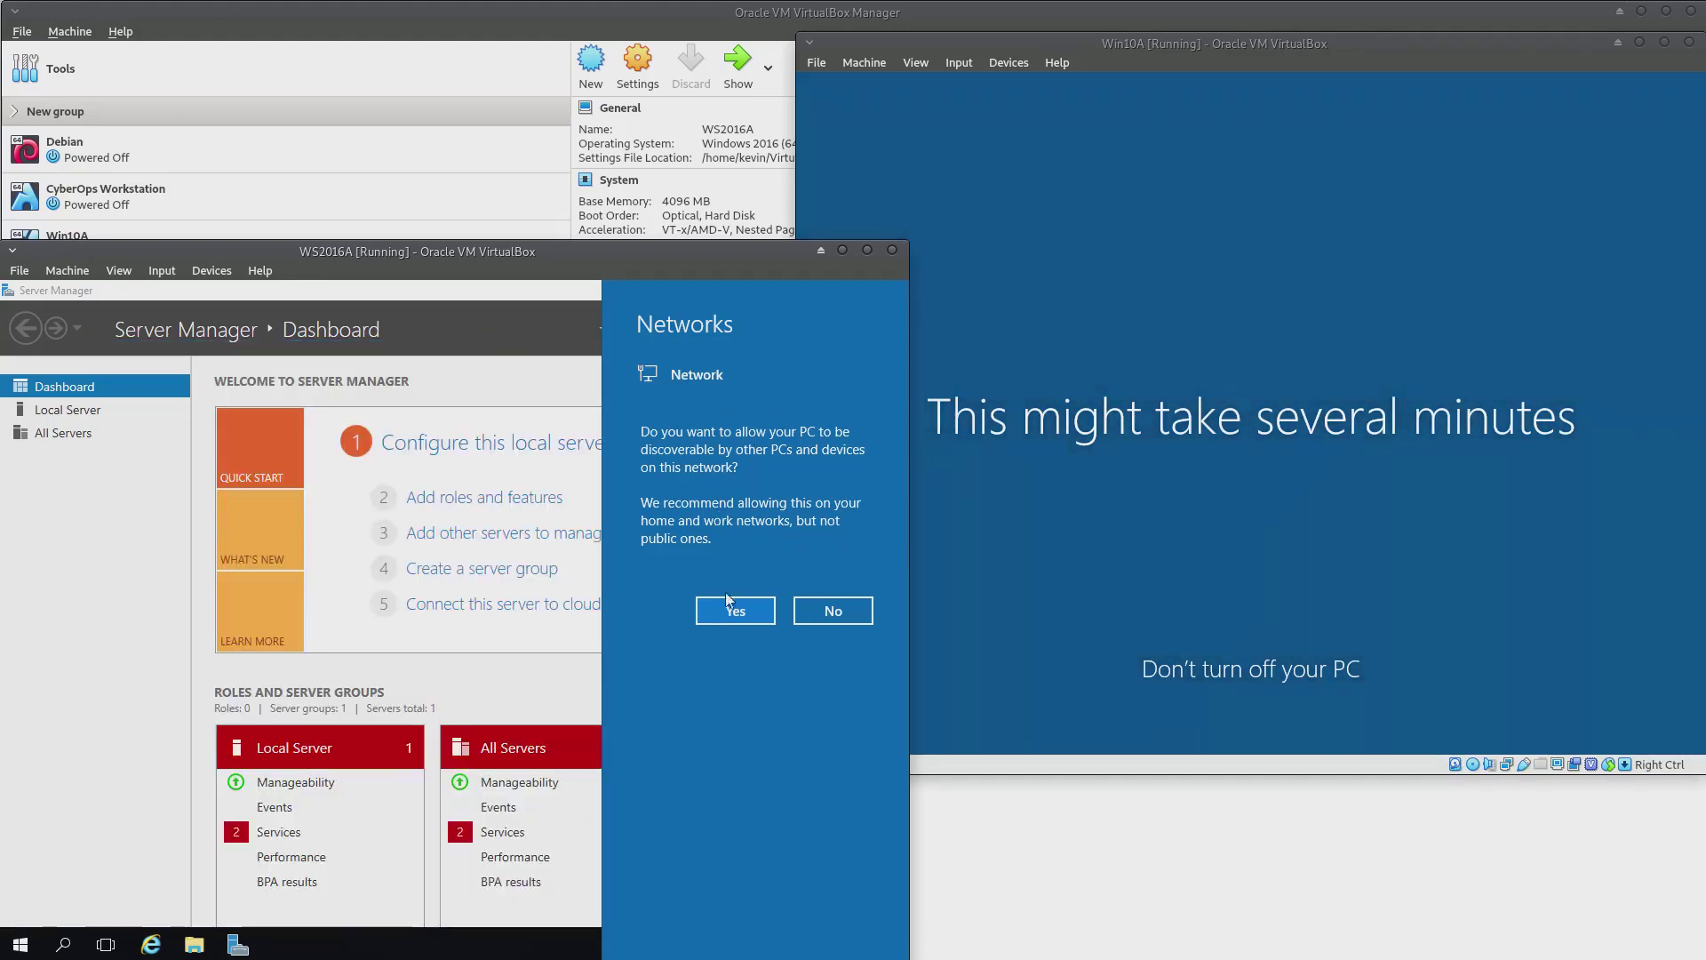
Allow WS2016A to be discoverable on the network, then browse and close the Start menu's Windows PowerShell folder
click(741, 611)
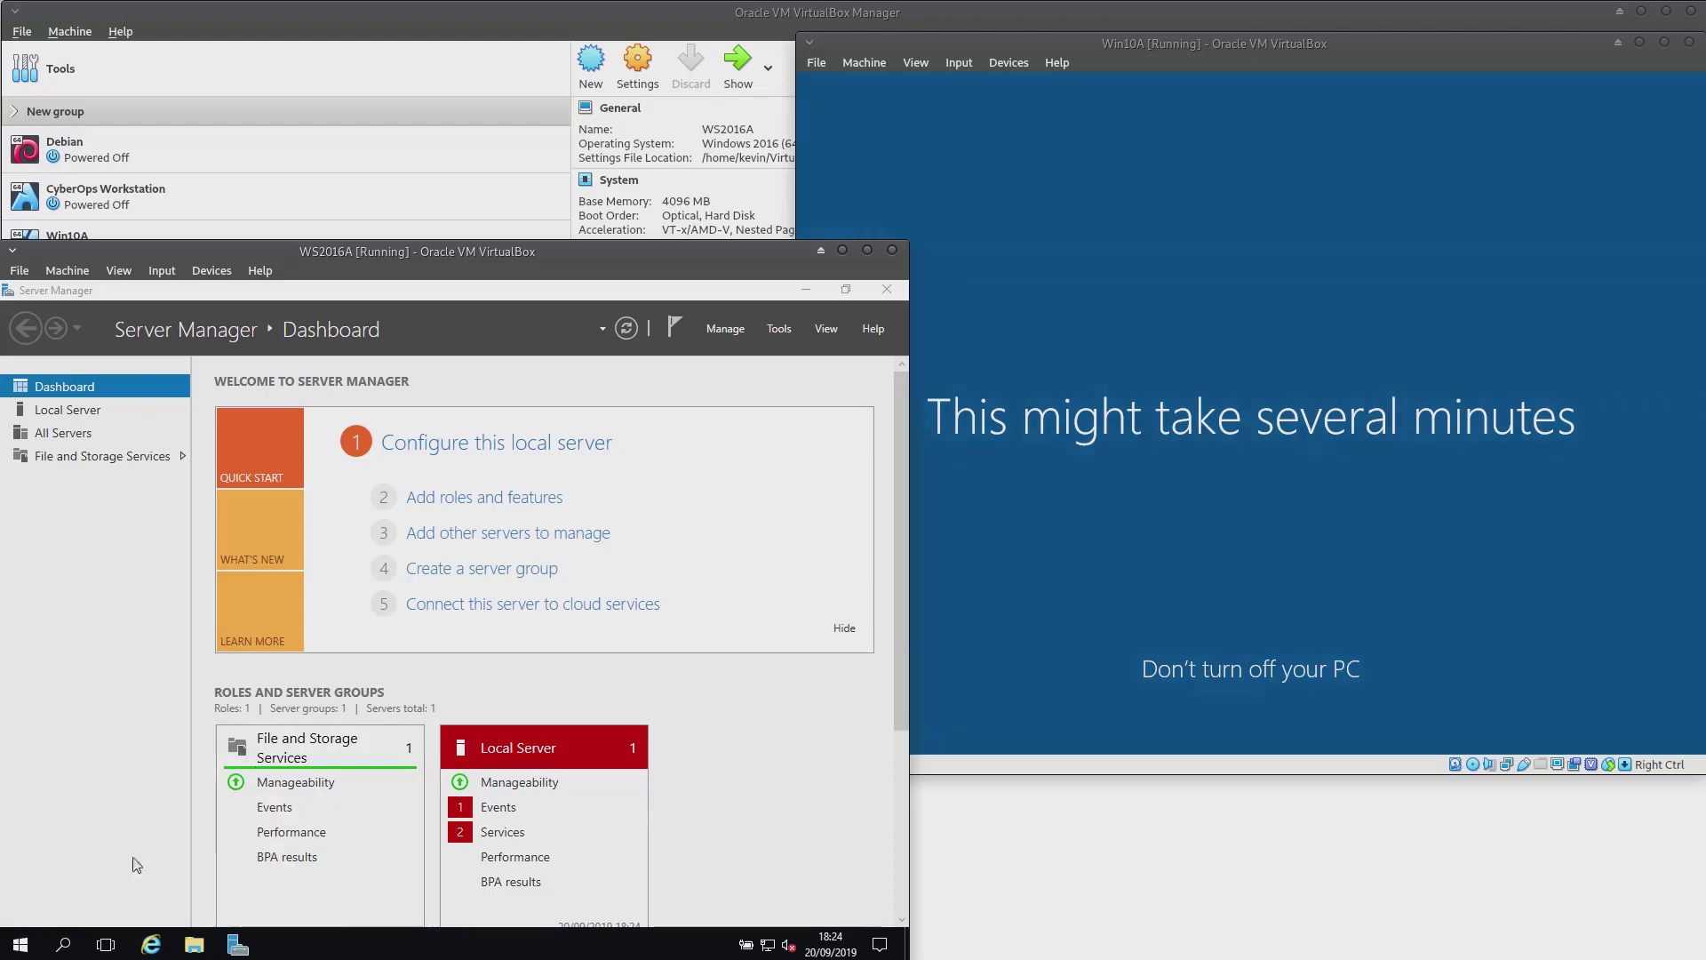
click(22, 947)
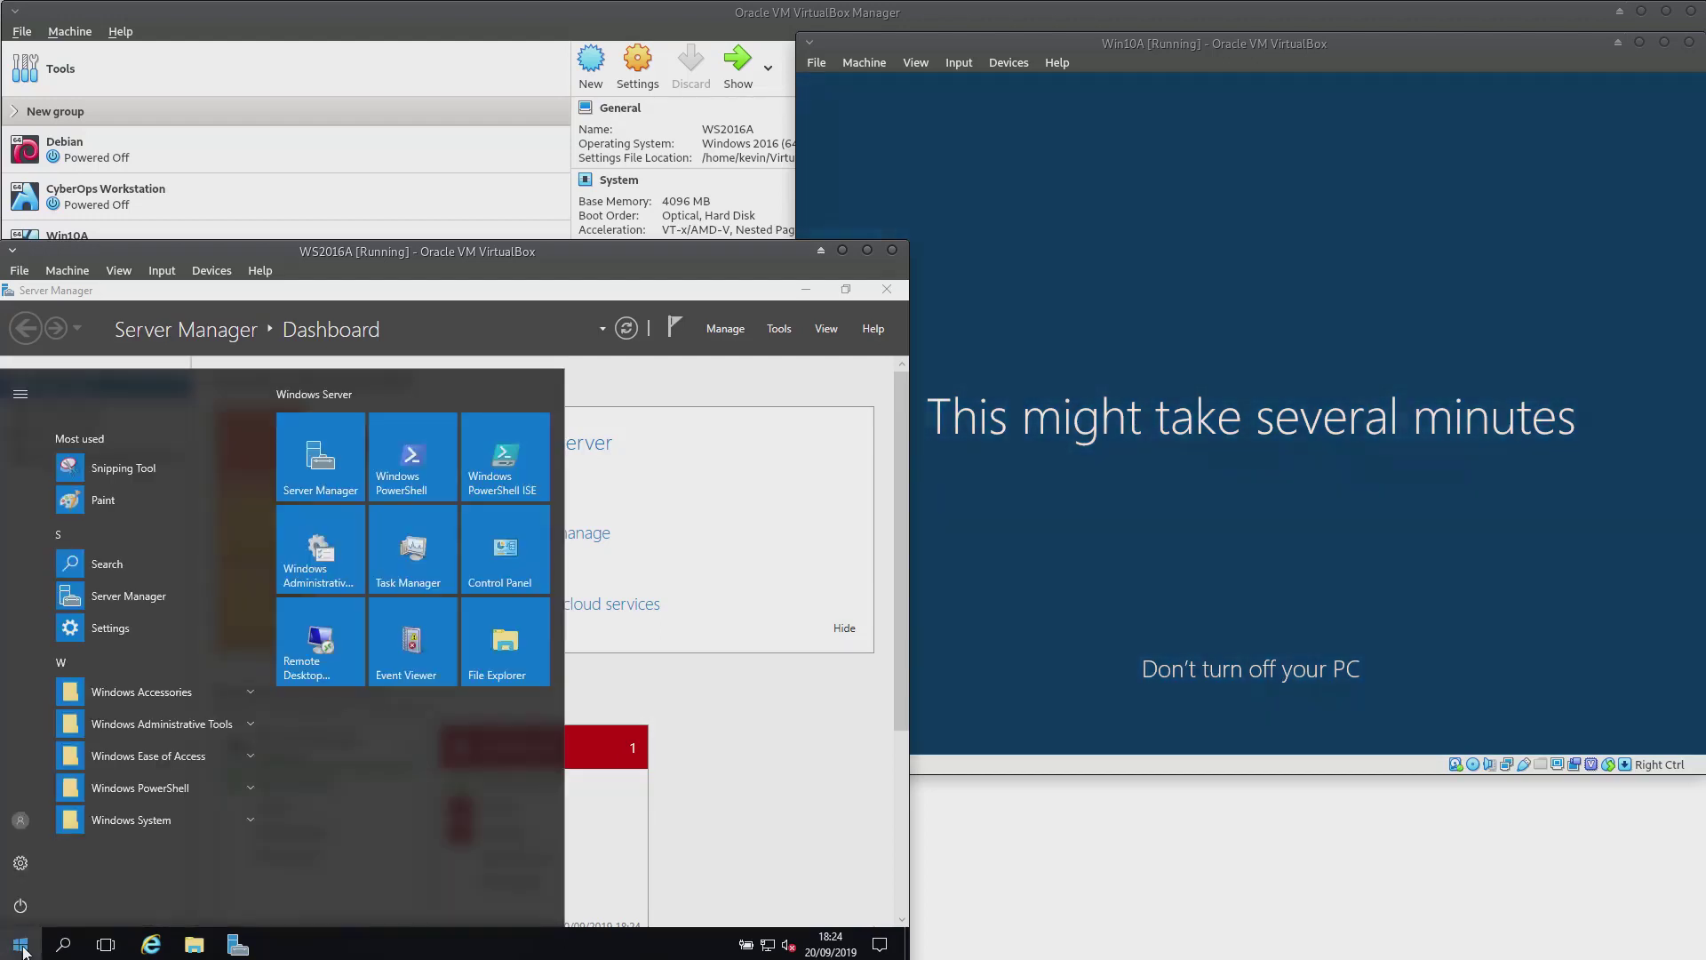
click(140, 789)
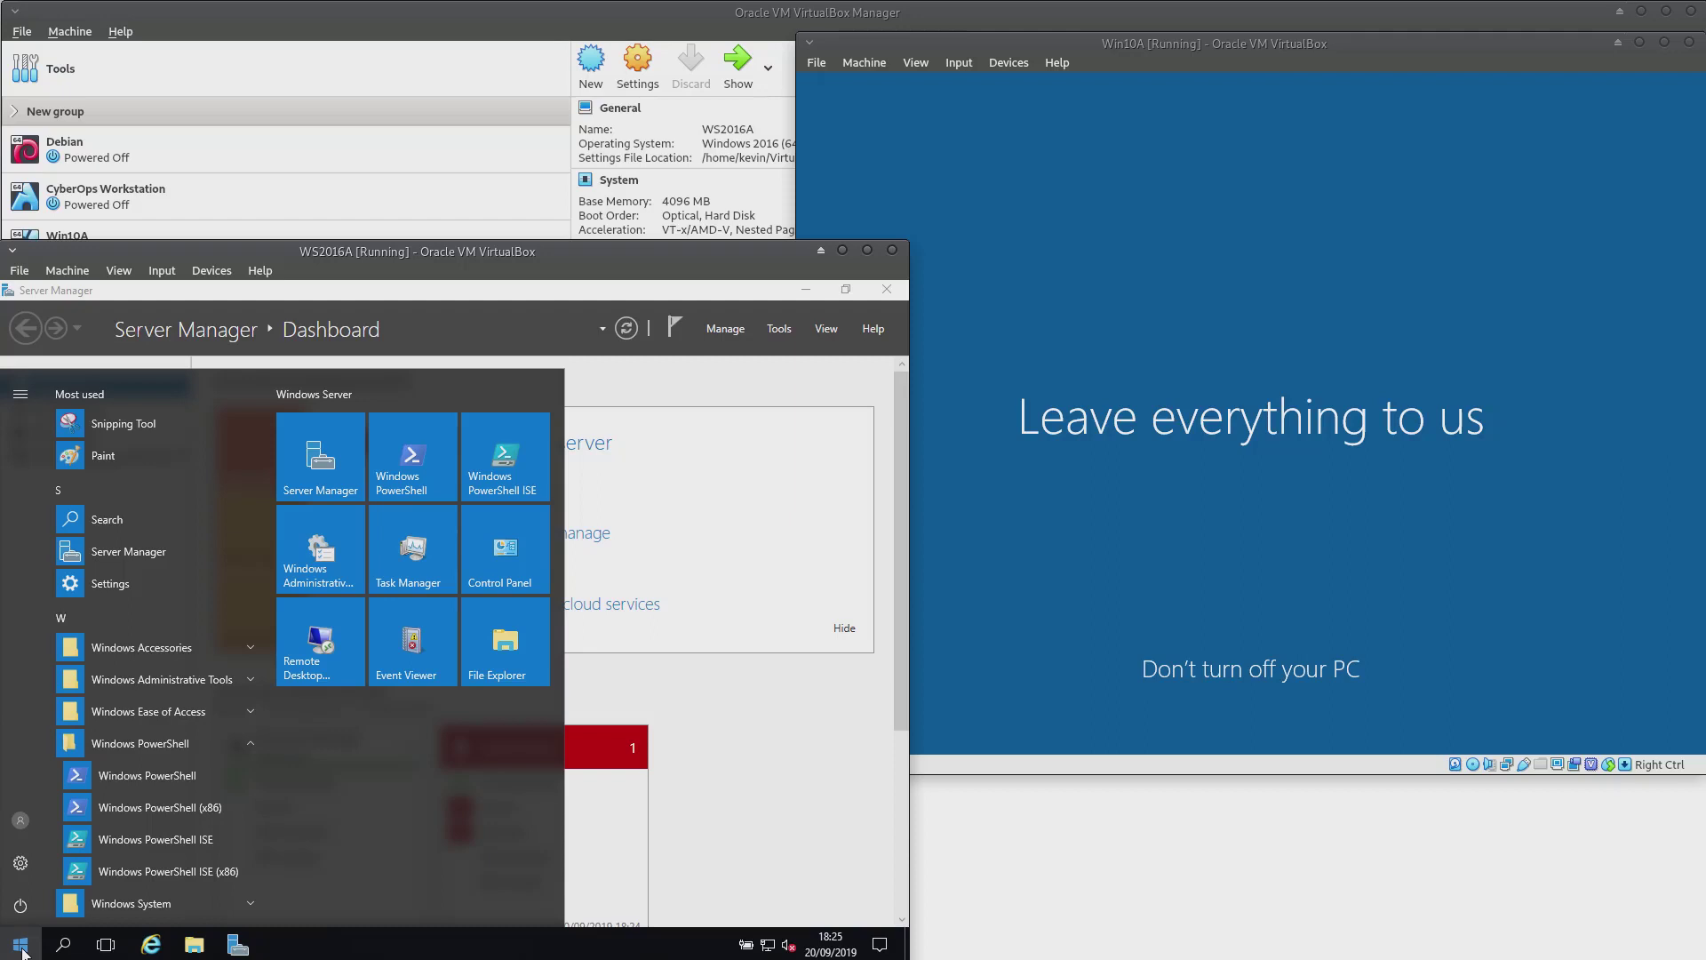
click(21, 949)
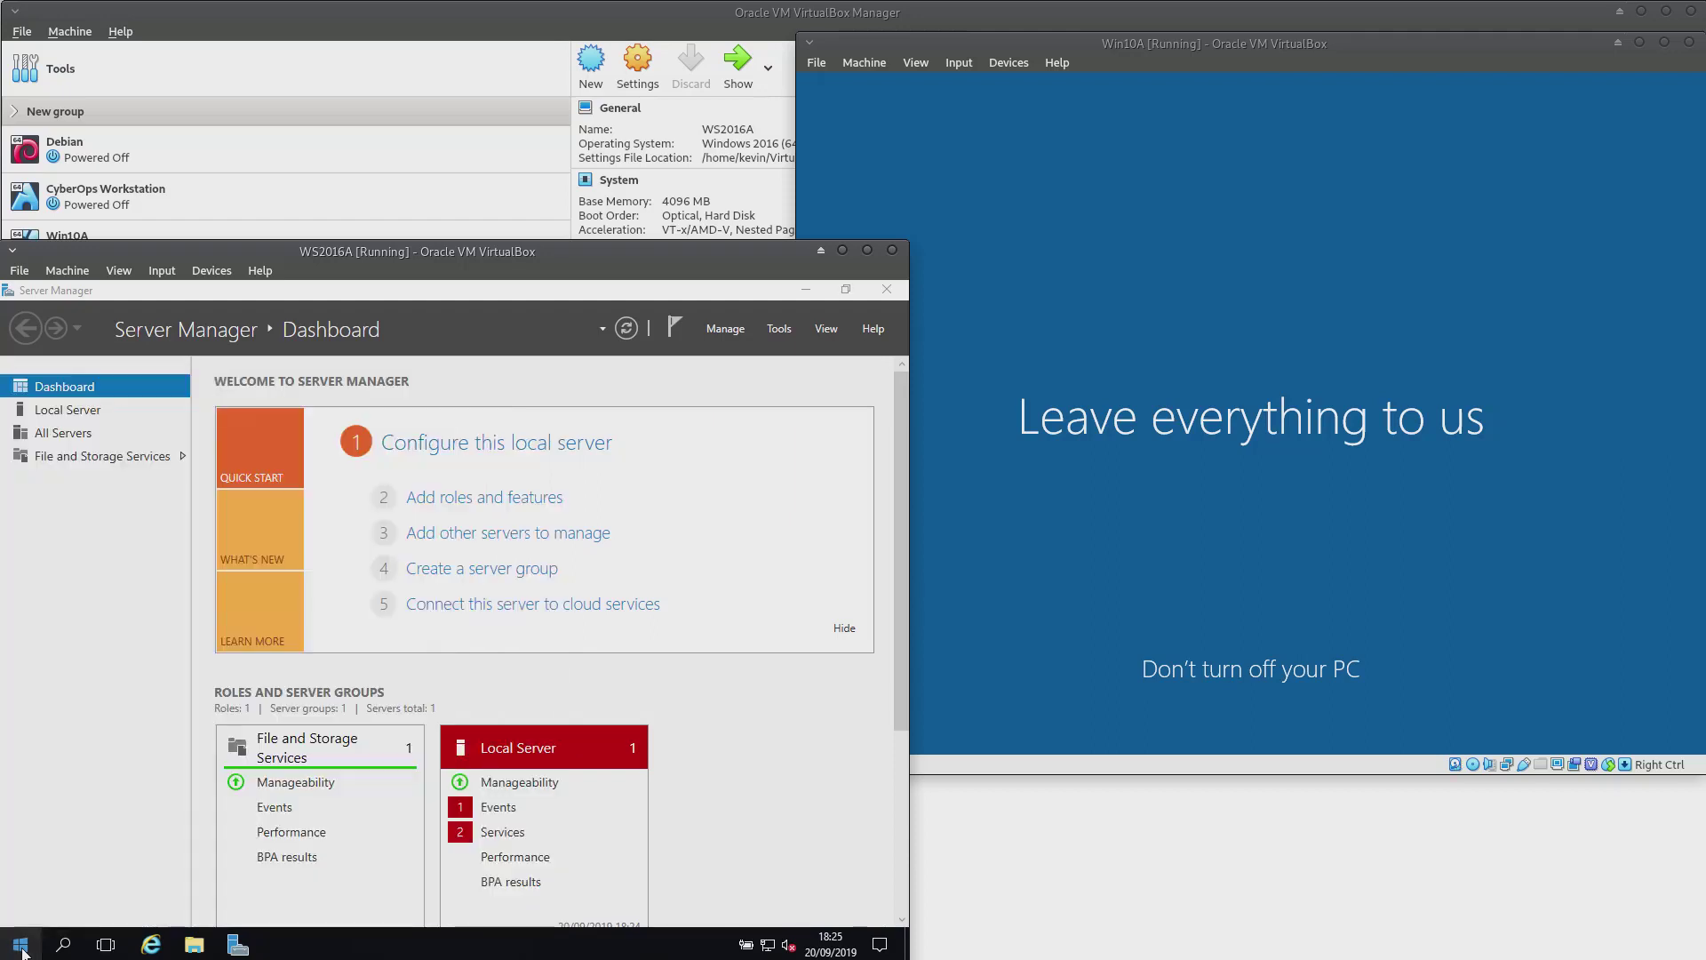
click(21, 949)
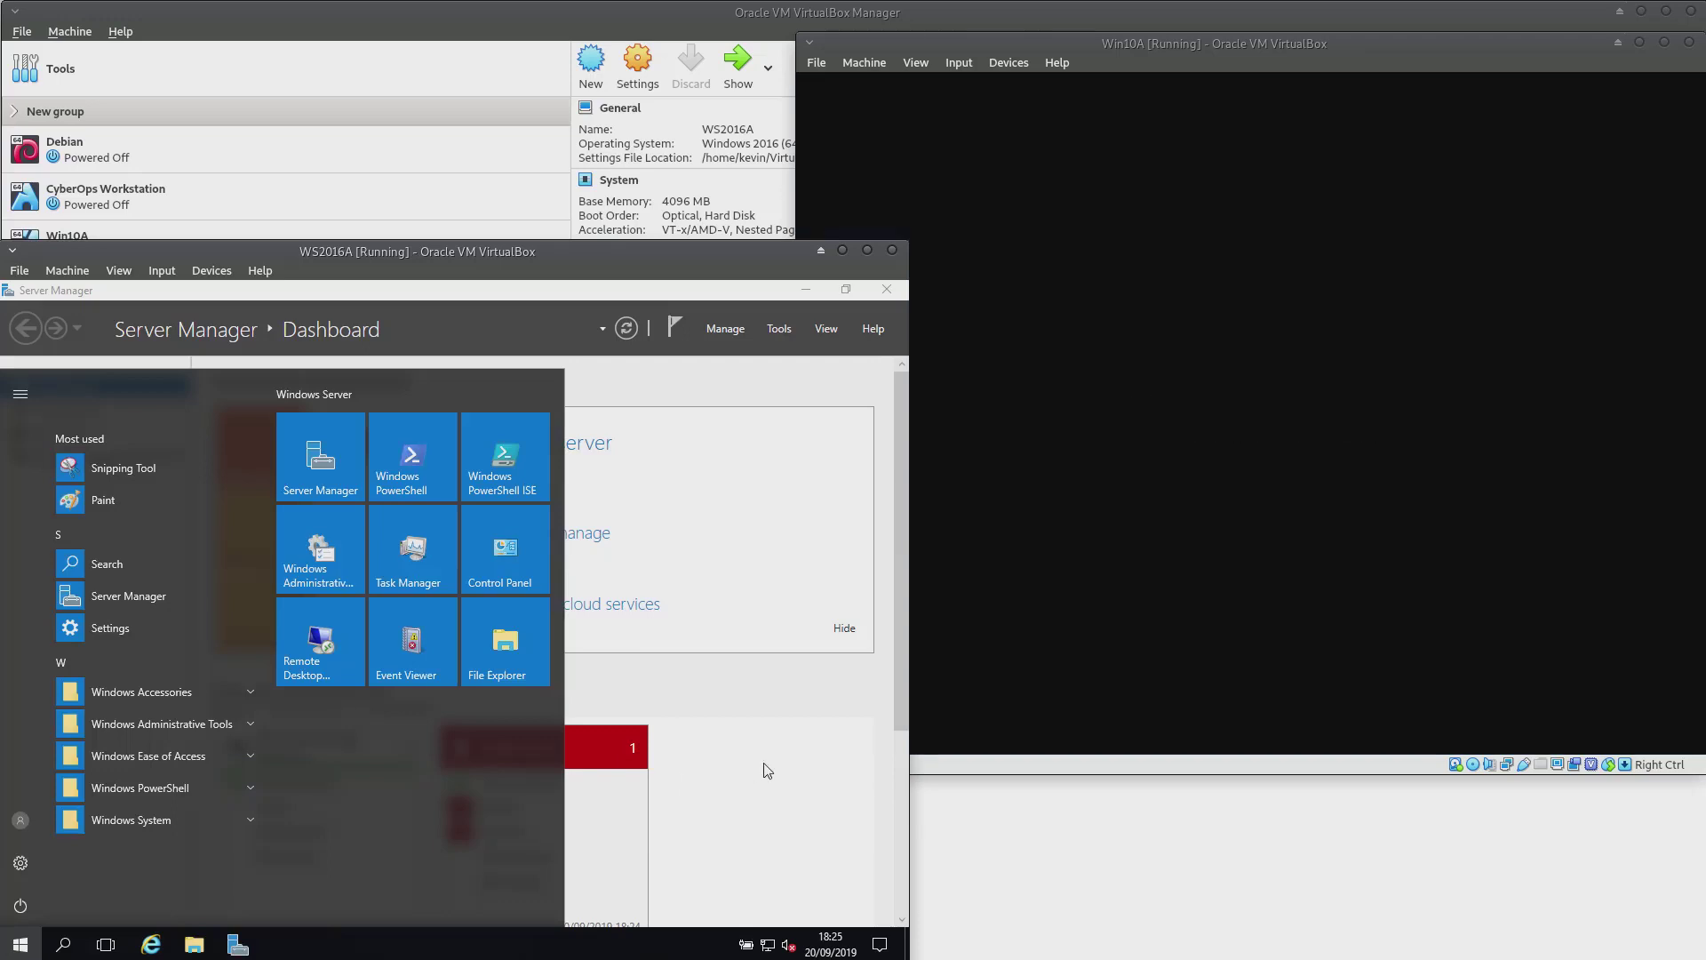
click(762, 768)
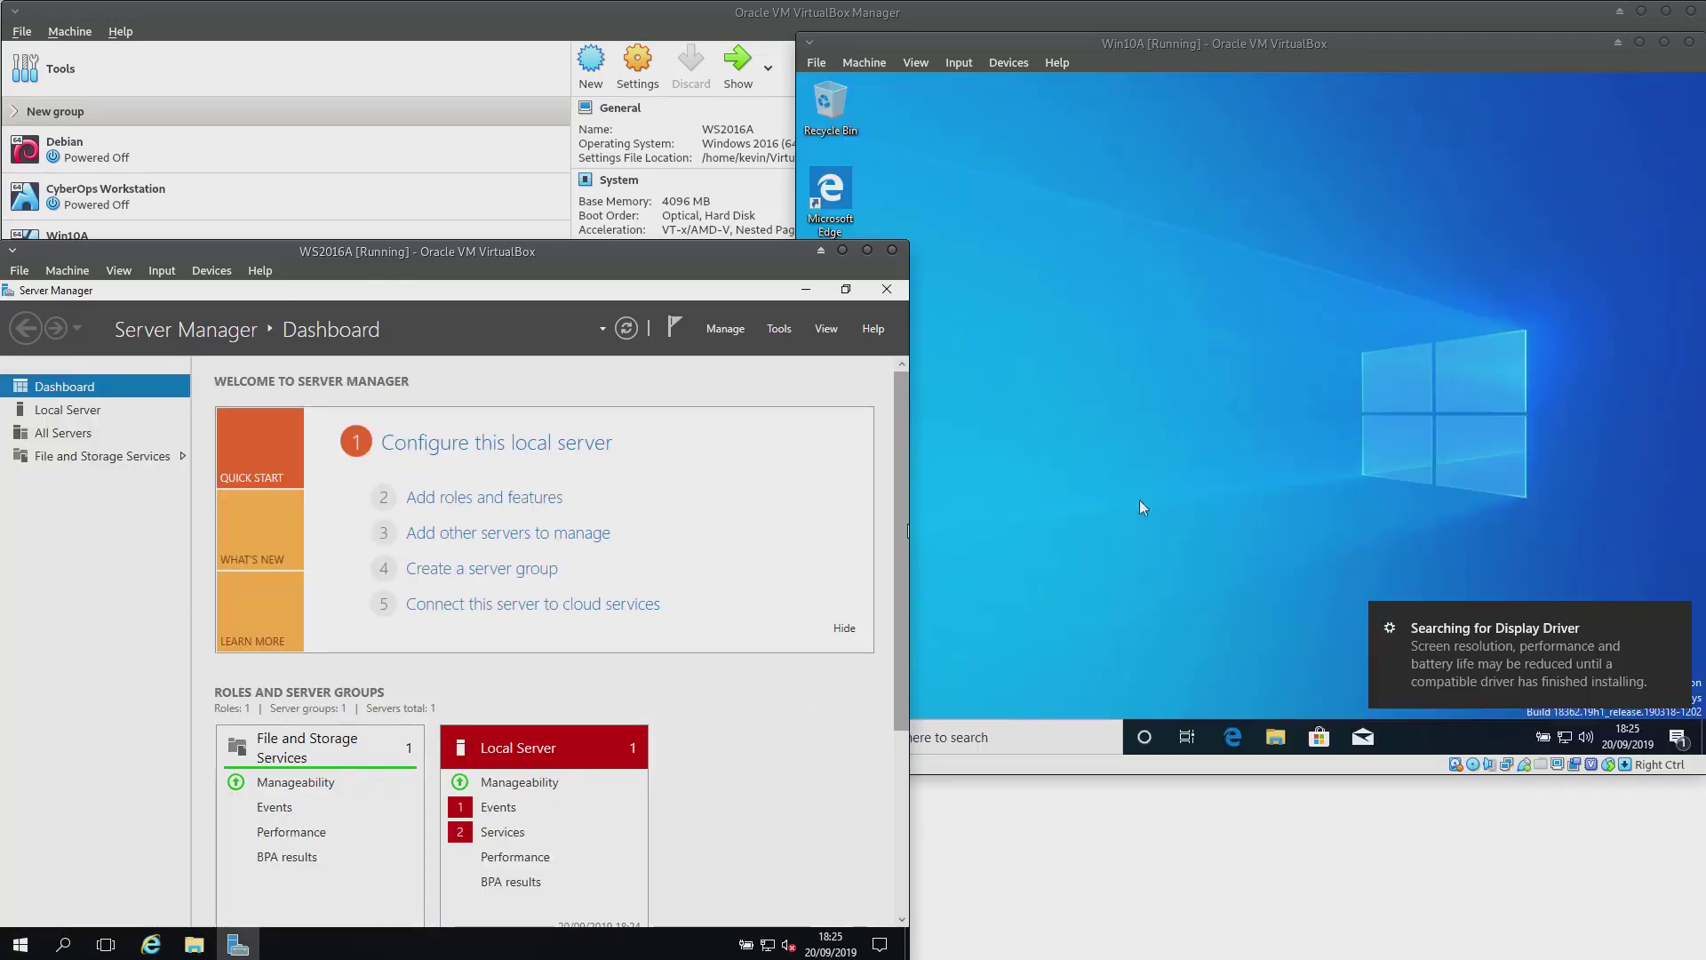
Close Server Manager on WS2016A and return focus to the Win10A window
click(1216, 482)
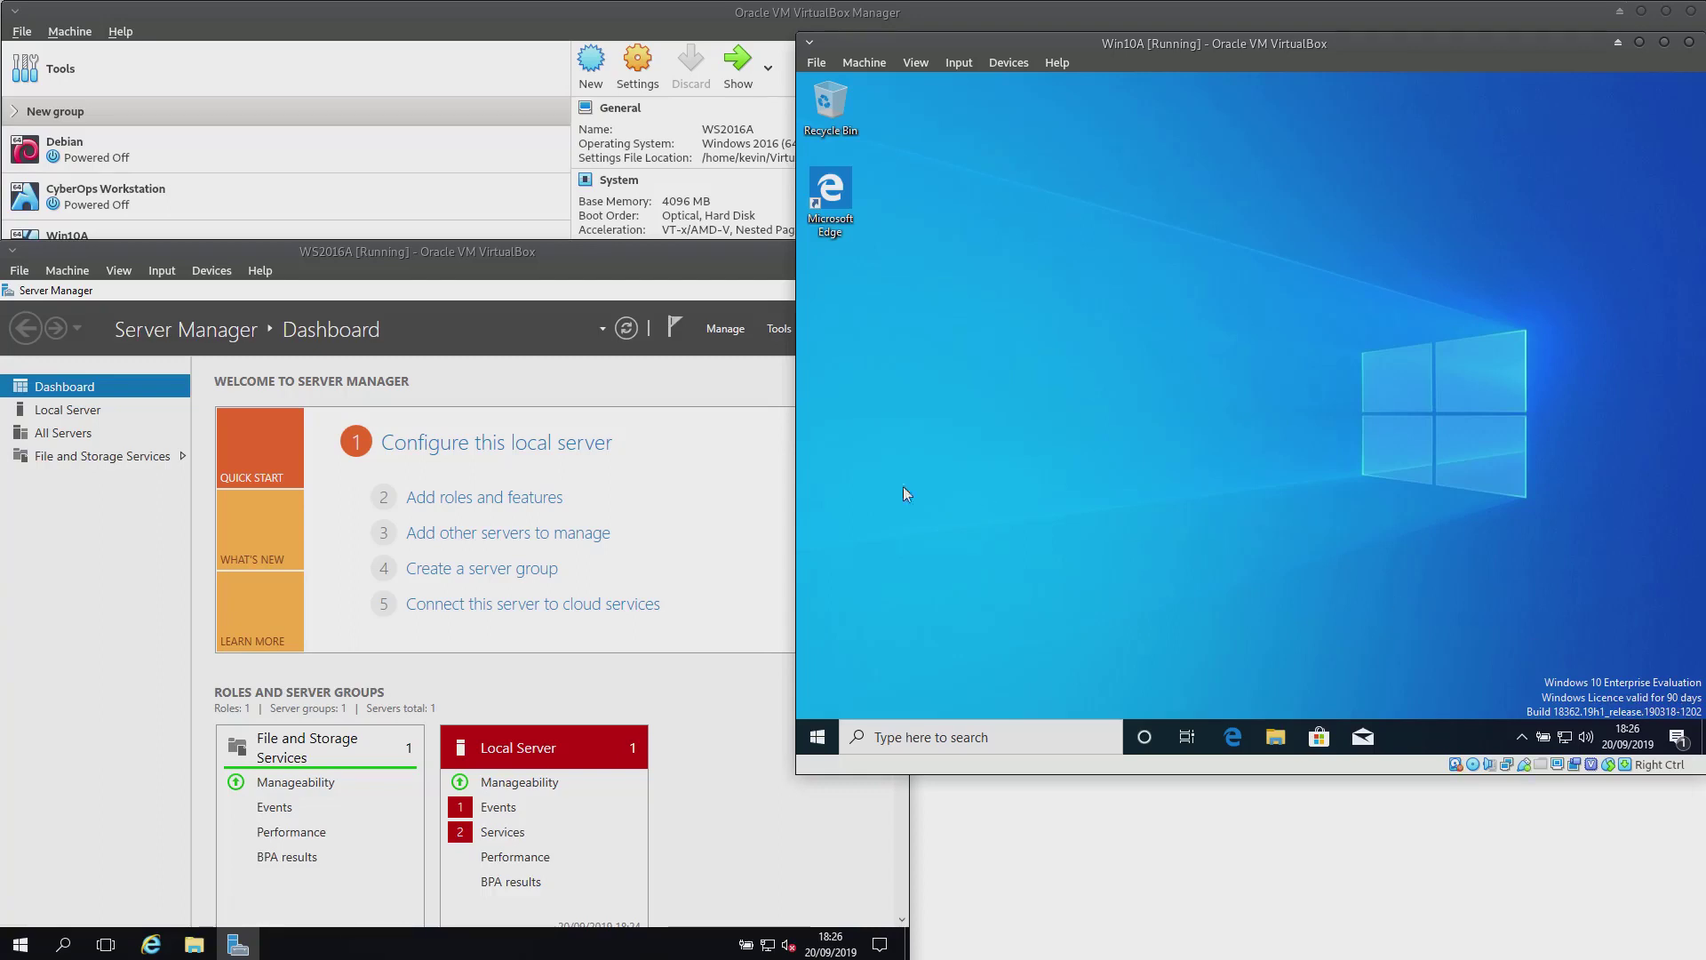
click(727, 762)
click(887, 290)
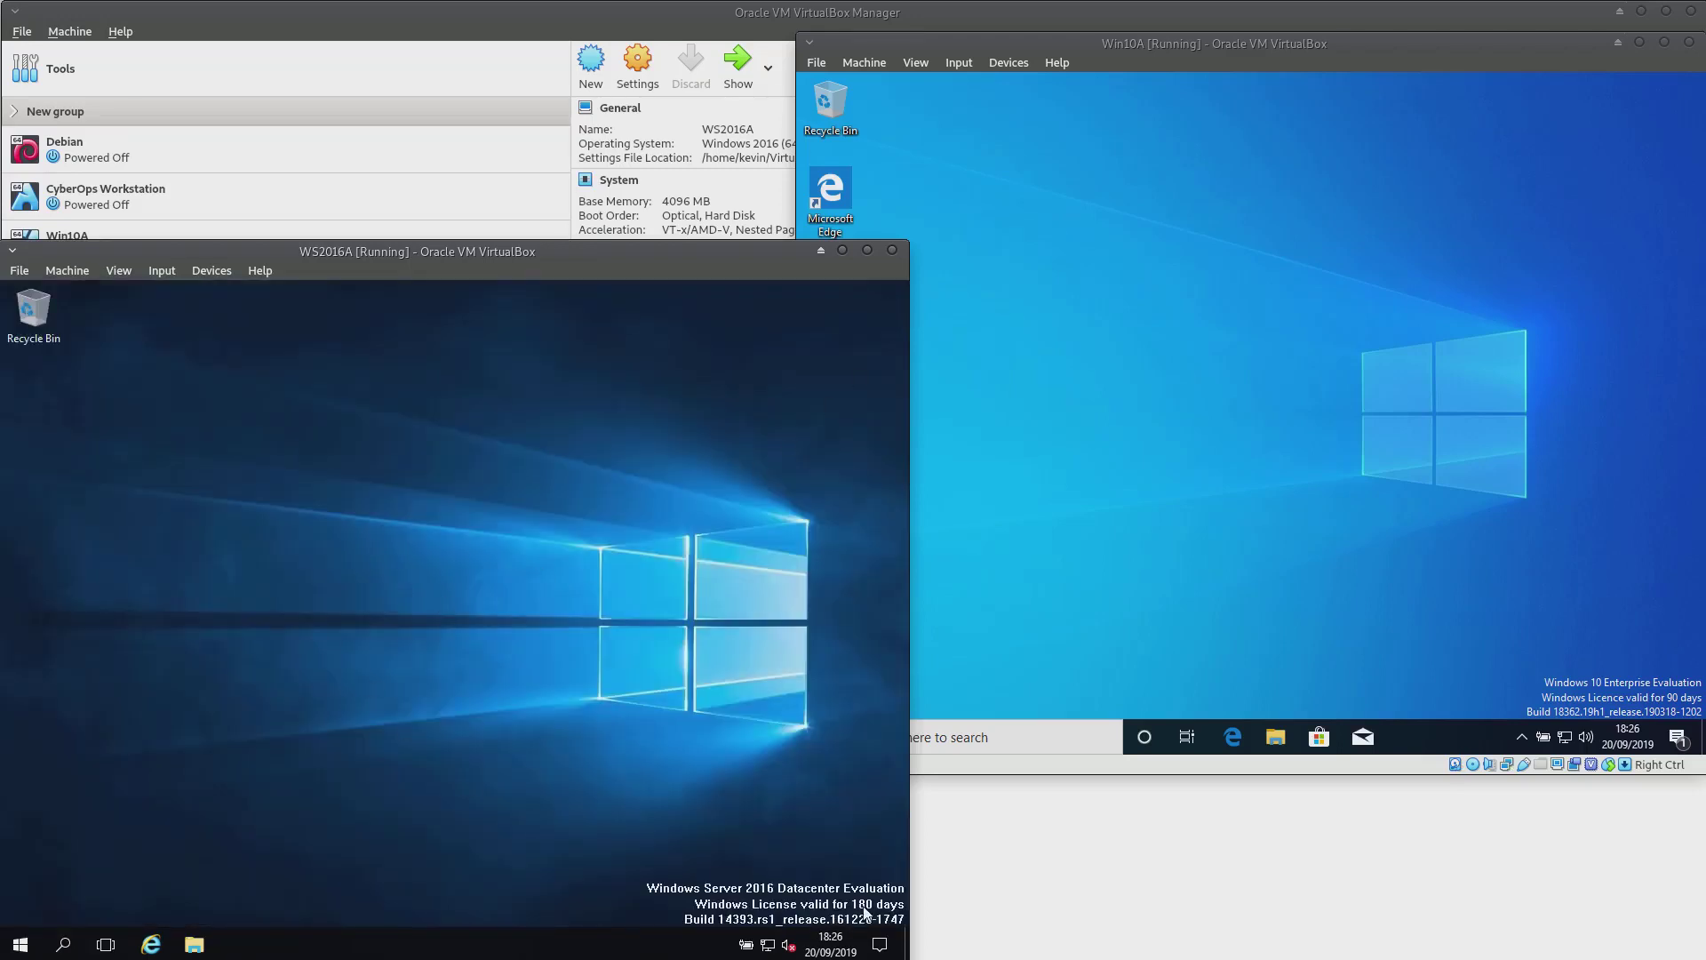
click(1168, 522)
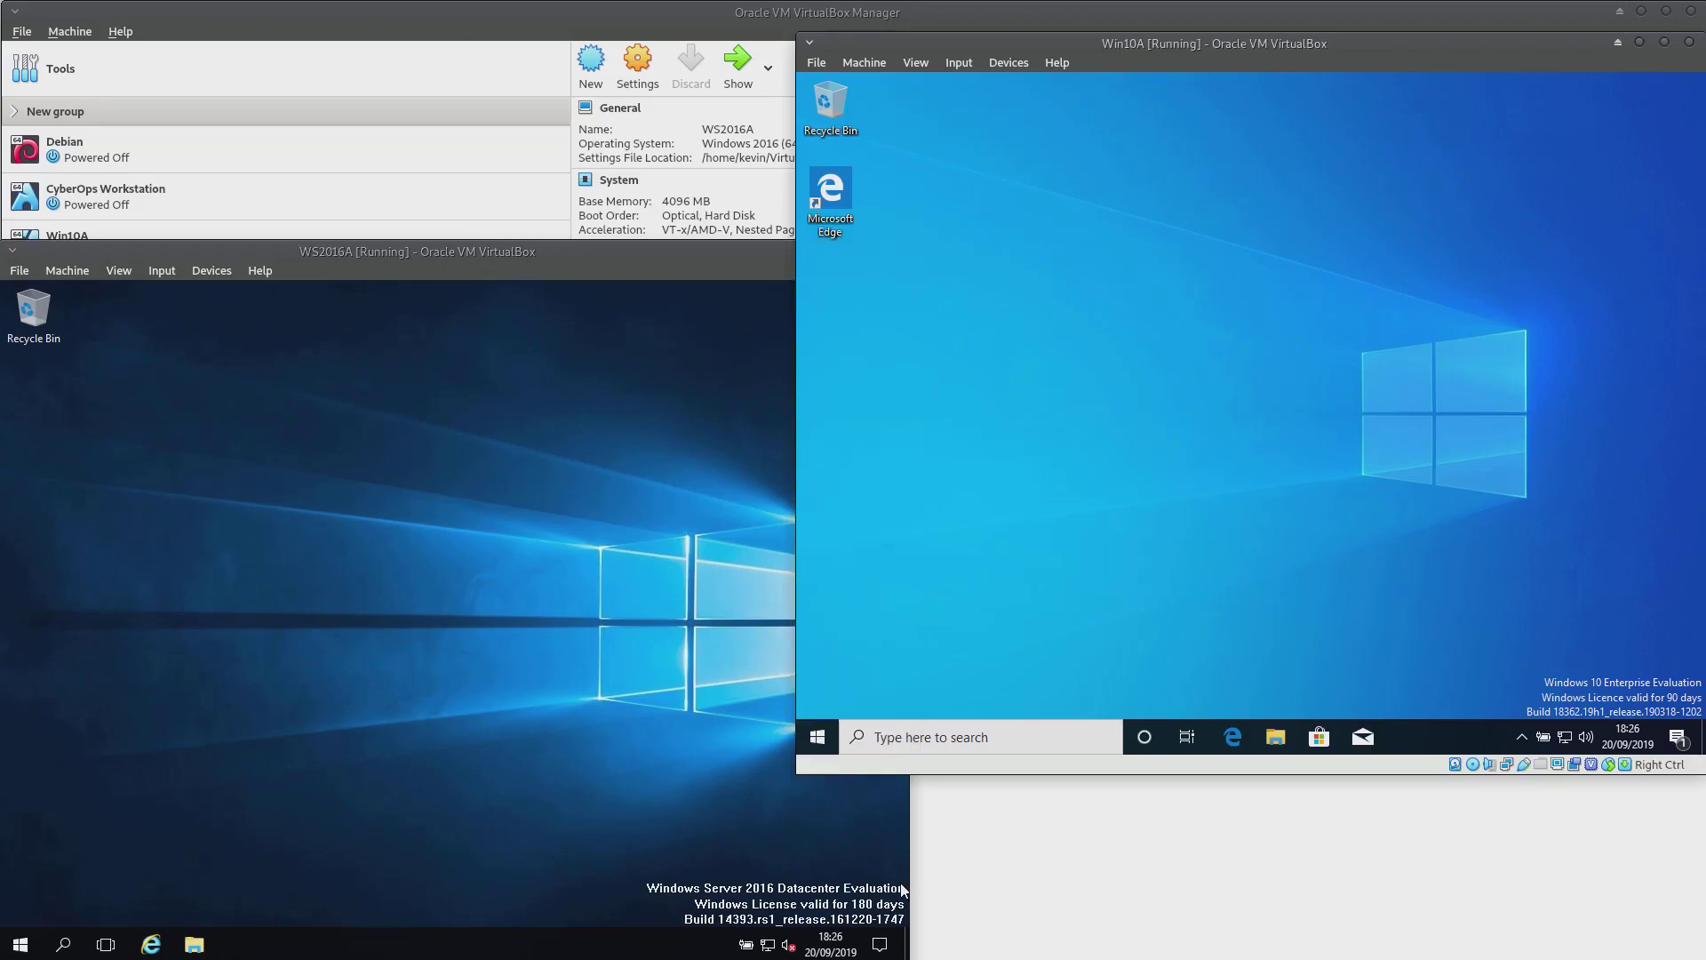
Insert the Guest Additions CD image on Win10A, start its download, then cancel the stalled download
click(997, 62)
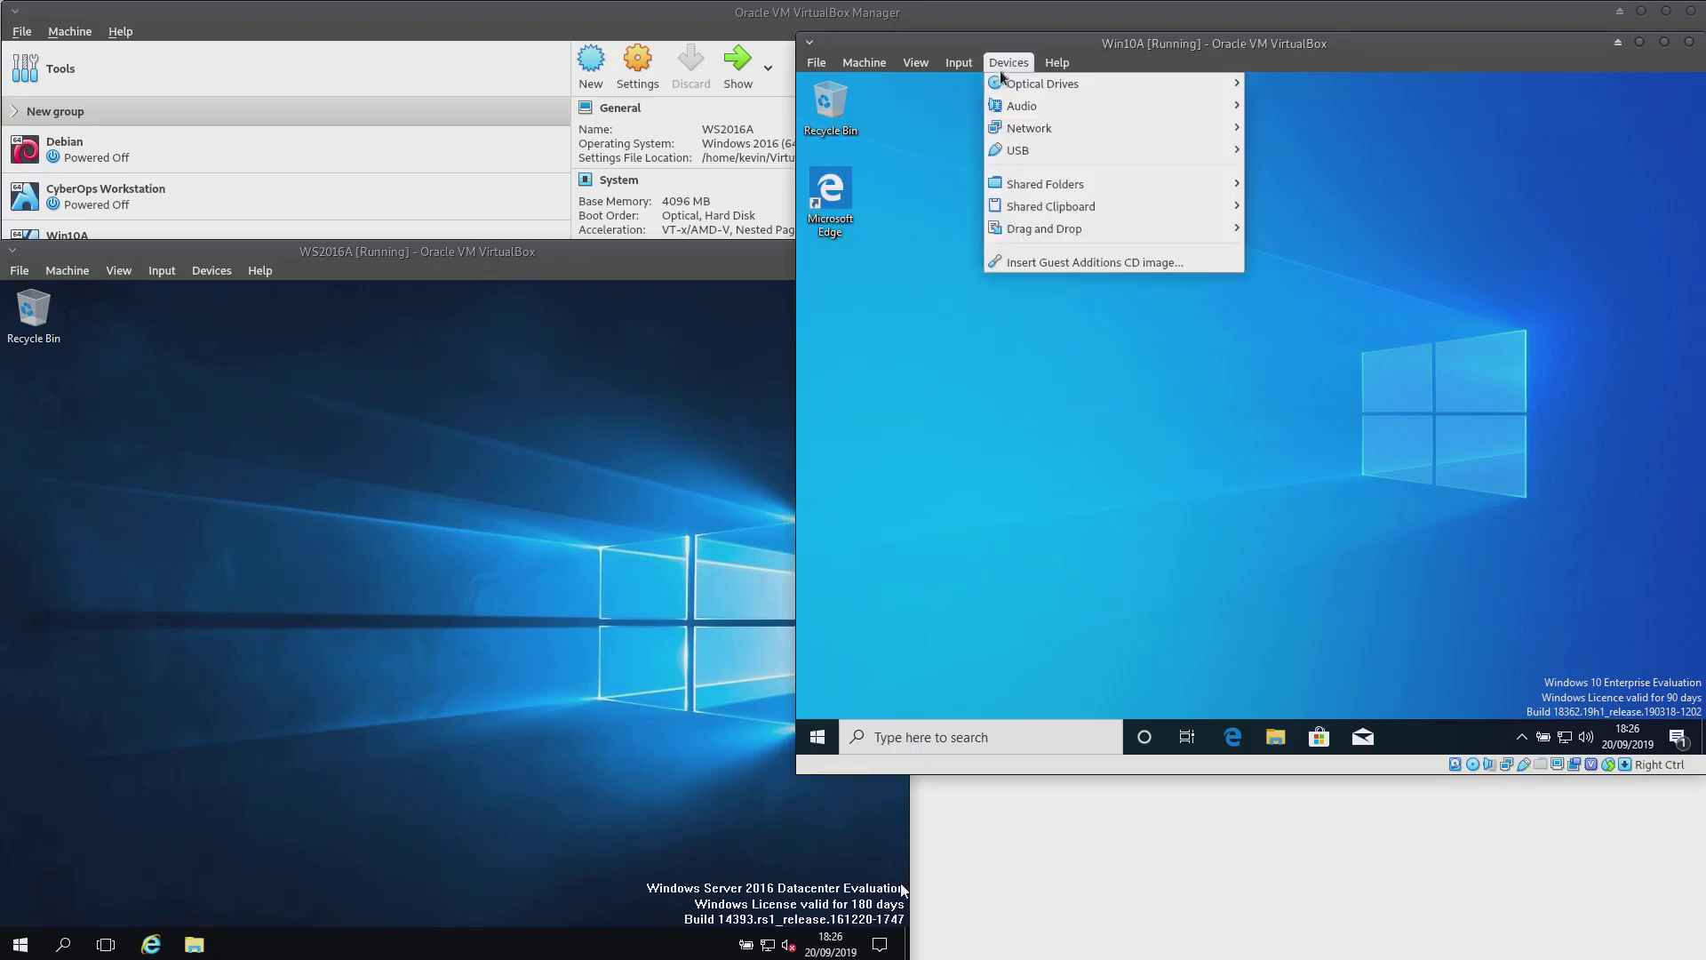
click(1108, 261)
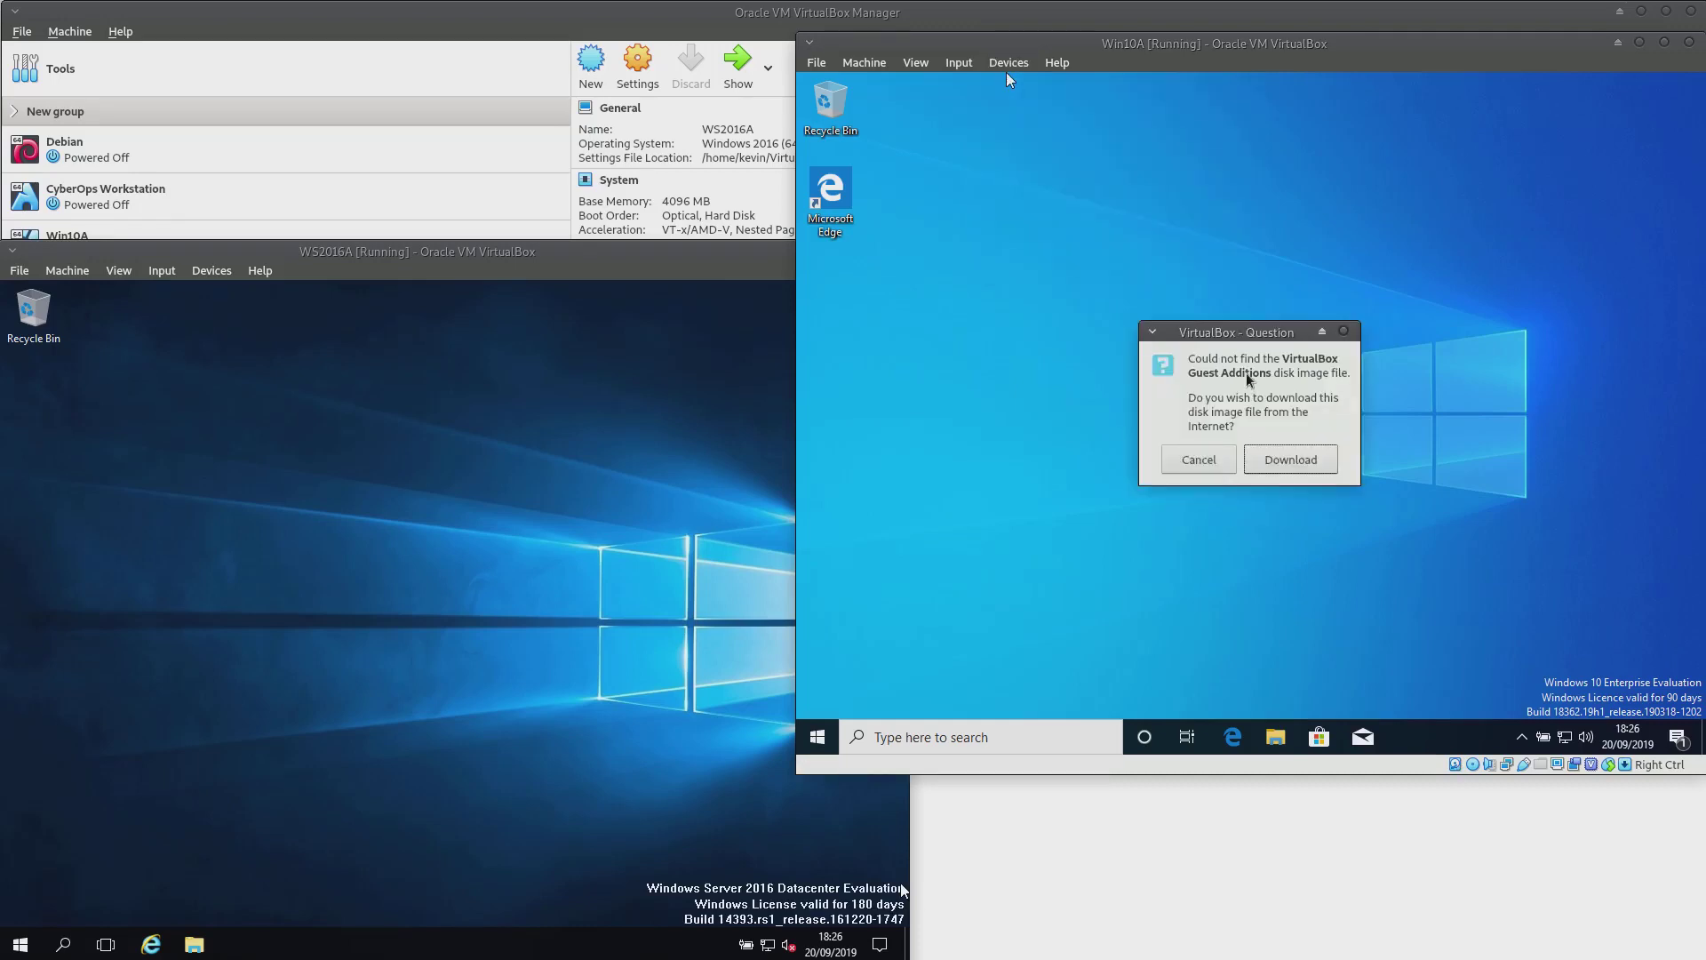
click(1298, 460)
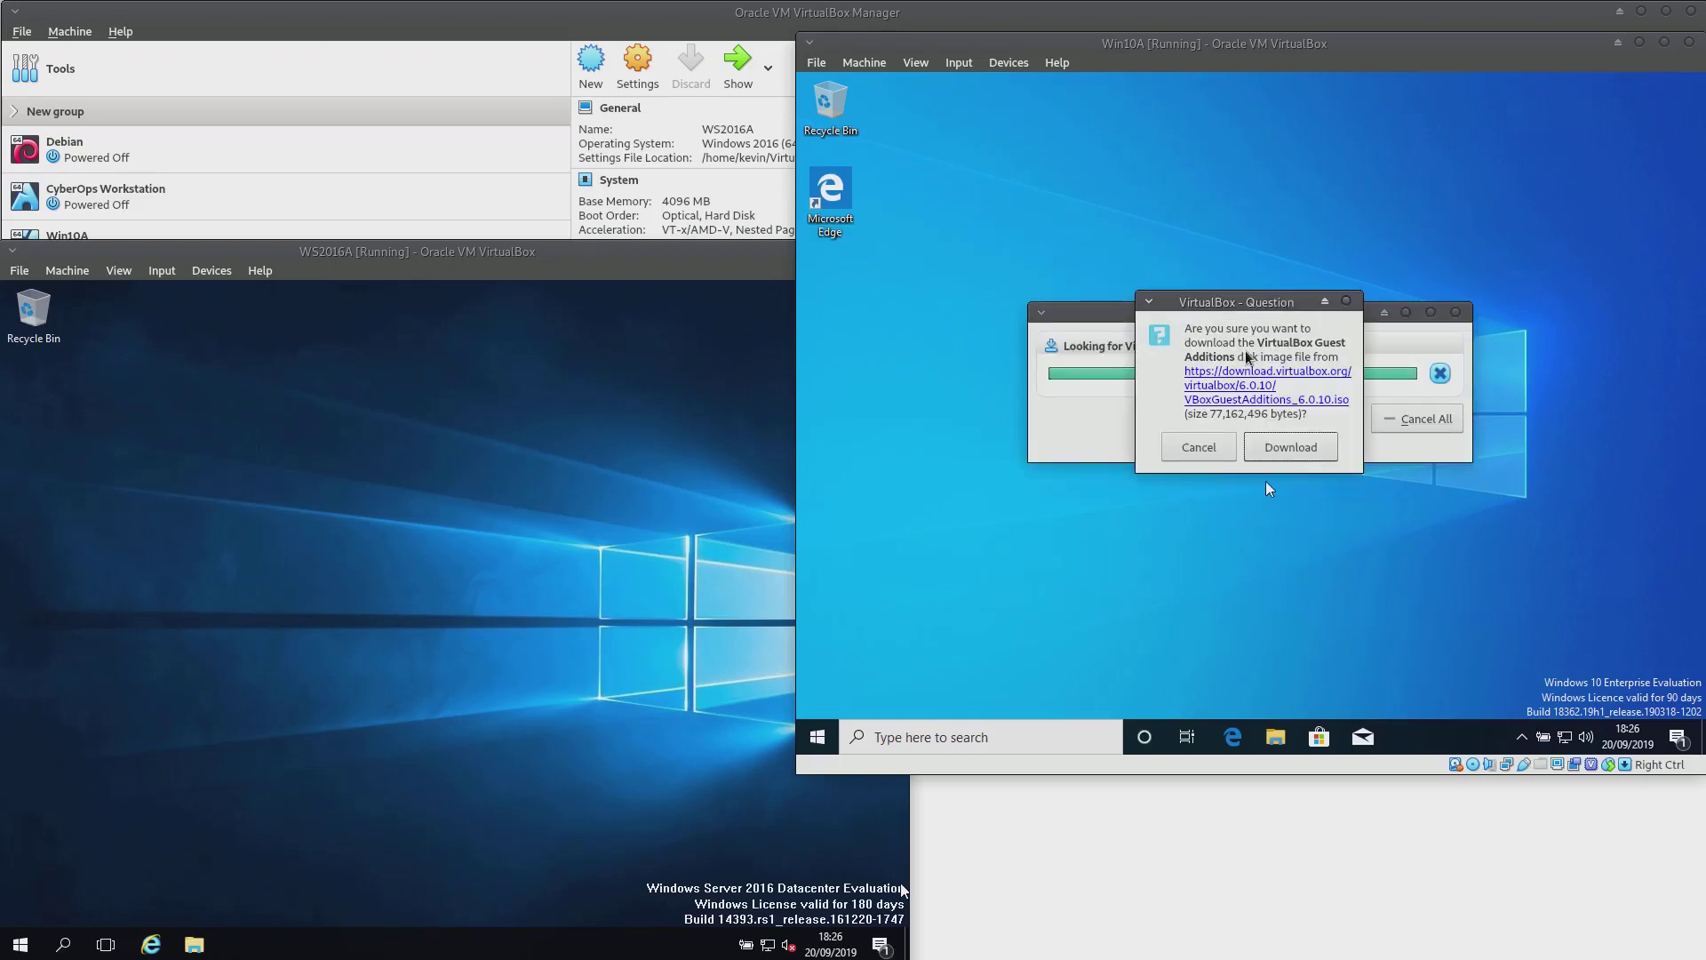
click(1290, 447)
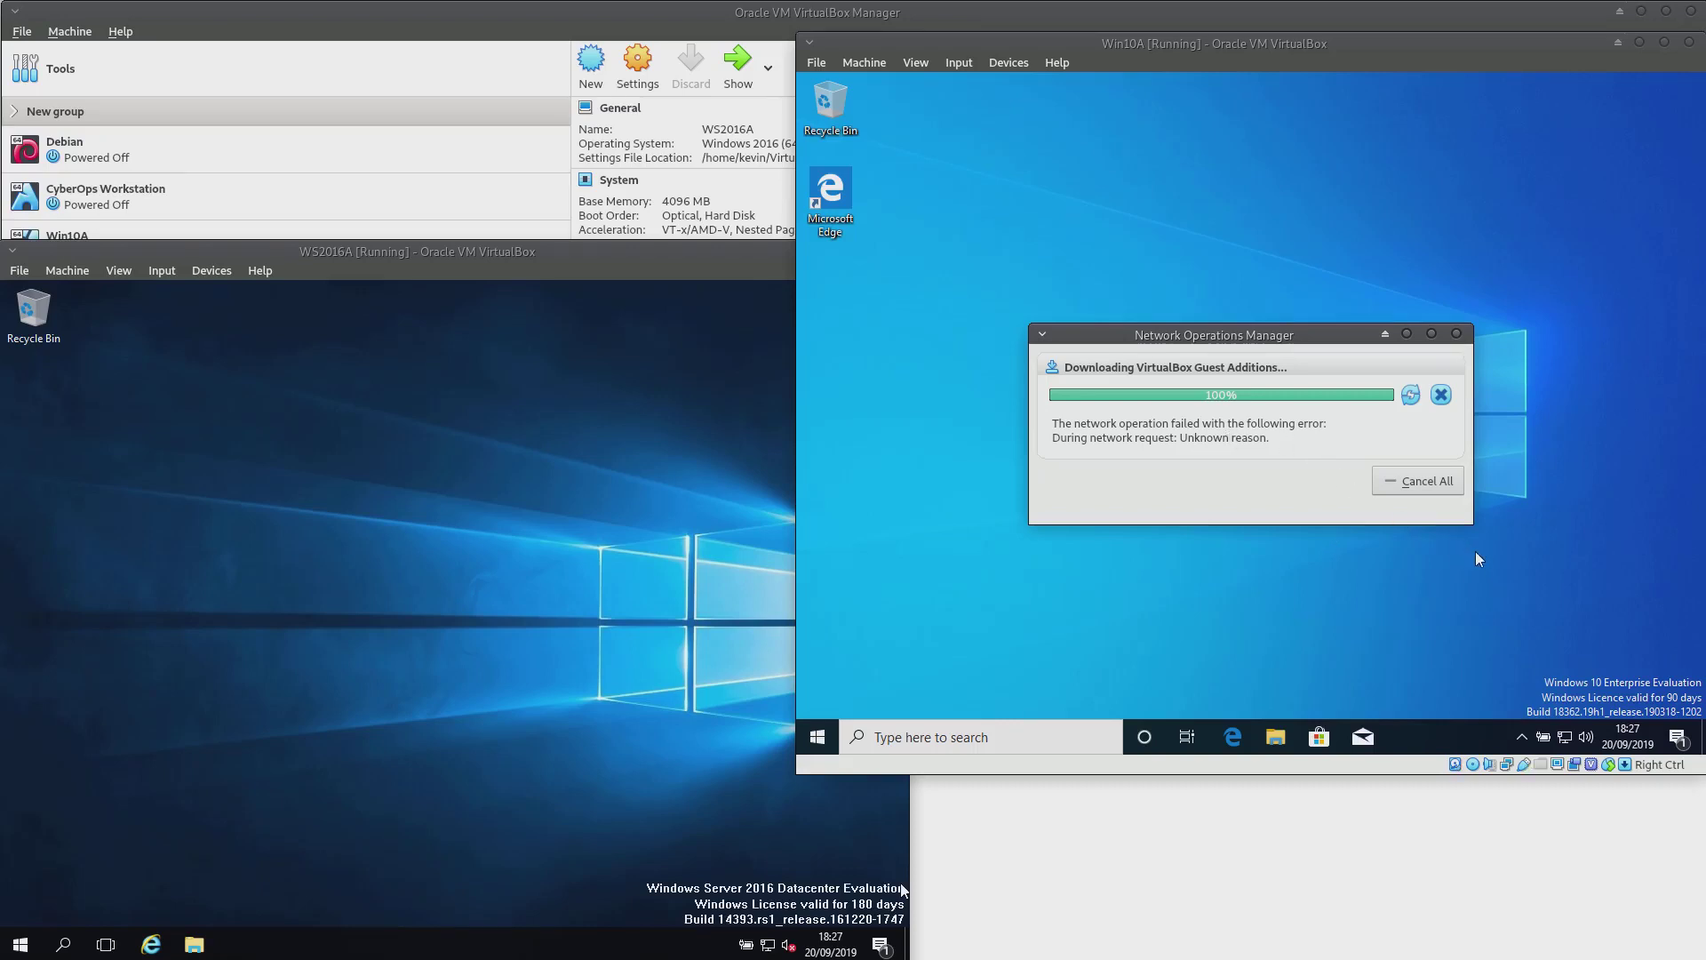
click(1439, 402)
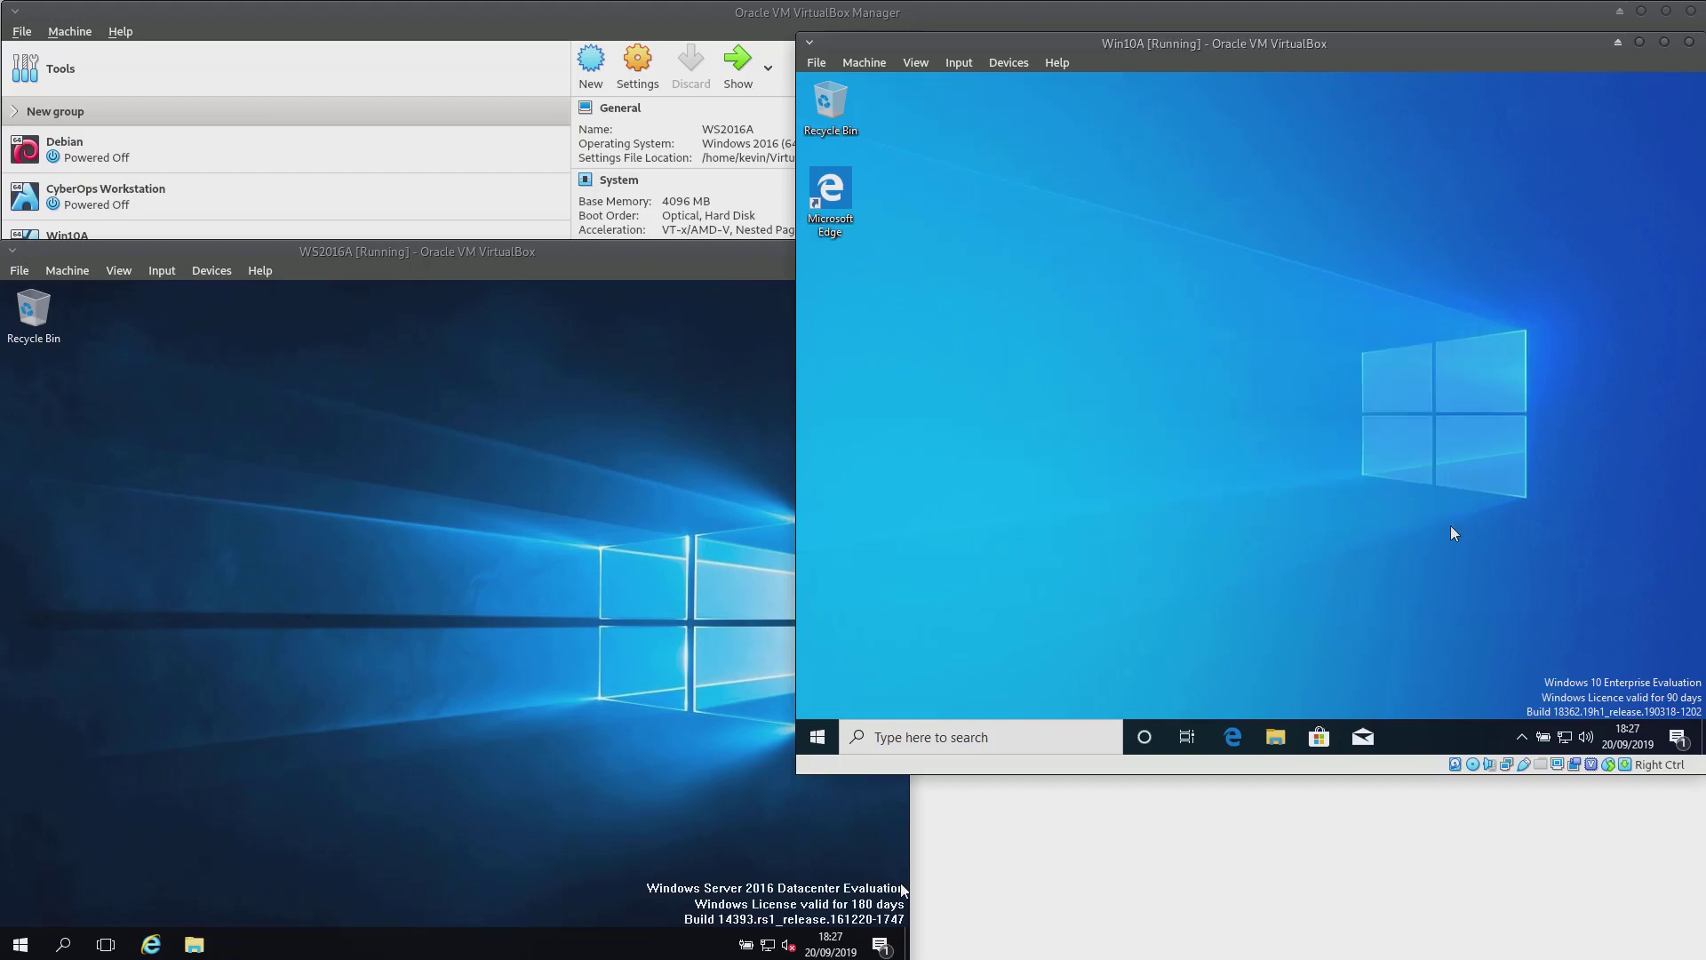
Request the Guest Additions CD image download again and dismiss the failed download window
click(999, 62)
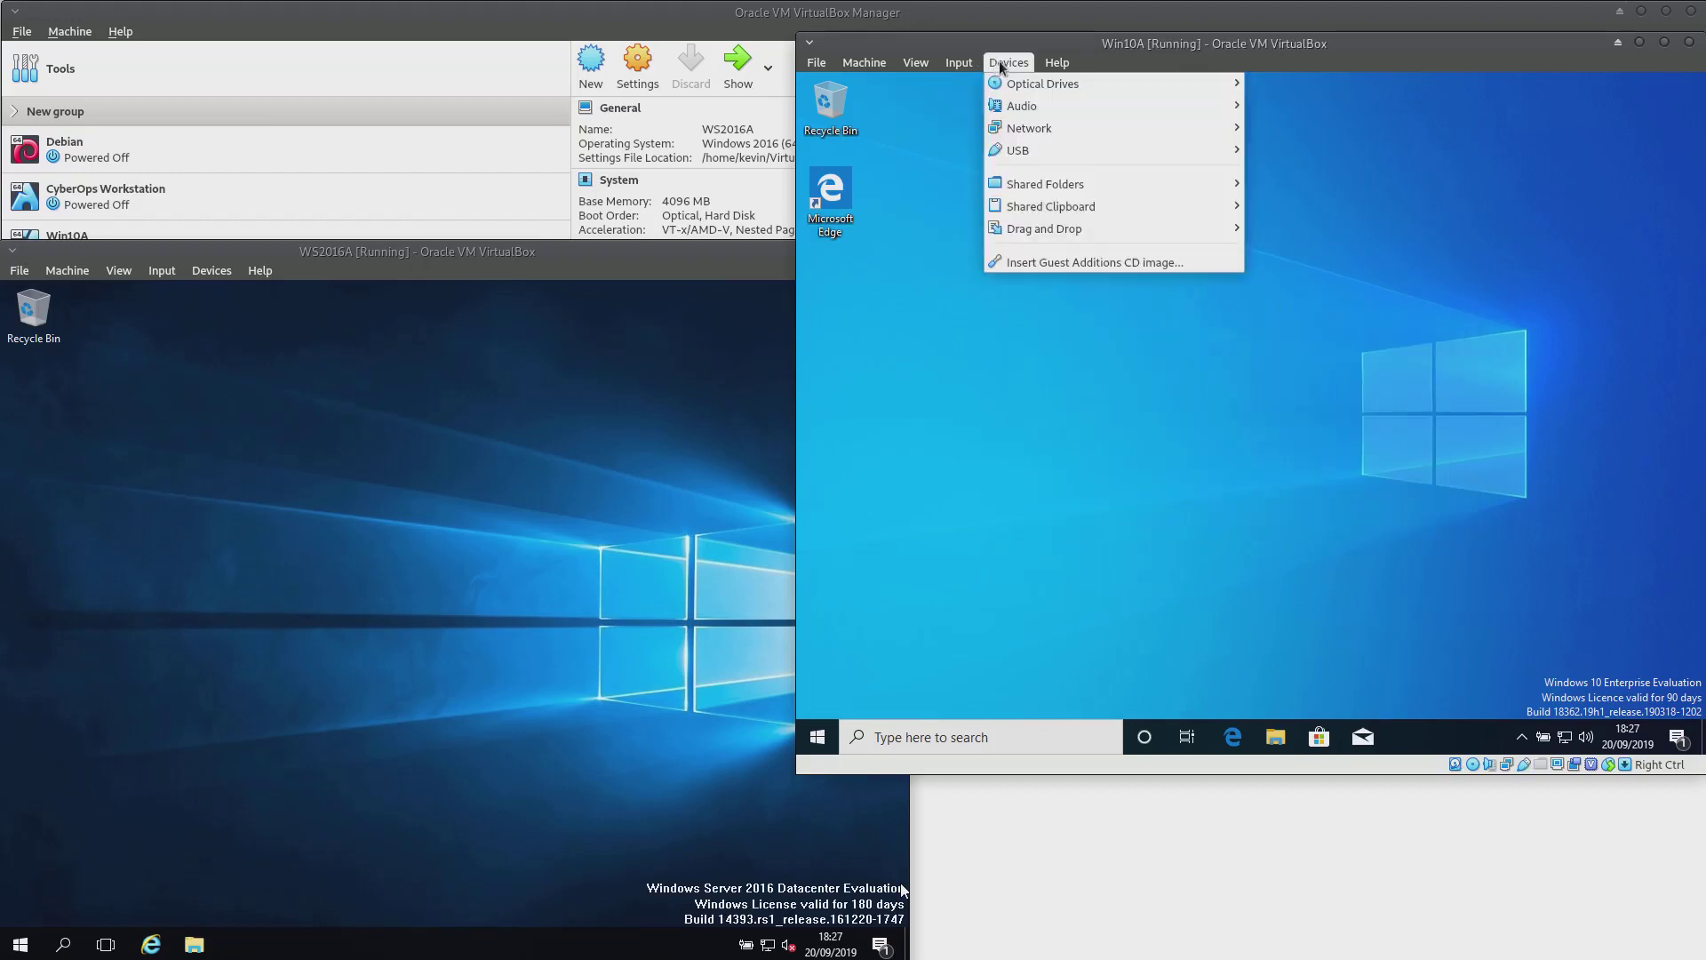
click(1064, 258)
click(1290, 462)
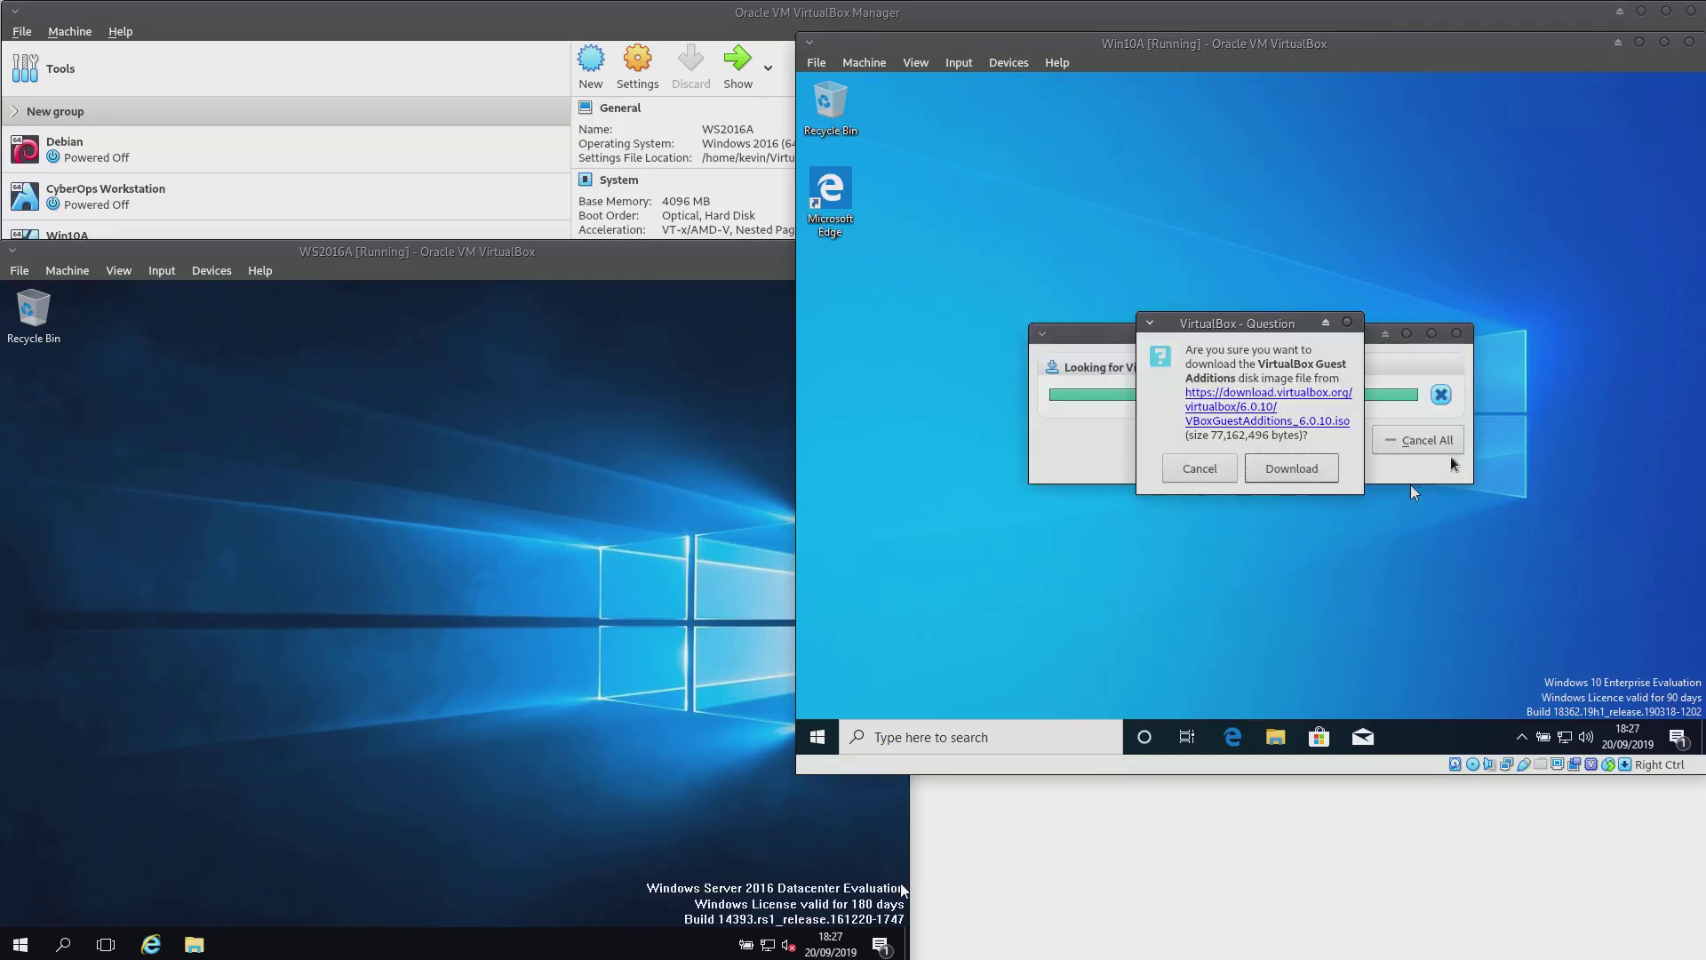
click(1291, 471)
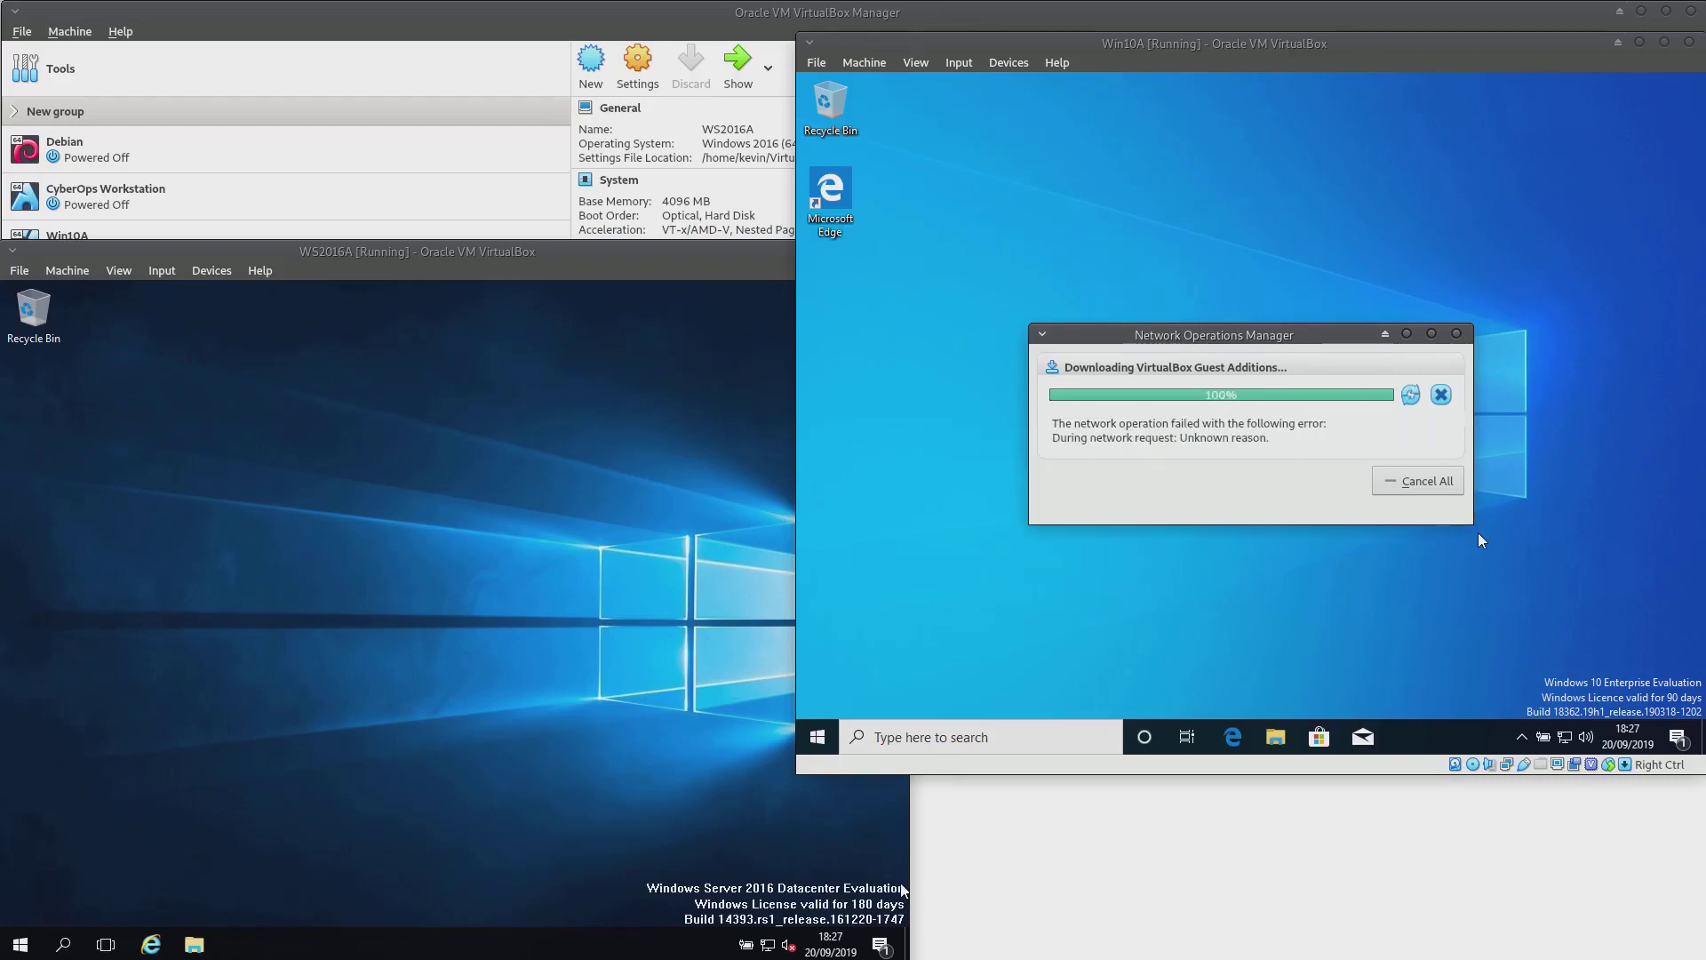
click(1440, 394)
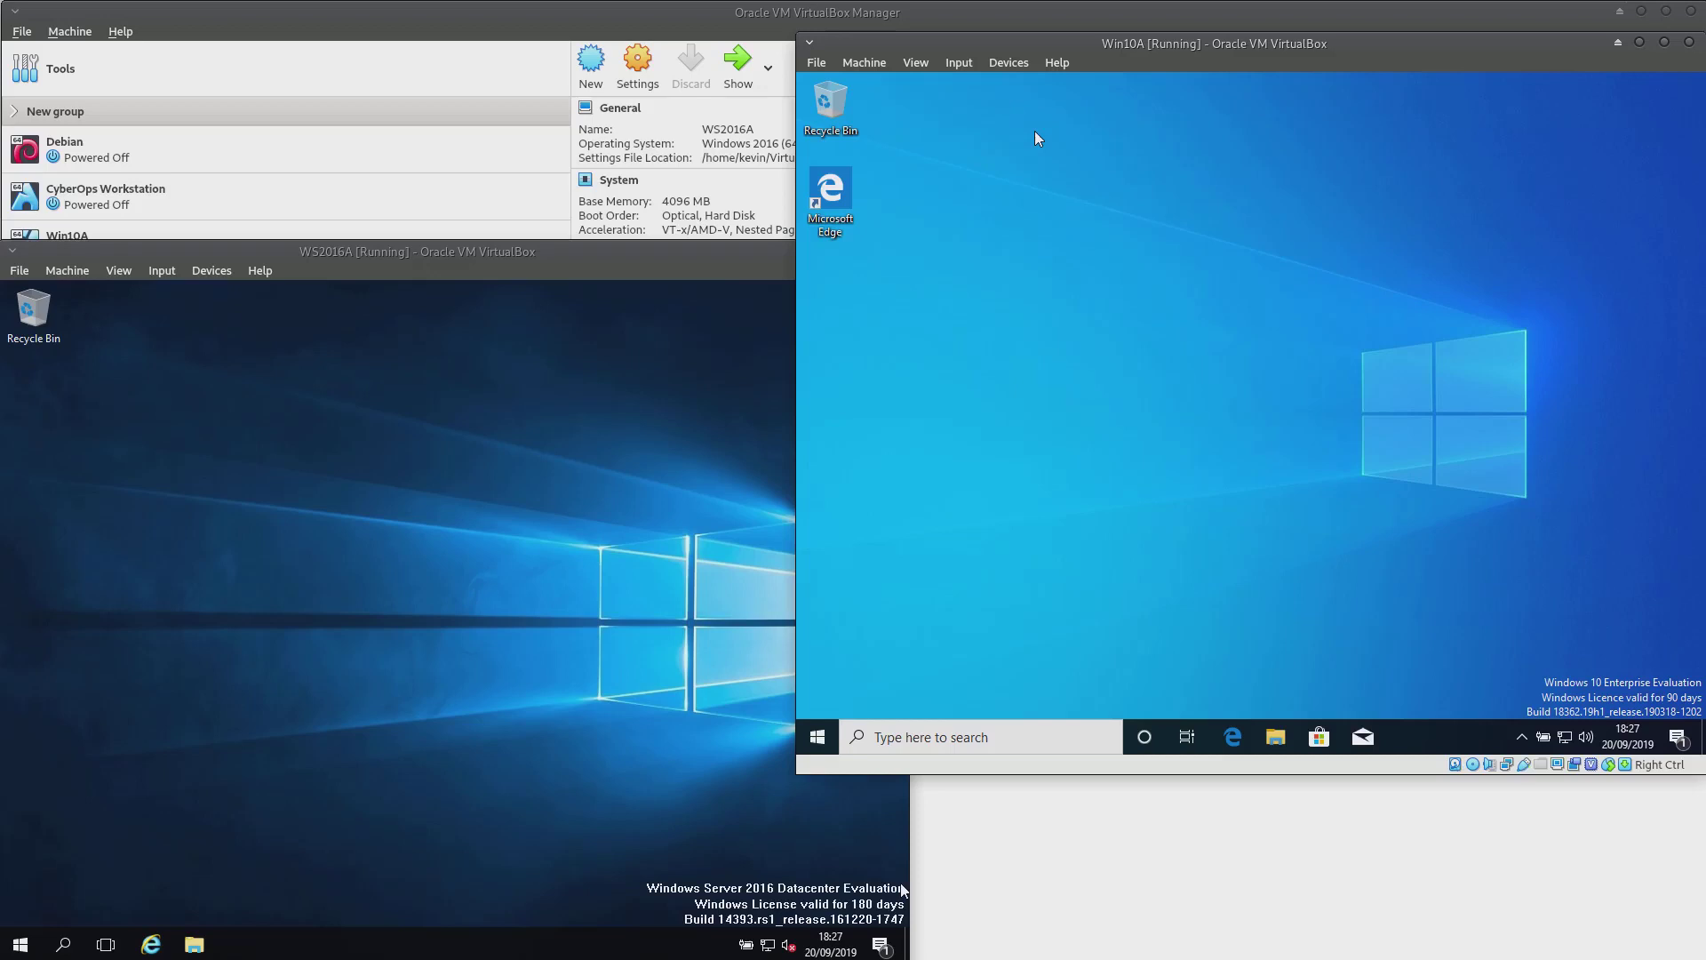
Maximize the Edge browser to fill the Win10A guest screen
click(818, 63)
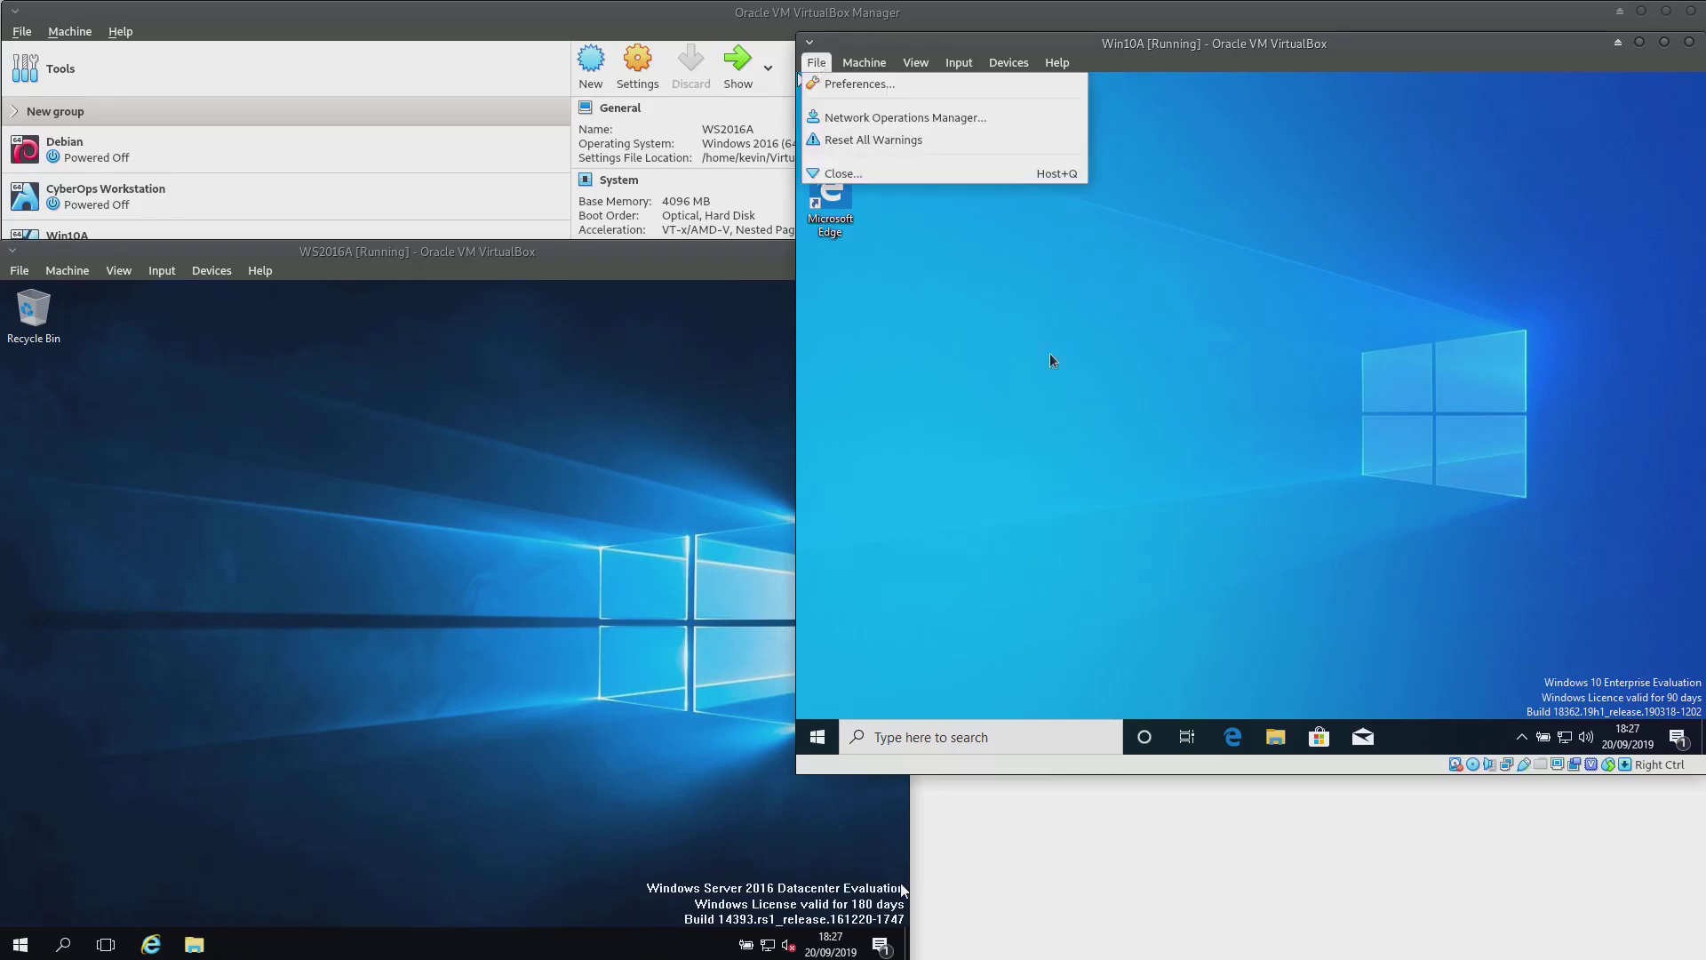
click(1032, 440)
click(817, 737)
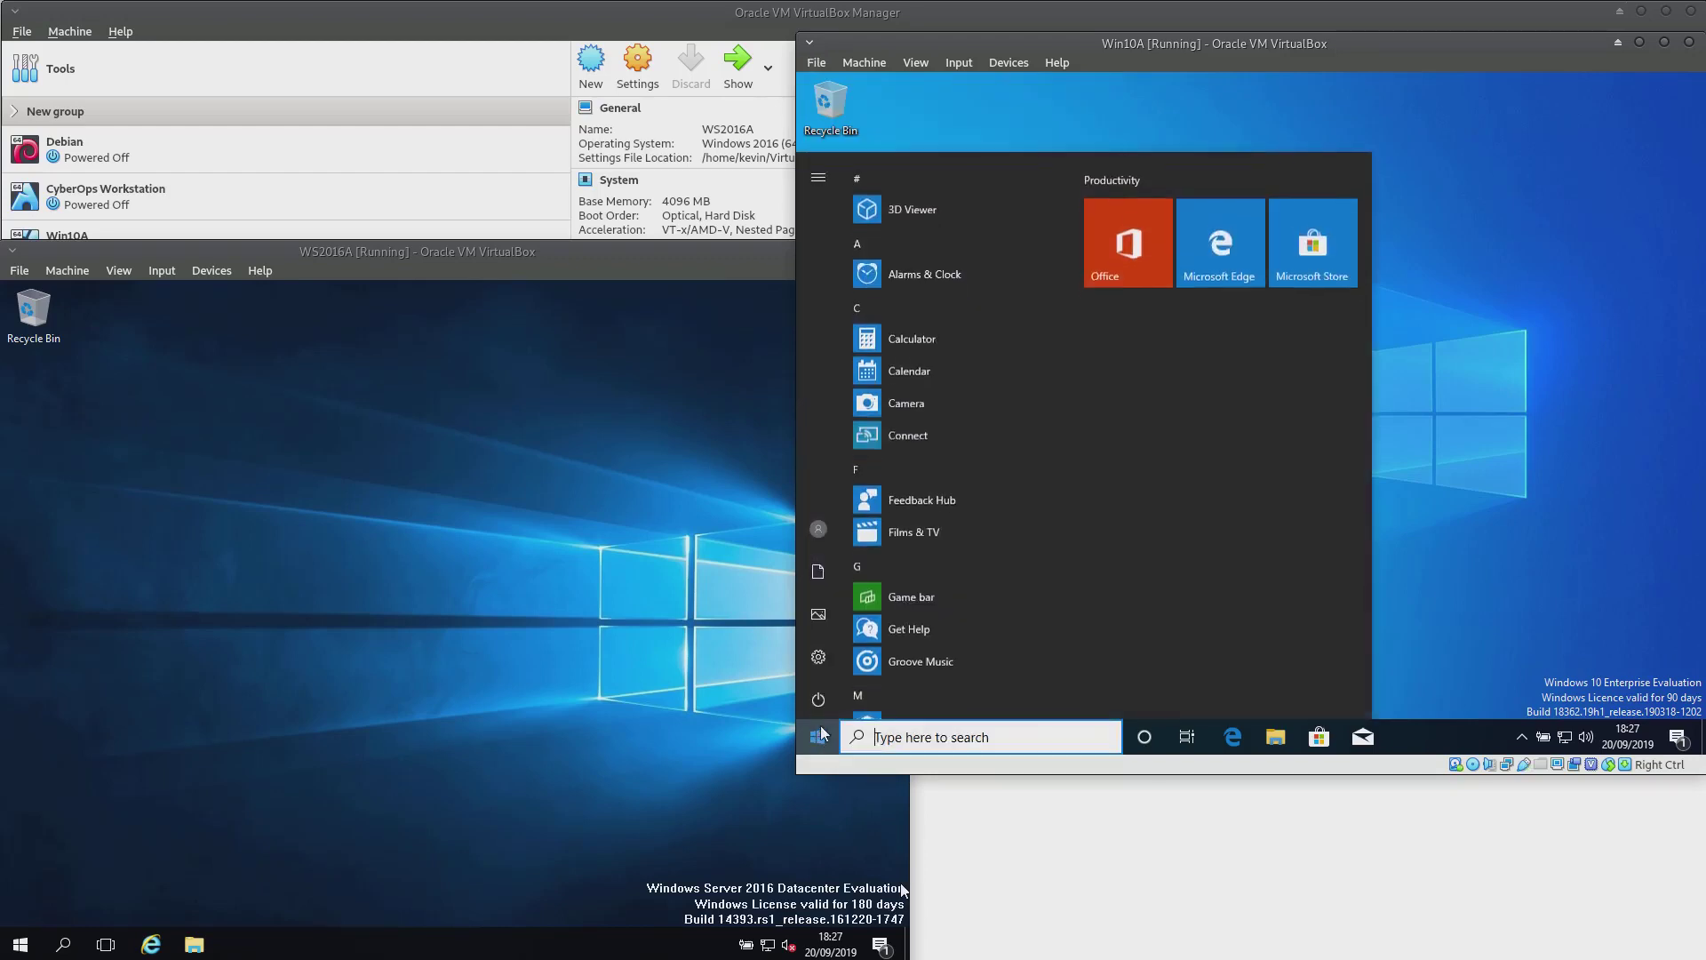
click(1599, 505)
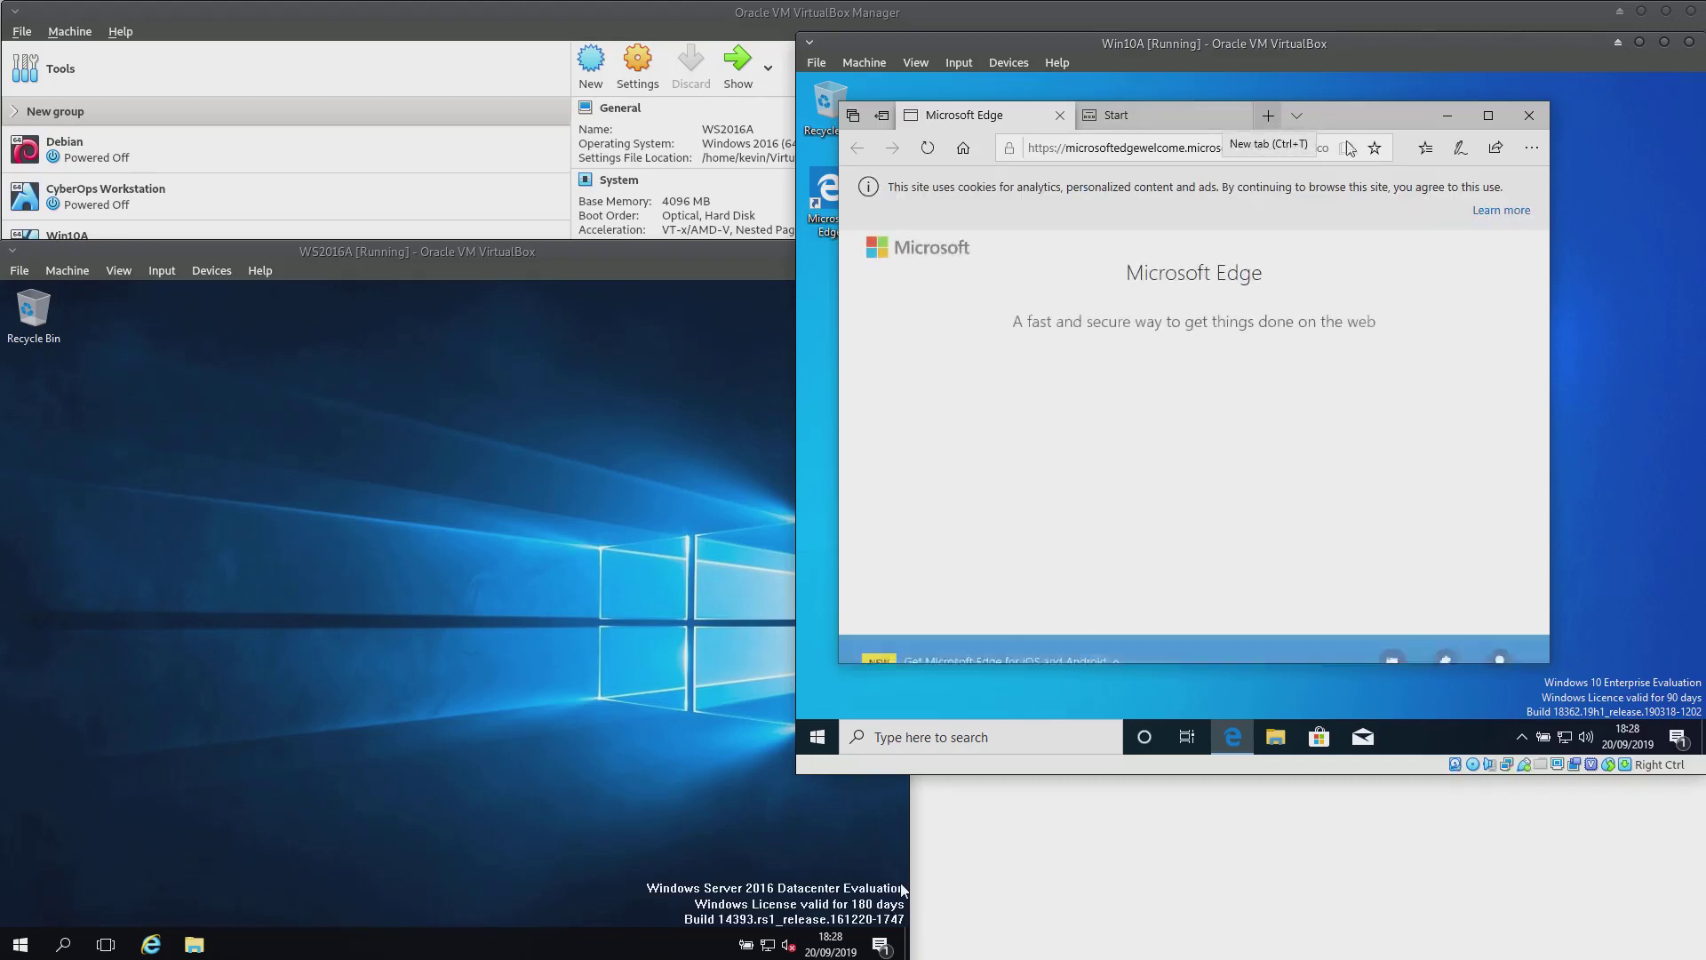
click(1488, 116)
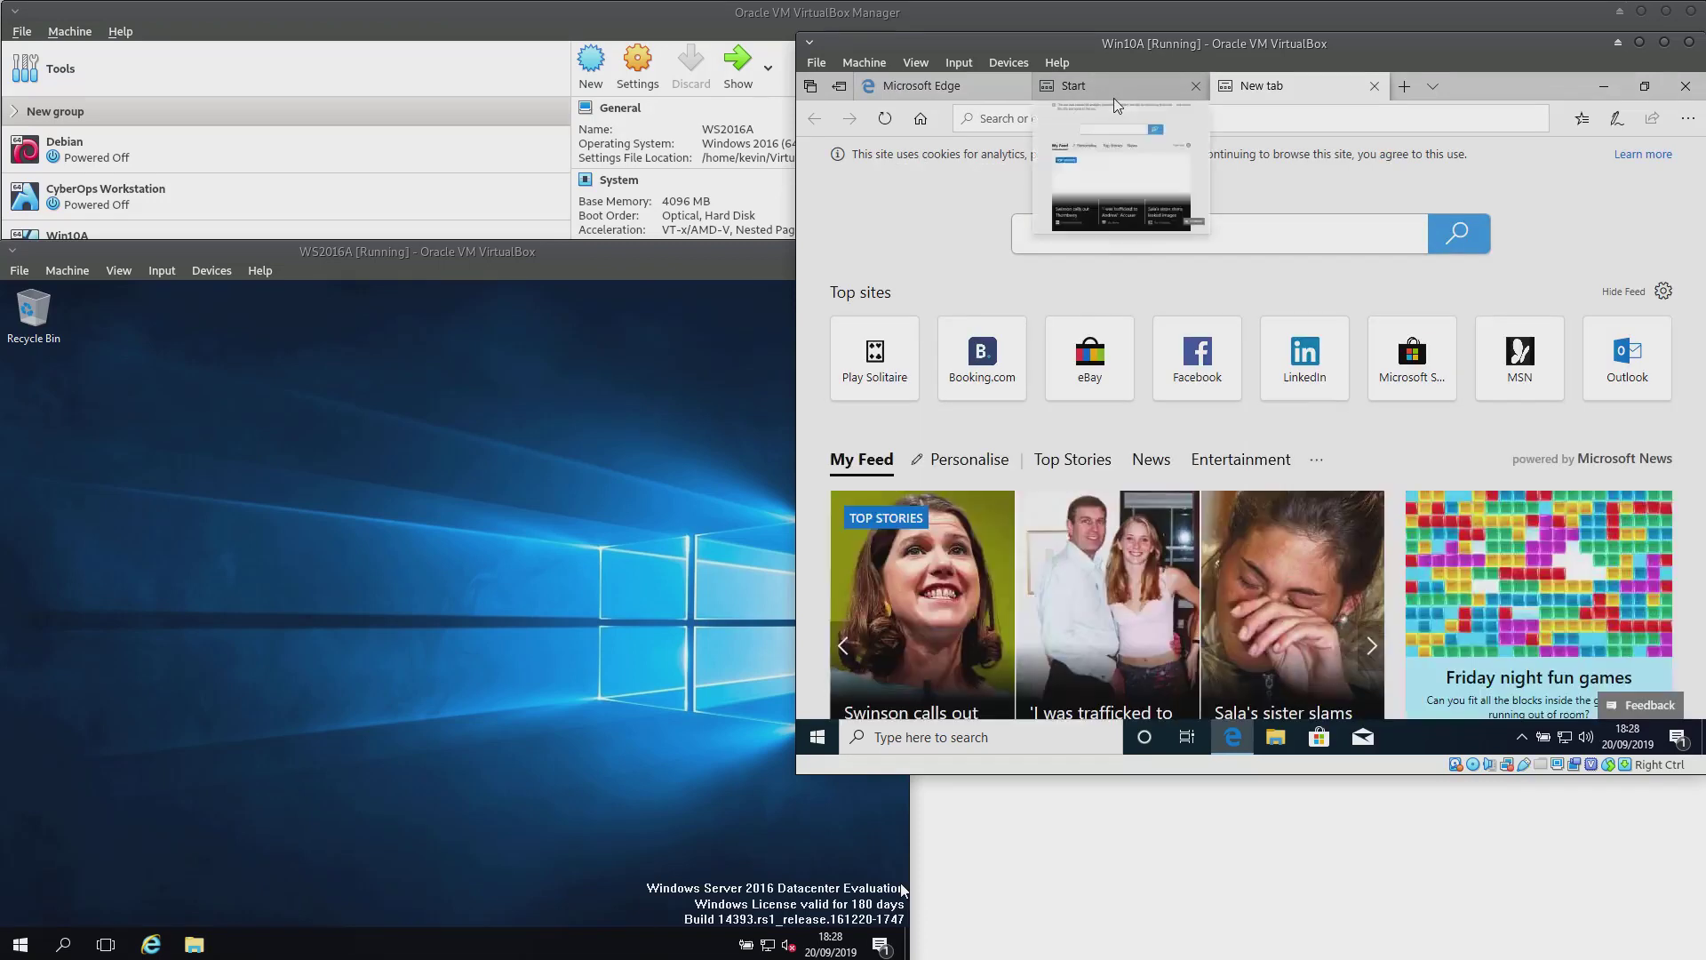
Search for 'bbc news' and load the Home - BBC News page
text(bbc)
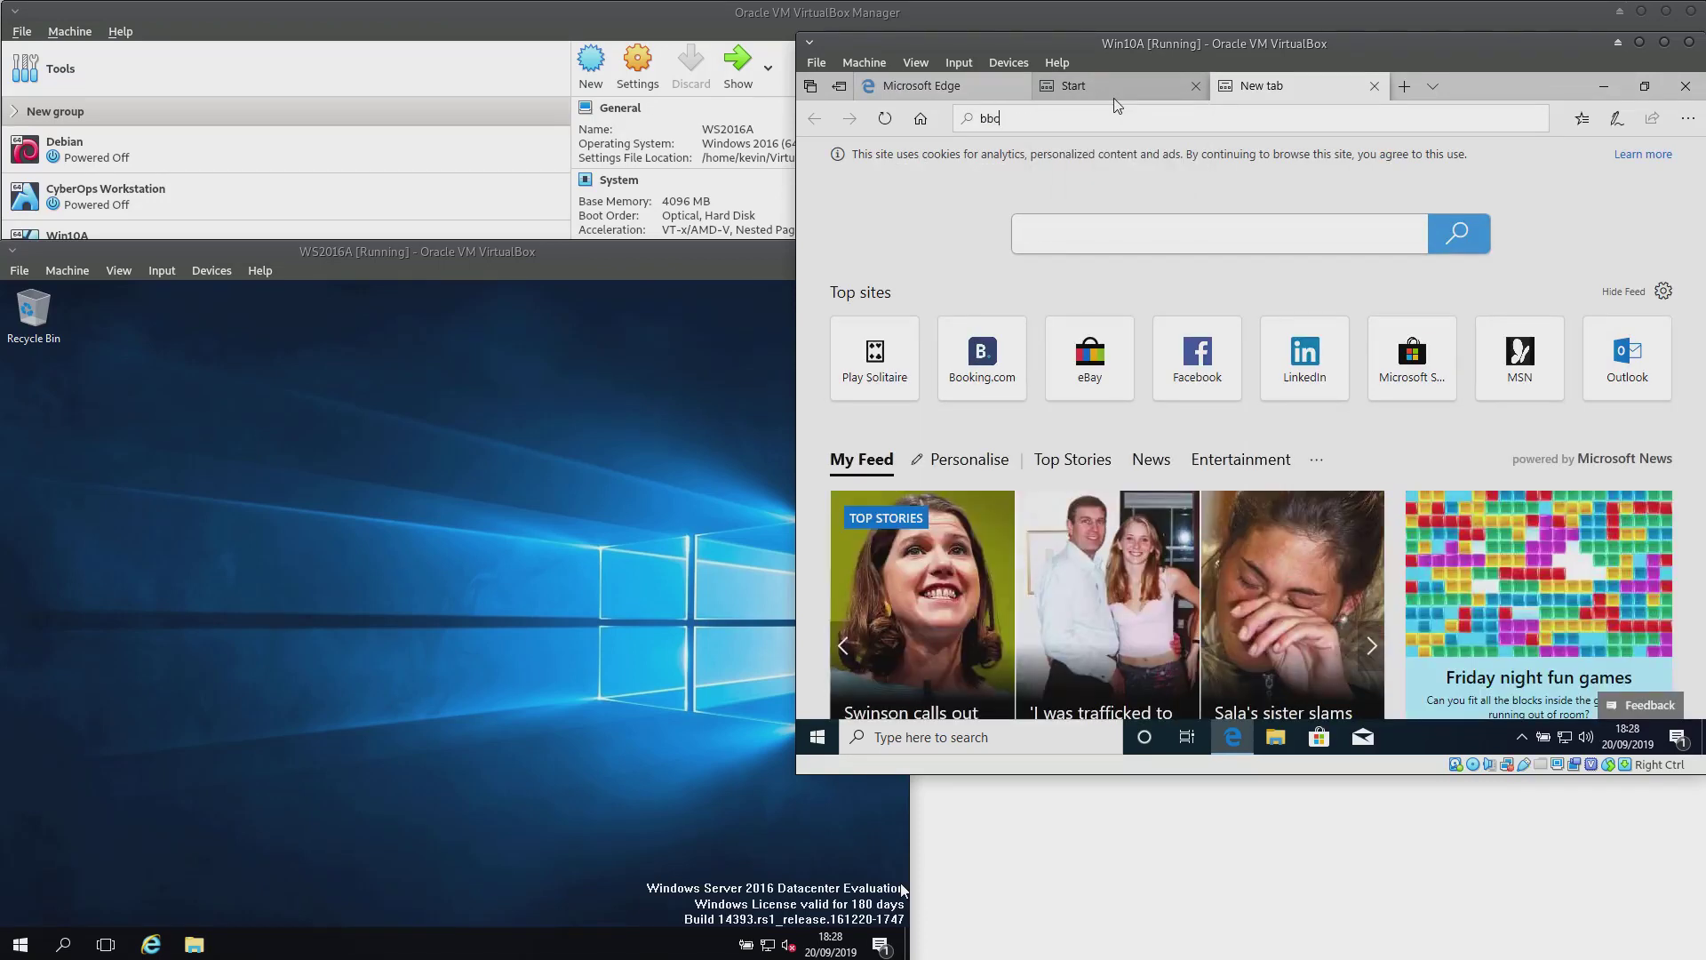
text( news)
key(Return)
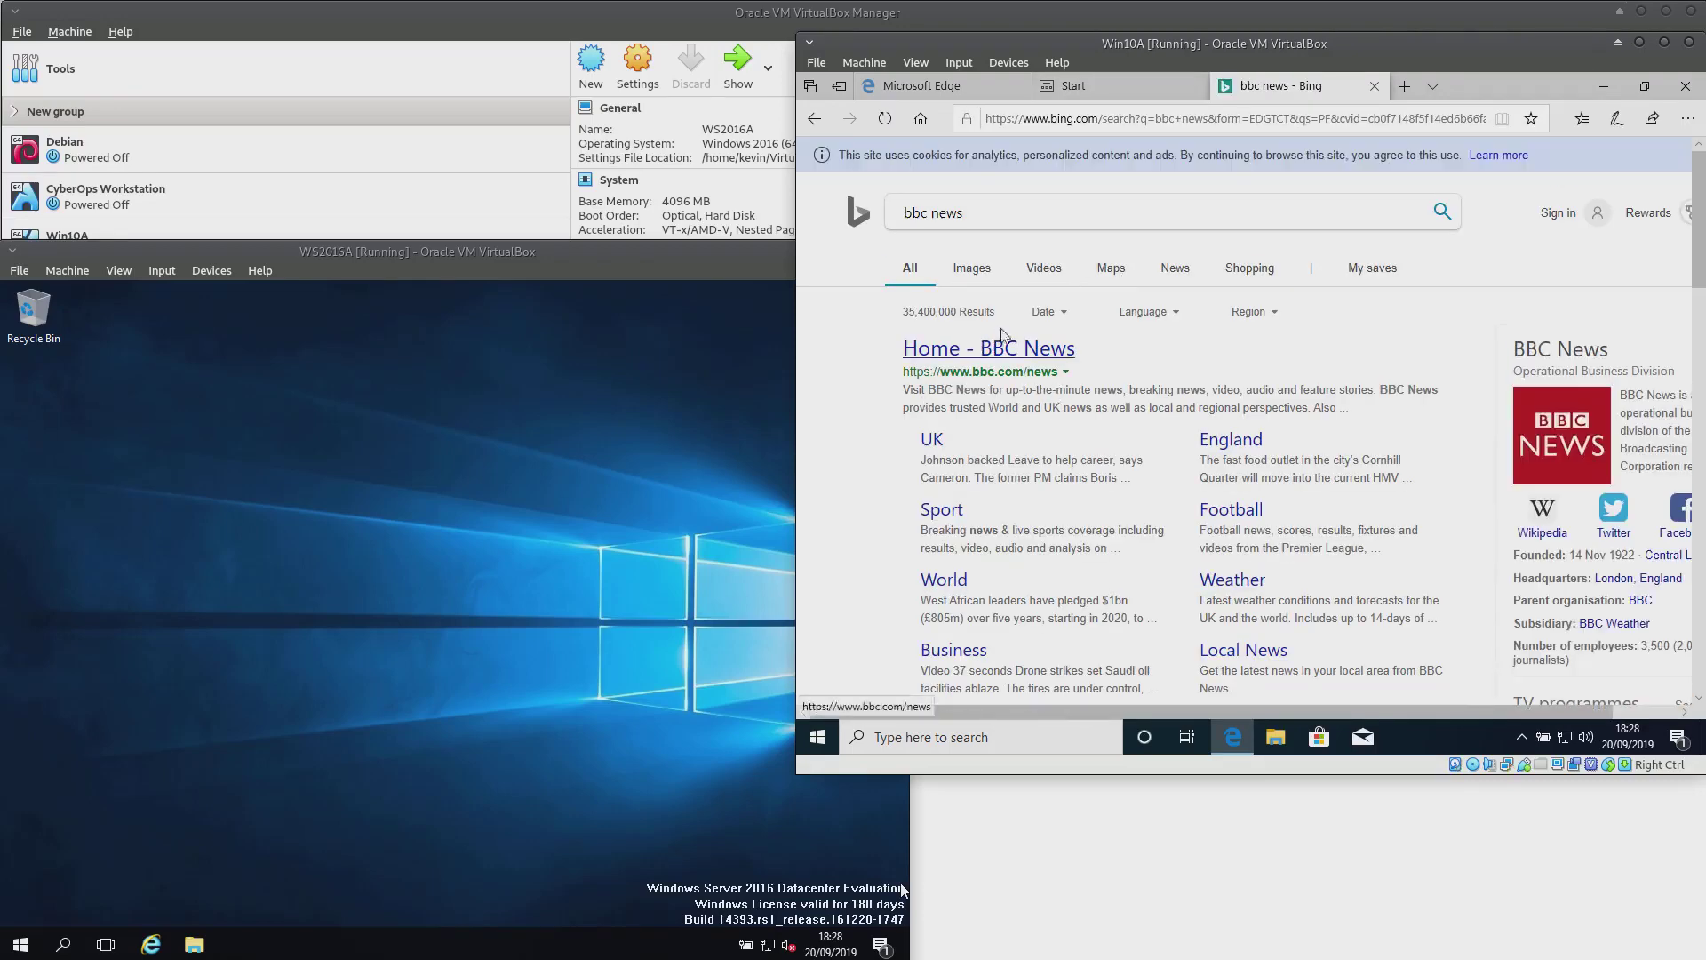
click(1023, 356)
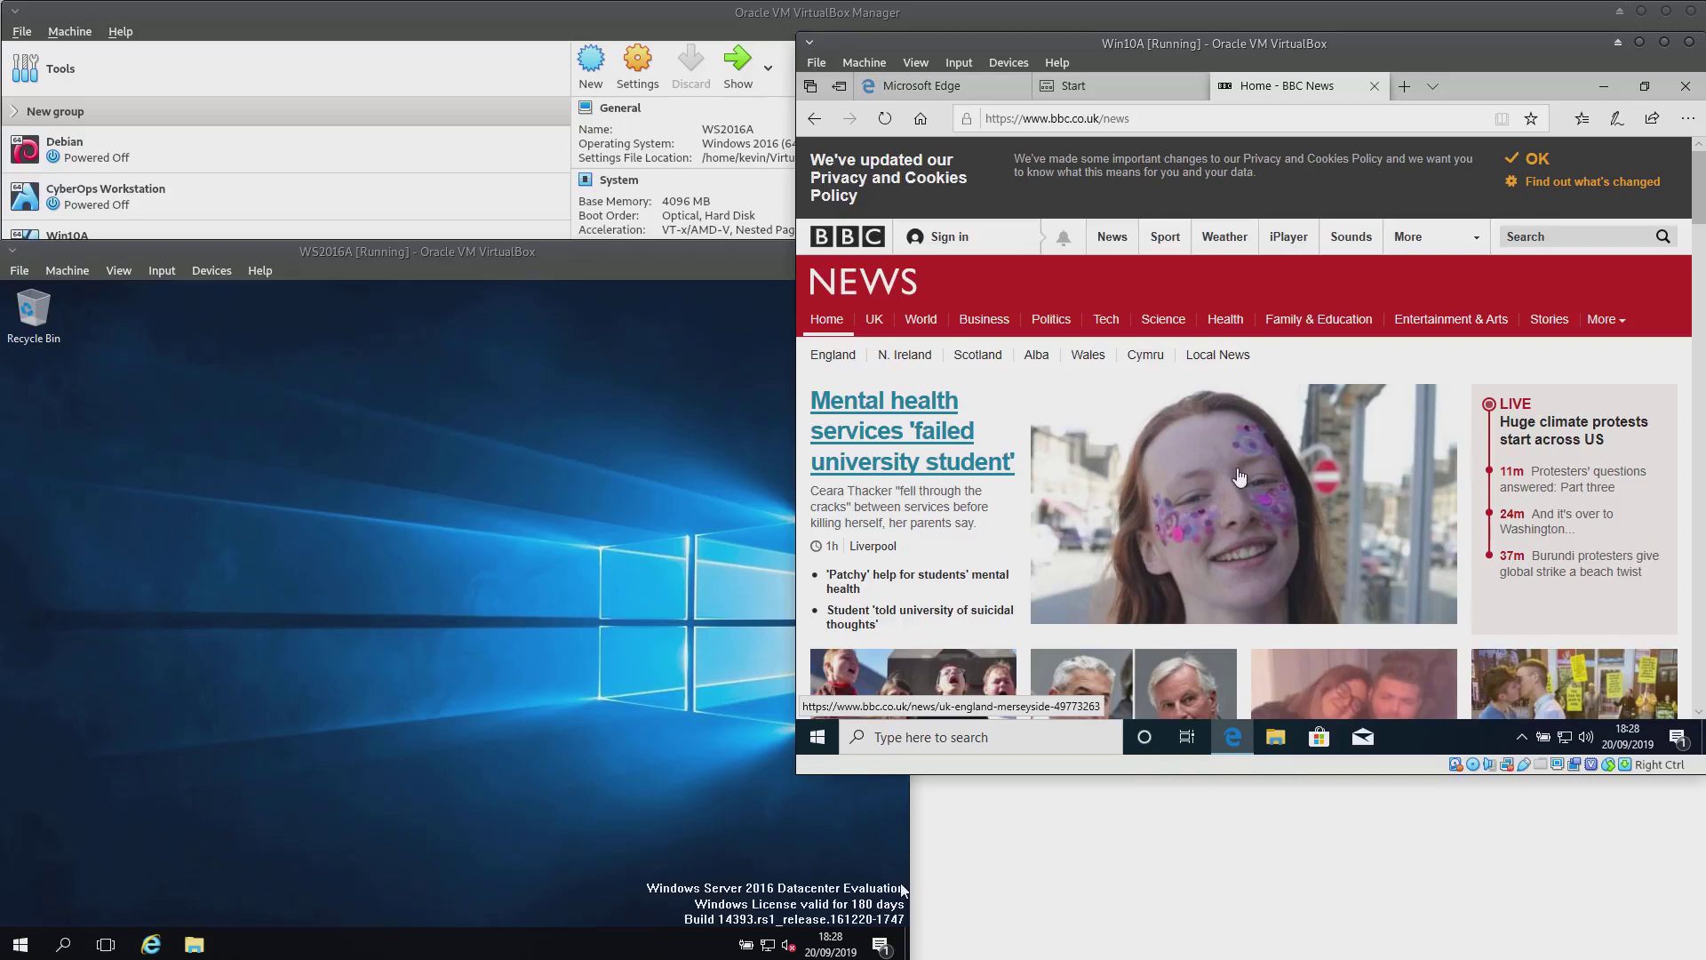
Close Edge in Win10A, confirming Close all tabs
click(1687, 93)
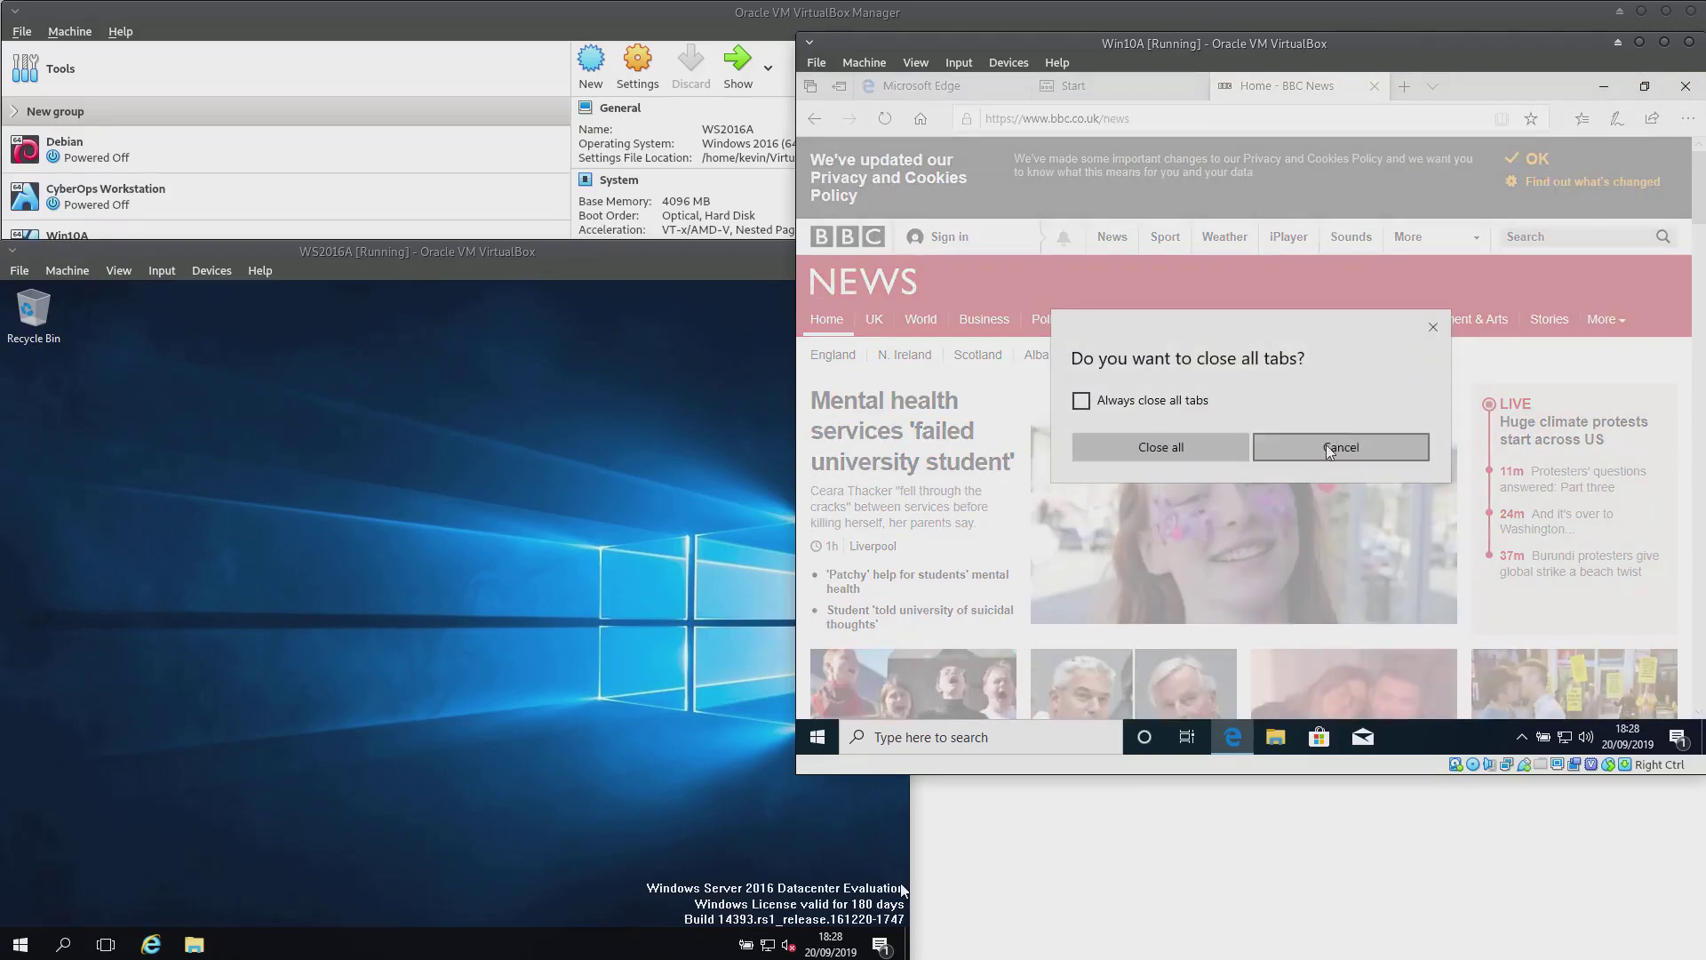
click(1330, 451)
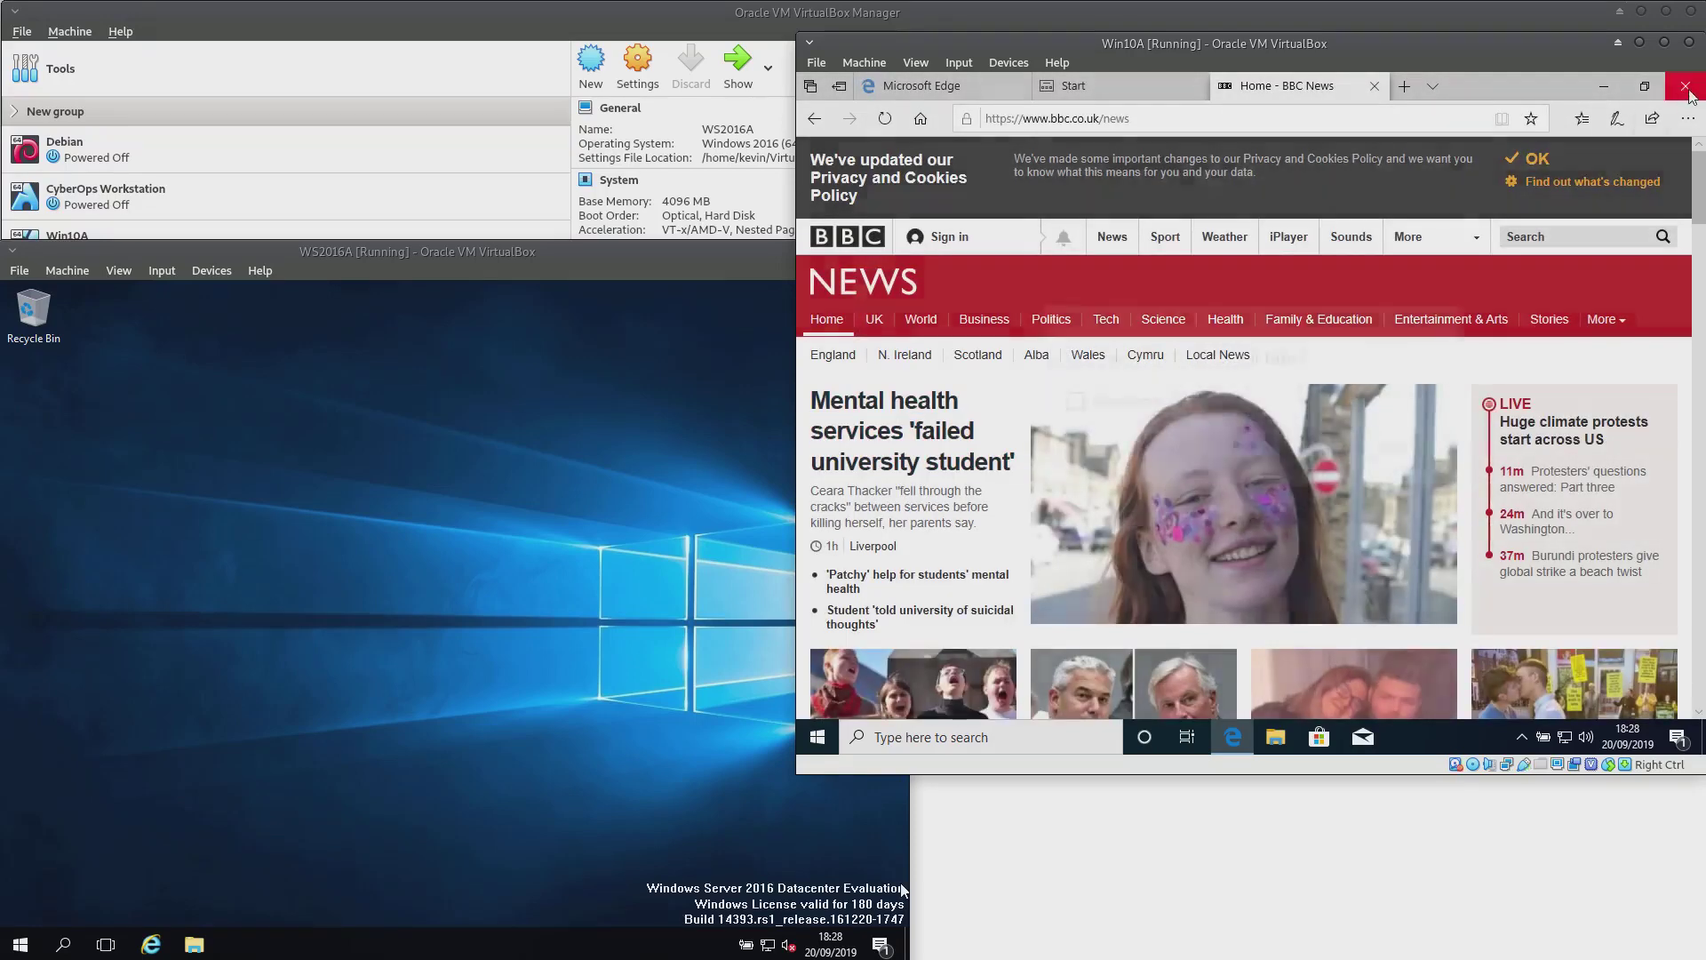
click(1688, 93)
click(1203, 448)
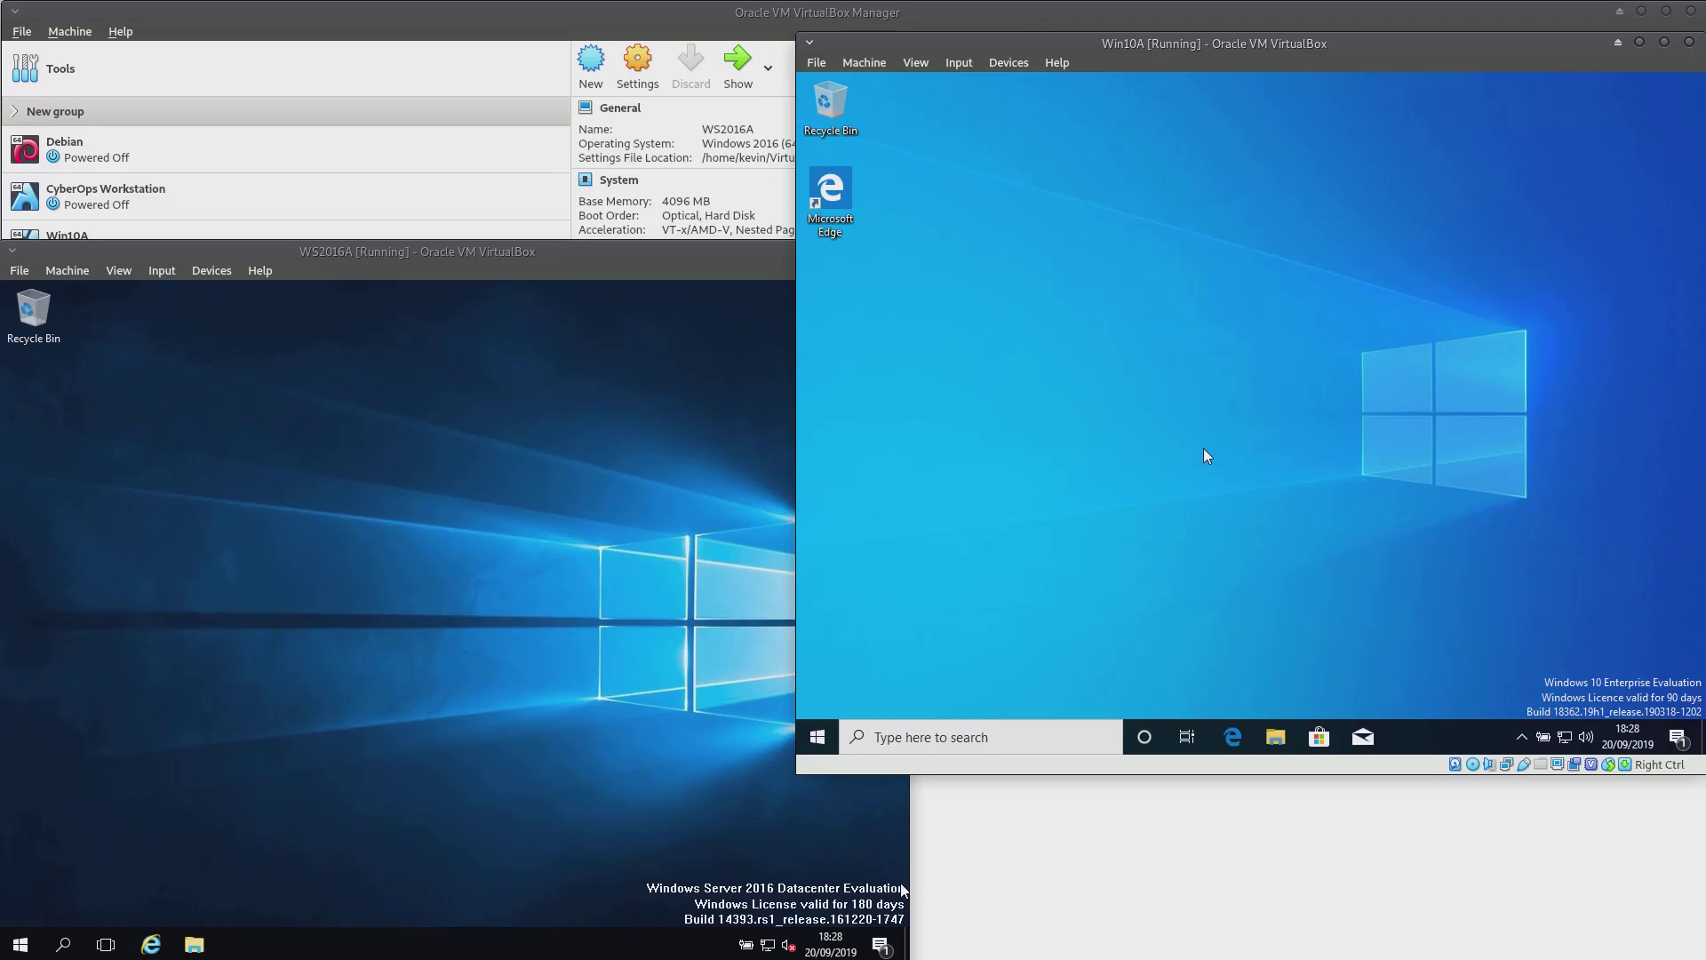
Shut down Win10A via Start > Power > Shut down, then bring up WS2016A's Start menu
click(817, 737)
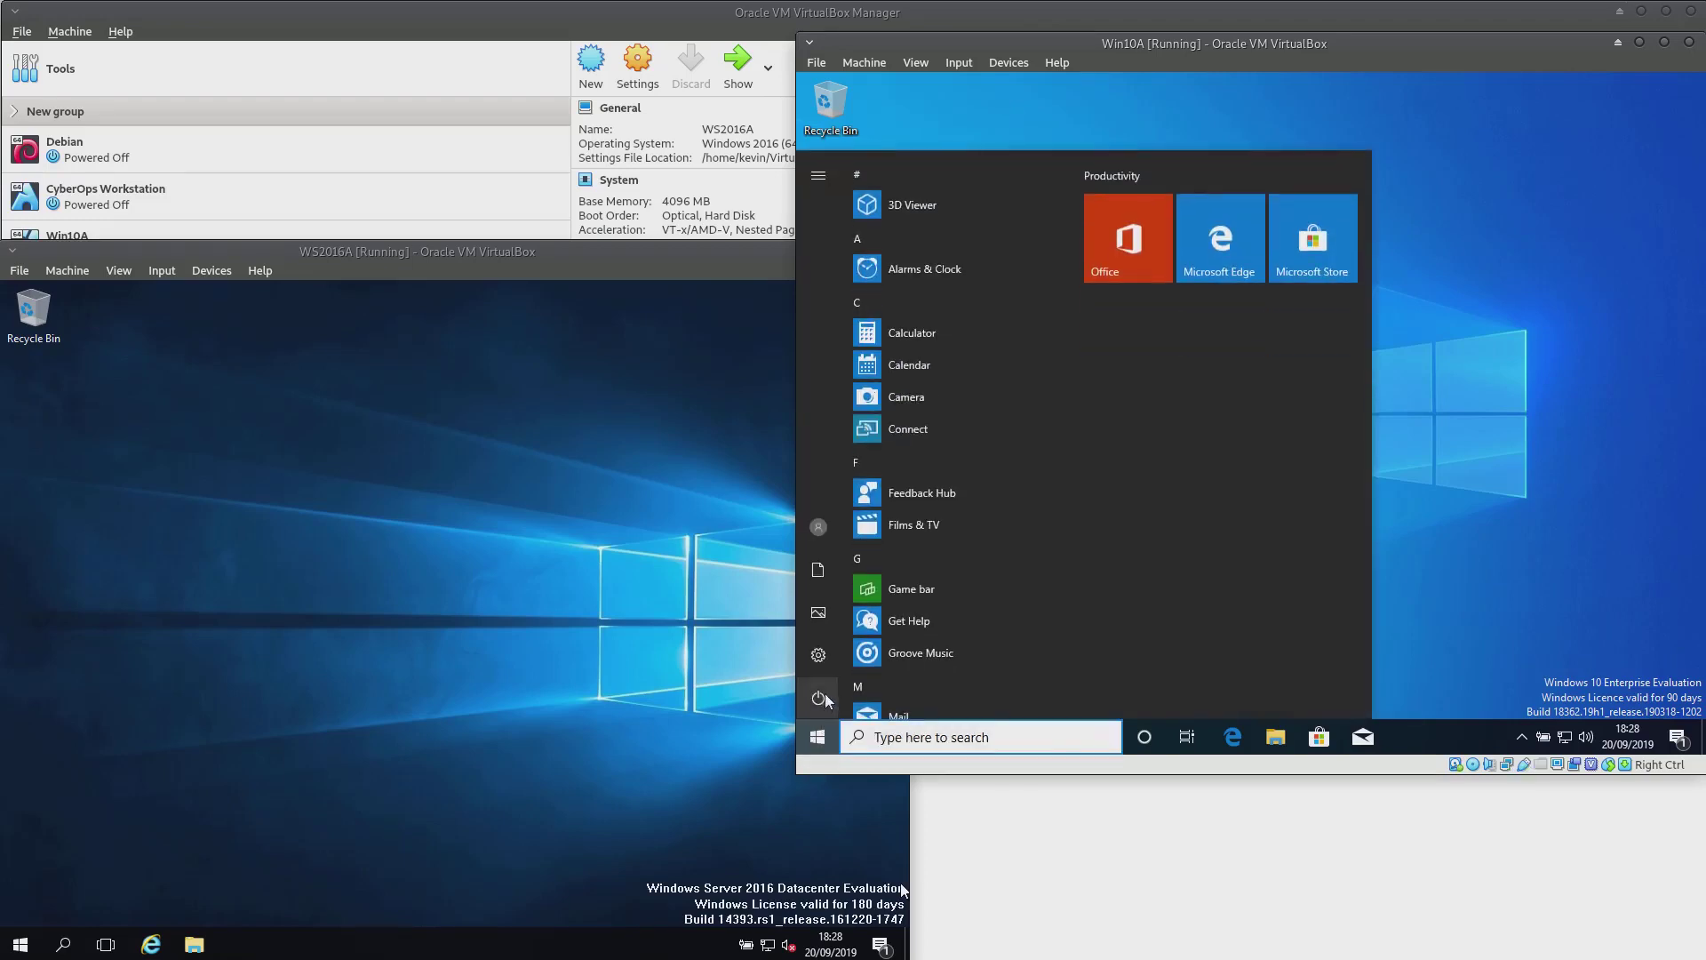
click(822, 697)
click(879, 624)
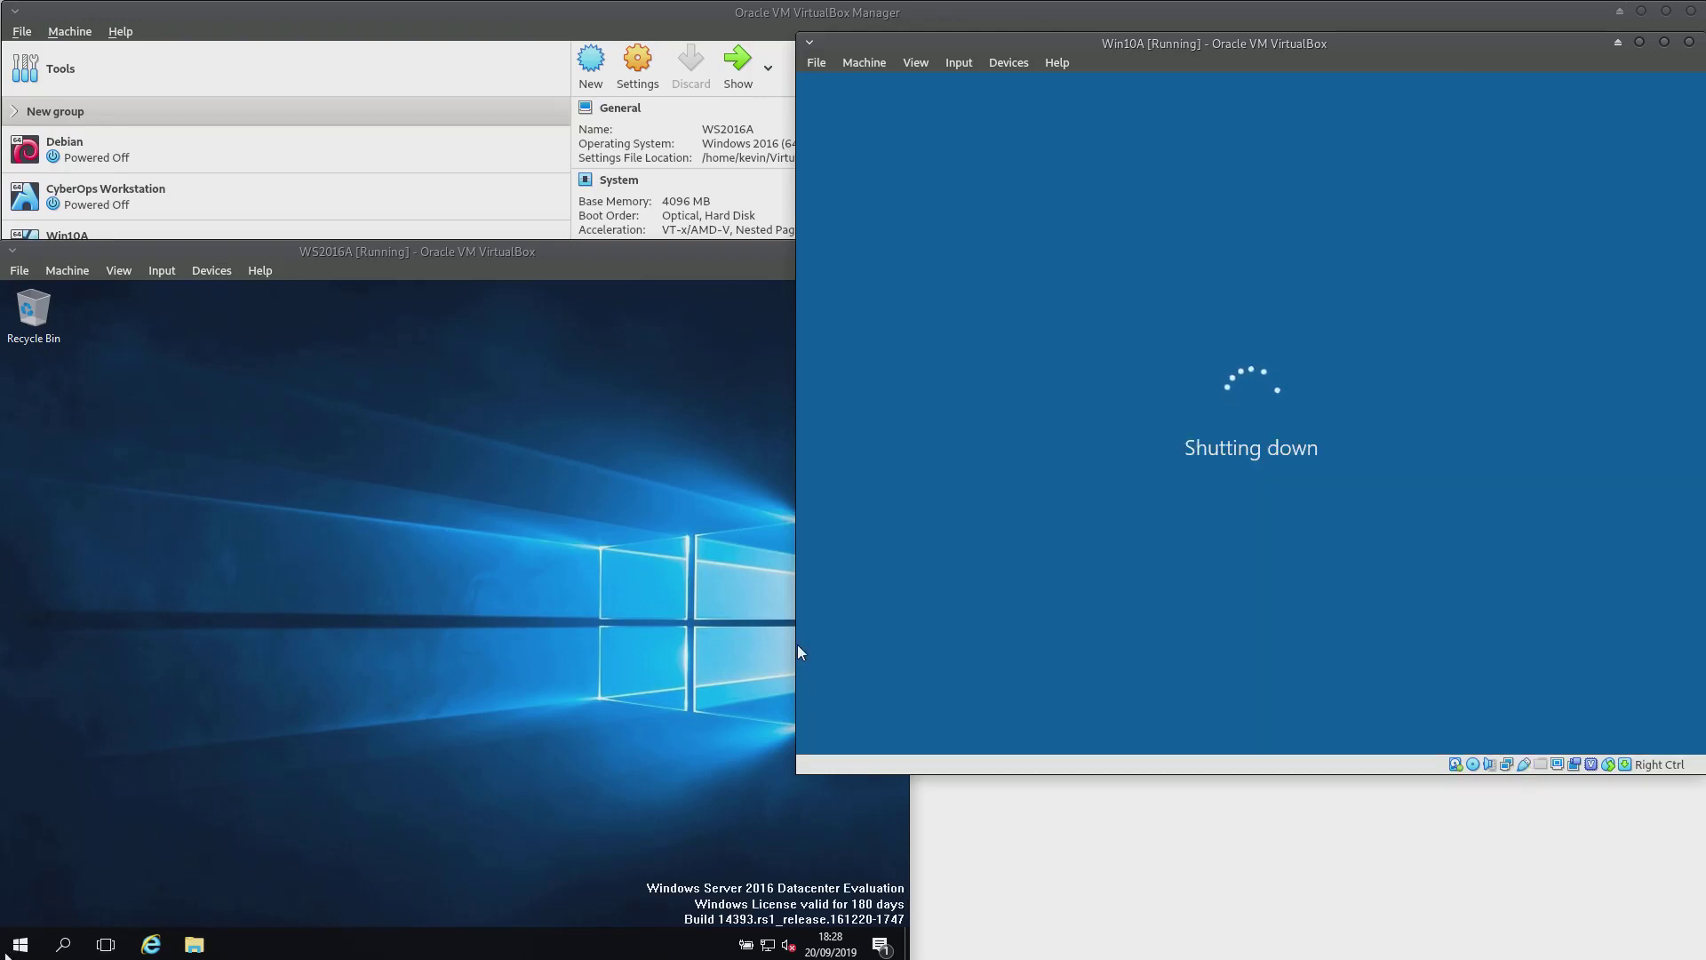
click(18, 946)
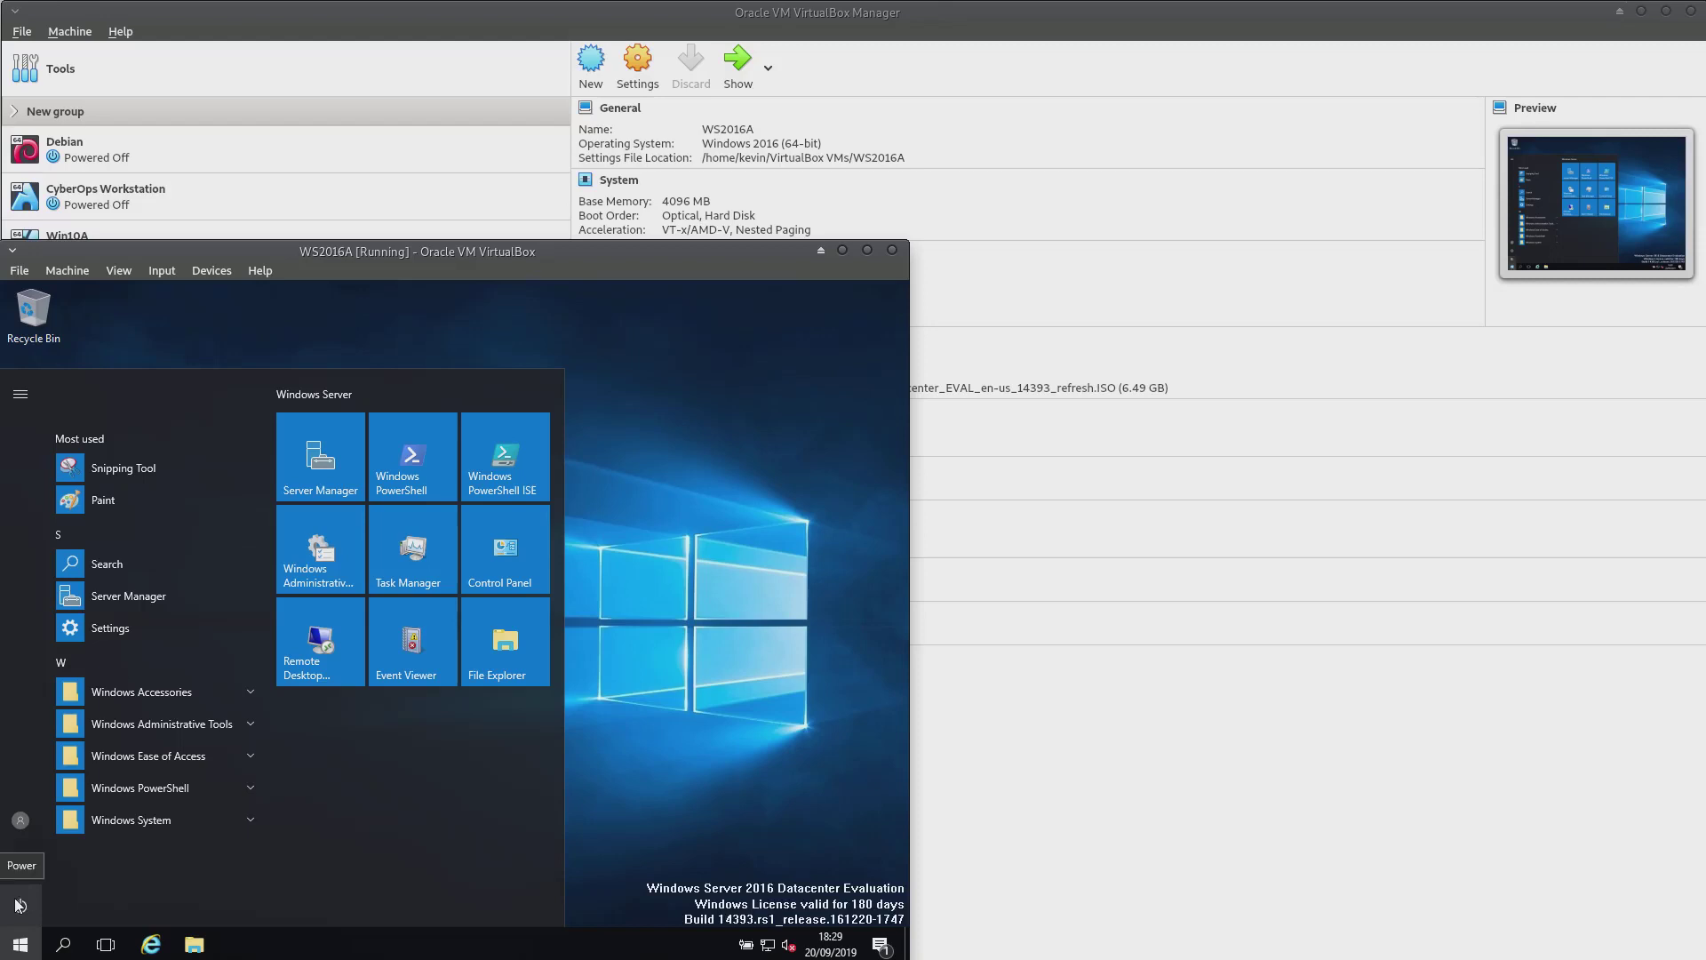
Shut down WS2016A from Power, choosing Other (Planned) as the reason and continuing
click(17, 905)
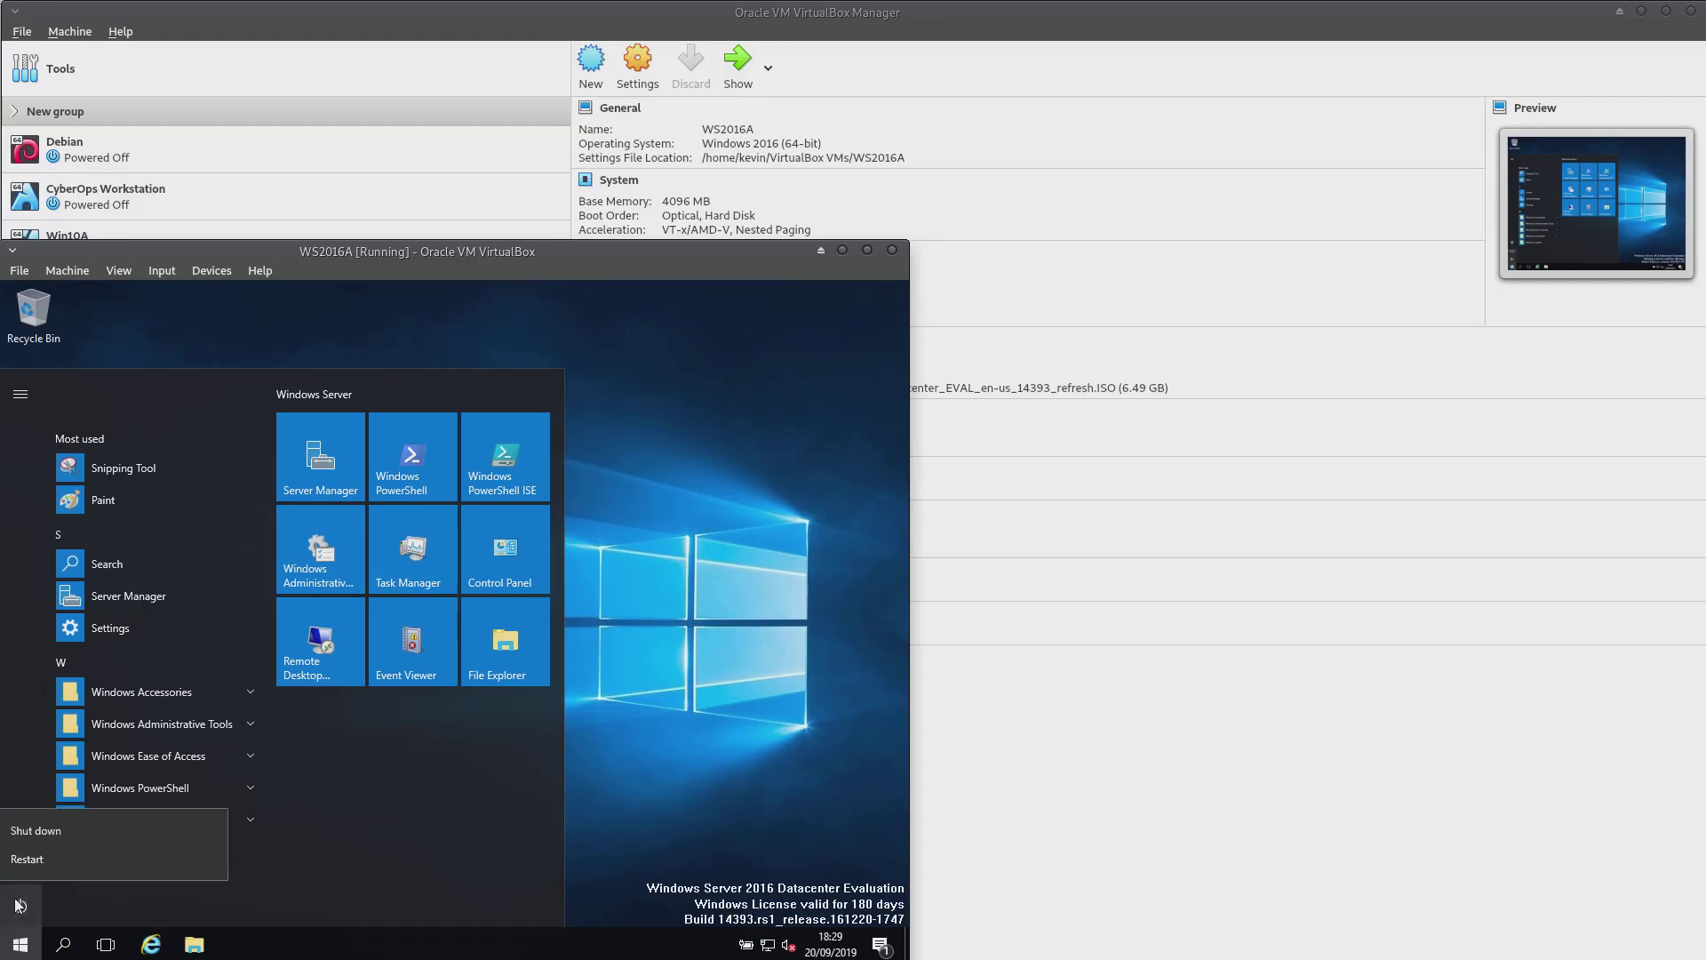
click(60, 832)
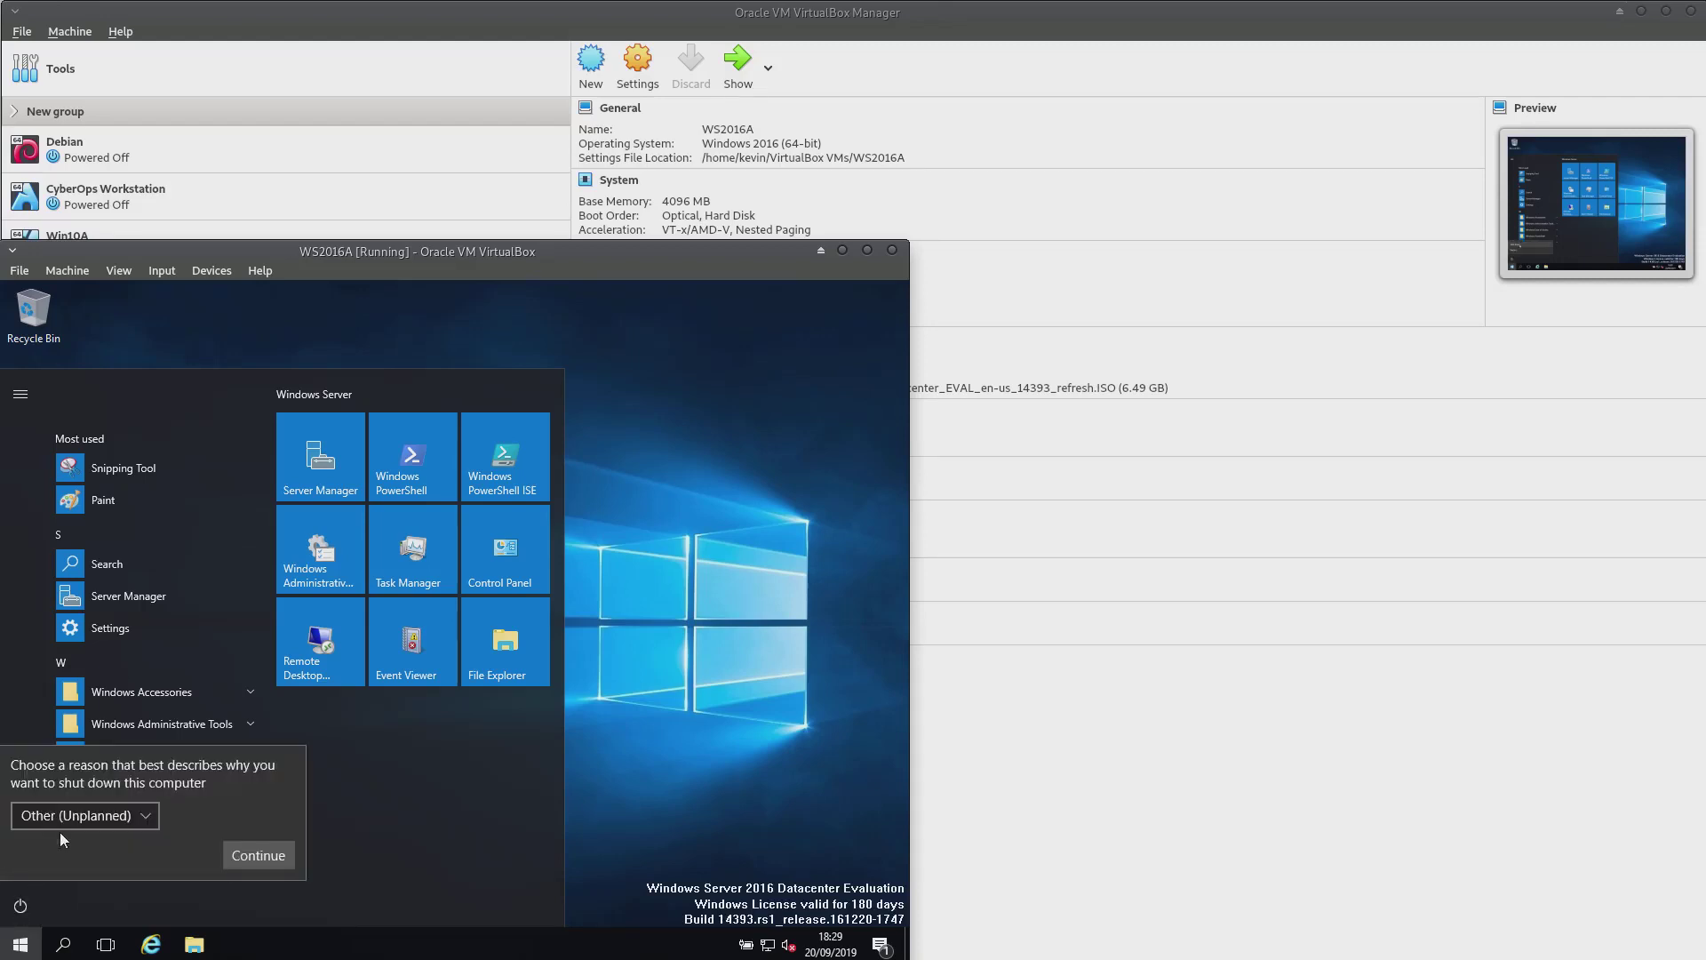
click(151, 812)
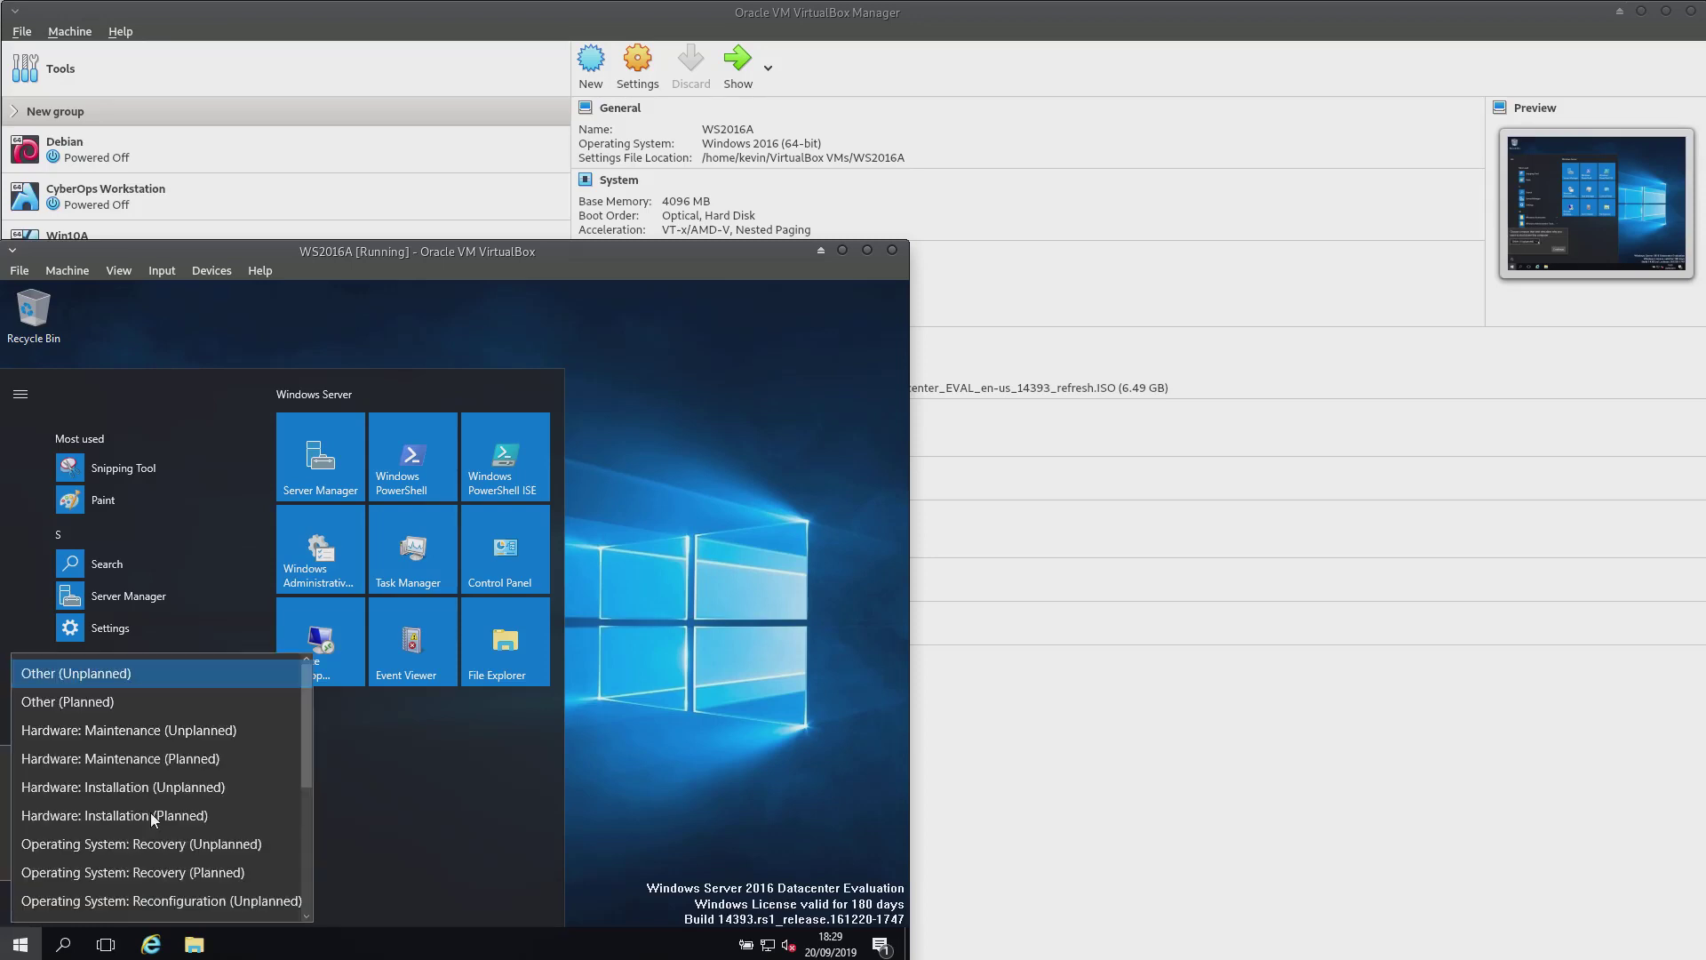
click(110, 704)
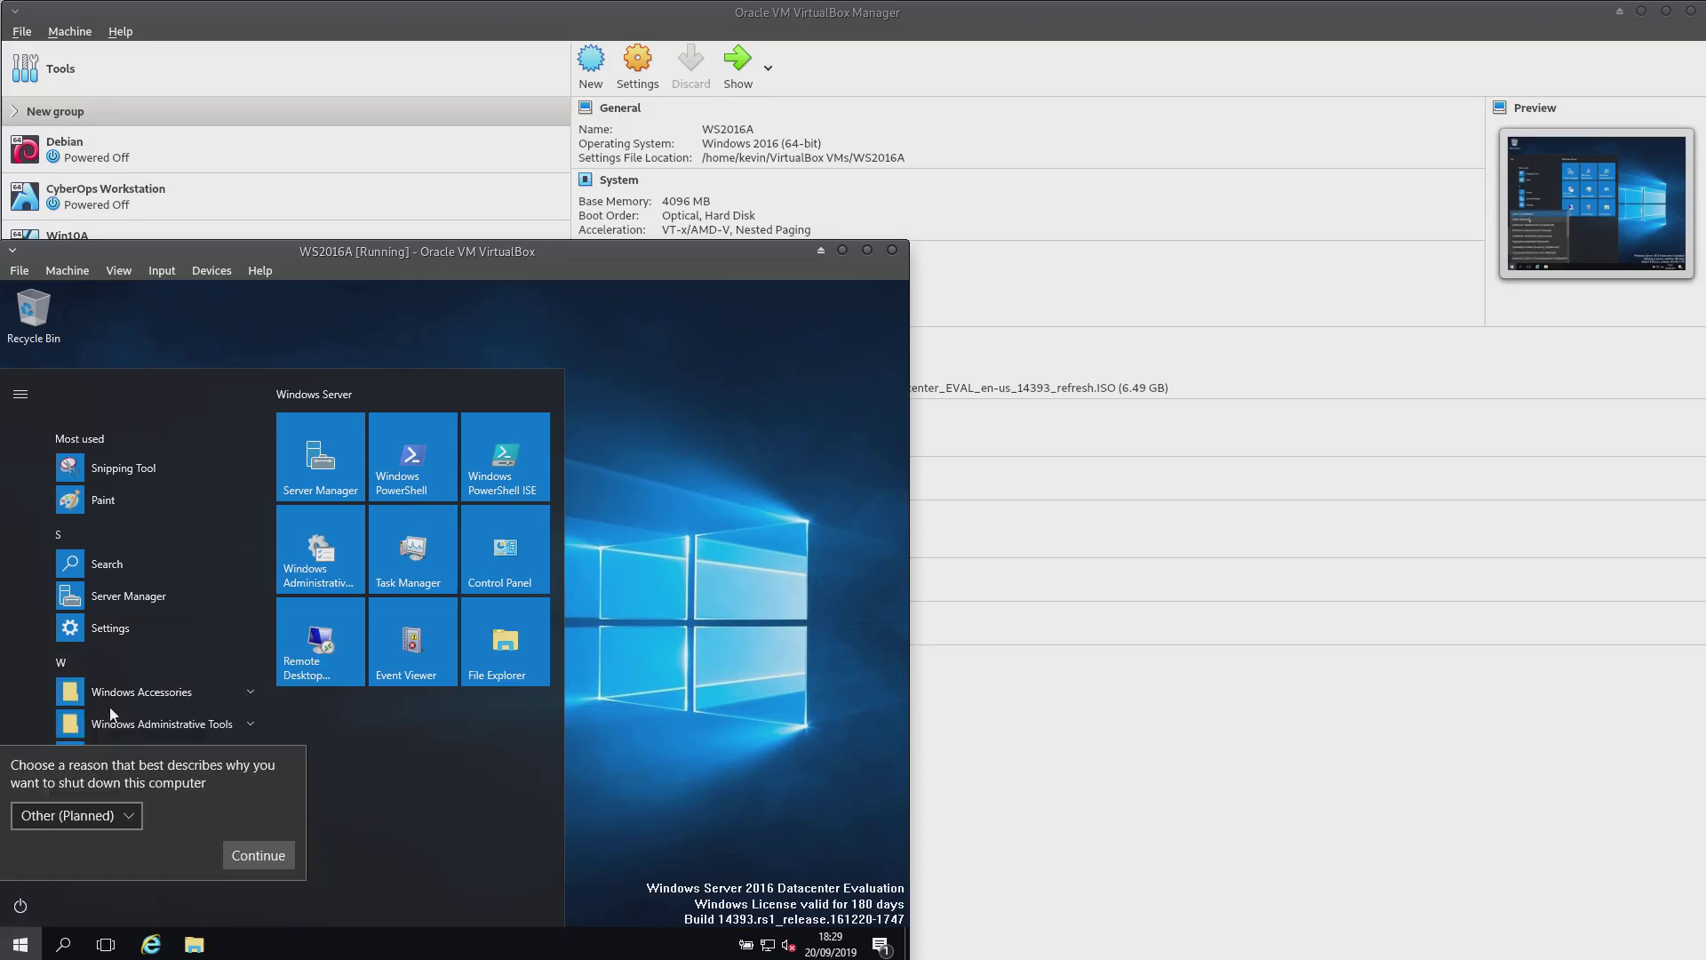
click(257, 855)
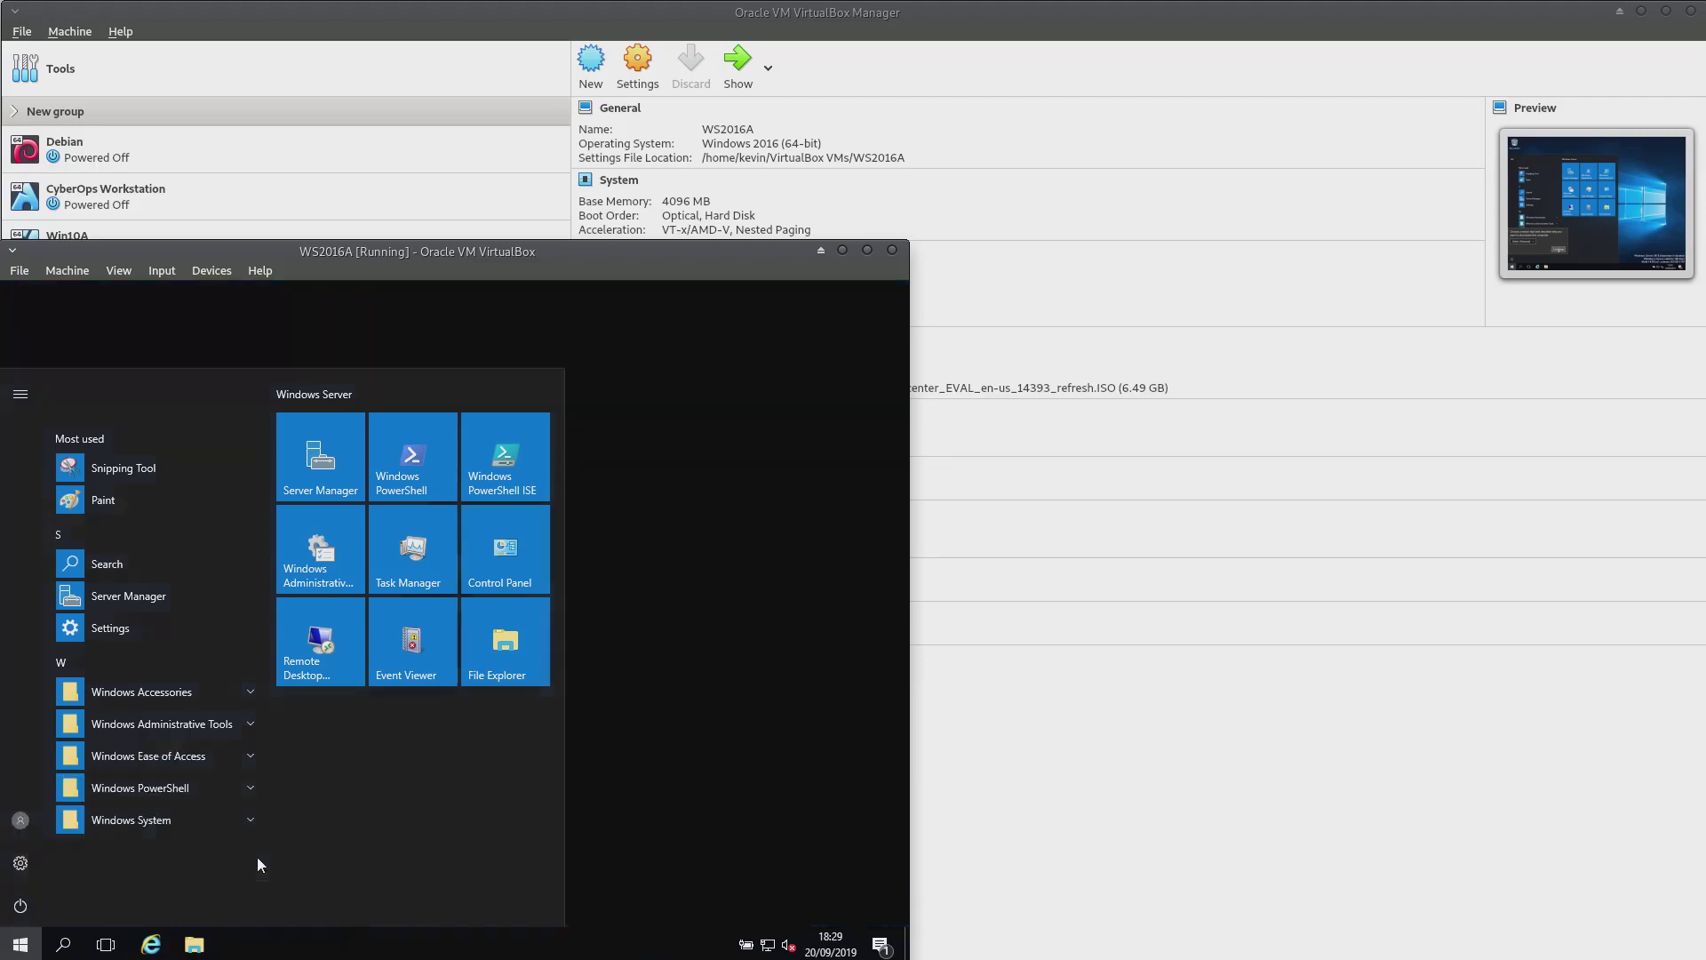